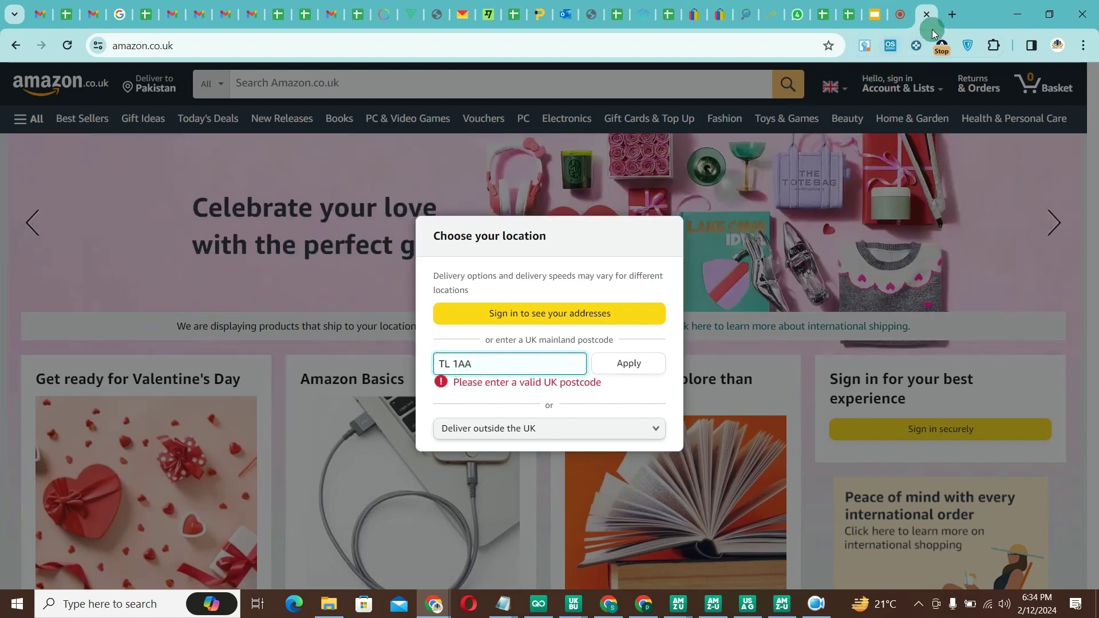
Open Google in a new browser tab and search for the postcode of Telford.
{"action": "left_click", "coordinate": [953, 14]}
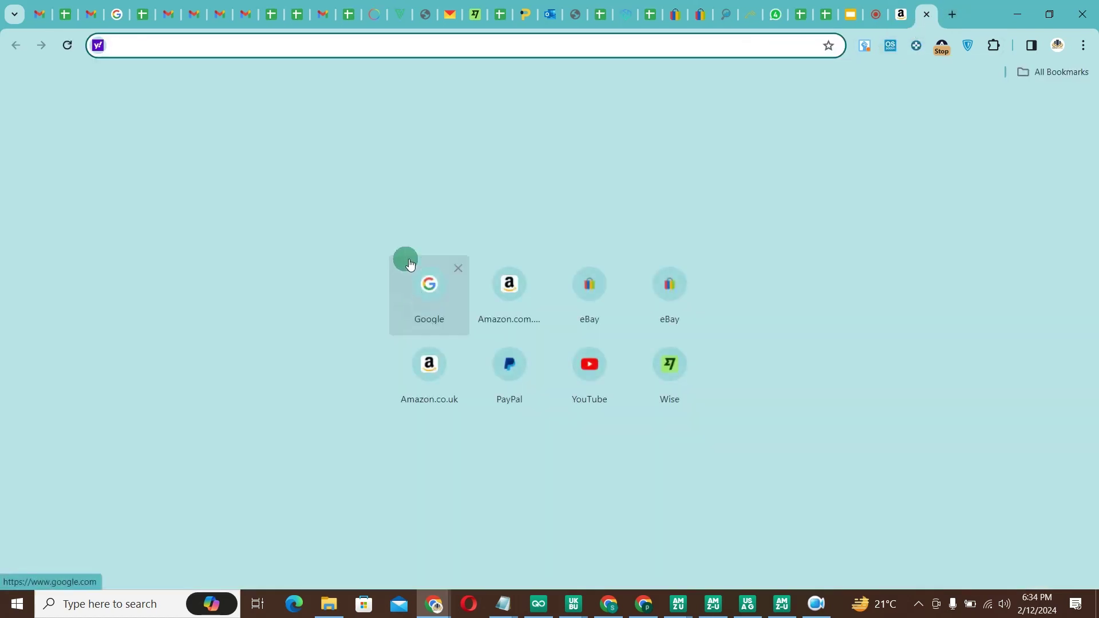
{"action": "type", "text": "google.com"}
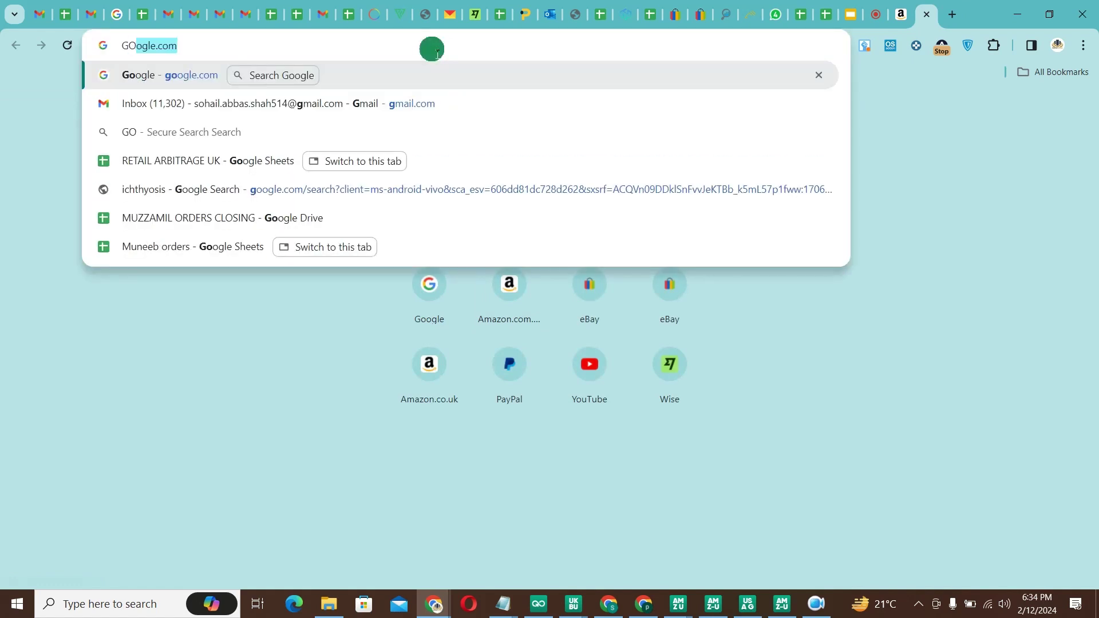
{"action": "key", "text": "Return"}
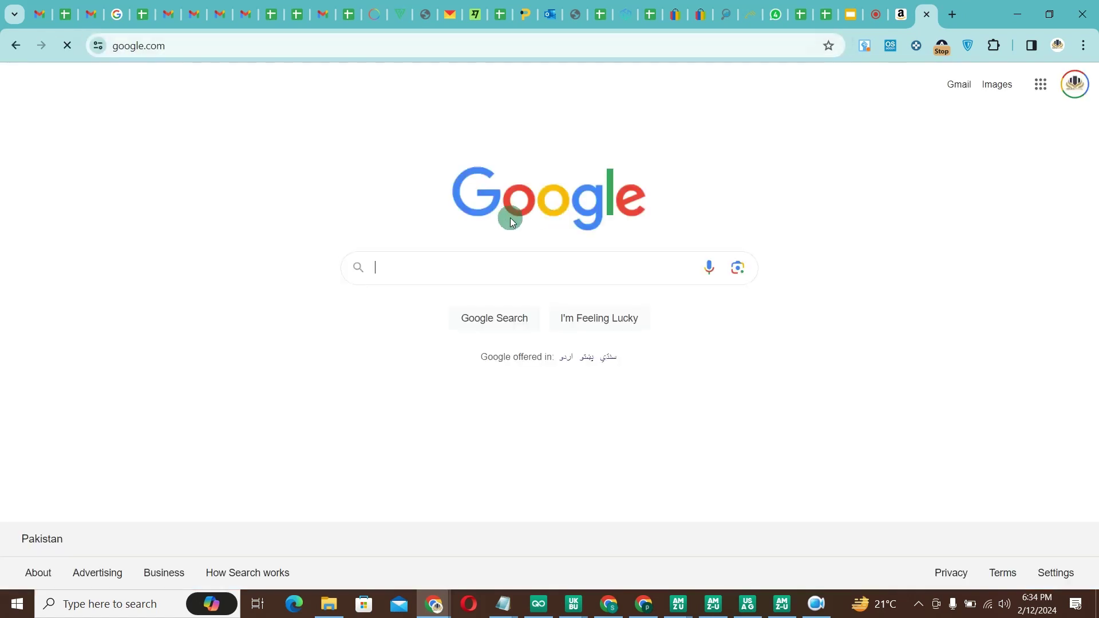
{"action": "left_click", "coordinate": [451, 274]}
{"action": "type", "text": "POS"}
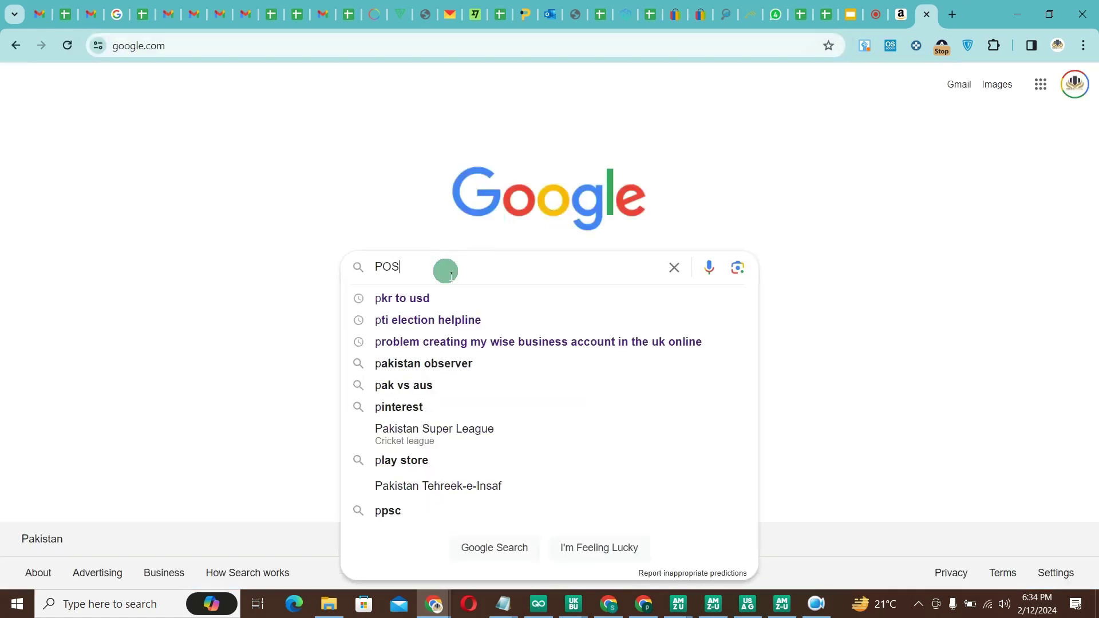
{"action": "type", "text": "TCODE "}
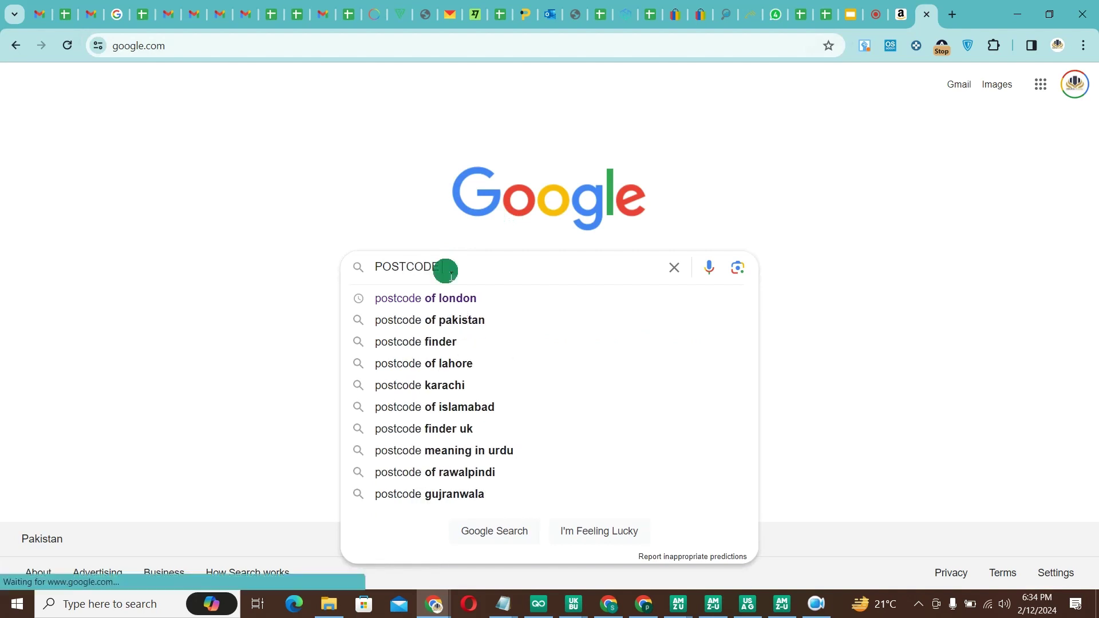
{"action": "type", "text": "OF TELF"}
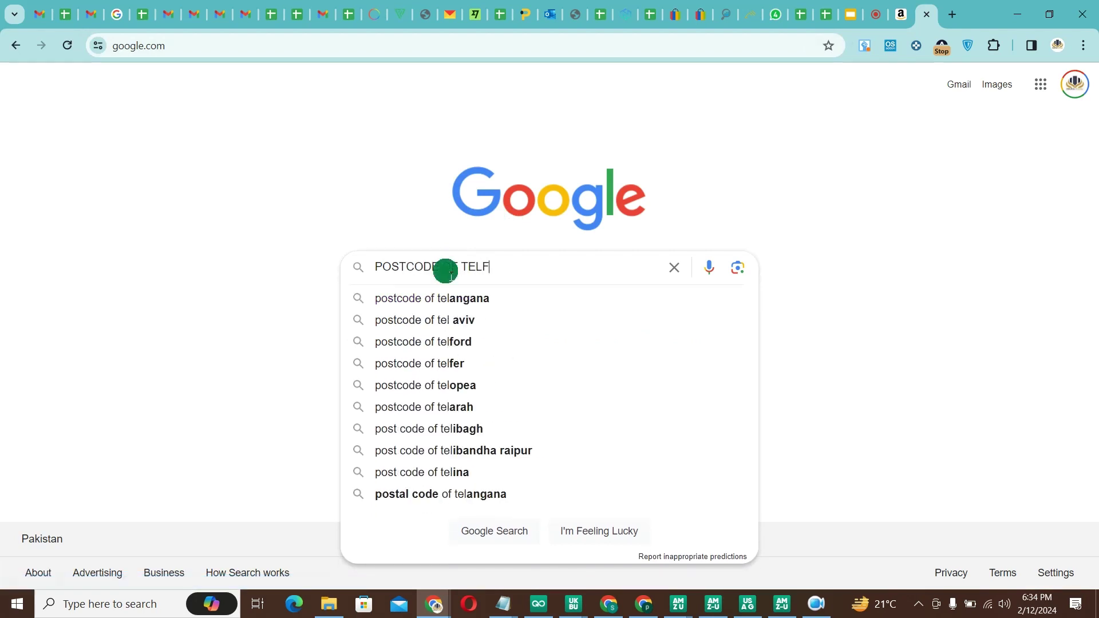
{"action": "left_click", "coordinate": [436, 310]}
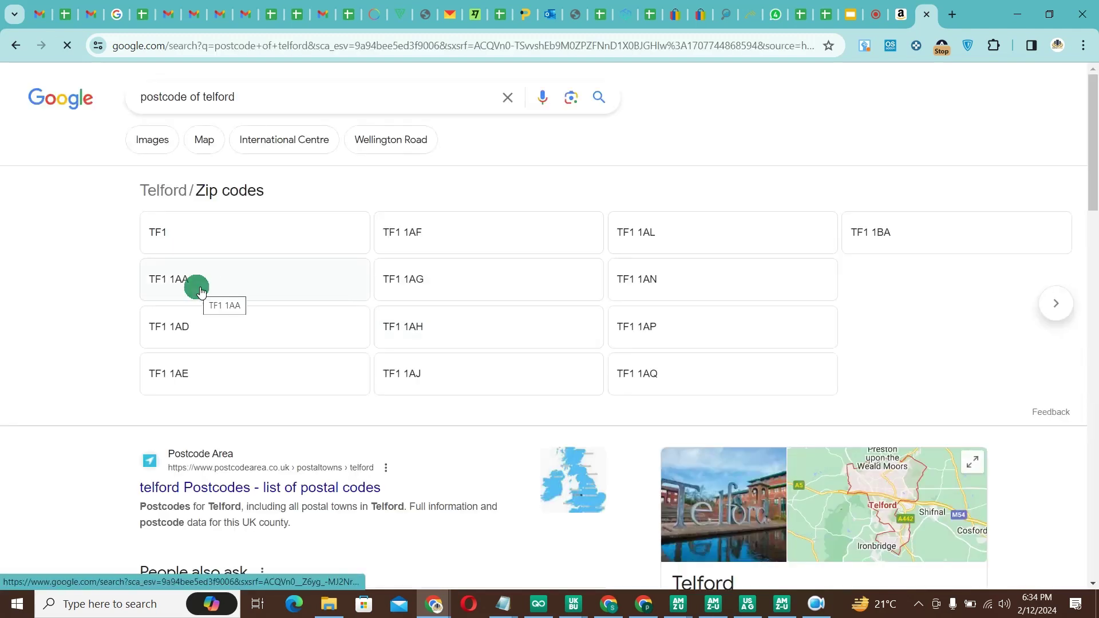
Switch back to Amazon UK, apply TF1 1AA as the delivery postcode and look over the reloaded home page.
{"action": "left_click", "coordinate": [901, 15]}
{"action": "left_click", "coordinate": [450, 364]}
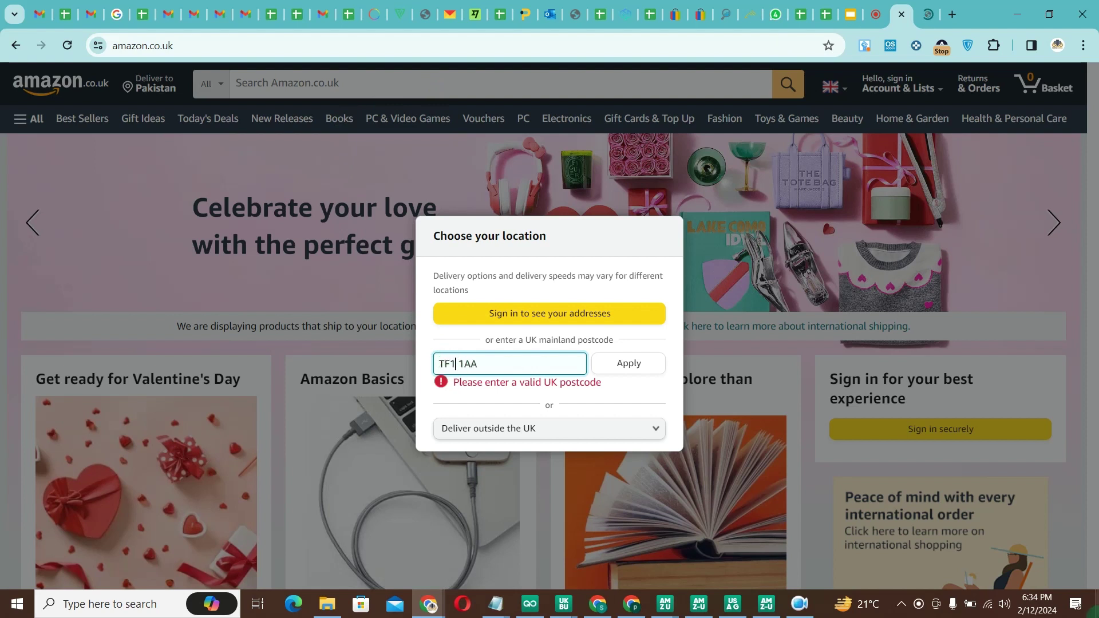
{"action": "left_click", "coordinate": [650, 363]}
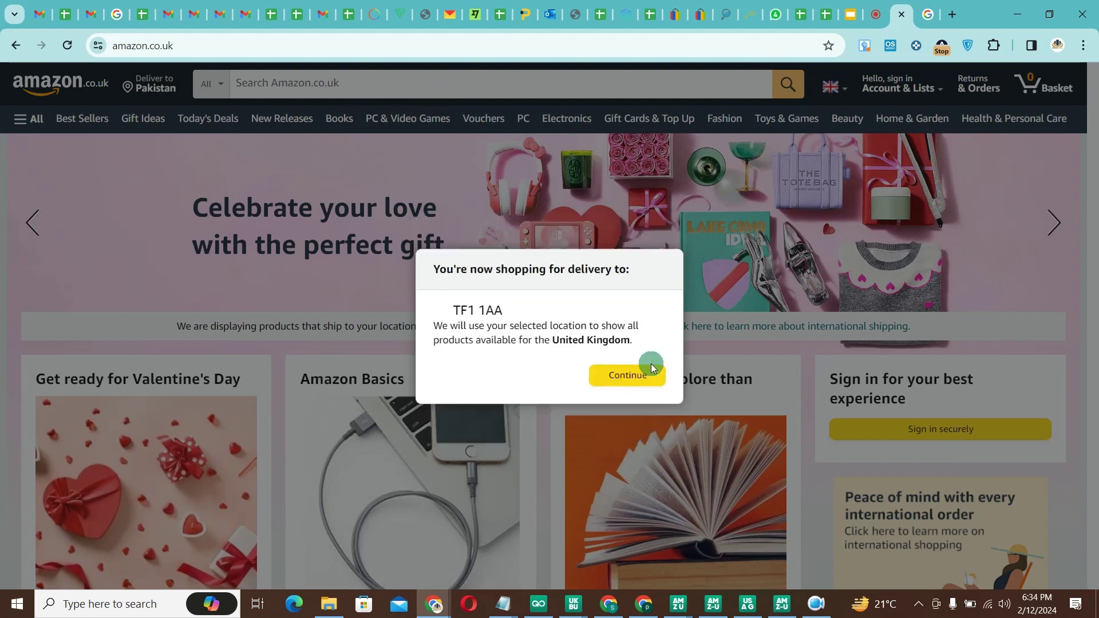
{"action": "left_click", "coordinate": [643, 362]}
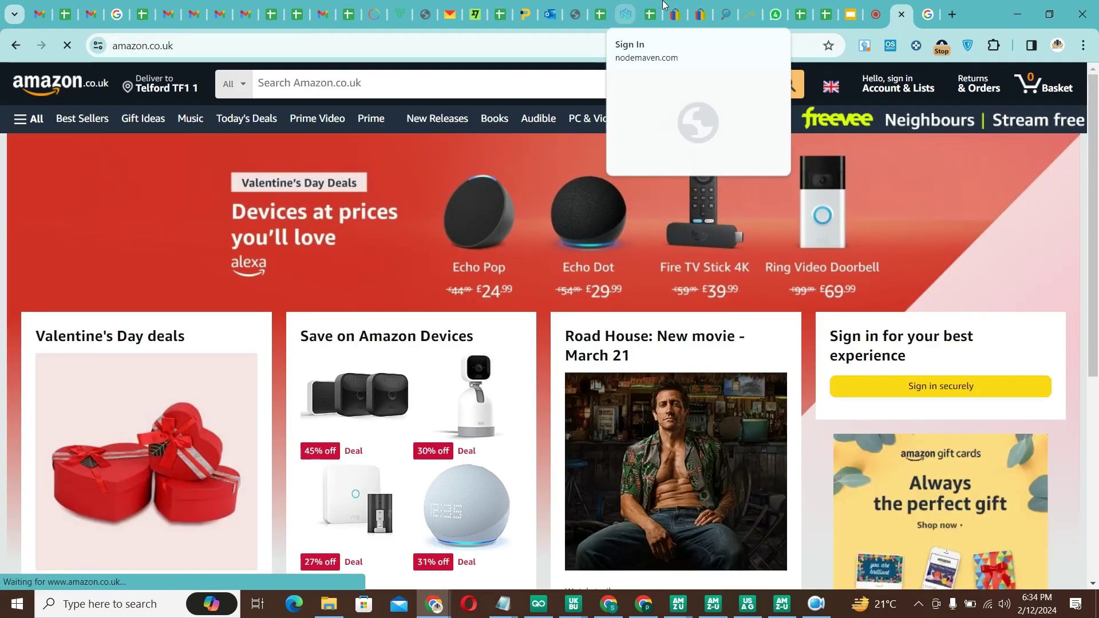
{"action": "scroll", "coordinate": [777, 347], "scroll_direction": "down", "scroll_amount": 4}
{"action": "scroll", "coordinate": [777, 347], "scroll_direction": "down", "scroll_amount": 5}
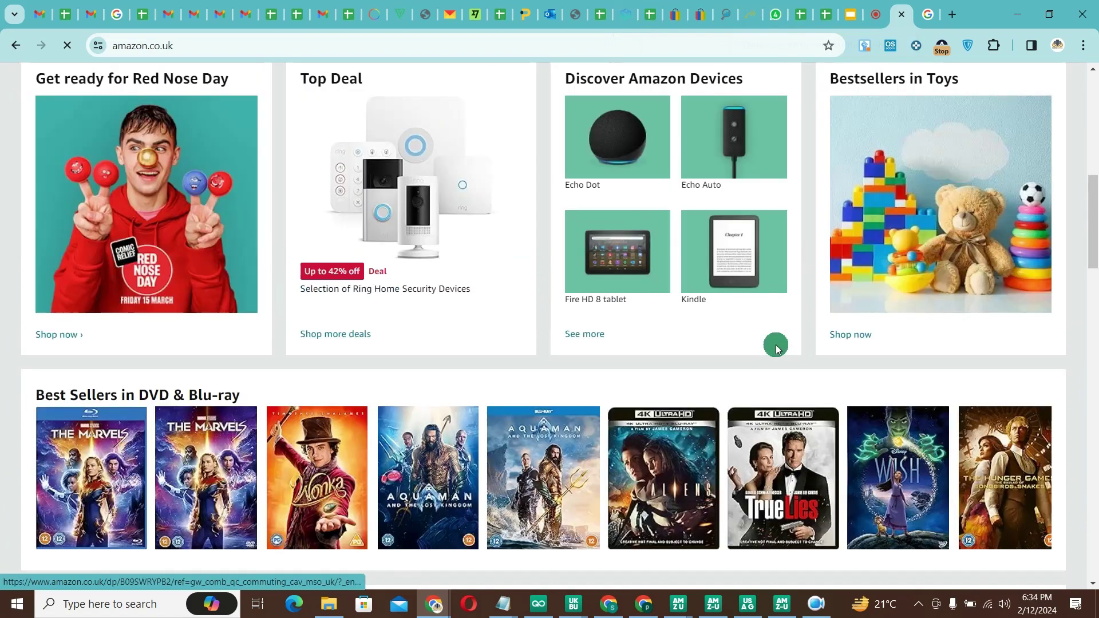
{"action": "scroll", "coordinate": [776, 346], "scroll_direction": "up", "scroll_amount": 10}
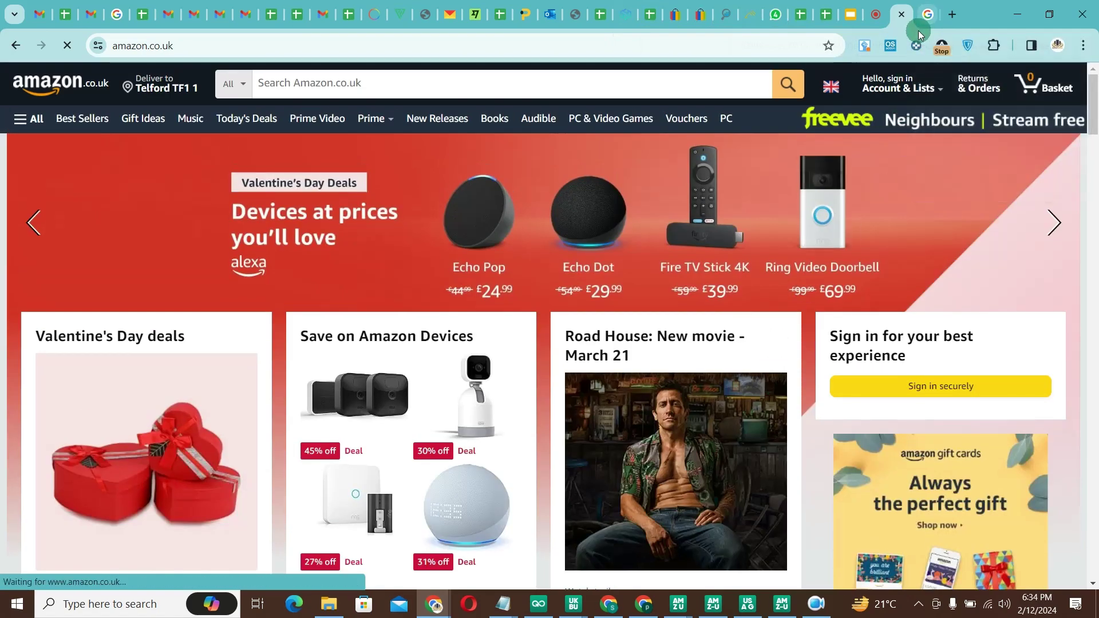
Open ebay.co.uk in the tab that holds the Google search results.
{"action": "left_click", "coordinate": [926, 15]}
{"action": "left_click", "coordinate": [576, 51]}
{"action": "type", "text": "EBAY"}
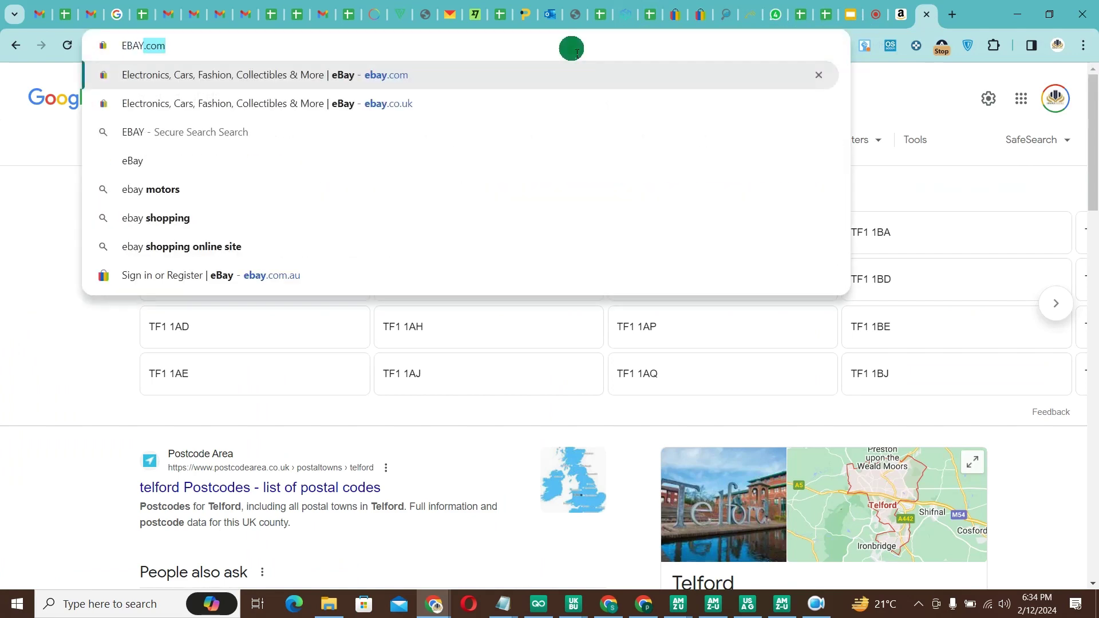
{"action": "type", "text": ".CO"}
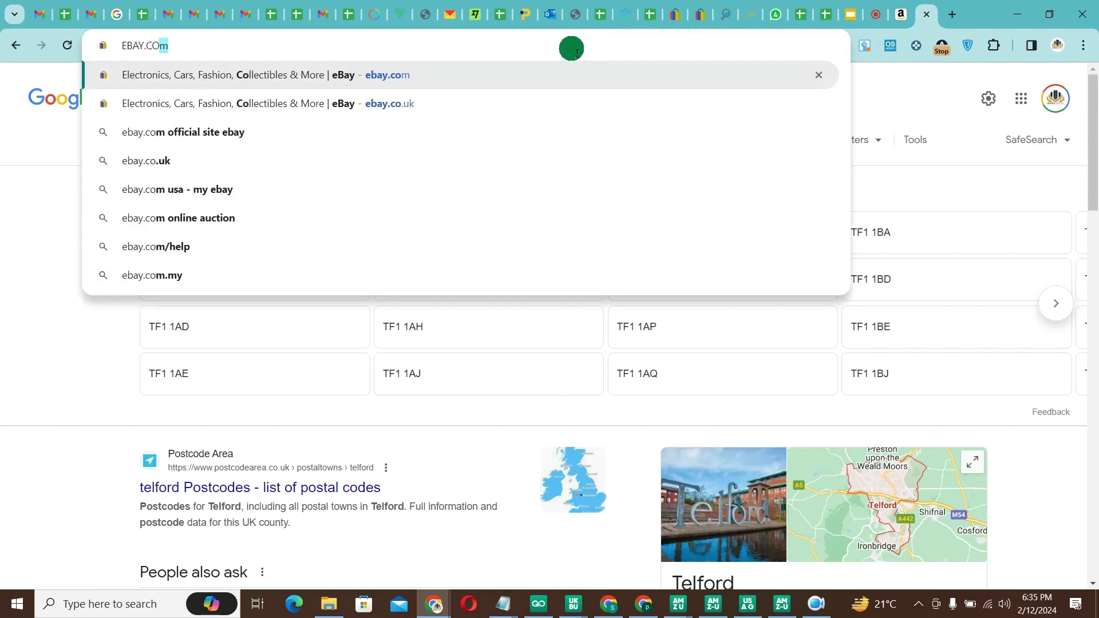
{"action": "type", "text": "."}
{"action": "key", "text": "Return"}
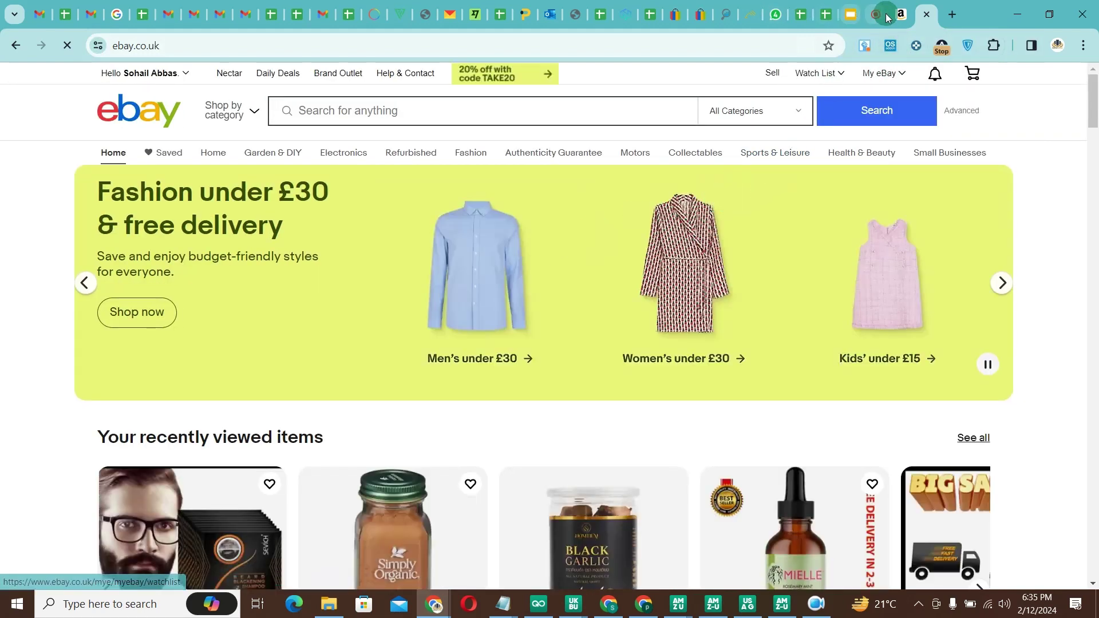
Check the price of the Mielle Organics Rosemary Mint oil among eBay's recently viewed items, then close its listing.
{"action": "left_click", "coordinate": [912, 15]}
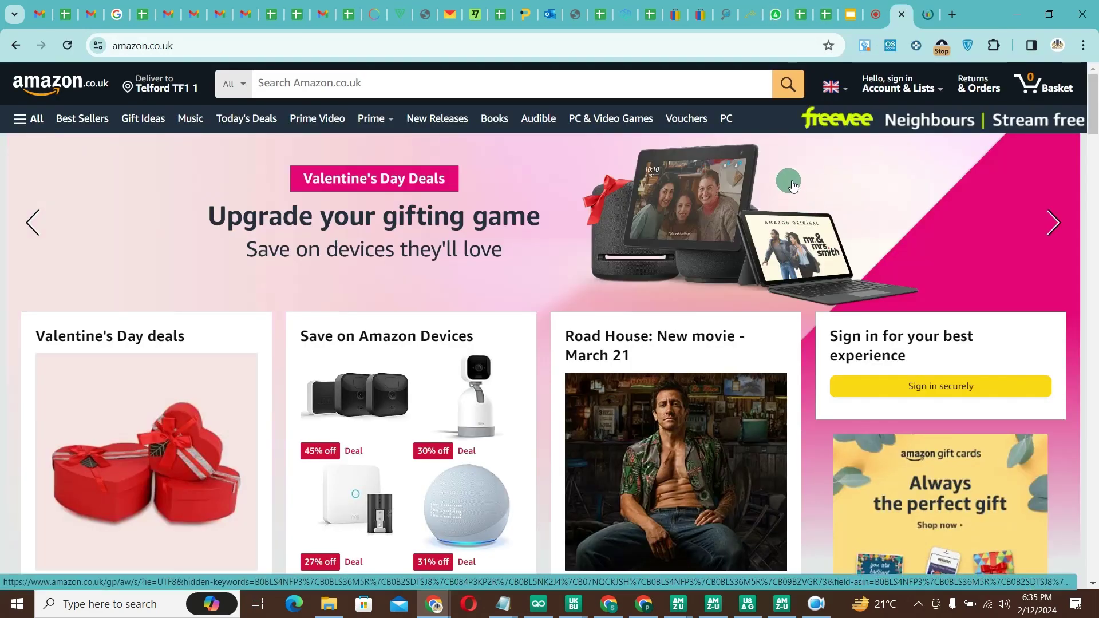
{"action": "left_click", "coordinate": [928, 15]}
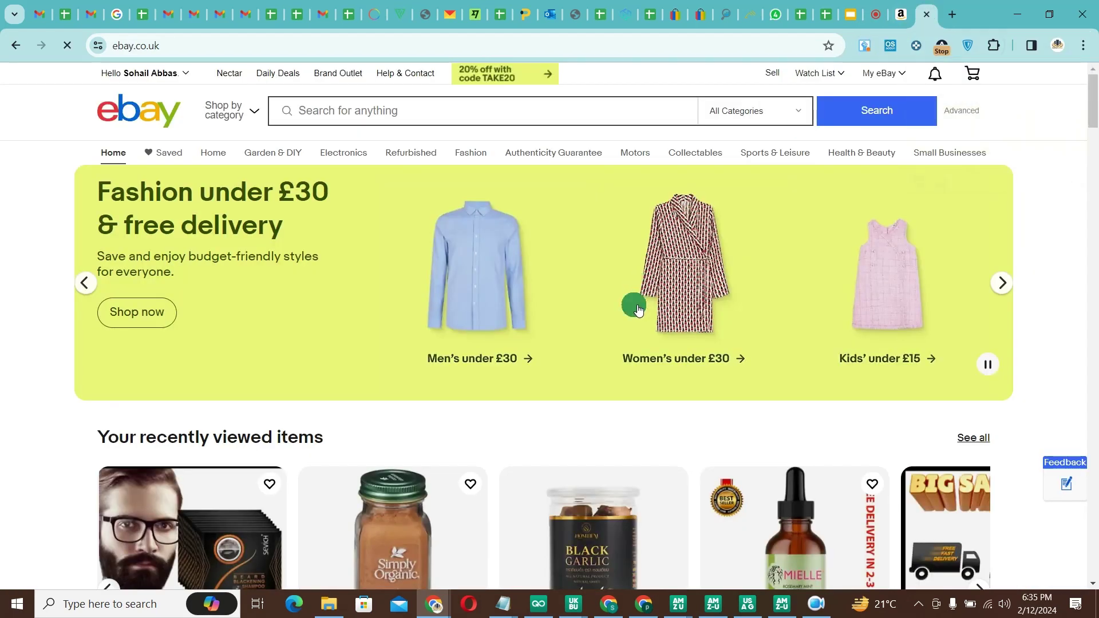
{"action": "scroll", "coordinate": [639, 309], "scroll_direction": "down", "scroll_amount": 10}
{"action": "scroll", "coordinate": [634, 304], "scroll_direction": "up", "scroll_amount": 5}
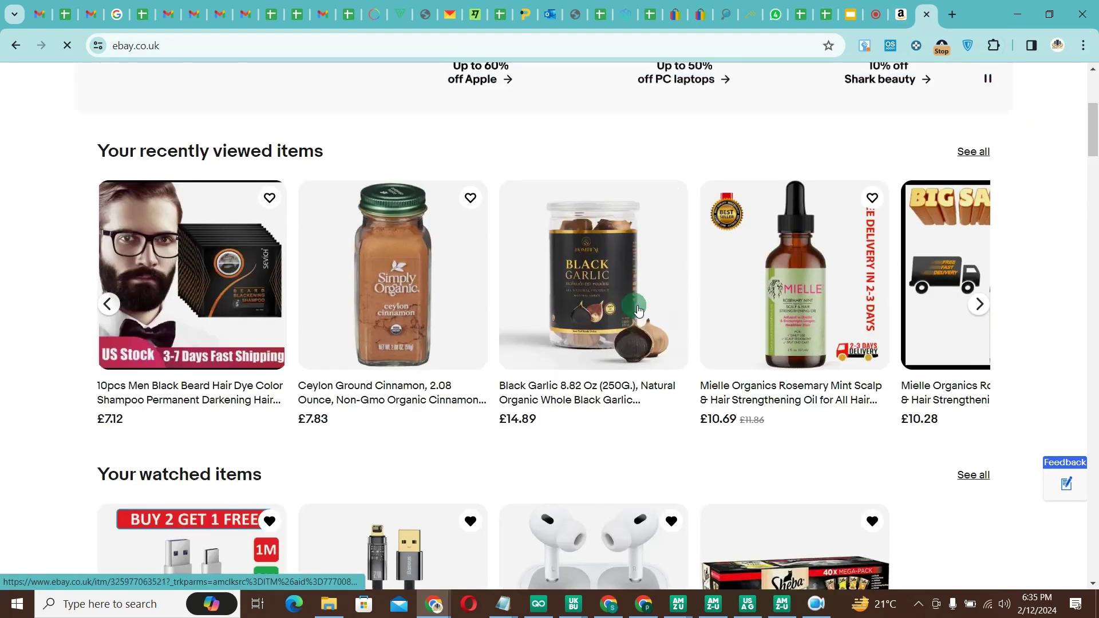
{"action": "left_click", "coordinate": [769, 394]}
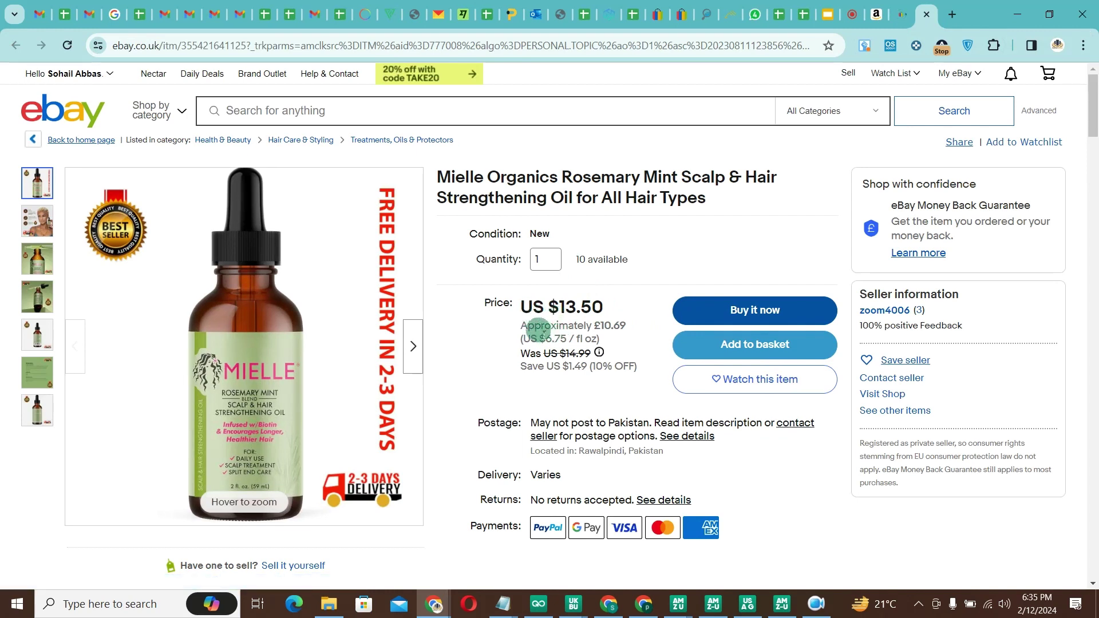
{"action": "left_click_drag", "start_coordinate": [521, 306], "coordinate": [606, 319]}
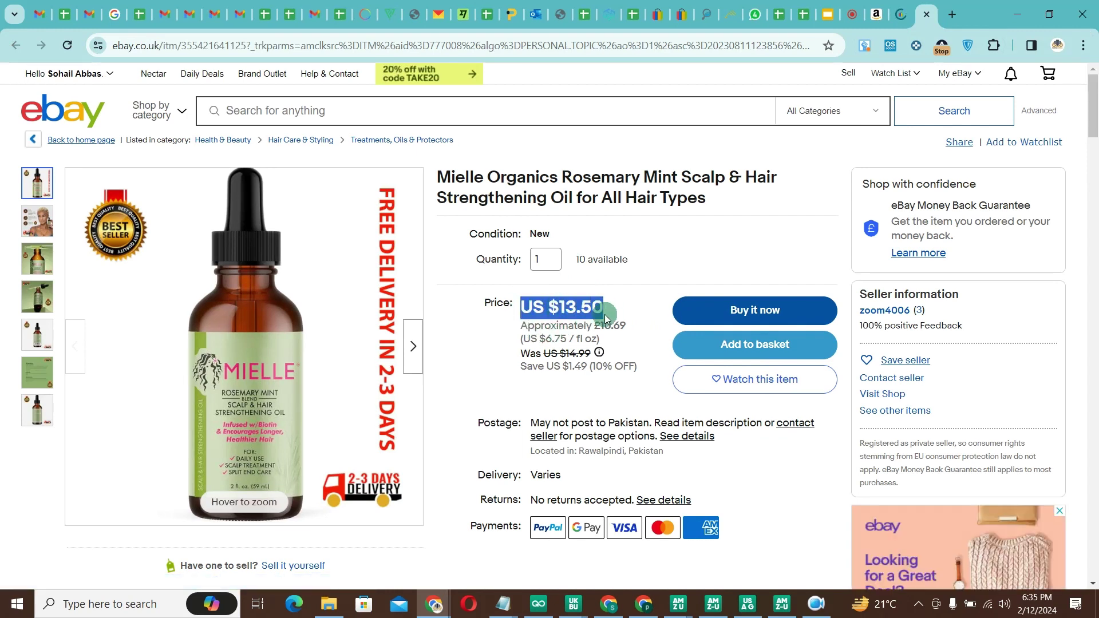
{"action": "left_click", "coordinate": [926, 14]}
Browse the eBay home page recommendations and search the site for BABY WIPES.
{"action": "scroll", "coordinate": [523, 273], "scroll_direction": "down", "scroll_amount": 10}
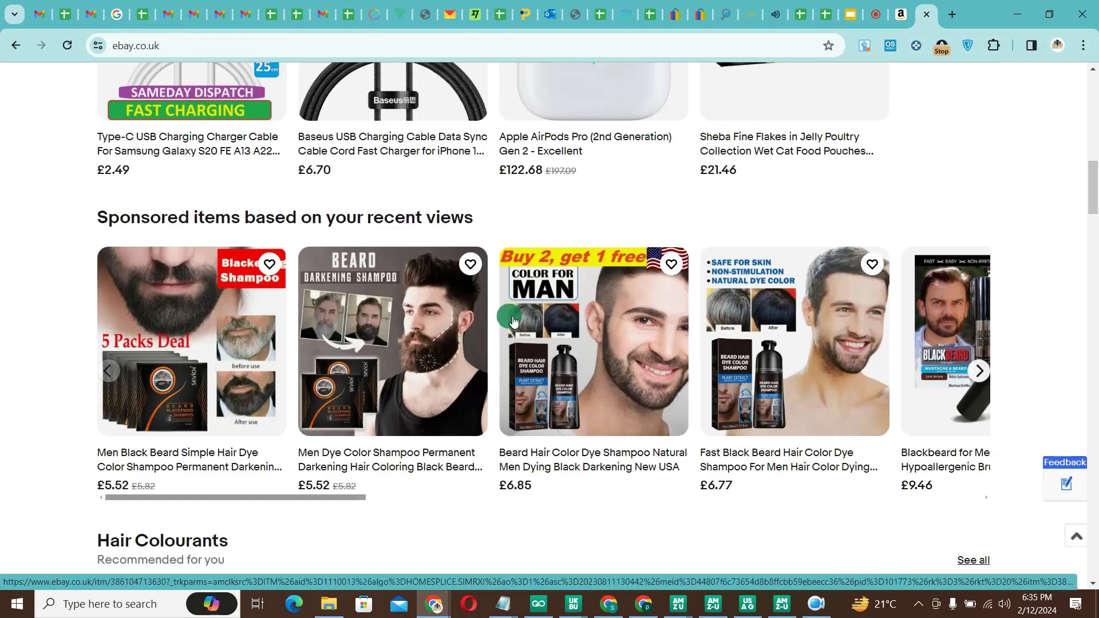
{"action": "scroll", "coordinate": [421, 398], "scroll_direction": "down", "scroll_amount": 10}
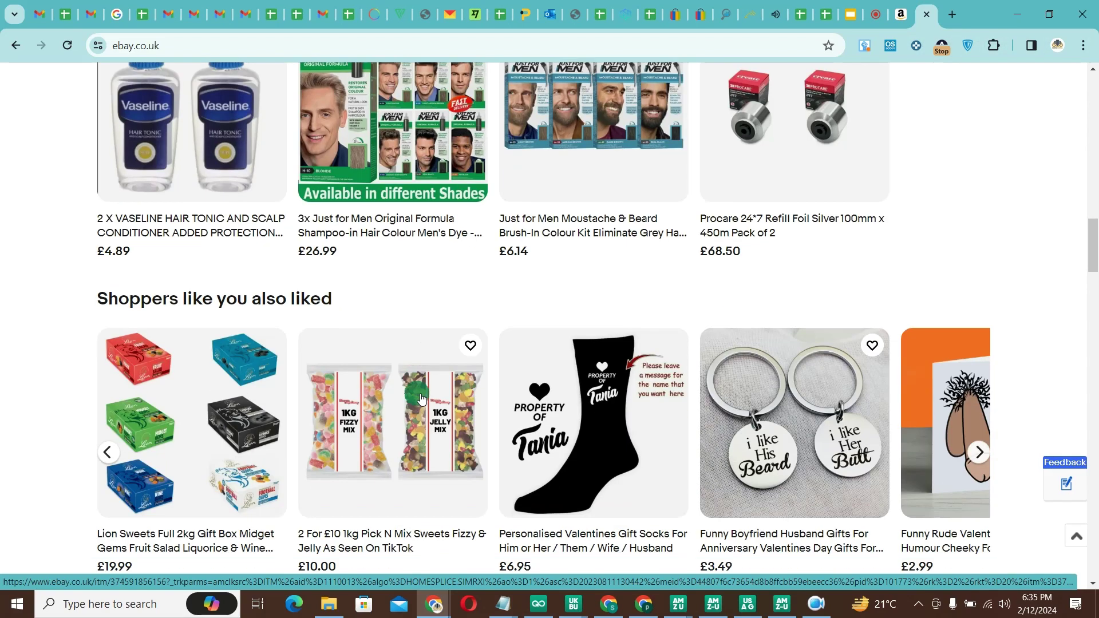
{"action": "scroll", "coordinate": [421, 398], "scroll_direction": "up", "scroll_amount": 20}
{"action": "left_click", "coordinate": [392, 112]}
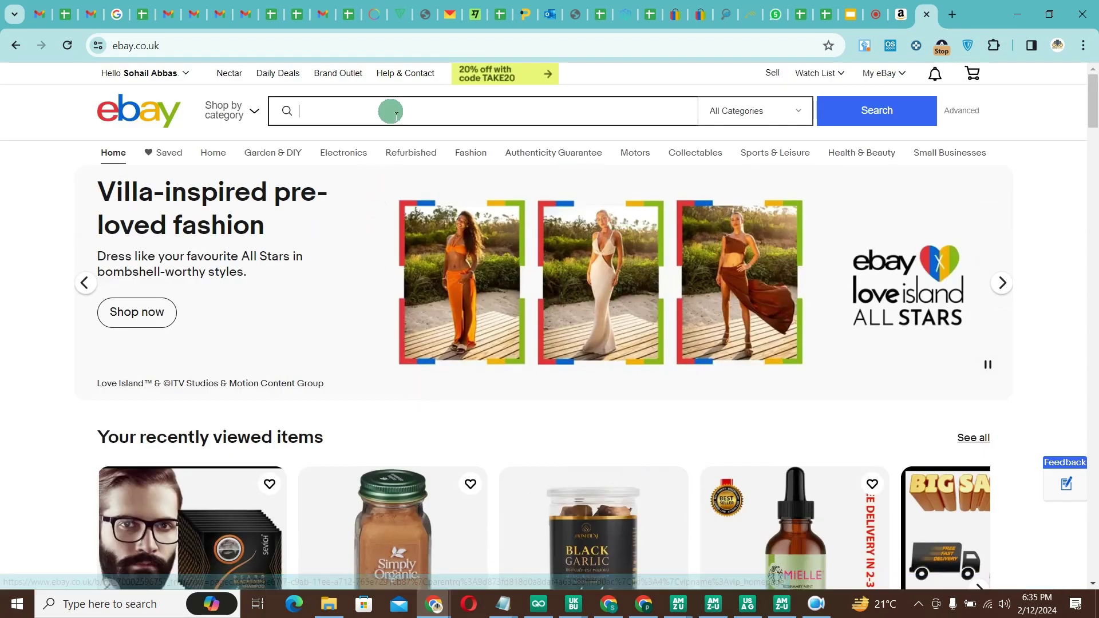
{"action": "type", "text": "BABY "}
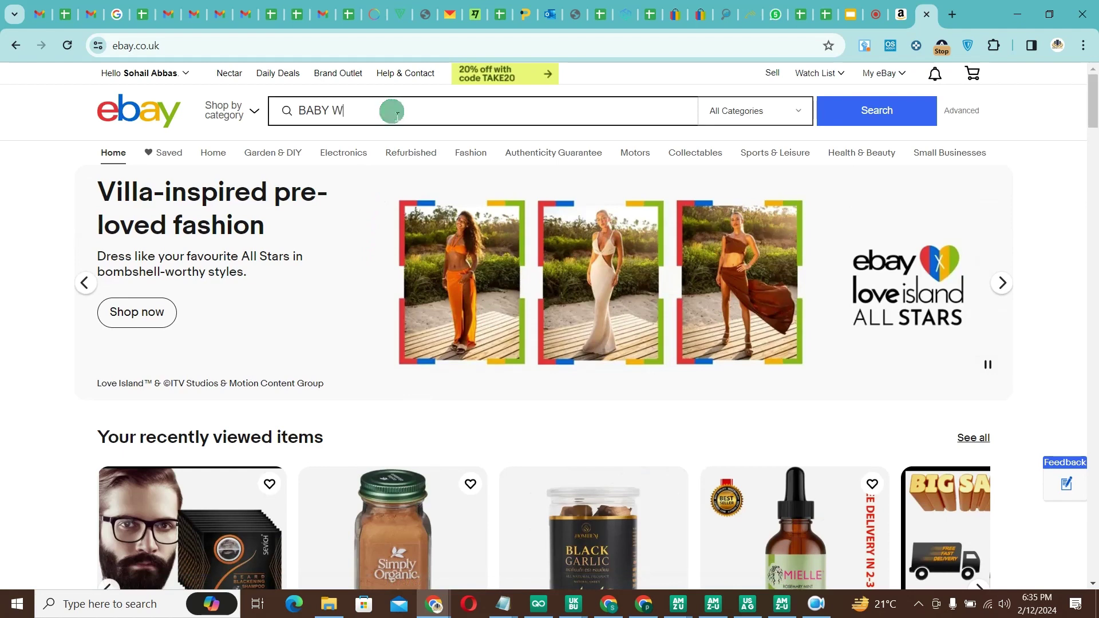
{"action": "type", "text": "WIPES"}
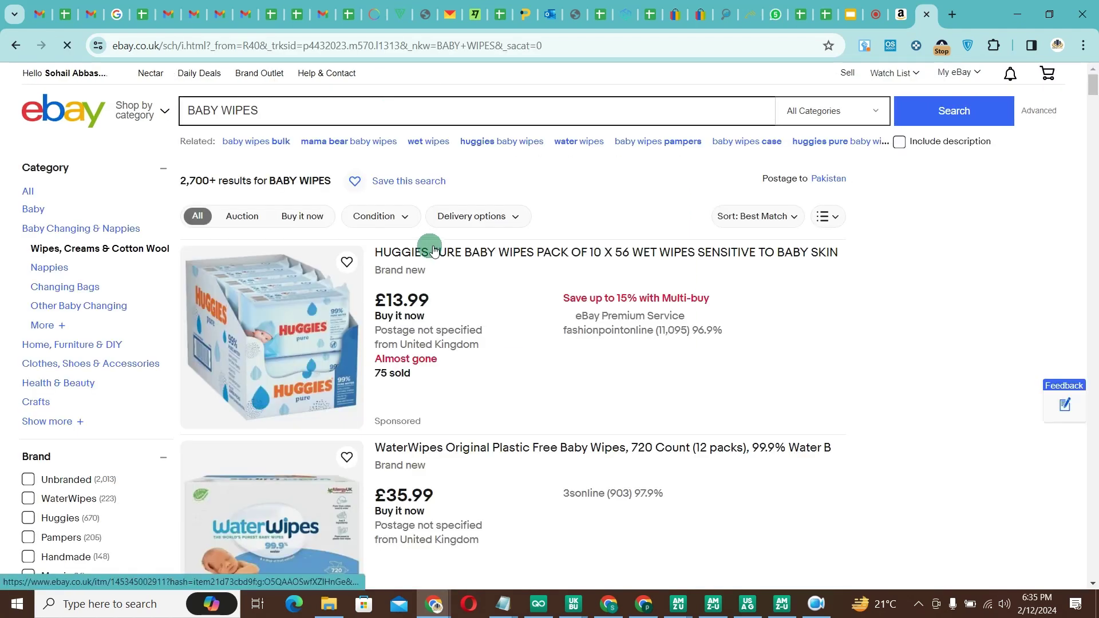
Filter the baby wipes results to sold items only, leaving the completed items filter off.
{"action": "scroll", "coordinate": [428, 252], "scroll_direction": "down", "scroll_amount": 5}
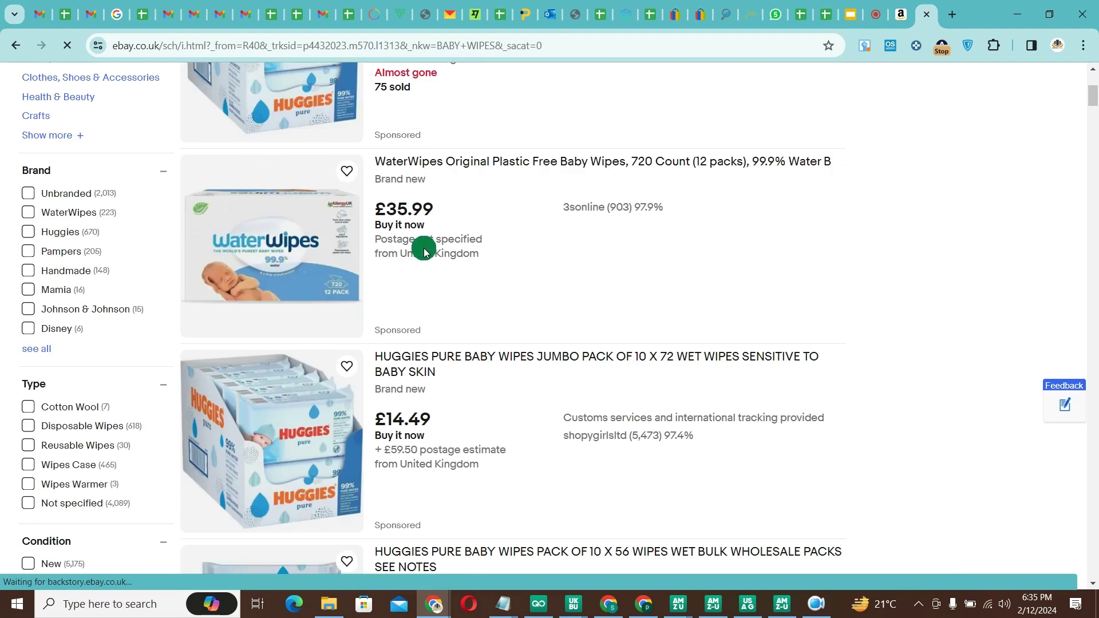
{"action": "scroll", "coordinate": [425, 252], "scroll_direction": "down", "scroll_amount": 5}
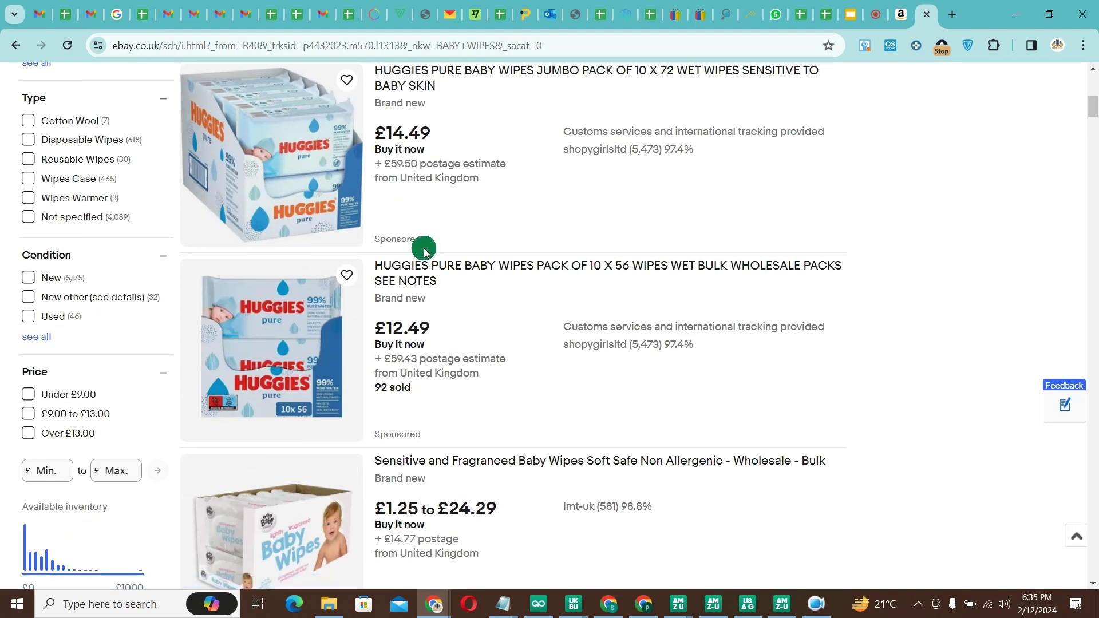
{"action": "left_click", "coordinate": [425, 252]}
{"action": "scroll", "coordinate": [424, 252], "scroll_direction": "down", "scroll_amount": 10}
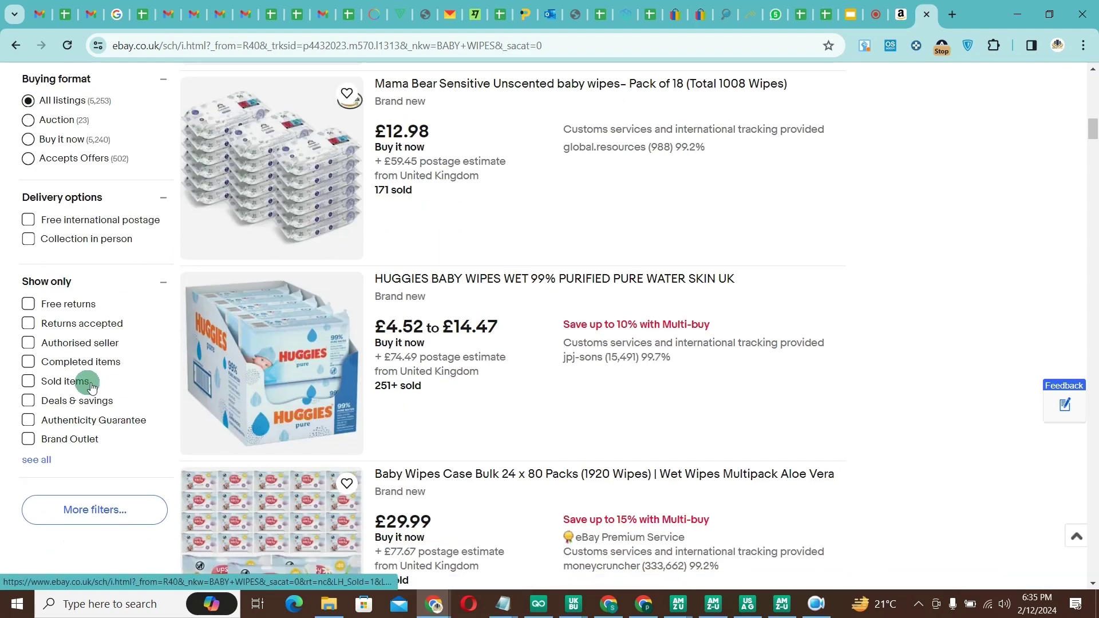
{"action": "left_click", "coordinate": [52, 388]}
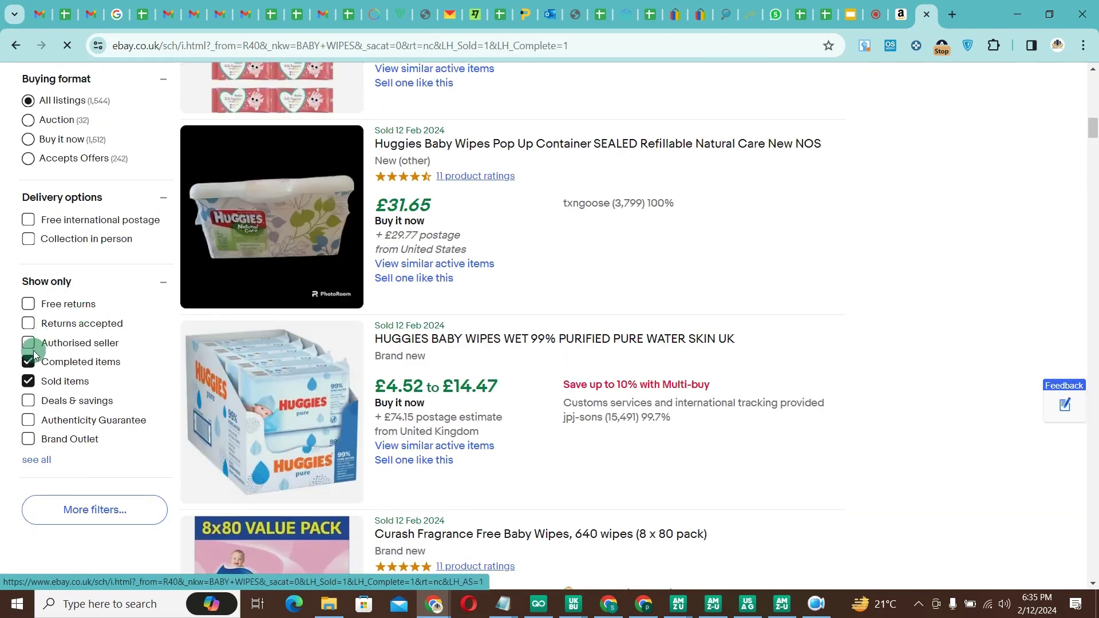
{"action": "left_click", "coordinate": [28, 362]}
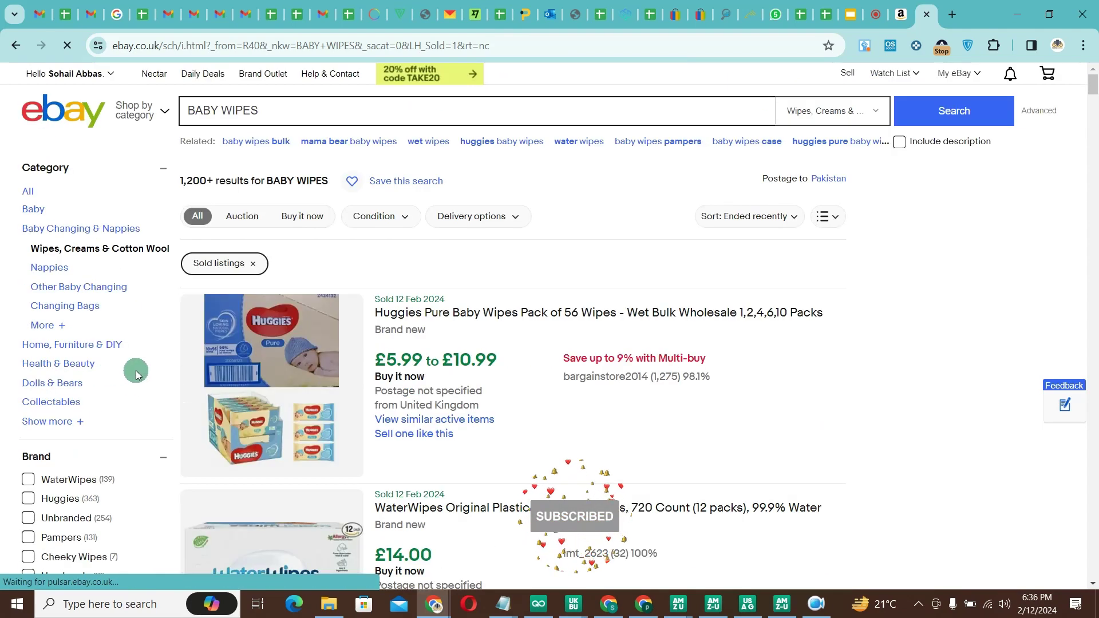
Examine the delivery and condition options and the remaining filters available for the sold baby wipes listings.
{"action": "left_click", "coordinate": [506, 221]}
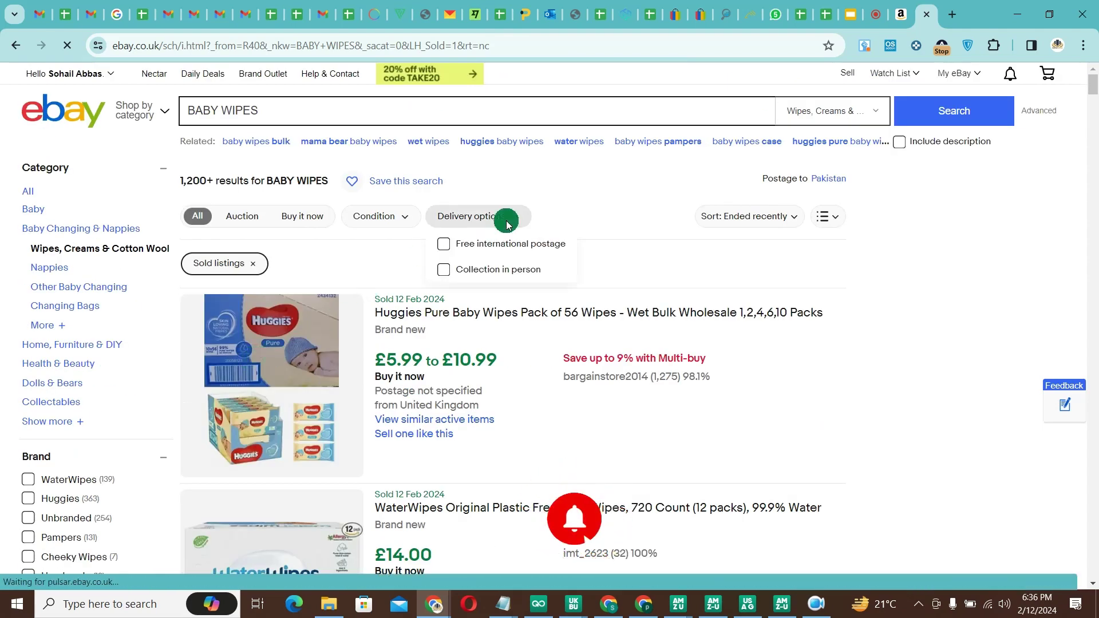
{"action": "left_click", "coordinate": [380, 216]}
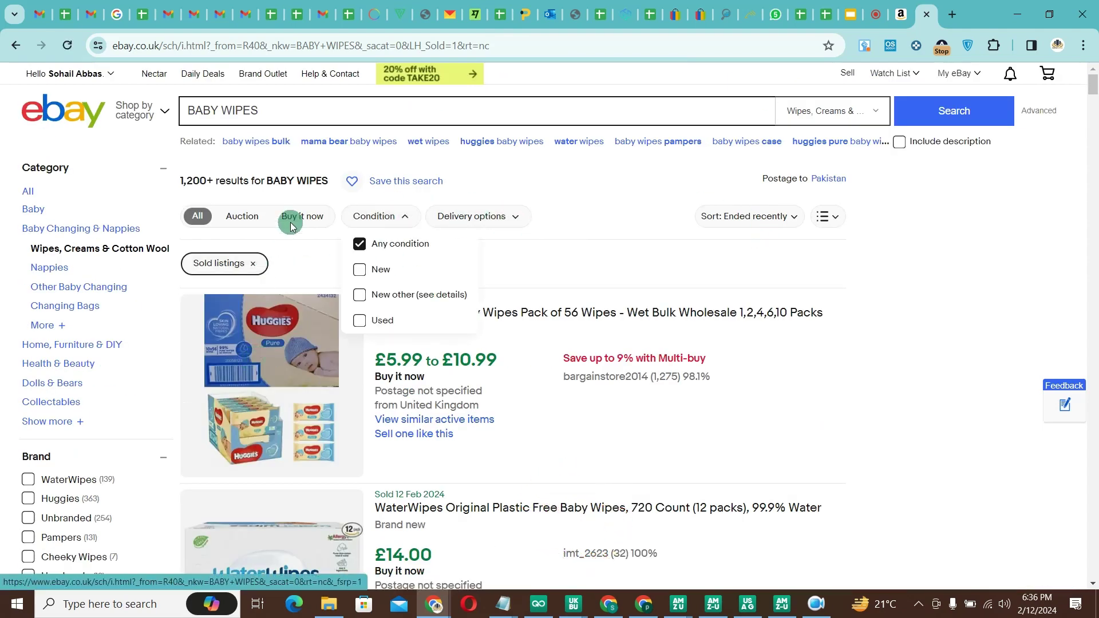
{"action": "scroll", "coordinate": [57, 352], "scroll_direction": "down", "scroll_amount": 5}
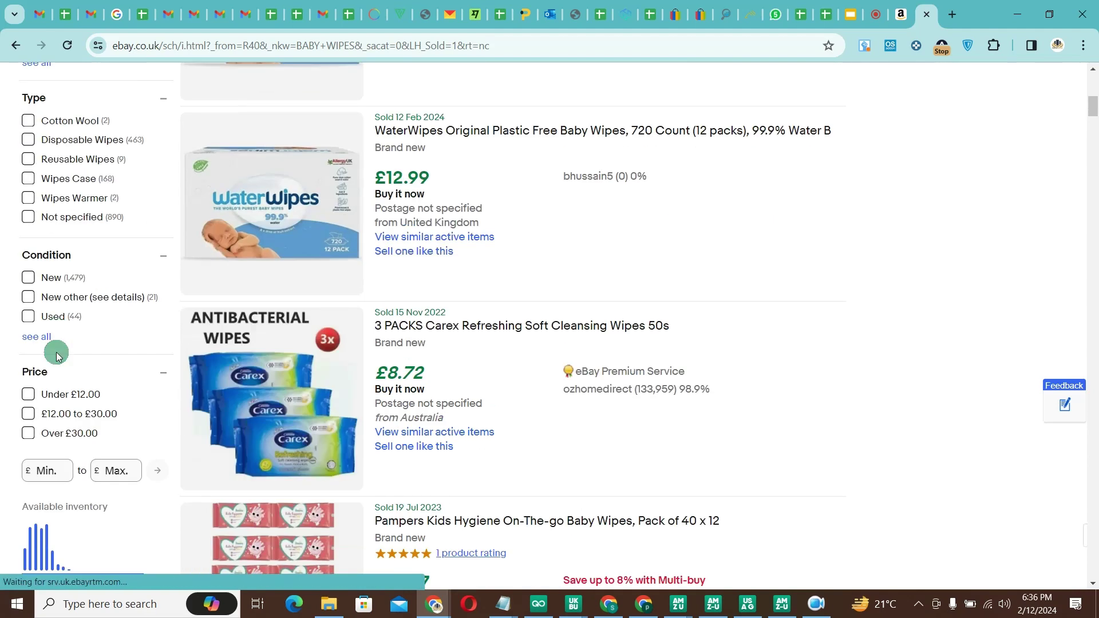
{"action": "scroll", "coordinate": [57, 352], "scroll_direction": "down", "scroll_amount": 4}
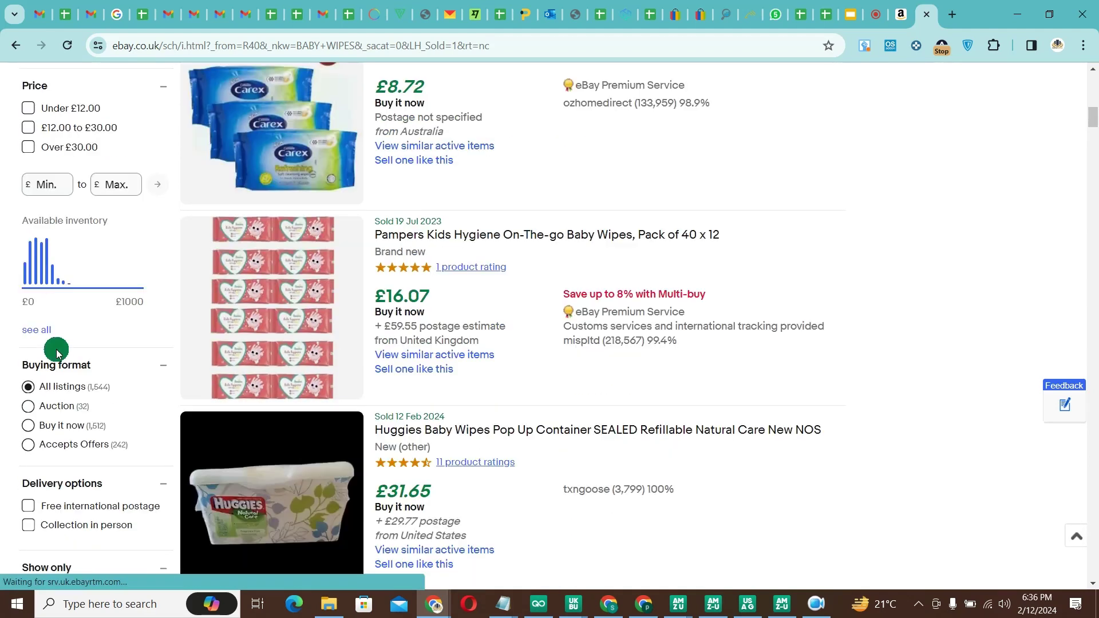
{"action": "scroll", "coordinate": [57, 353], "scroll_direction": "down", "scroll_amount": 4}
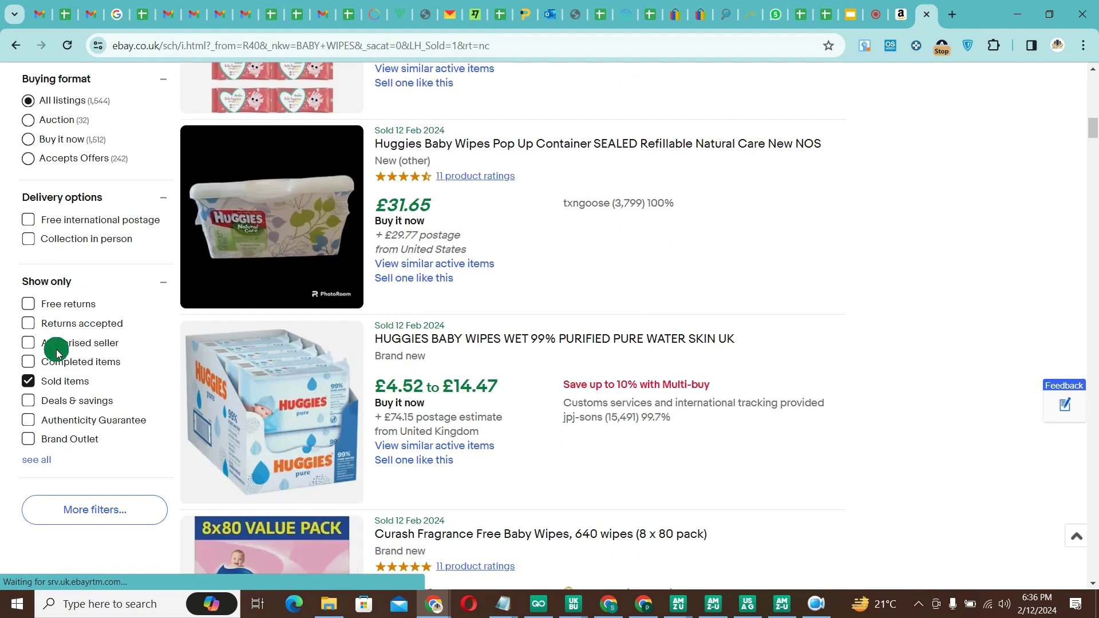
Review the condition, delivery and sort order choices offered above the sold baby wipes results.
{"action": "scroll", "coordinate": [57, 352], "scroll_direction": "up", "scroll_amount": 4}
{"action": "scroll", "coordinate": [56, 353], "scroll_direction": "up", "scroll_amount": 4}
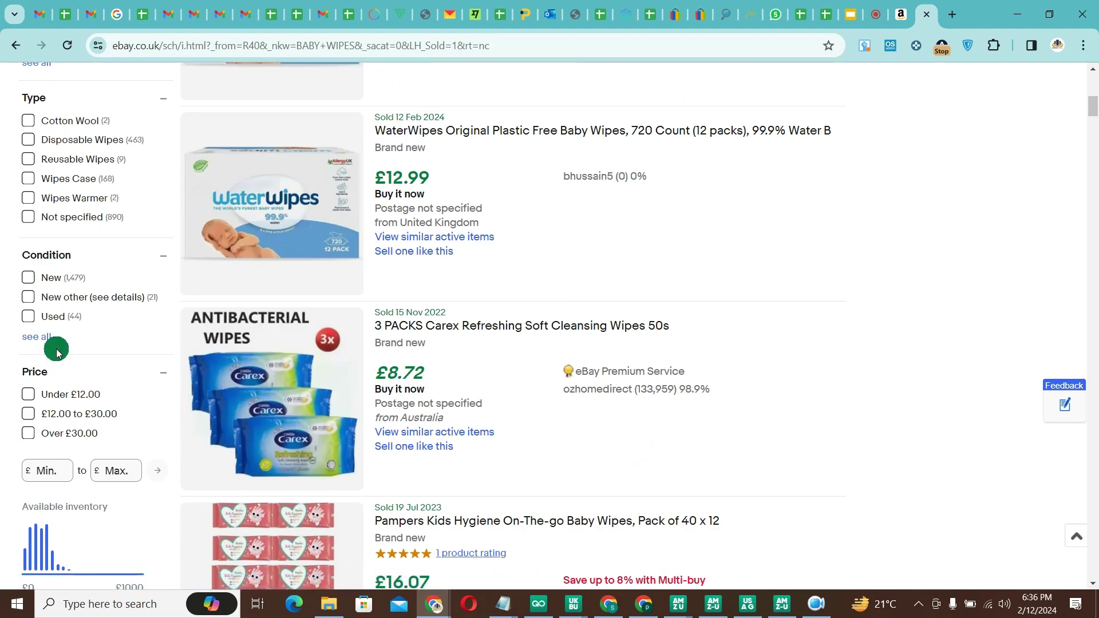
{"action": "scroll", "coordinate": [57, 352], "scroll_direction": "up", "scroll_amount": 4}
{"action": "scroll", "coordinate": [59, 352], "scroll_direction": "up", "scroll_amount": 4}
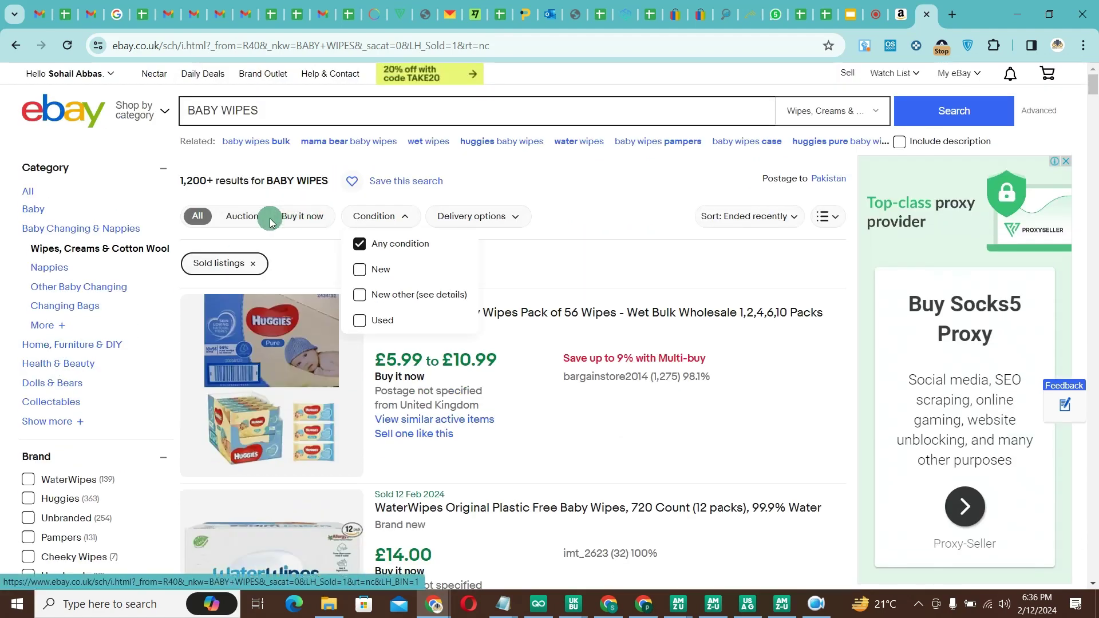
{"action": "left_click", "coordinate": [489, 229]}
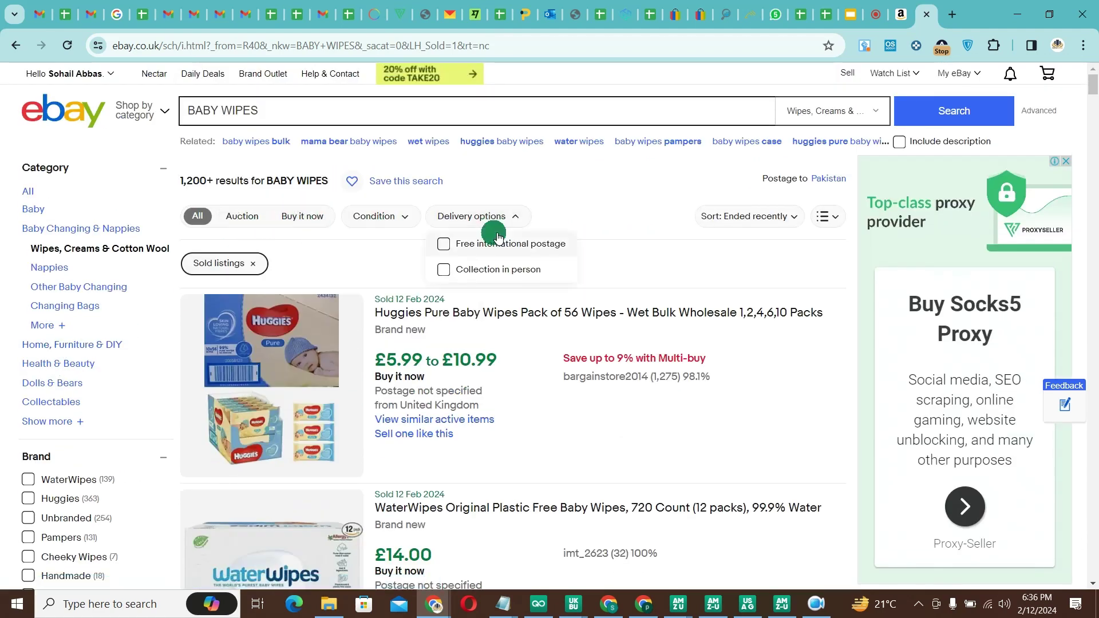
{"action": "left_click", "coordinate": [790, 226]}
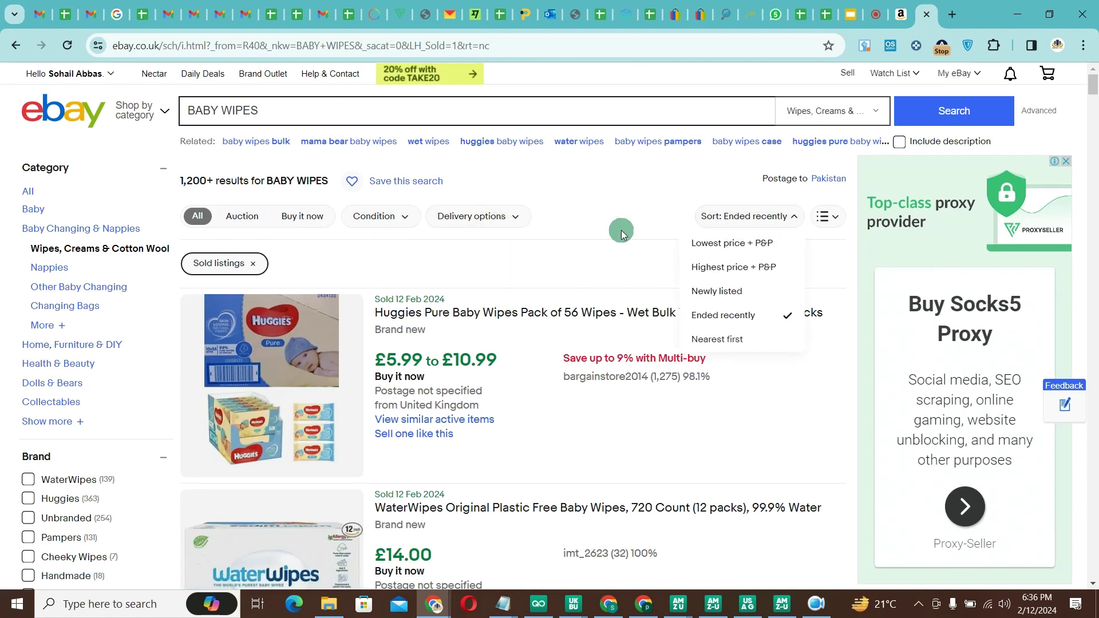
{"action": "left_click", "coordinate": [225, 284]}
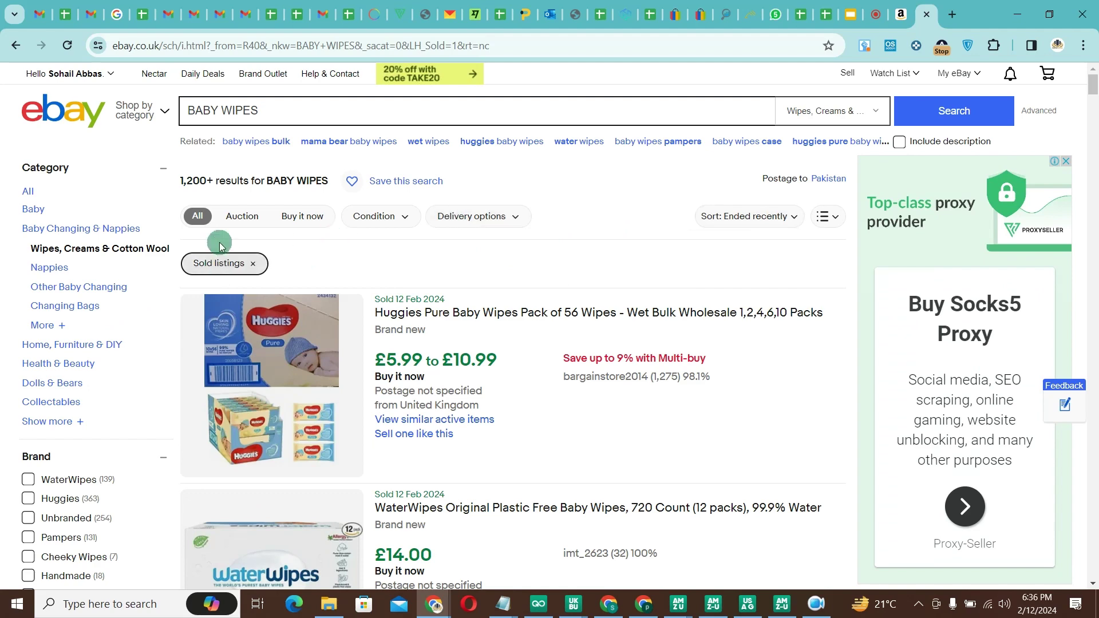
Restrict the sold baby wipes results to New condition and look over the remaining filters.
{"action": "scroll", "coordinate": [80, 388], "scroll_direction": "down", "scroll_amount": 8}
{"action": "scroll", "coordinate": [85, 394], "scroll_direction": "down", "scroll_amount": 2}
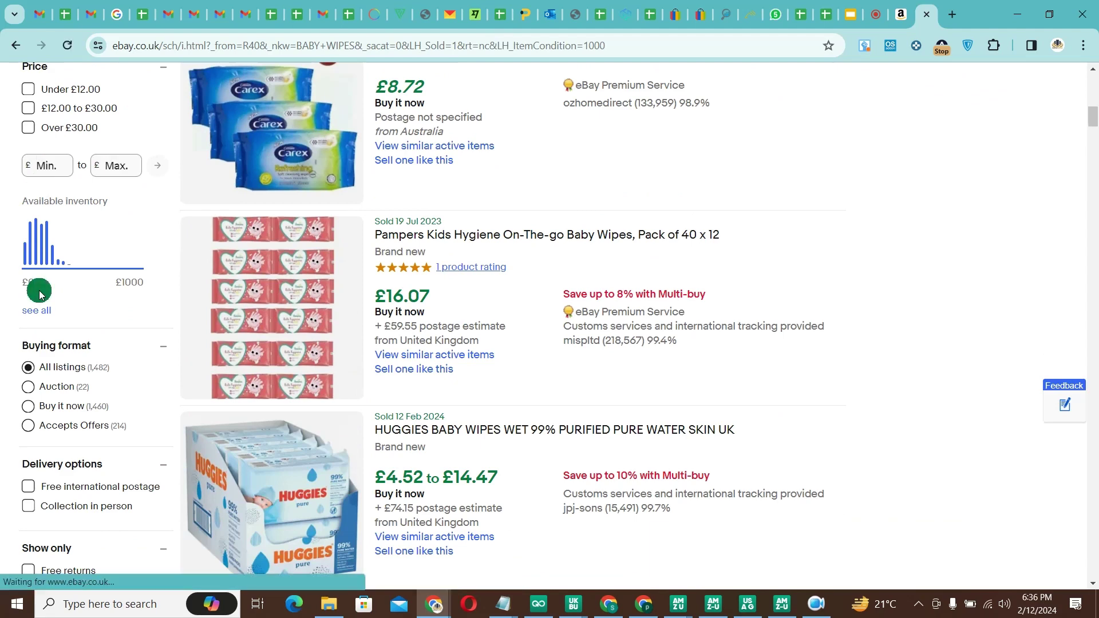
{"action": "scroll", "coordinate": [40, 294], "scroll_direction": "down", "scroll_amount": 5}
{"action": "left_click", "coordinate": [44, 294]}
{"action": "scroll", "coordinate": [40, 295], "scroll_direction": "down", "scroll_amount": 5}
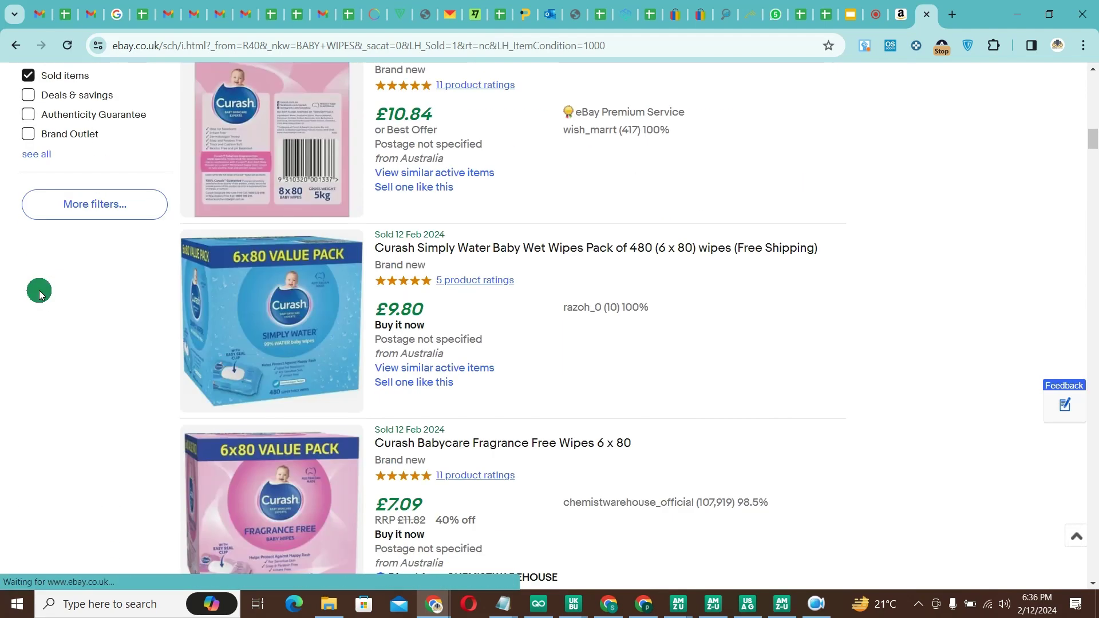
{"action": "scroll", "coordinate": [39, 294], "scroll_direction": "down", "scroll_amount": 5}
{"action": "scroll", "coordinate": [40, 294], "scroll_direction": "up", "scroll_amount": 15}
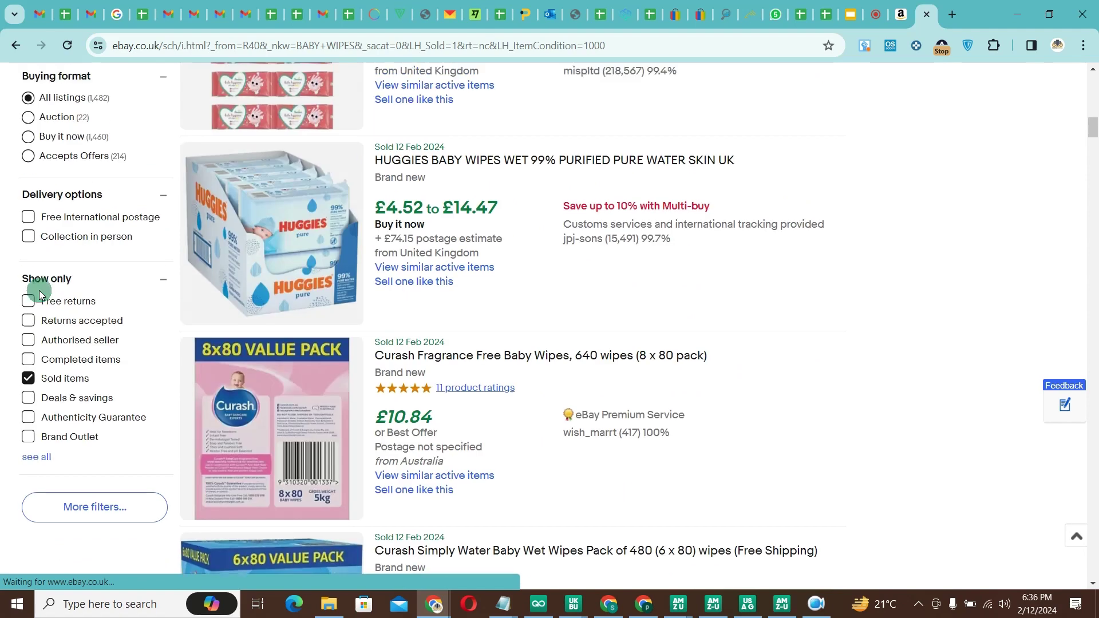
{"action": "scroll", "coordinate": [39, 295], "scroll_direction": "up", "scroll_amount": 15}
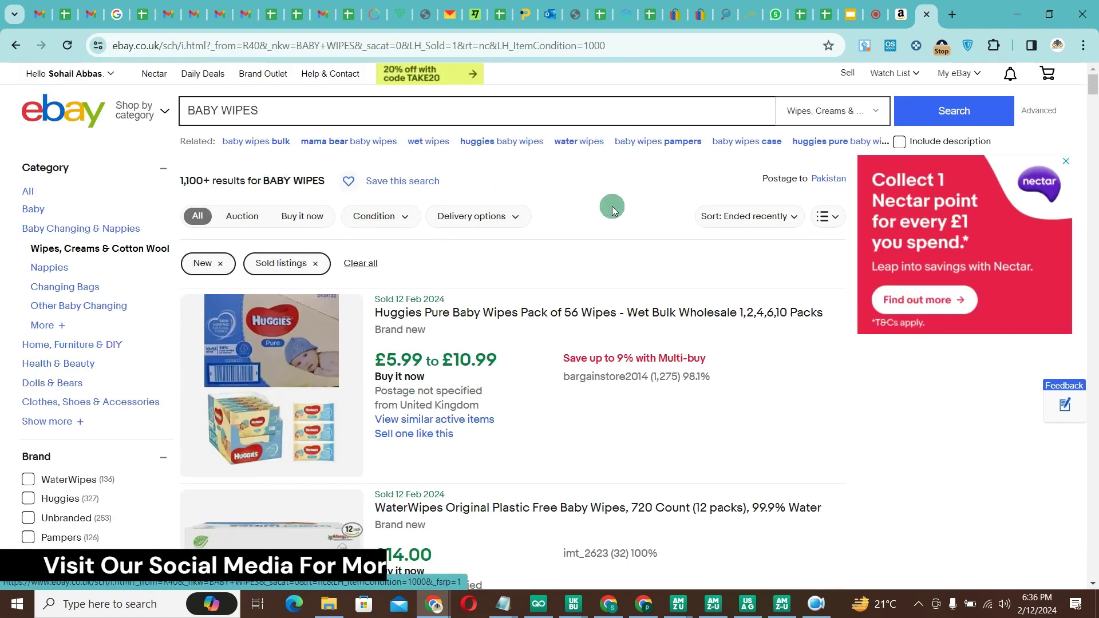
Dismiss the advert beside the results and set the eBay delivery location to United Kingdom - GBR without a postcode.
{"action": "left_click", "coordinate": [1069, 164]}
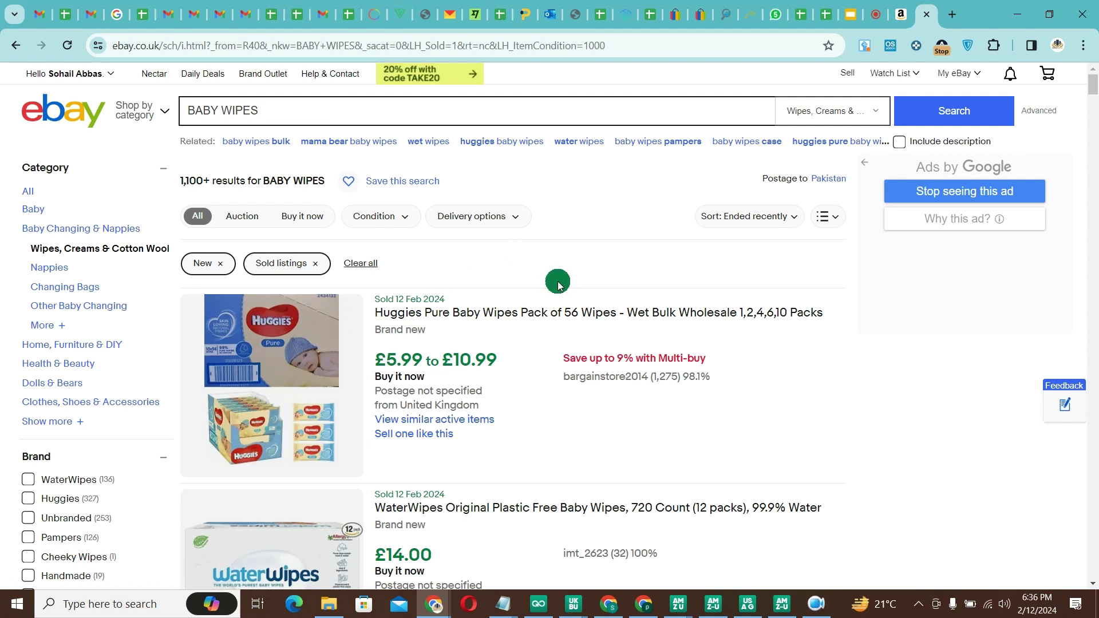
{"action": "left_click", "coordinate": [826, 180]}
{"action": "left_click", "coordinate": [536, 327]}
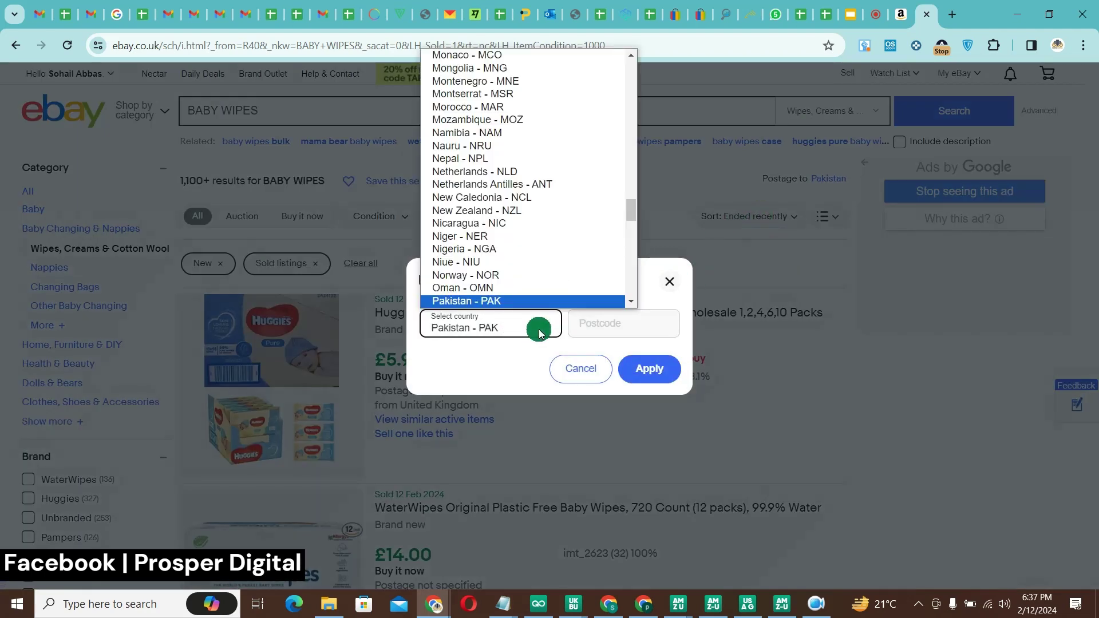
{"action": "scroll", "coordinate": [544, 286], "scroll_direction": "down", "scroll_amount": 10}
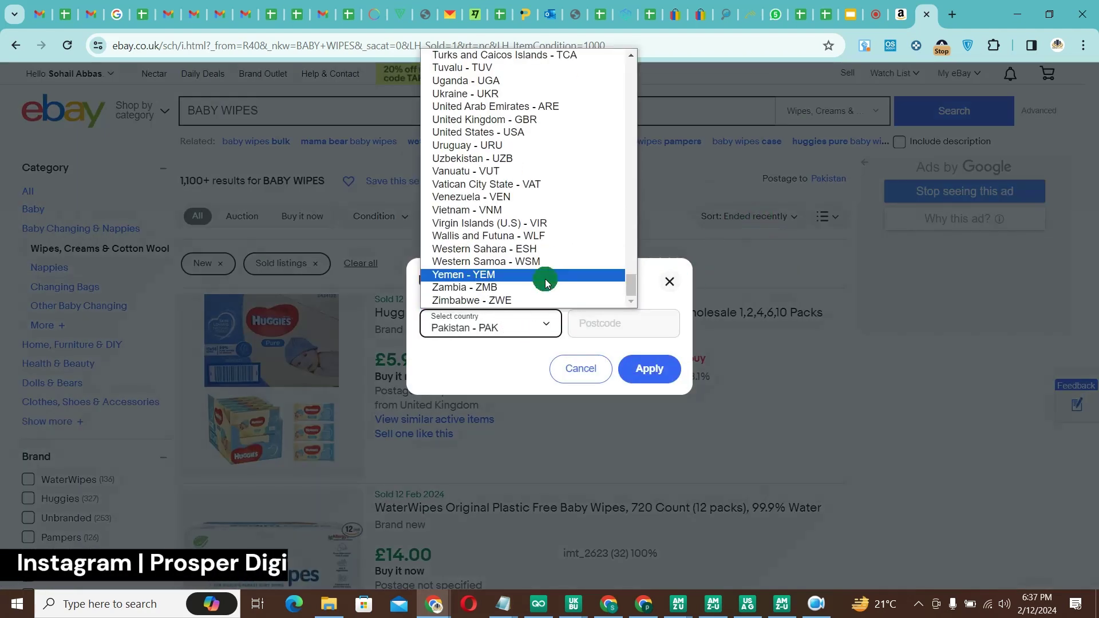
{"action": "left_click", "coordinate": [509, 119]}
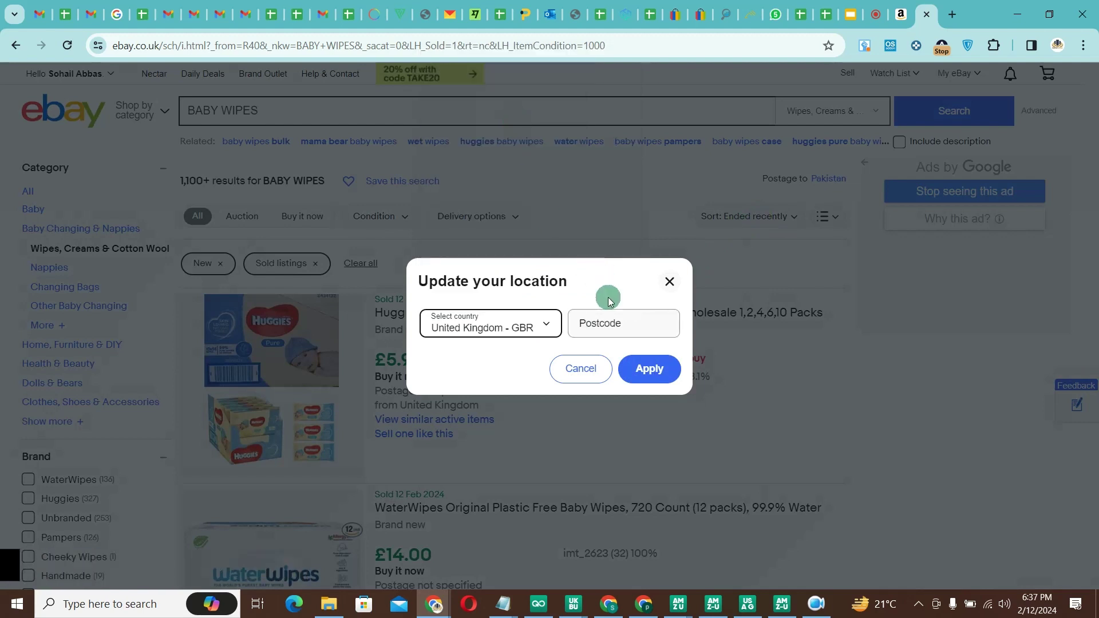
{"action": "left_click", "coordinate": [636, 377]}
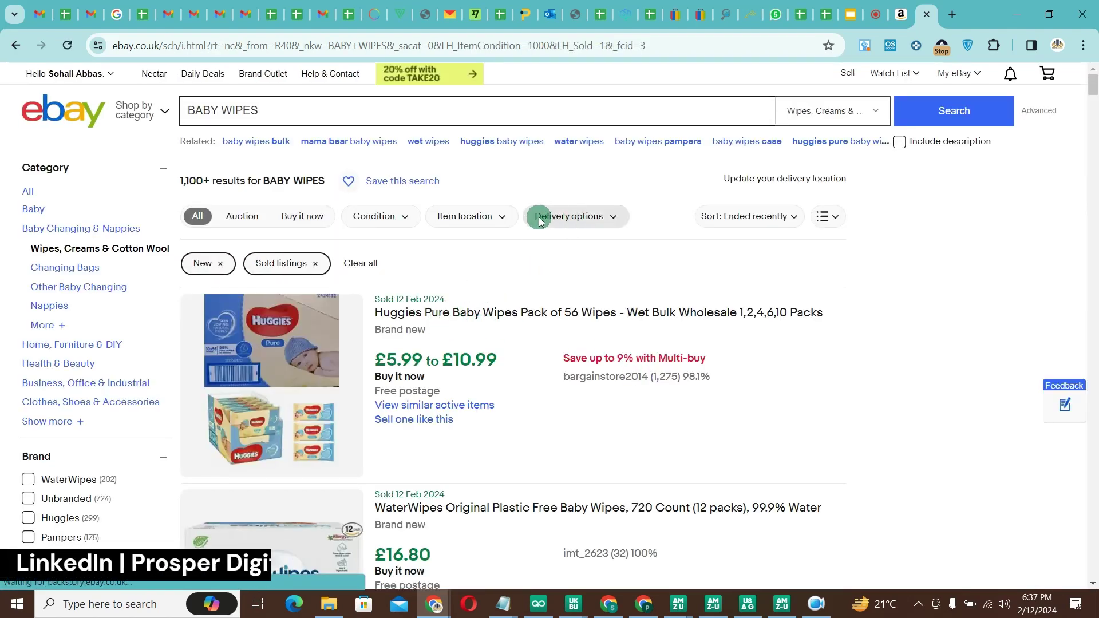
Filter the item location to UK Only and browse the new, sold baby wipes listings.
{"action": "left_click", "coordinate": [492, 217]}
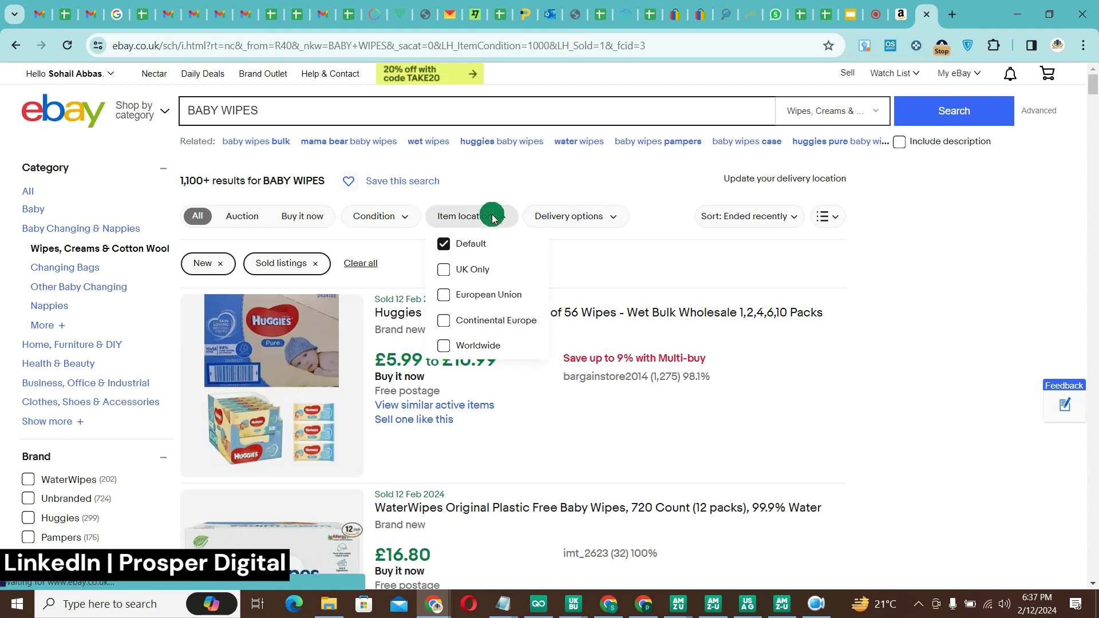
{"action": "left_click", "coordinate": [446, 271]}
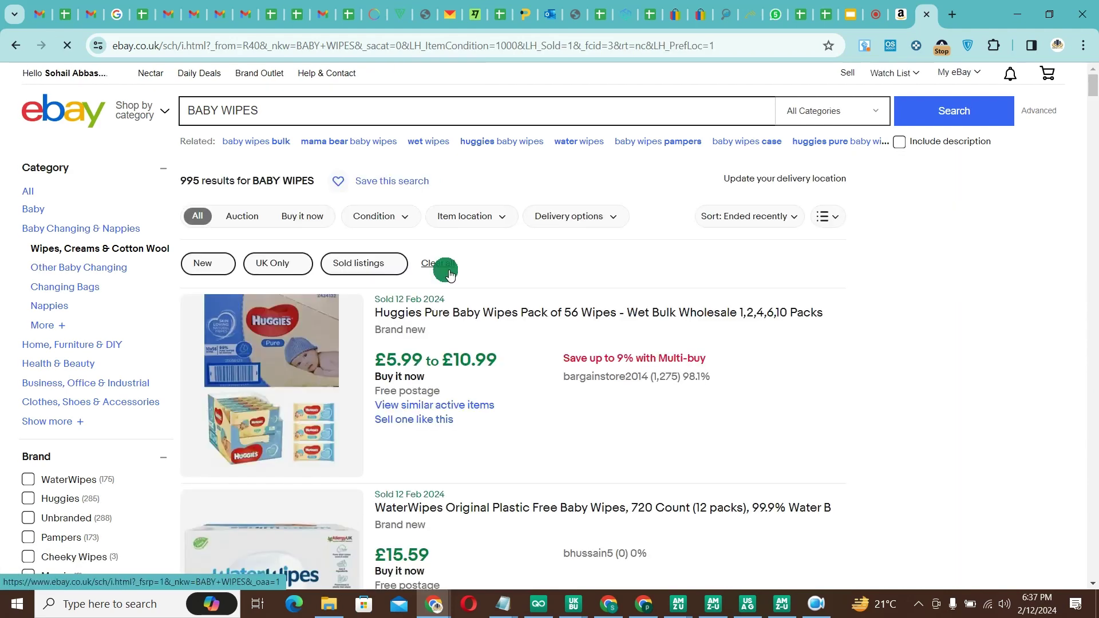
{"action": "scroll", "coordinate": [449, 274], "scroll_direction": "down", "scroll_amount": 5}
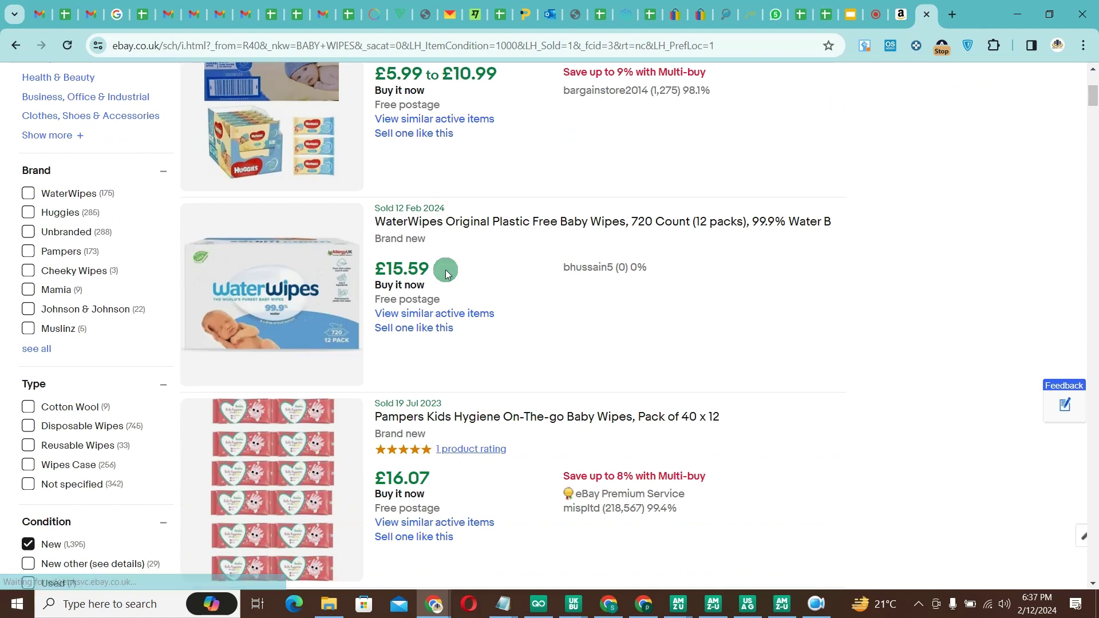
{"action": "scroll", "coordinate": [447, 275], "scroll_direction": "down", "scroll_amount": 5}
{"action": "scroll", "coordinate": [447, 274], "scroll_direction": "down", "scroll_amount": 5}
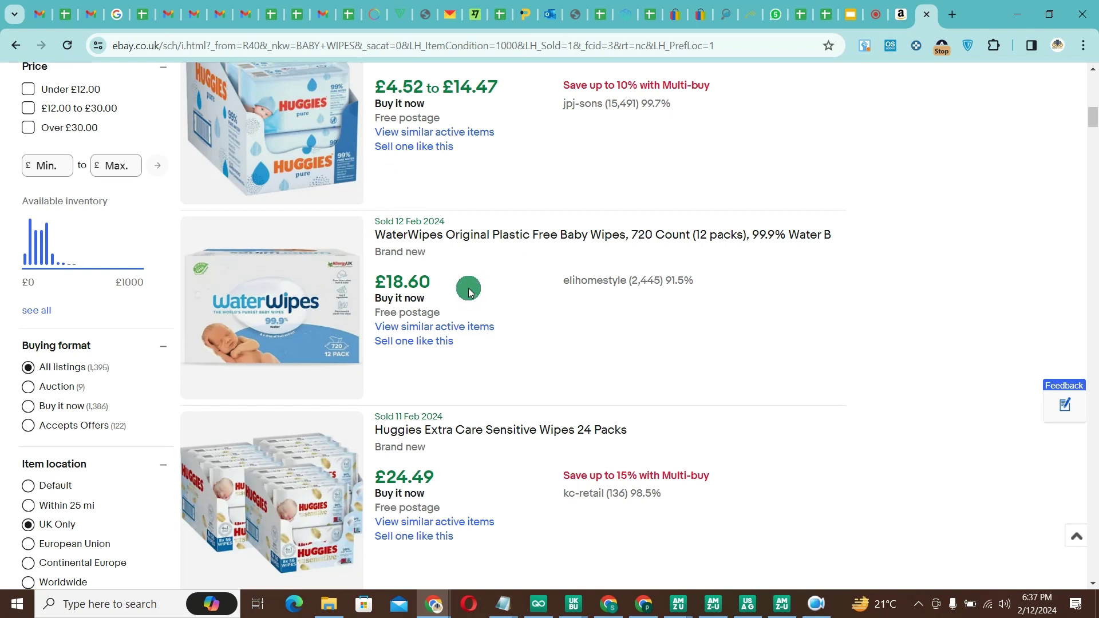
Copy "WaterWipes Original Plastic Free Baby Wipes, 720 Count" from the elihomestyle eBay listing and search for it on Amazon UK.
{"action": "left_click_drag", "start_coordinate": [383, 236], "coordinate": [691, 235]}
{"action": "key", "text": "ctrl+c"}
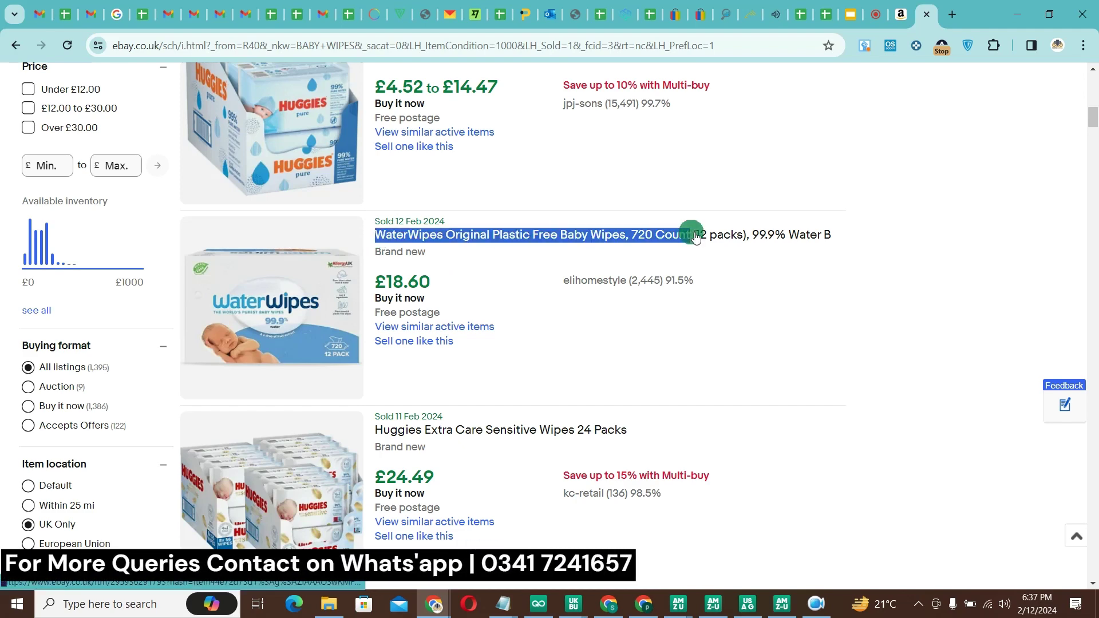
{"action": "left_click", "coordinate": [901, 15]}
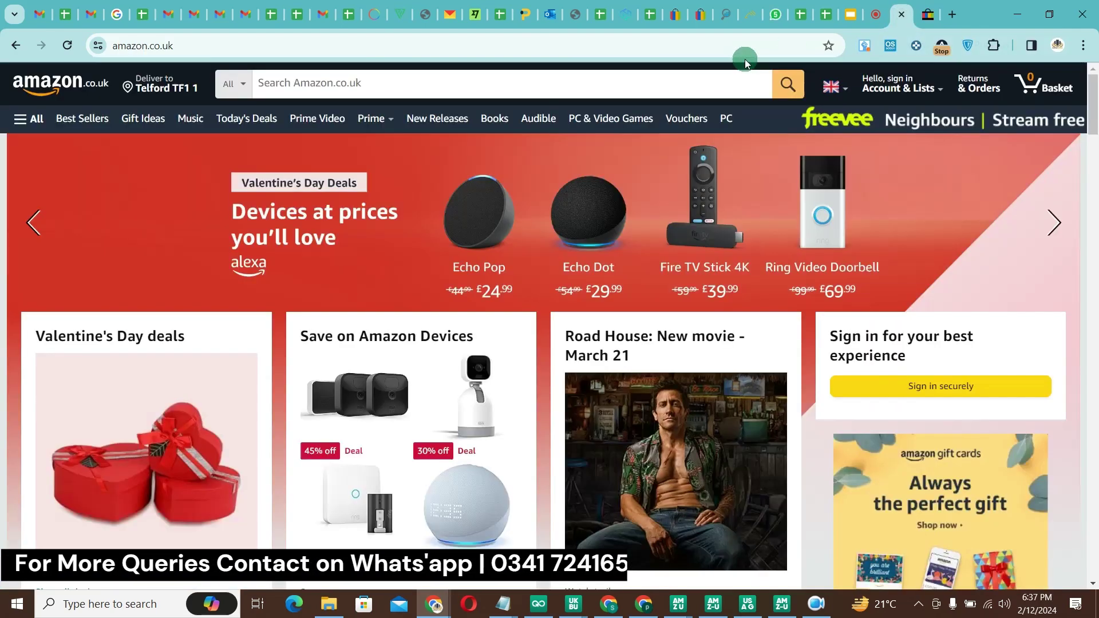
{"action": "left_click", "coordinate": [536, 82]}
{"action": "key", "text": "ctrl+v"}
{"action": "key", "text": "Return"}
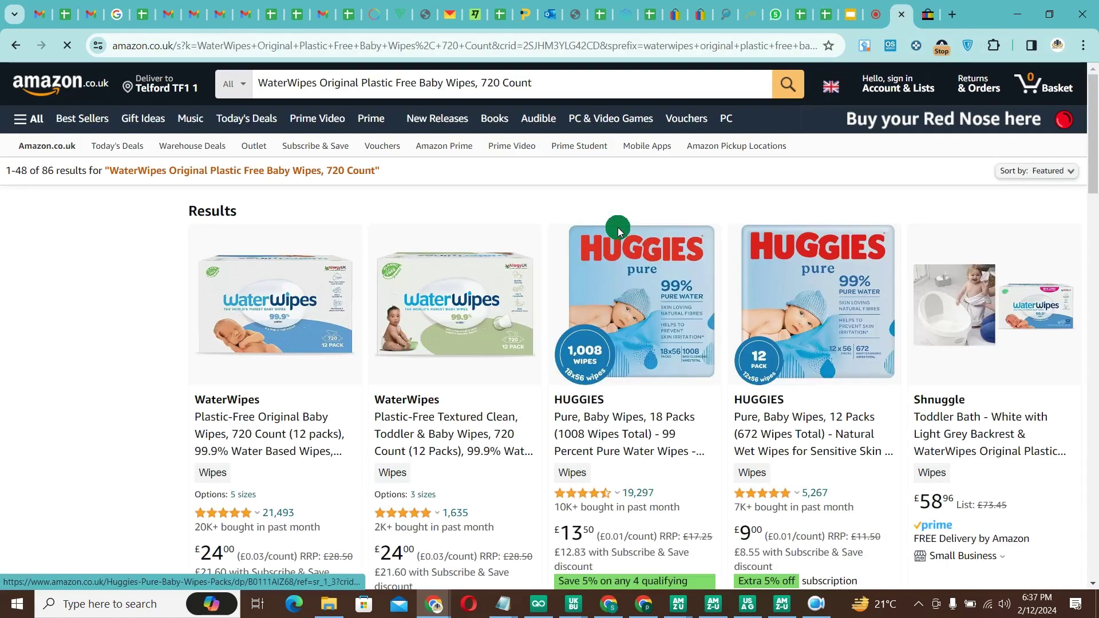
Compare the title, pack size and price of the eBay WaterWipes listing with the matching Amazon UK product.
{"action": "left_click", "coordinate": [920, 17]}
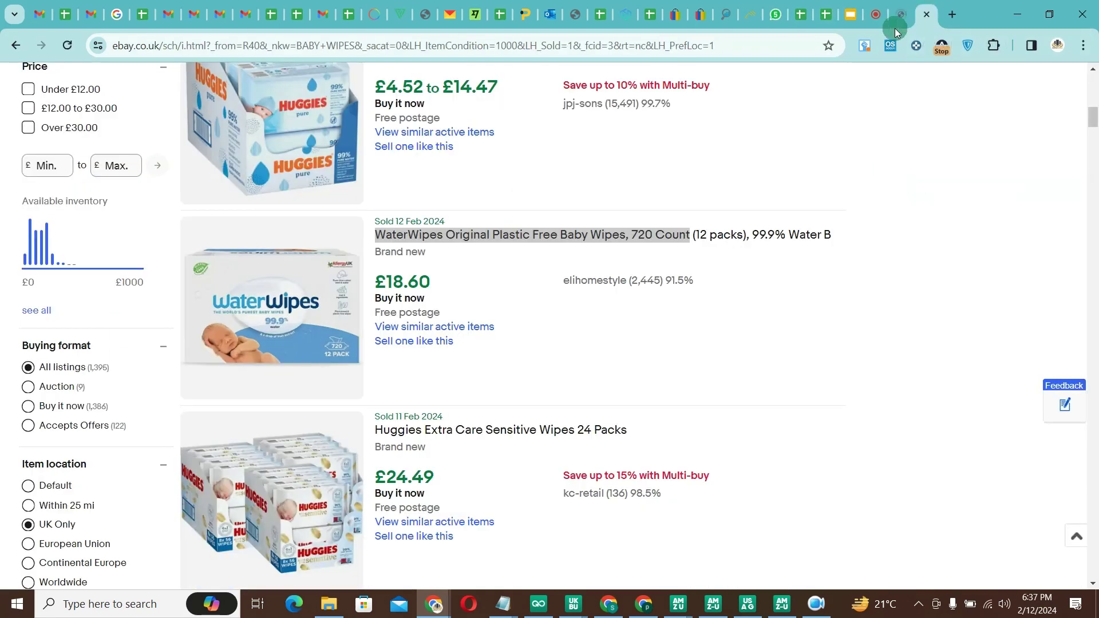
{"action": "left_click", "coordinate": [622, 247]}
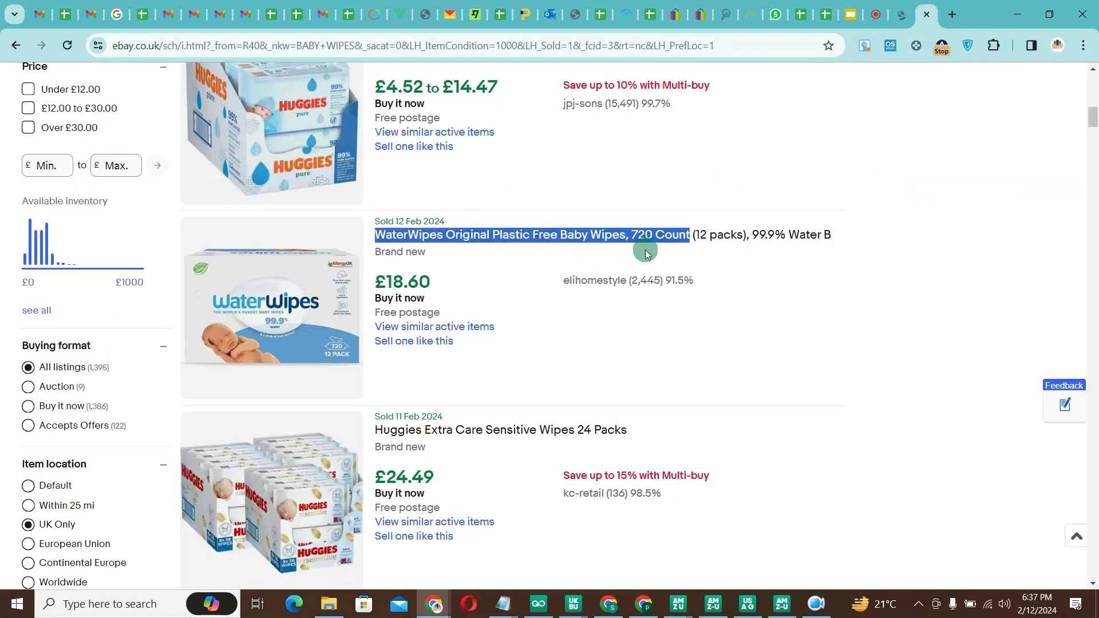
{"action": "left_click", "coordinate": [885, 19]}
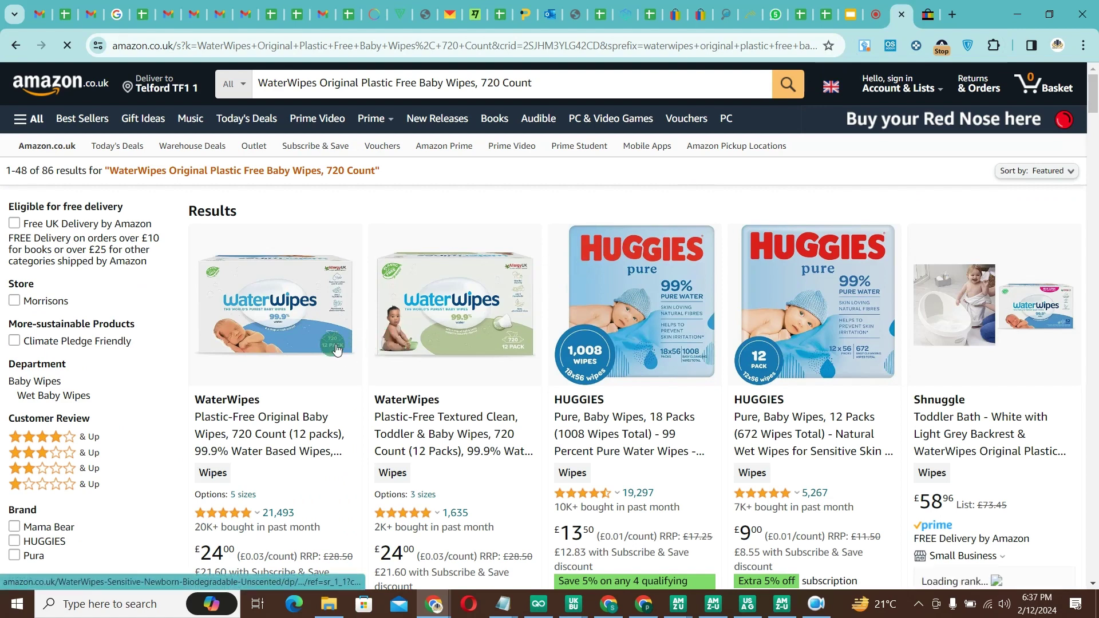
{"action": "scroll", "coordinate": [290, 398], "scroll_direction": "down", "scroll_amount": 5}
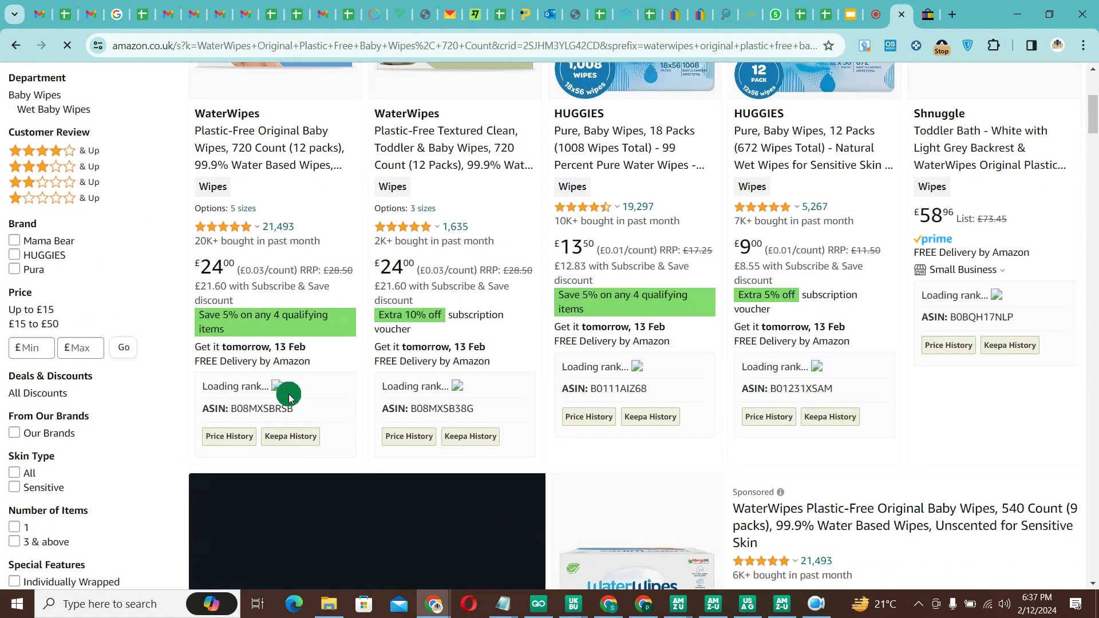
{"action": "left_click", "coordinate": [929, 14]}
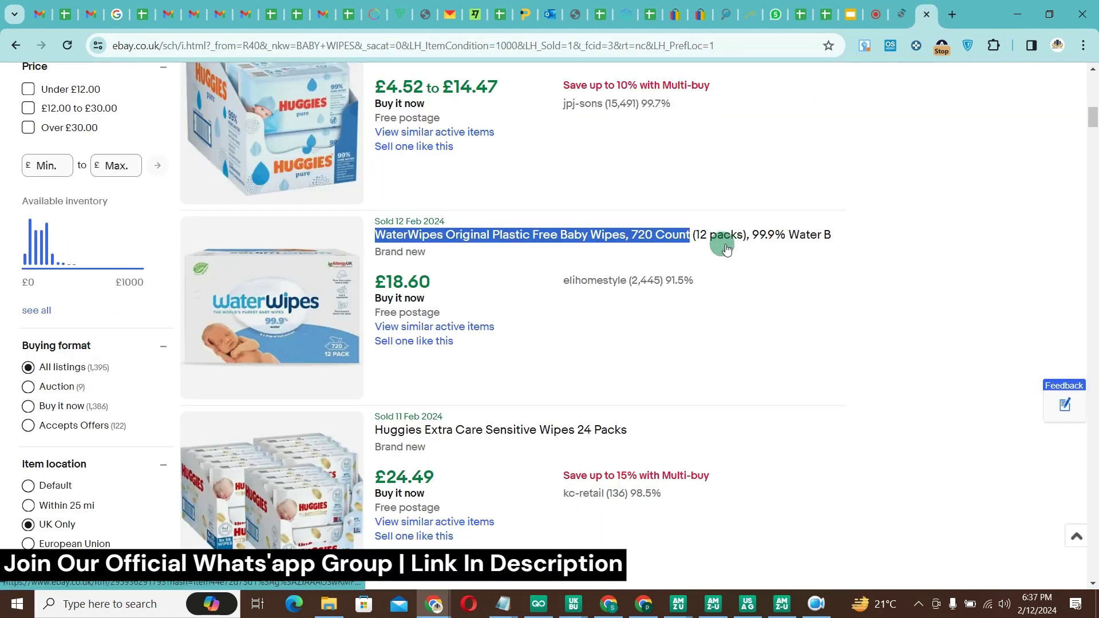
{"action": "left_click", "coordinate": [897, 14]}
Examine the Amazon UK WaterWipes results, including the sponsored products, further results and available filters.
{"action": "scroll", "coordinate": [497, 286], "scroll_direction": "up", "scroll_amount": 5}
{"action": "scroll", "coordinate": [544, 252], "scroll_direction": "down", "scroll_amount": 5}
{"action": "scroll", "coordinate": [801, 208], "scroll_direction": "up", "scroll_amount": 5}
{"action": "left_click", "coordinate": [801, 208]}
{"action": "scroll", "coordinate": [801, 209], "scroll_direction": "down", "scroll_amount": 15}
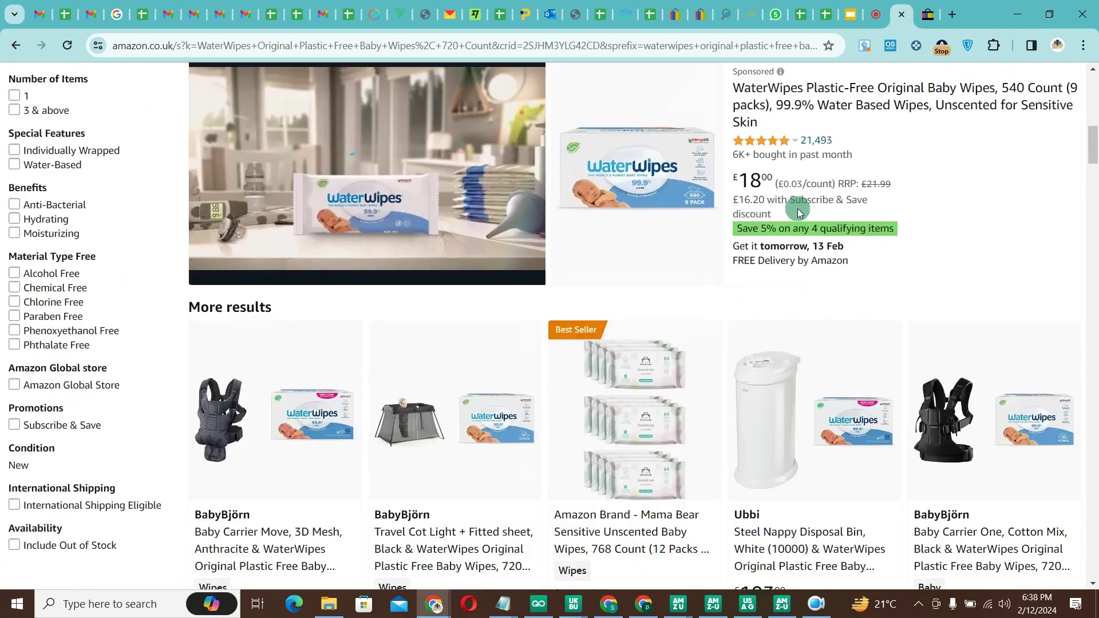
{"action": "scroll", "coordinate": [799, 216], "scroll_direction": "down", "scroll_amount": 3}
{"action": "scroll", "coordinate": [799, 217], "scroll_direction": "up", "scroll_amount": 15}
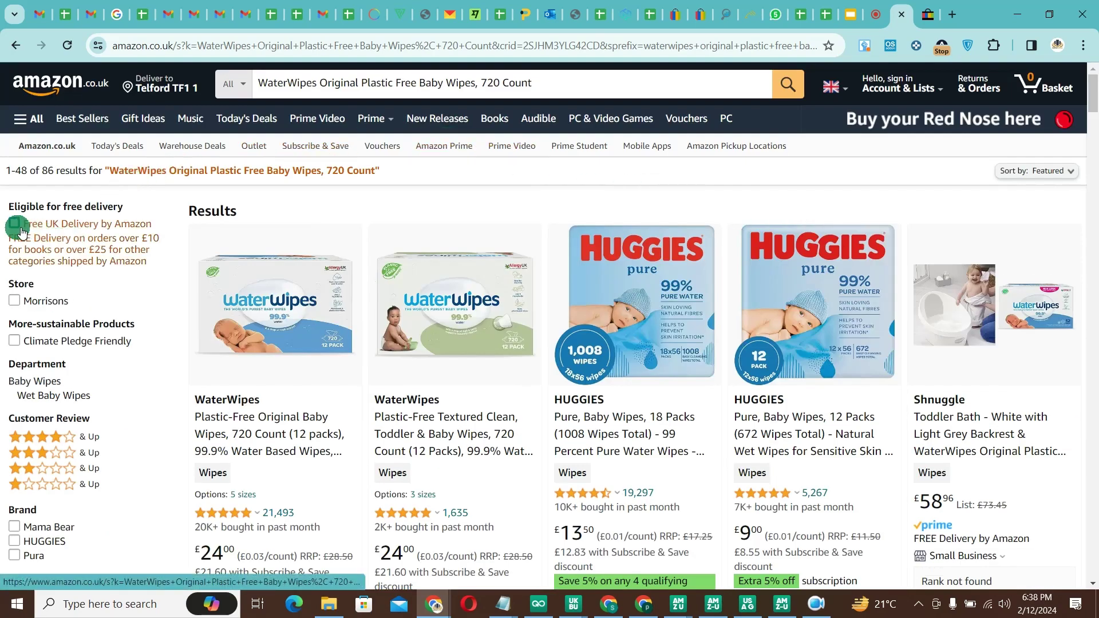
Replace the WaterWipes query with SHAMPOO and run the search on Amazon UK.
{"action": "left_click", "coordinate": [368, 84]}
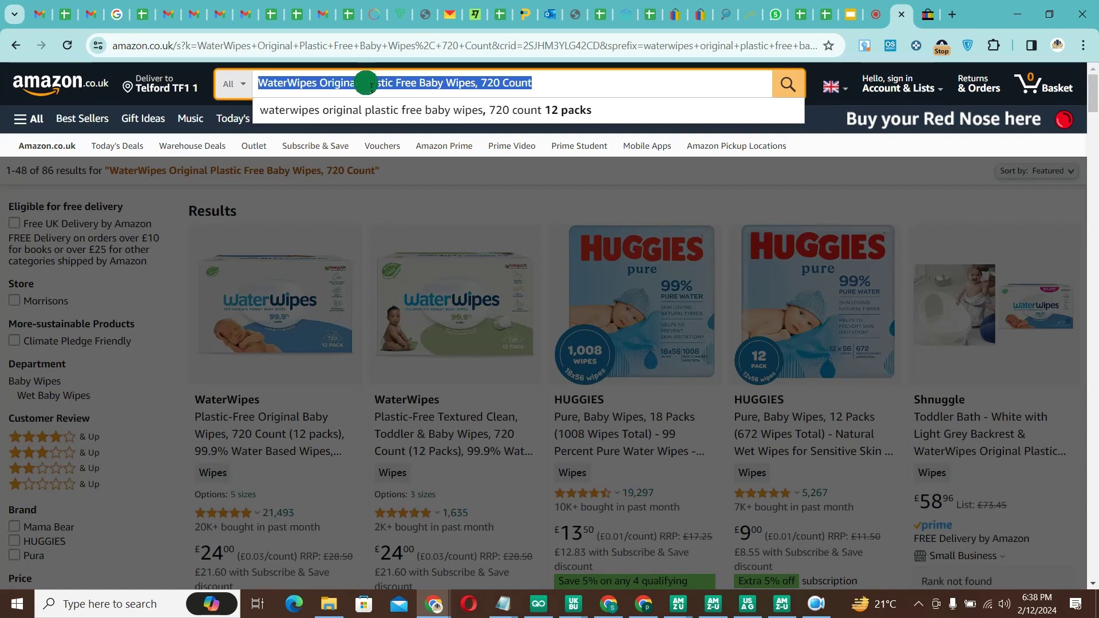
{"action": "type", "text": "SHAM"}
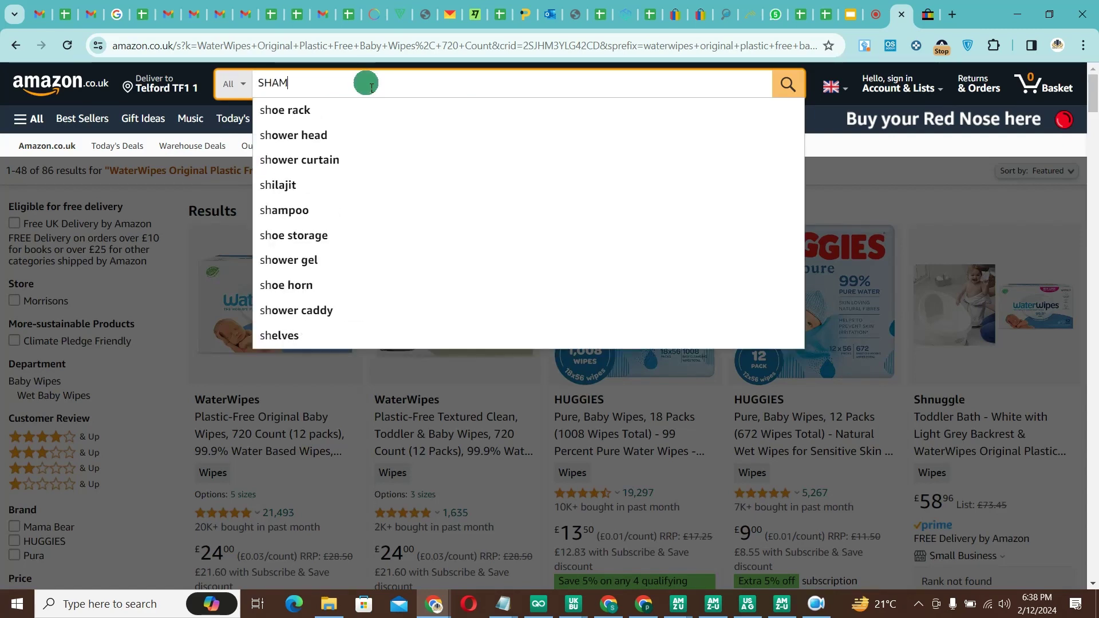
{"action": "type", "text": "POO"}
{"action": "key", "text": "Return"}
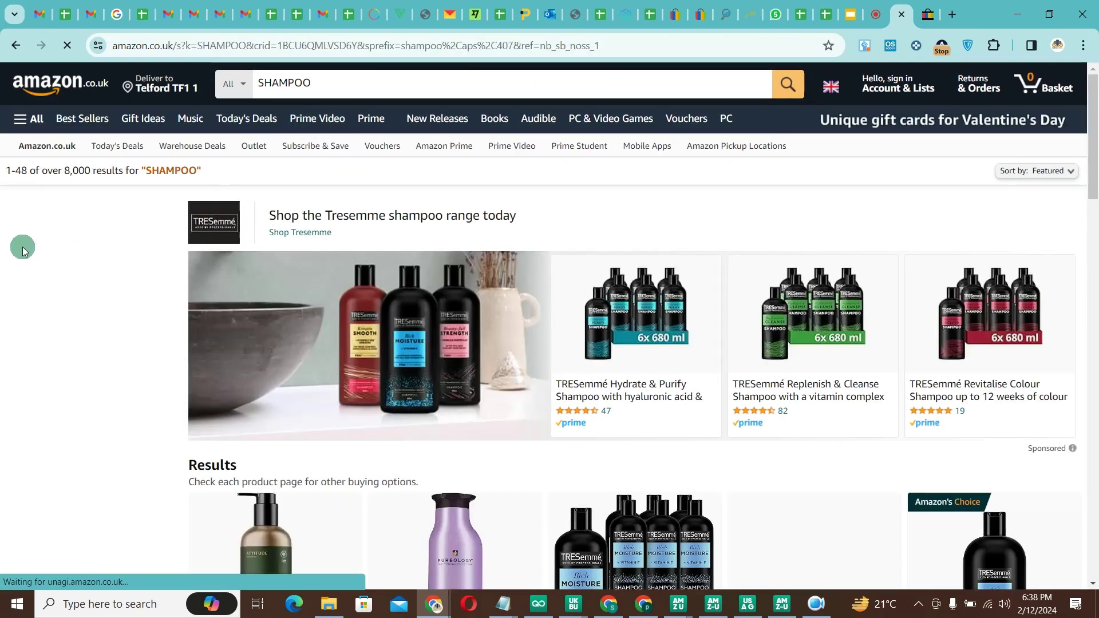
{"action": "left_click", "coordinate": [20, 227]}
Examine the past-month purchases, prices and sales ranks of the shampoo search results.
{"action": "scroll", "coordinate": [451, 229], "scroll_direction": "down", "scroll_amount": 5}
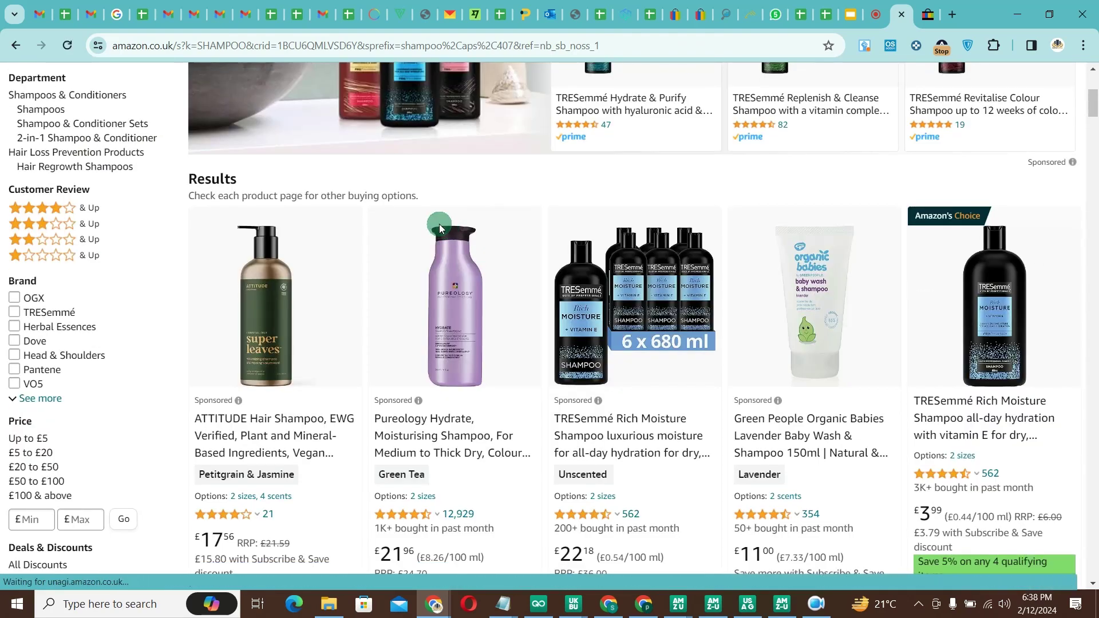
{"action": "scroll", "coordinate": [139, 196], "scroll_direction": "down", "scroll_amount": 10}
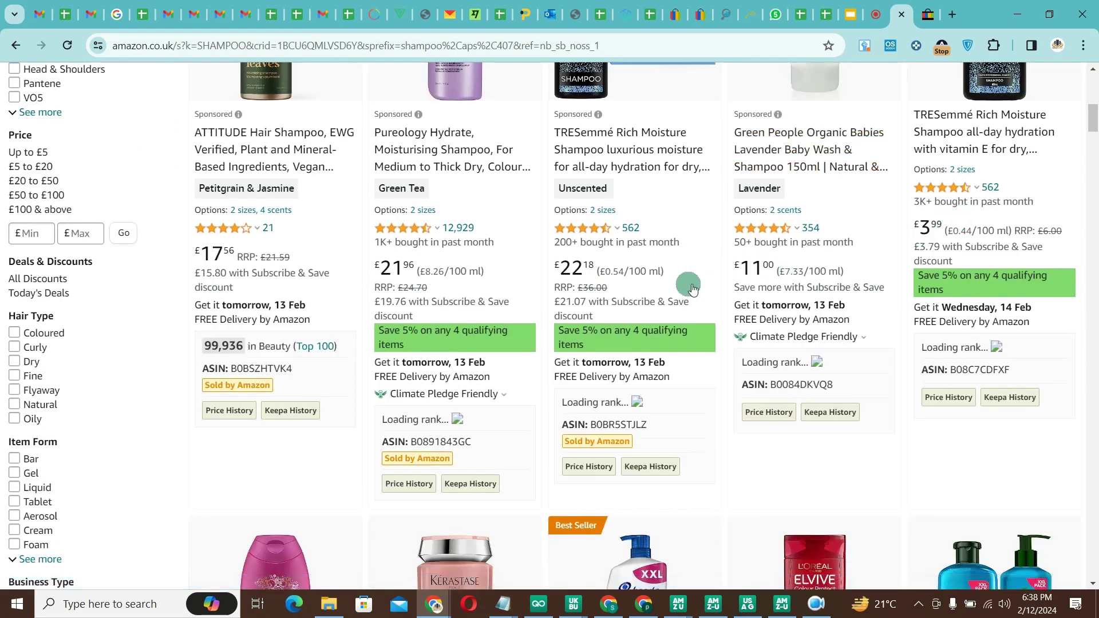
{"action": "double_click", "coordinate": [382, 244]}
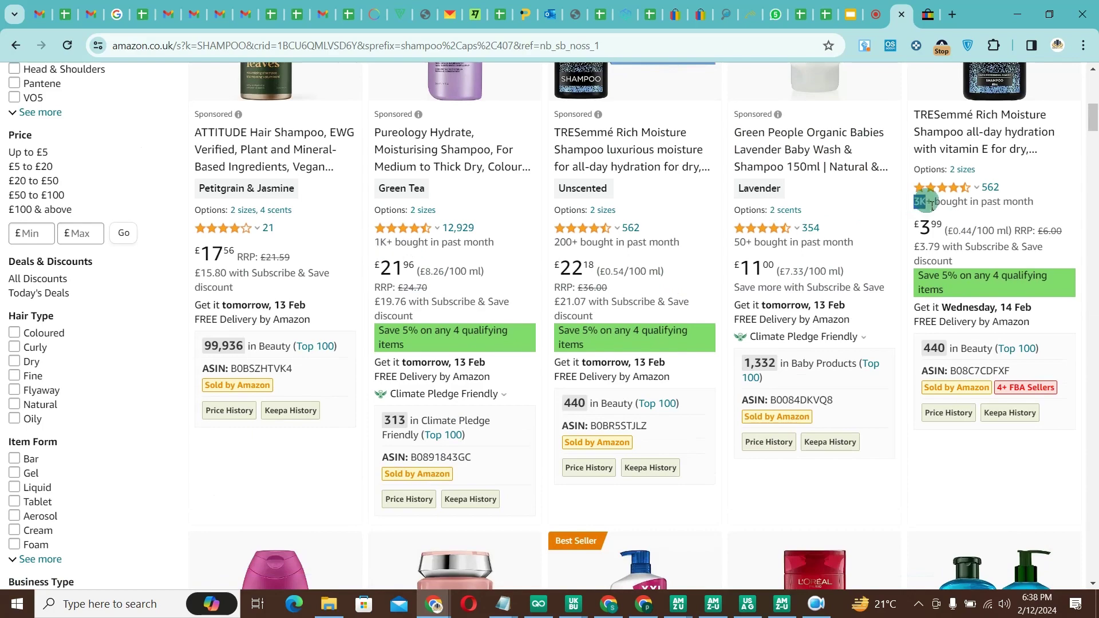
{"action": "scroll", "coordinate": [921, 219], "scroll_direction": "down", "scroll_amount": 10}
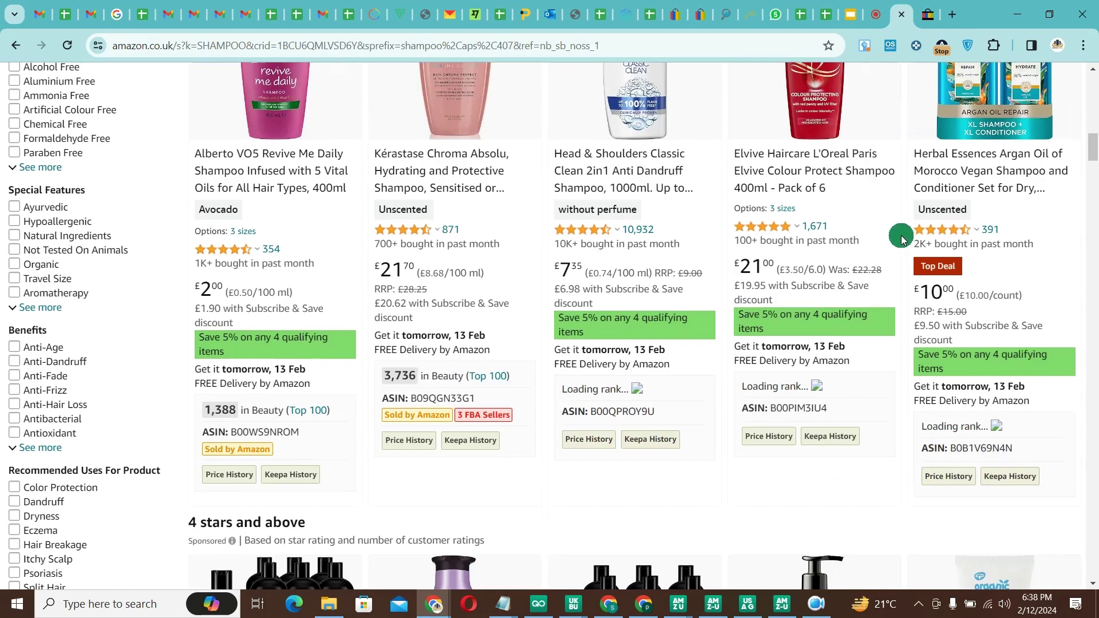
Copy the title "Head & Shoulders Classic Clean 2in1 Anti Dandruff Shampoo, 1000ml" from the Amazon UK shampoo results.
{"action": "scroll", "coordinate": [882, 243], "scroll_direction": "up", "scroll_amount": 4}
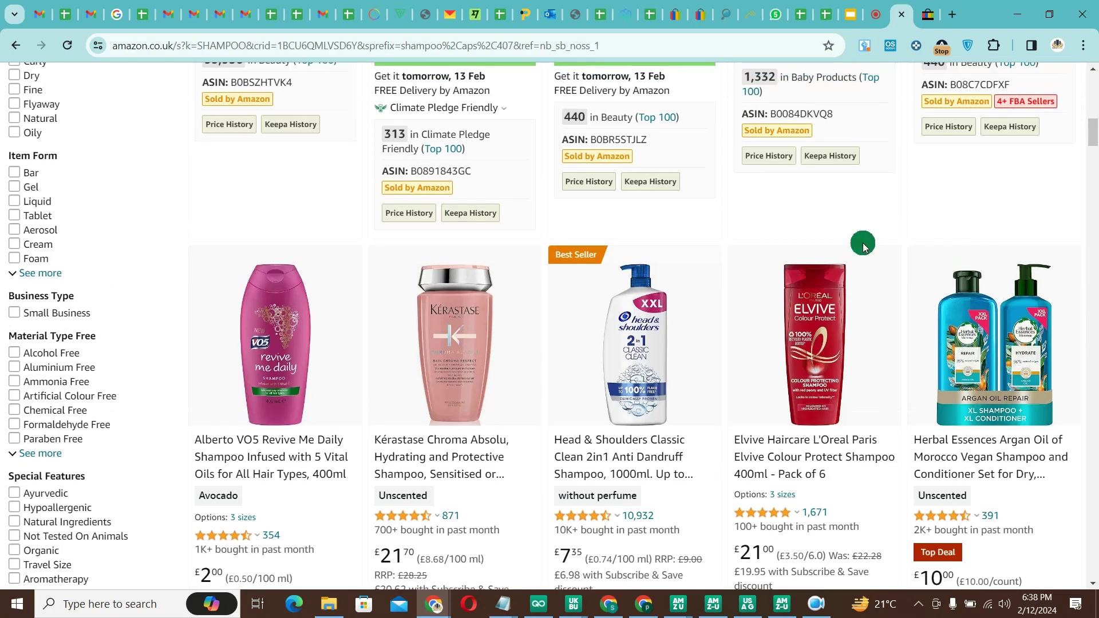
{"action": "scroll", "coordinate": [864, 245], "scroll_direction": "down", "scroll_amount": 5}
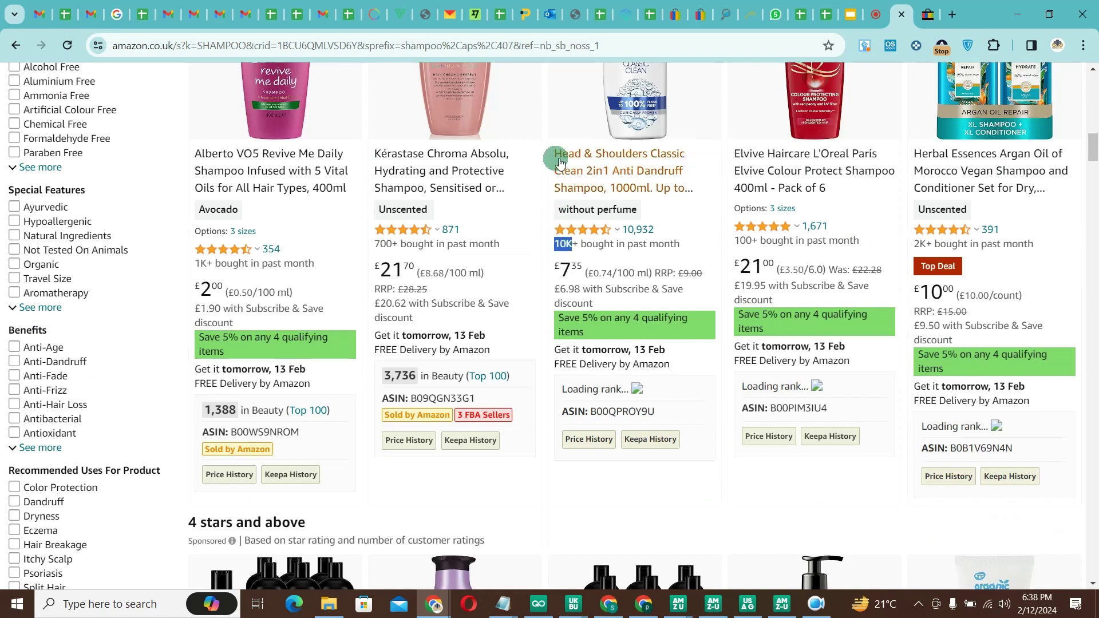
{"action": "left_click_drag", "start_coordinate": [552, 155], "coordinate": [651, 189]}
{"action": "key", "text": "ctrl+c"}
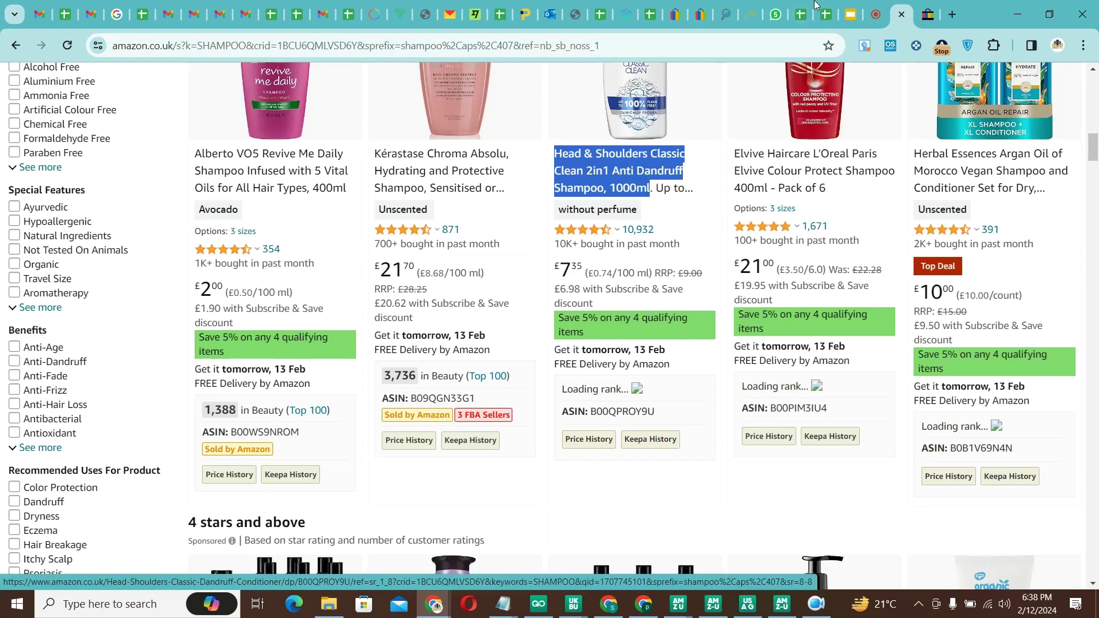
Switch to eBay UK and replace the baby wipes query with the copied Head & Shoulders shampoo title, running the search.
{"action": "left_click", "coordinate": [927, 14]}
{"action": "left_click", "coordinate": [411, 102]}
{"action": "double_click", "coordinate": [411, 108]}
{"action": "key", "text": "ctrl+v"}
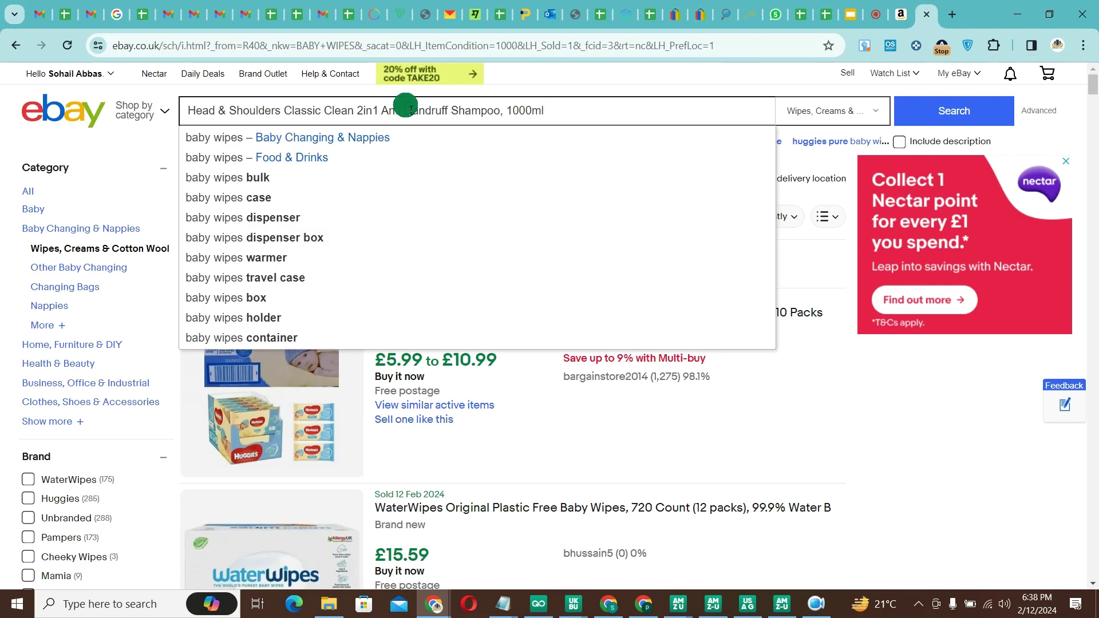
{"action": "key", "text": "Return"}
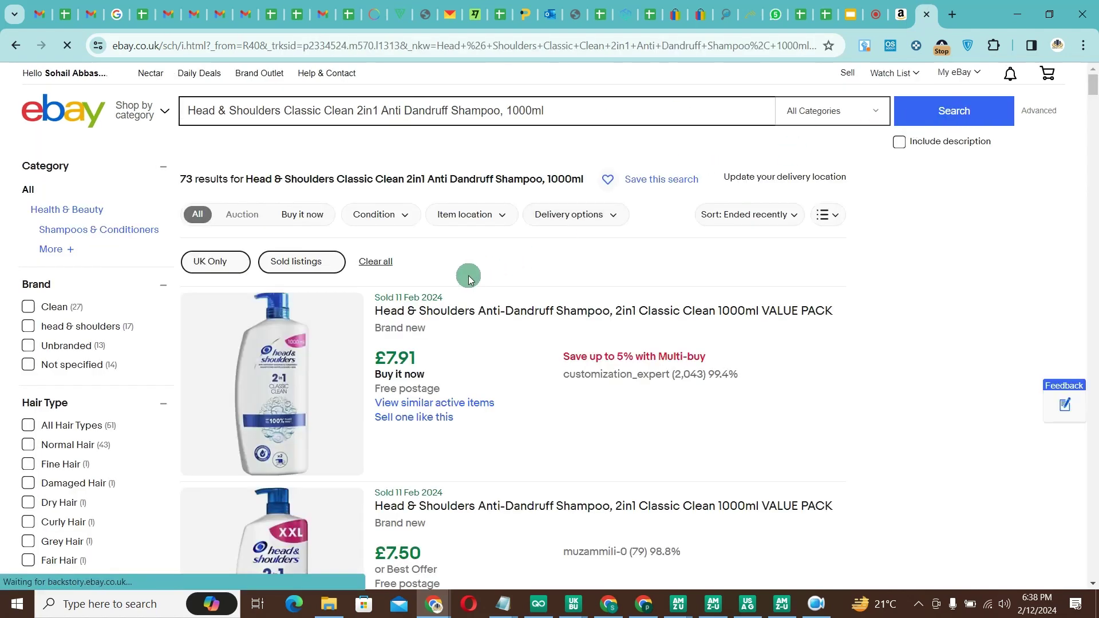
Examine the sold dates and prices of the Head & Shoulders 2in1 Classic Clean 1000ml listings on eBay.
{"action": "left_click", "coordinate": [901, 14]}
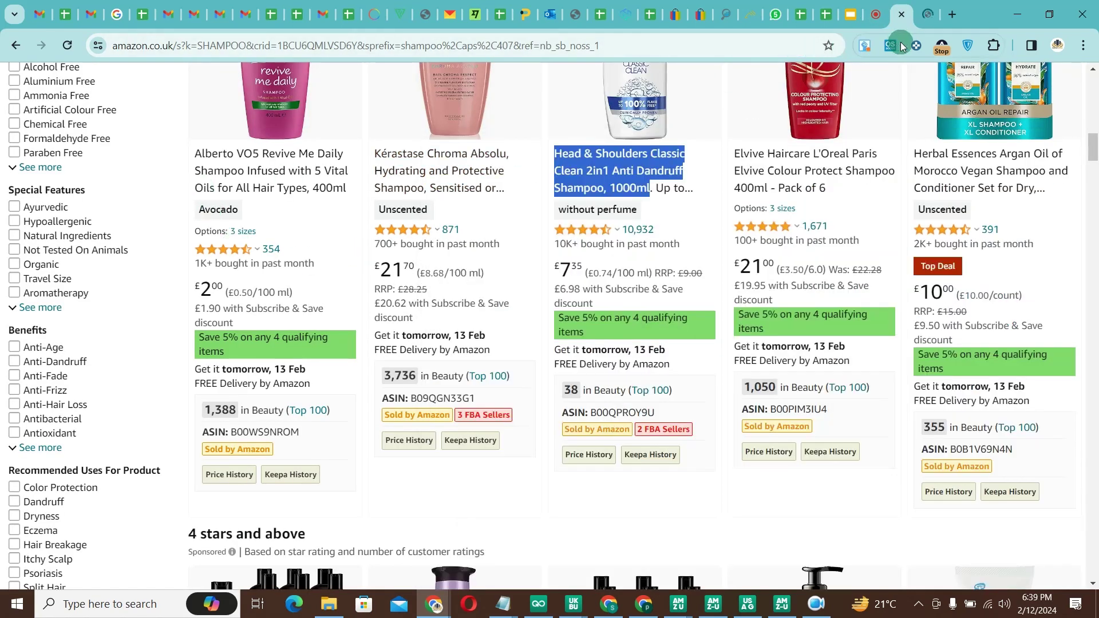
{"action": "left_click", "coordinate": [929, 24]}
{"action": "scroll", "coordinate": [578, 320], "scroll_direction": "down", "scroll_amount": 5}
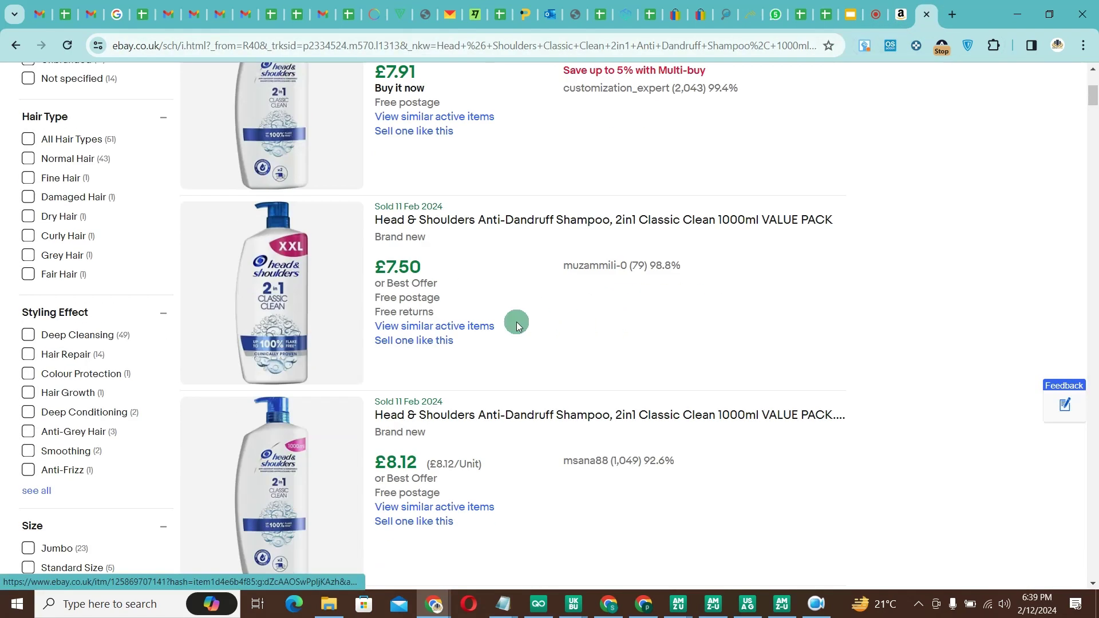
{"action": "scroll", "coordinate": [393, 464], "scroll_direction": "down", "scroll_amount": 5}
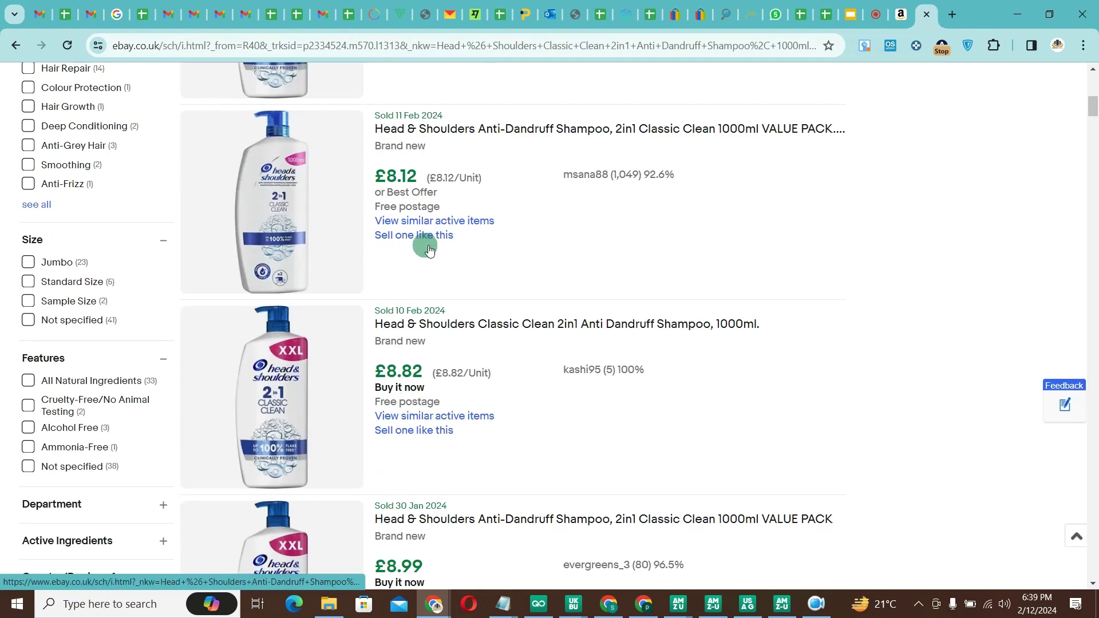
{"action": "scroll", "coordinate": [422, 366], "scroll_direction": "up", "scroll_amount": 10}
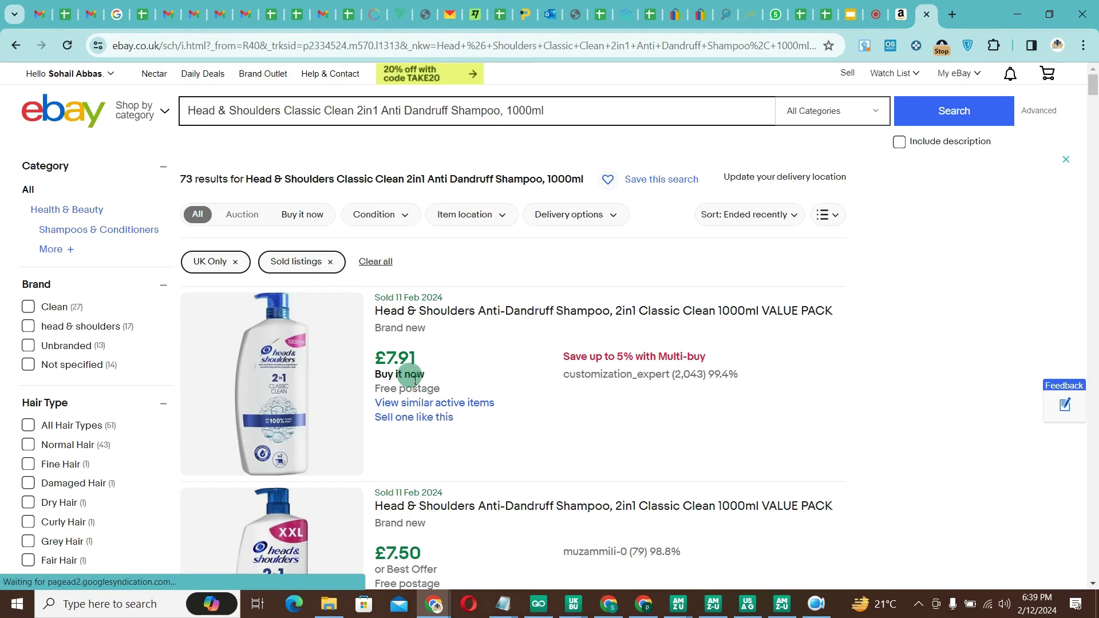
Filter the eBay shampoo results to Buy it now listings in New condition.
{"action": "left_click", "coordinate": [300, 216]}
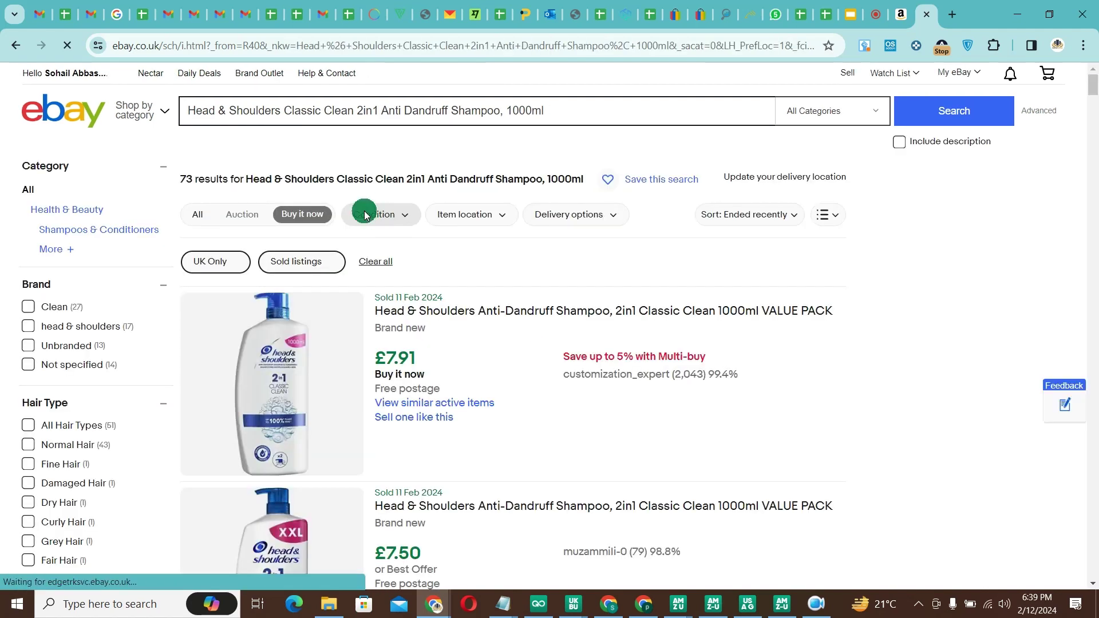
{"action": "left_click", "coordinate": [381, 221]}
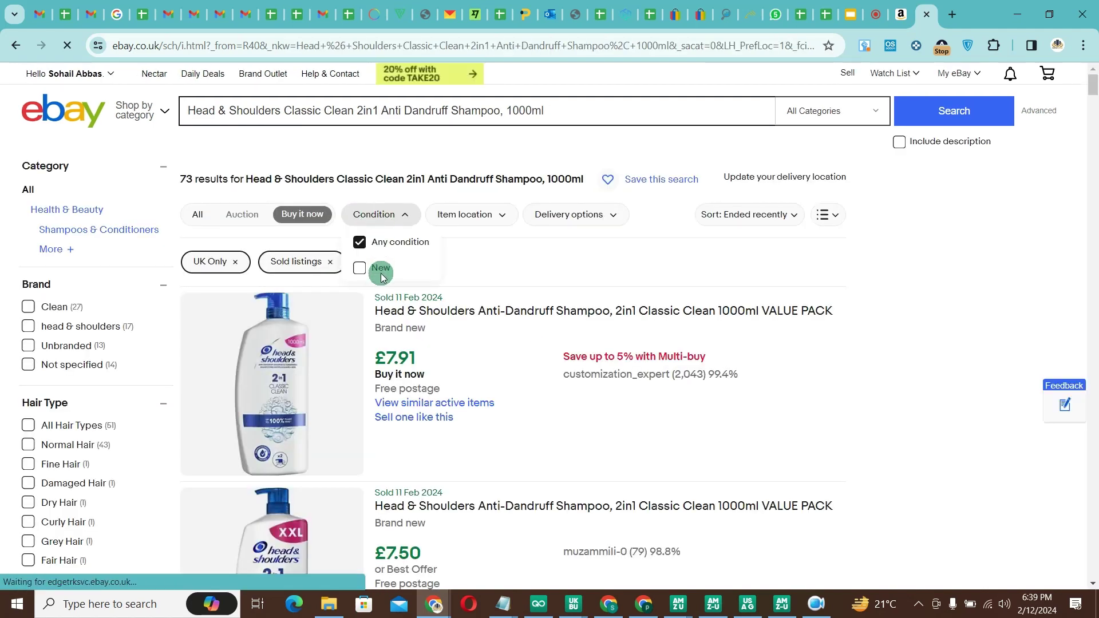
{"action": "left_click", "coordinate": [367, 267]}
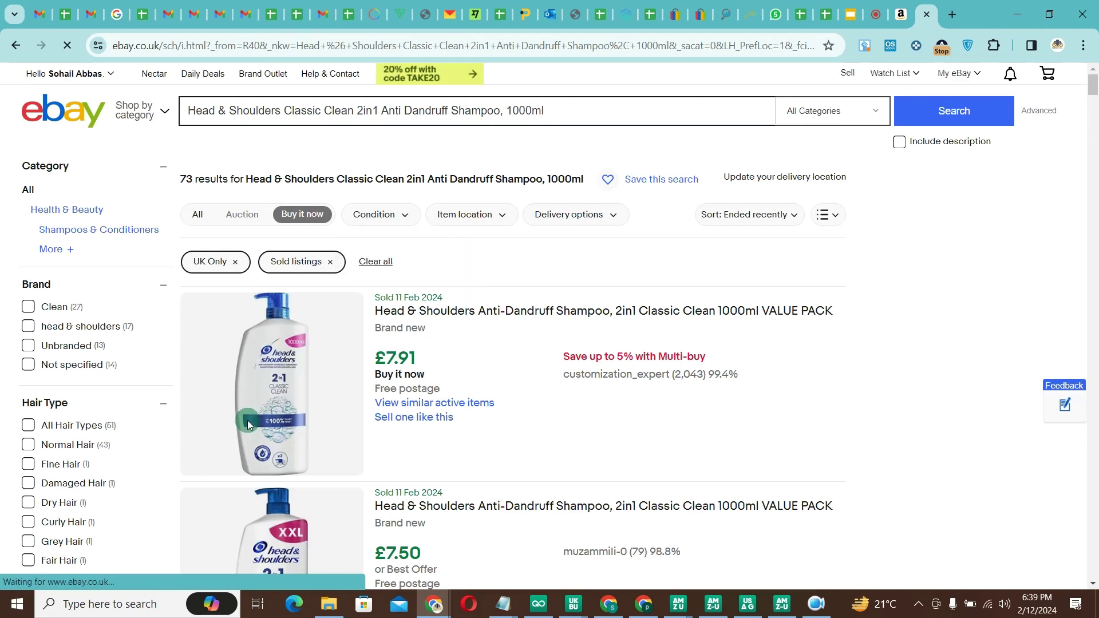
Review the eBay filters and sold prices and compare them with the Head & Shoulders Subscribe & Save price on Amazon UK.
{"action": "scroll", "coordinate": [34, 491], "scroll_direction": "down", "scroll_amount": 15}
{"action": "scroll", "coordinate": [37, 499], "scroll_direction": "down", "scroll_amount": 12}
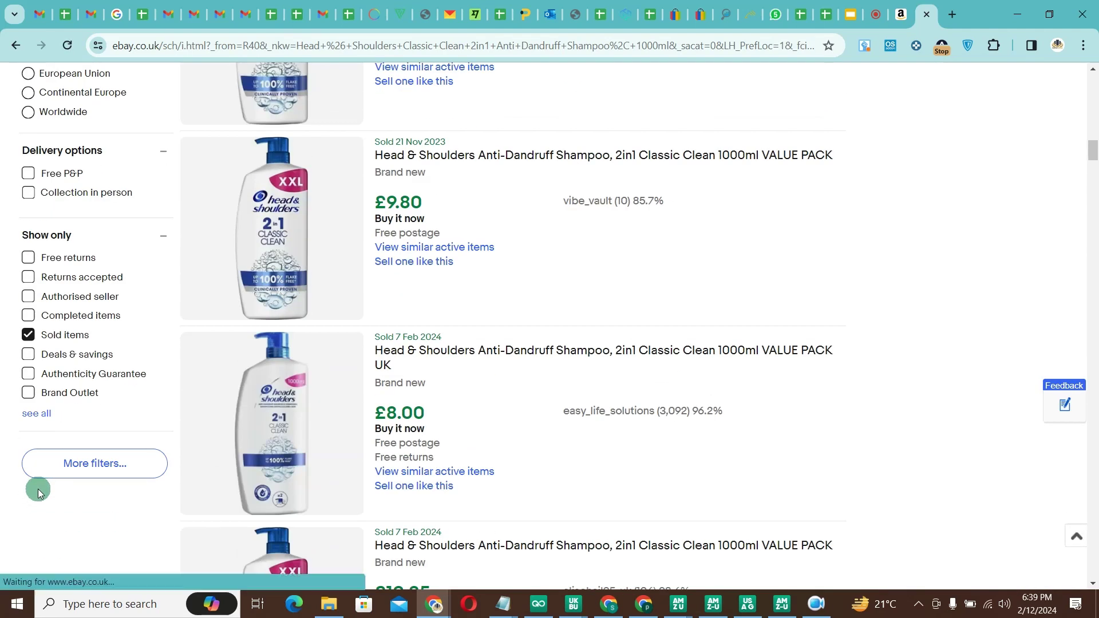
{"action": "scroll", "coordinate": [360, 369], "scroll_direction": "up", "scroll_amount": 10}
{"action": "scroll", "coordinate": [360, 368], "scroll_direction": "up", "scroll_amount": 12}
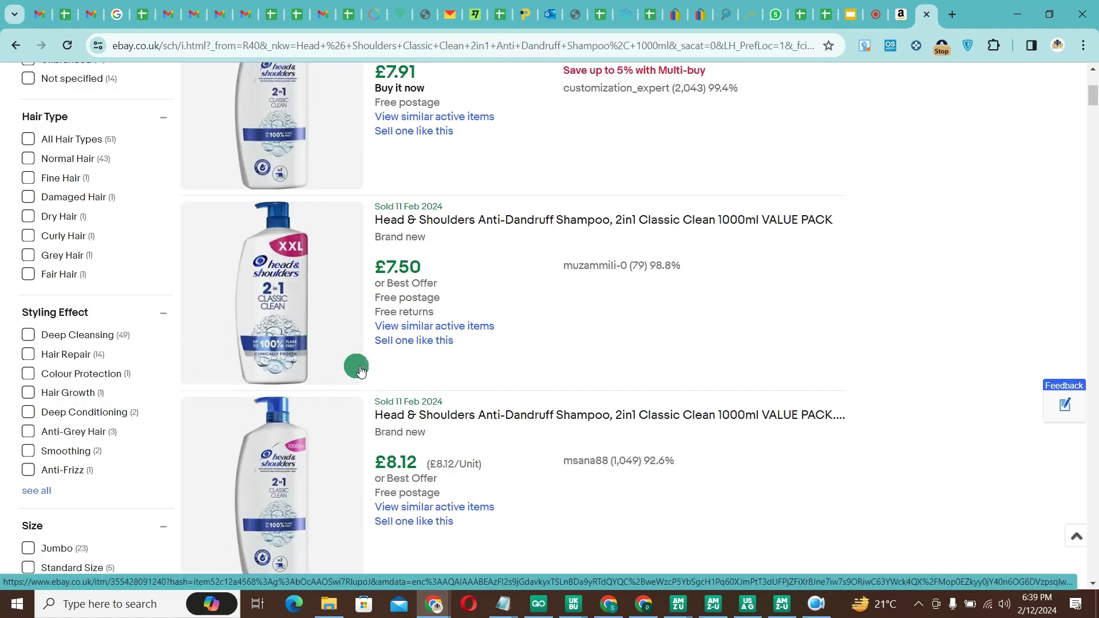
{"action": "left_click", "coordinate": [899, 26]}
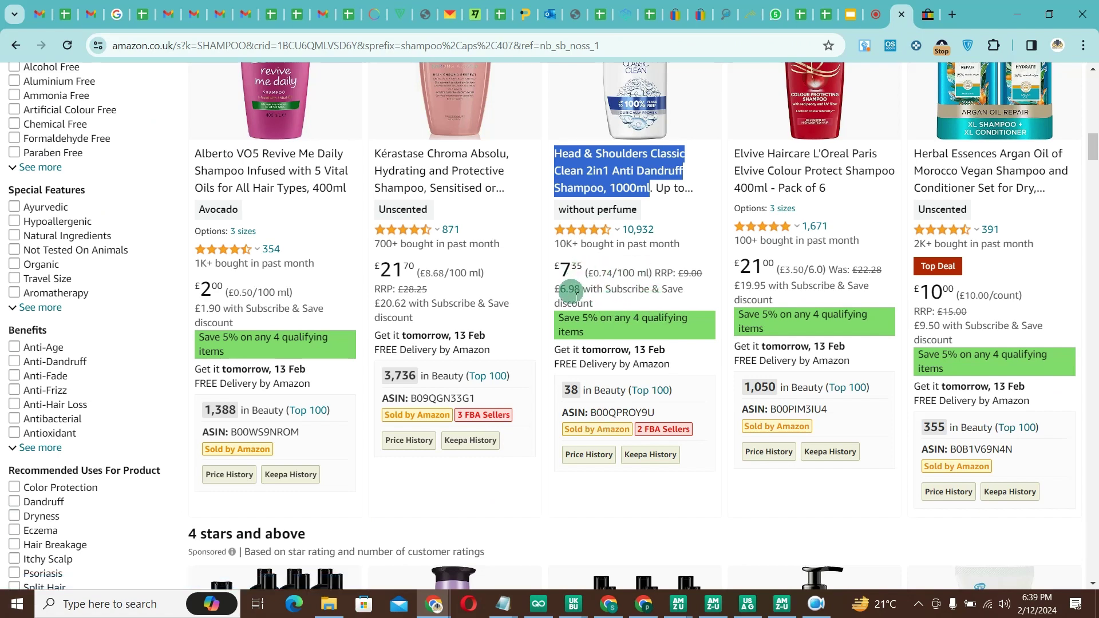
{"action": "left_click_drag", "start_coordinate": [564, 294], "coordinate": [584, 295]}
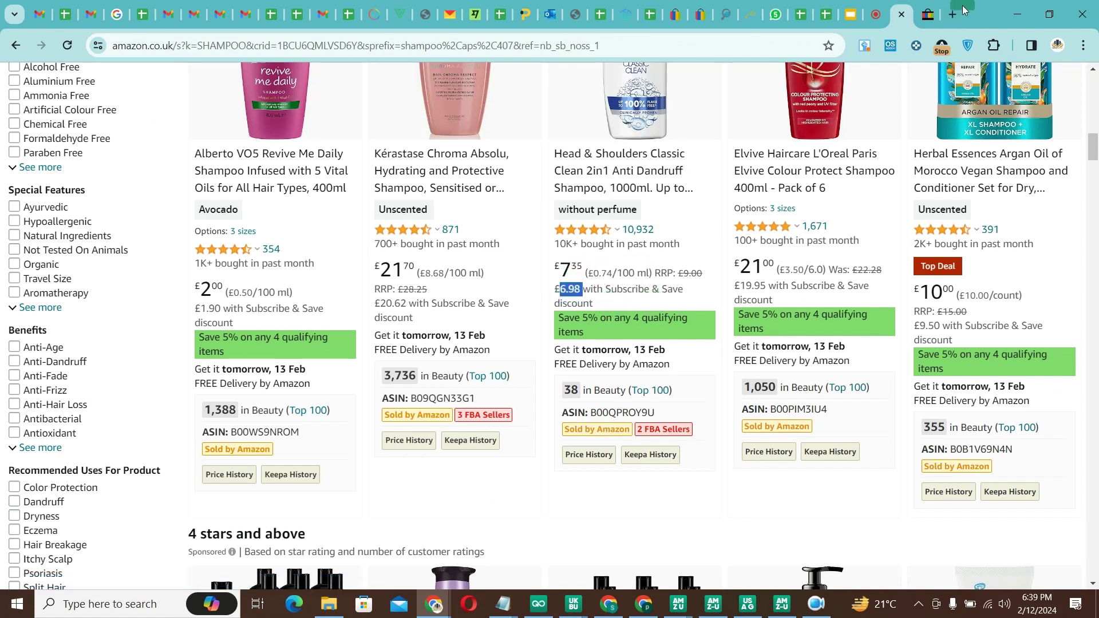
Search Google for EBAY CALCULATOR UK in a new browser tab and open the UK eBay Fee Calculator.
{"action": "left_click", "coordinate": [953, 15]}
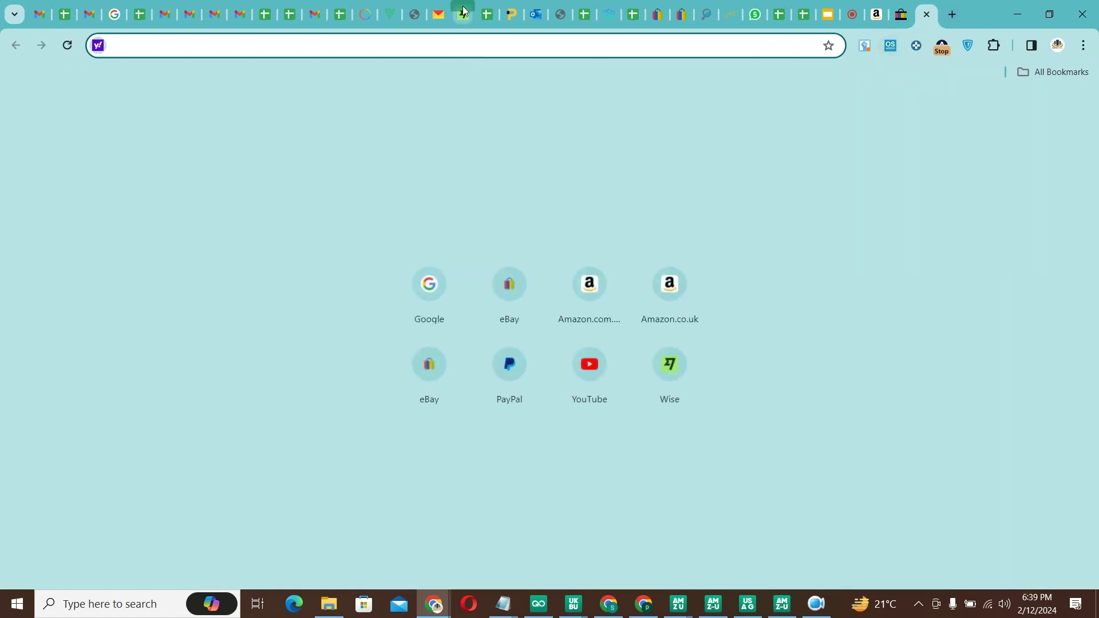
{"action": "type", "text": "google"}
{"action": "key", "text": "Return"}
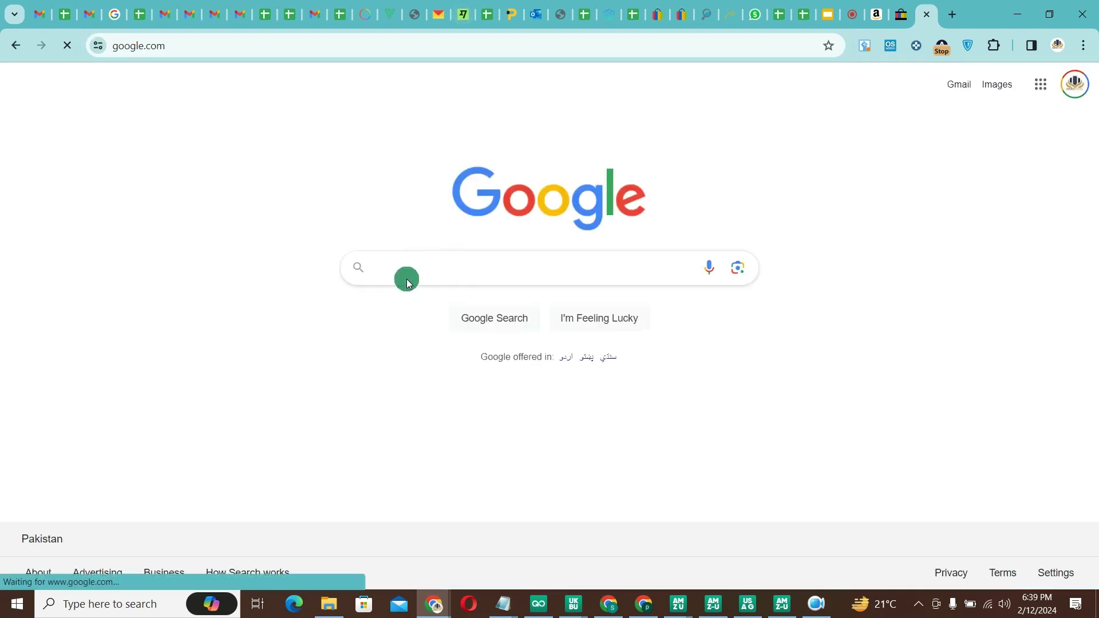
{"action": "left_click", "coordinate": [408, 284]}
{"action": "type", "text": "EB"}
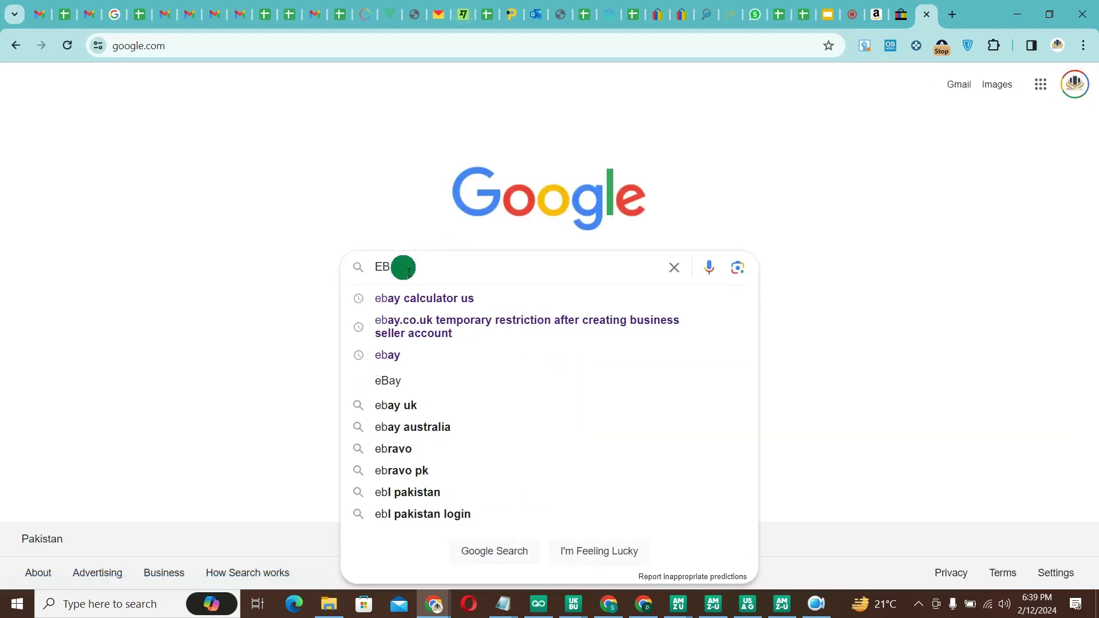
{"action": "type", "text": "AY CAL"}
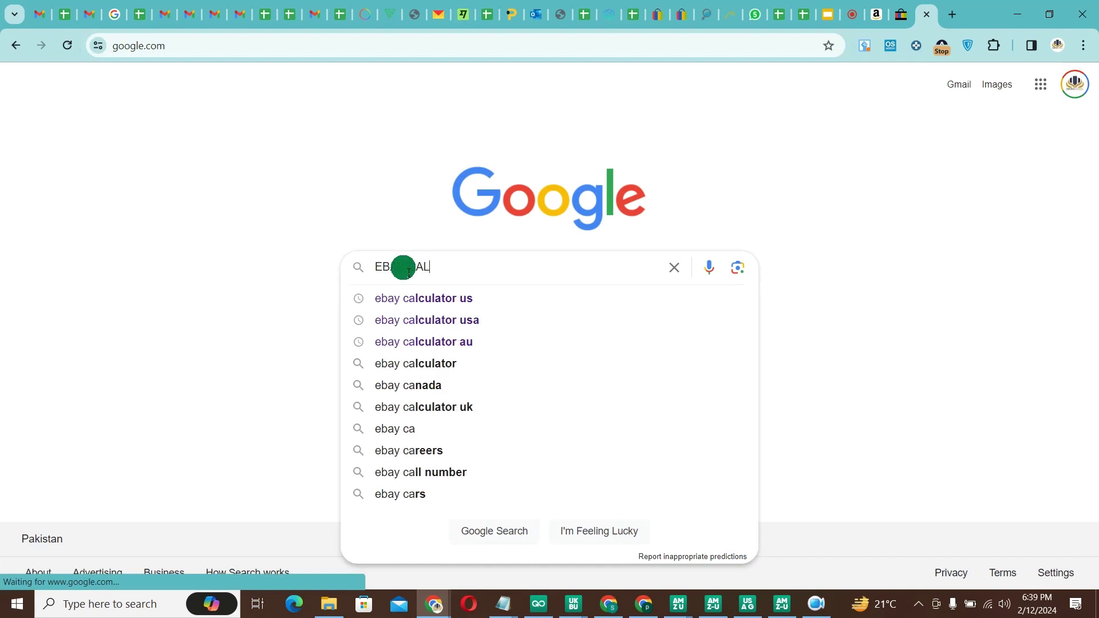
{"action": "type", "text": "CULATOR"}
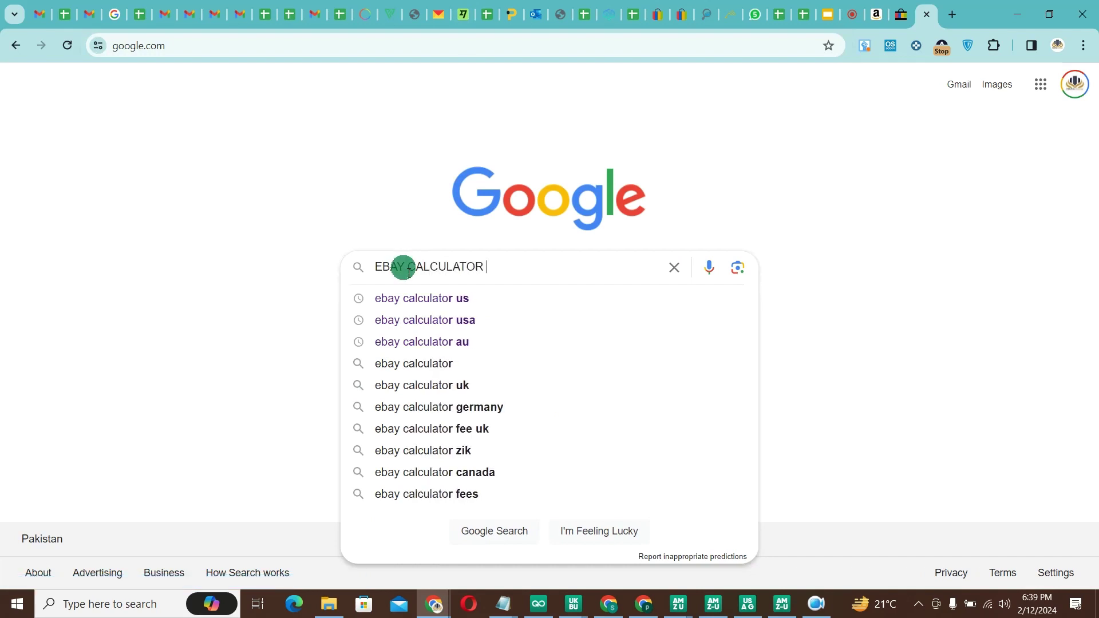
{"action": "type", "text": " UK"}
{"action": "key", "text": "Return"}
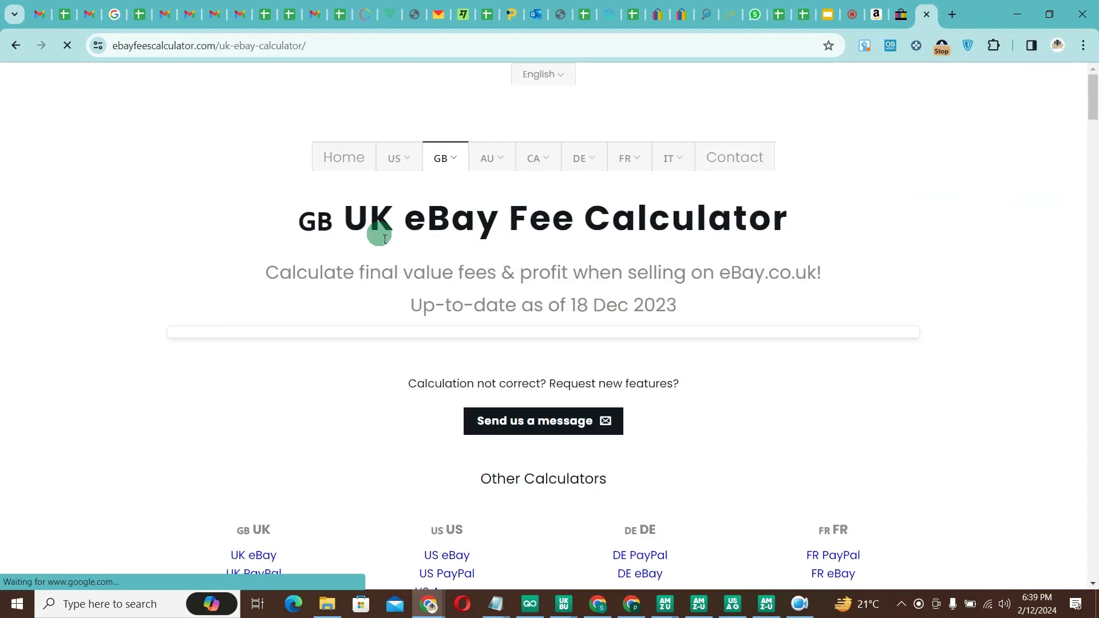
Check the shampoo's Subscribe & Save price on Amazon UK and enter 6.98 as the item cost in the fee calculator.
{"action": "mouse_move", "coordinate": [438, 156]}
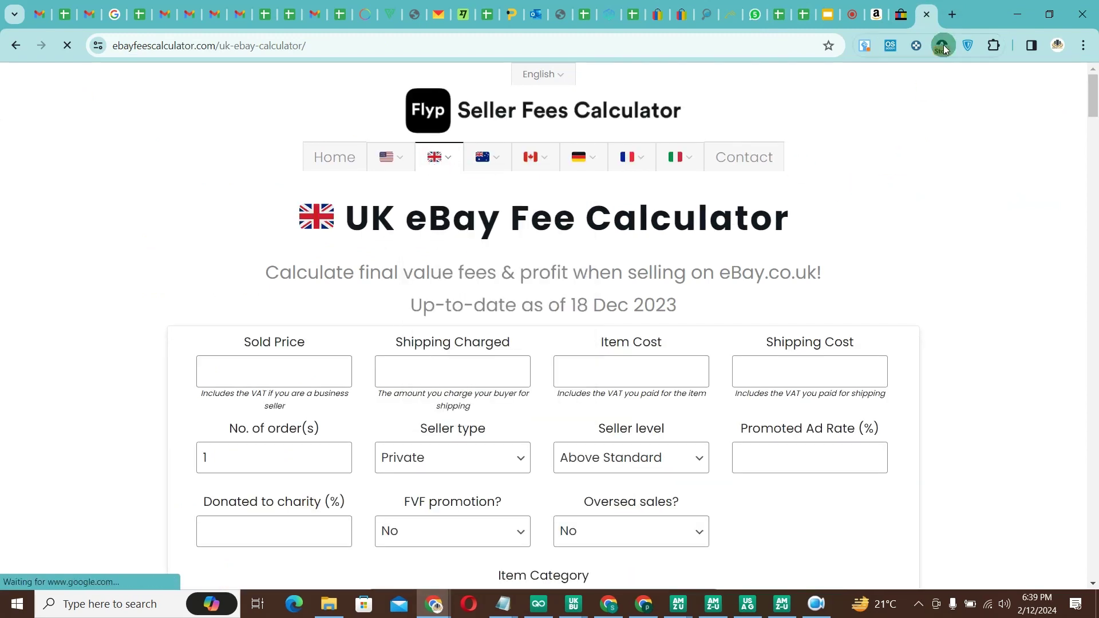
{"action": "left_click", "coordinate": [875, 16]}
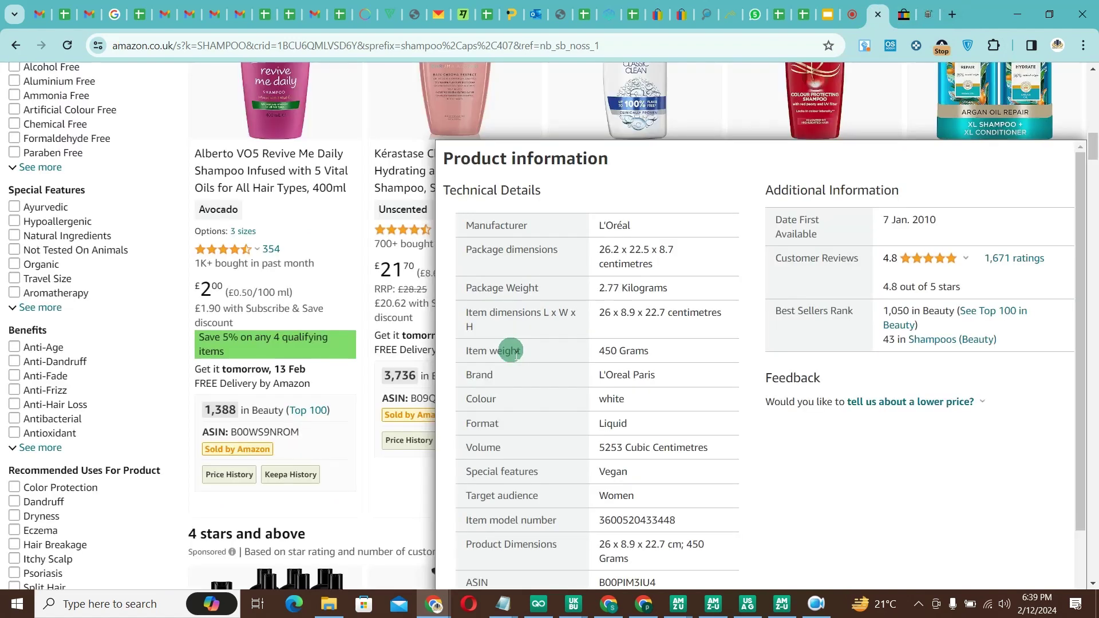
{"action": "left_click", "coordinate": [355, 264]}
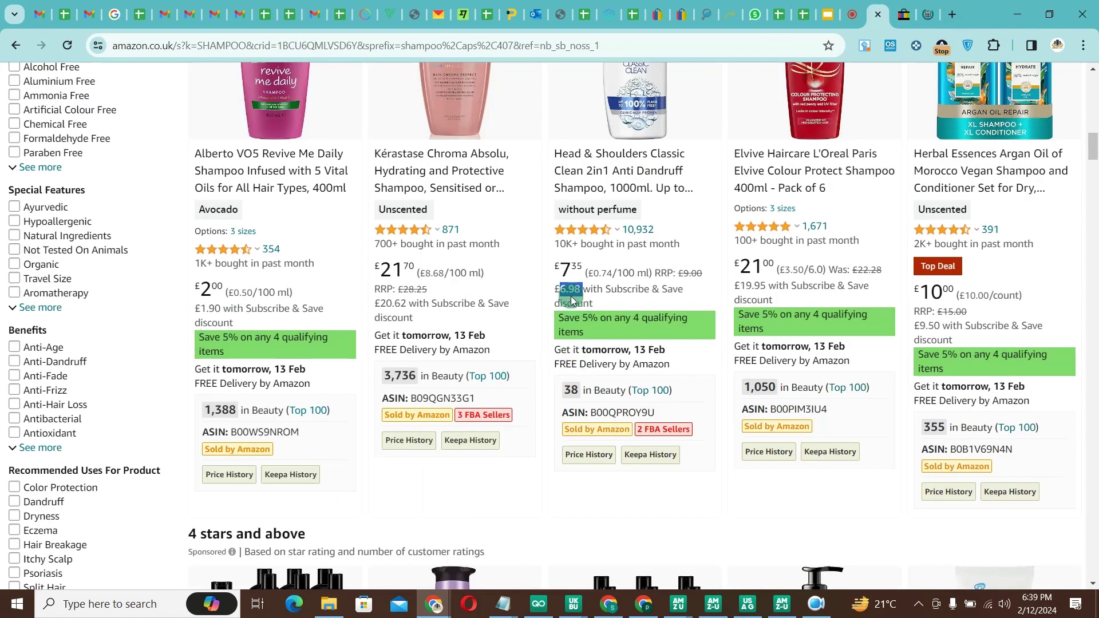
{"action": "left_click", "coordinate": [929, 14]}
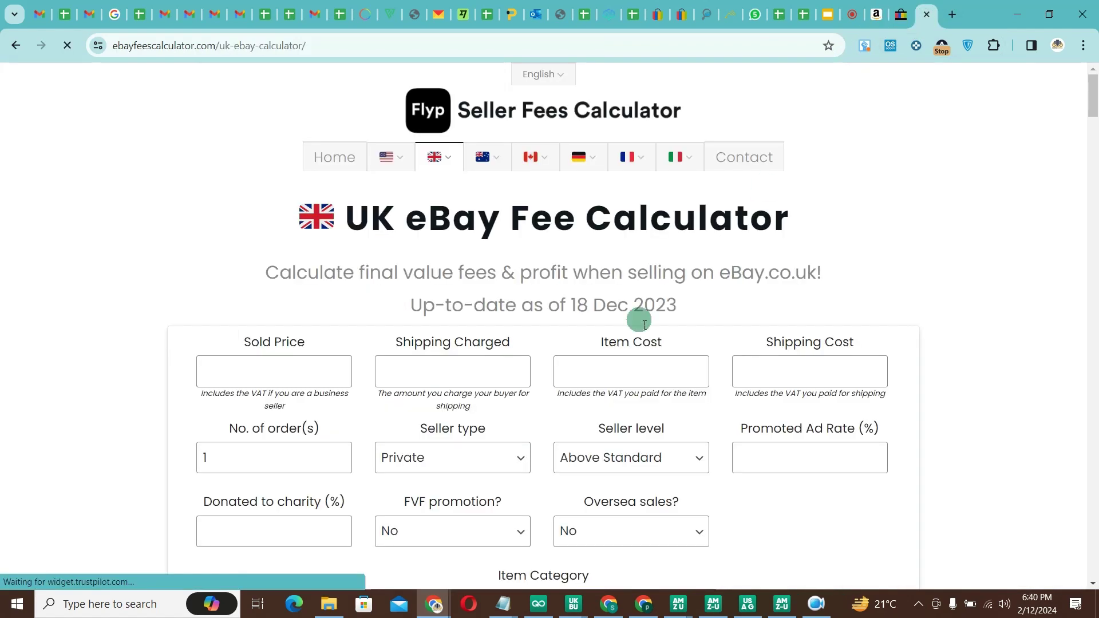
{"action": "left_click", "coordinate": [594, 382]}
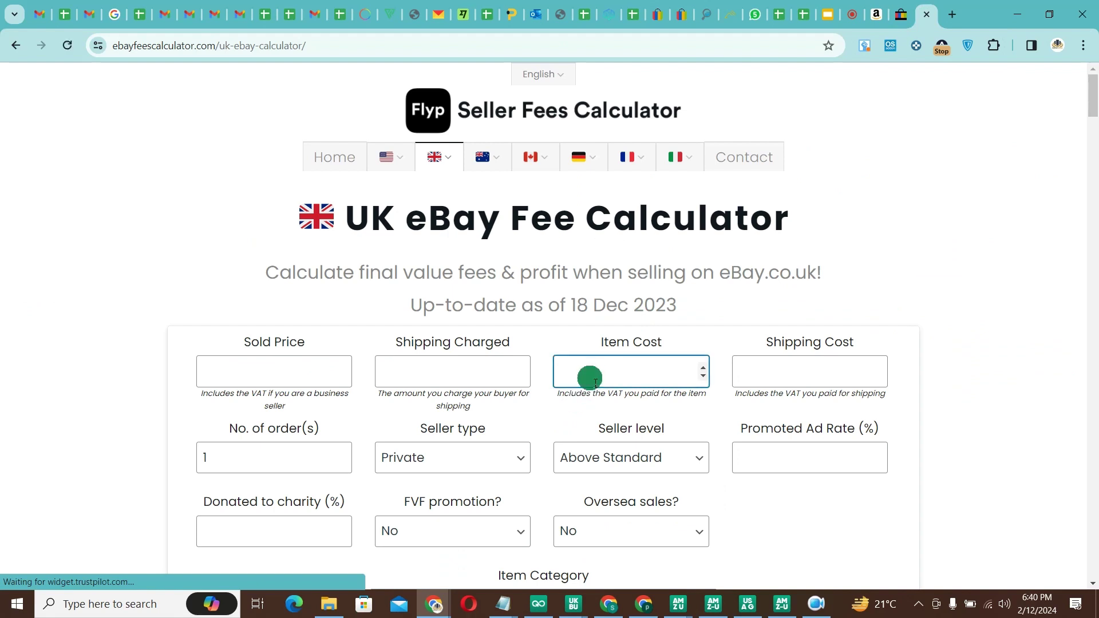
{"action": "type", "text": "6.98"}
Examine the calculator's fee and profit figures and the available seller level and seller type options.
{"action": "scroll", "coordinate": [617, 431], "scroll_direction": "down", "scroll_amount": 5}
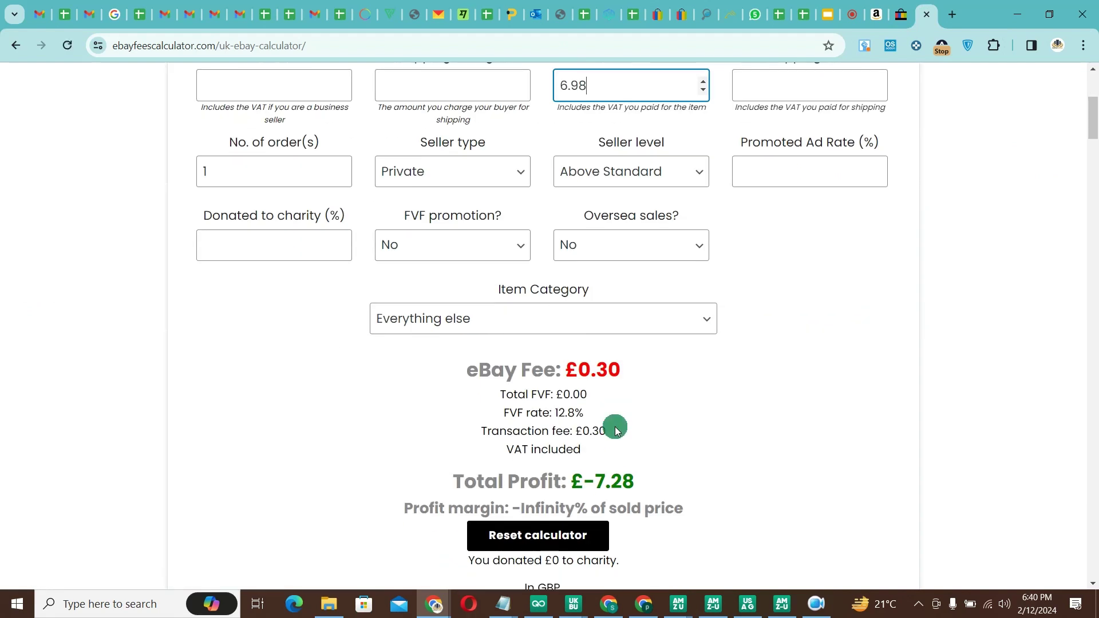
{"action": "scroll", "coordinate": [617, 424], "scroll_direction": "up", "scroll_amount": 5}
{"action": "left_click", "coordinate": [569, 460]}
{"action": "left_click", "coordinate": [618, 456]}
{"action": "left_click", "coordinate": [474, 460]}
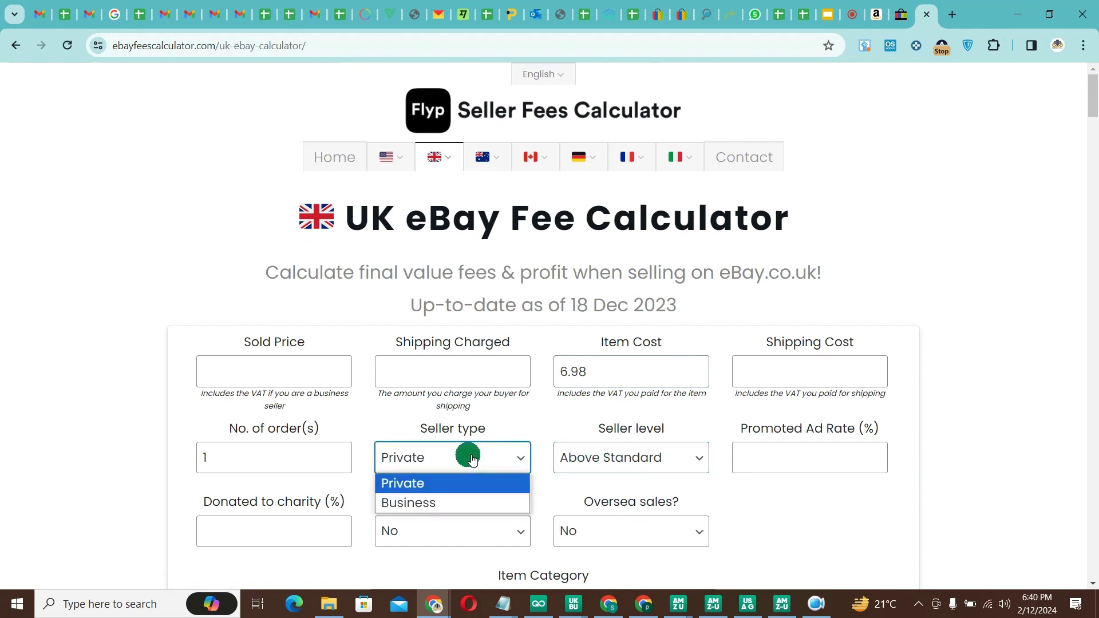
{"action": "left_click", "coordinate": [472, 460]}
{"action": "left_click", "coordinate": [472, 458]}
{"action": "left_click", "coordinate": [472, 458]}
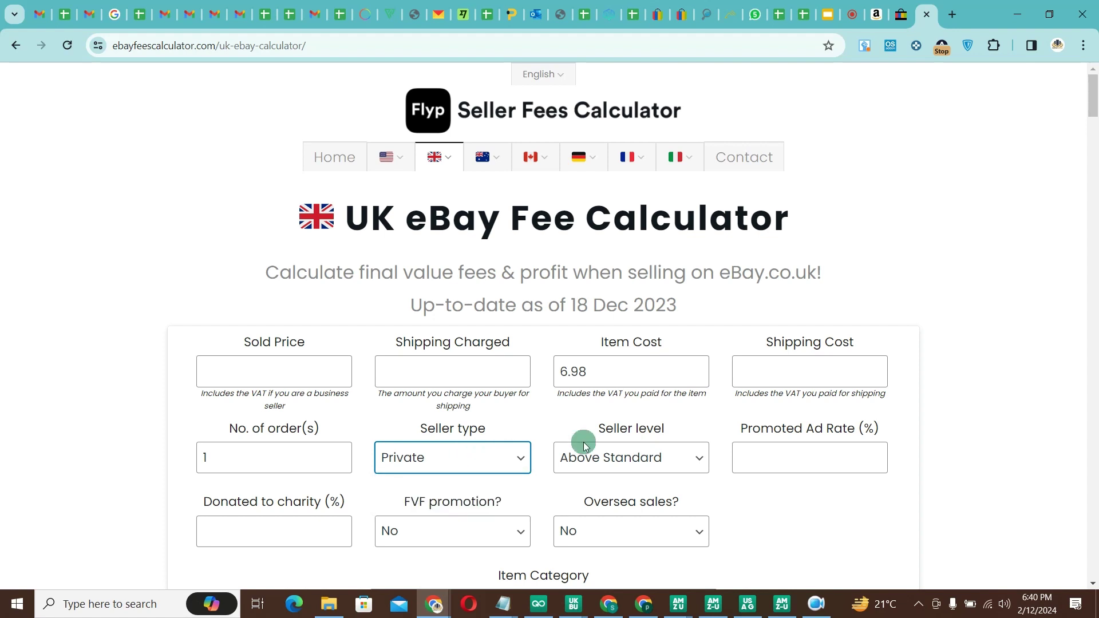
Set the promoted ad rate to 2% and check the calculated eBay fee and total profit.
{"action": "left_click", "coordinate": [882, 454]}
{"action": "type", "text": "2"}
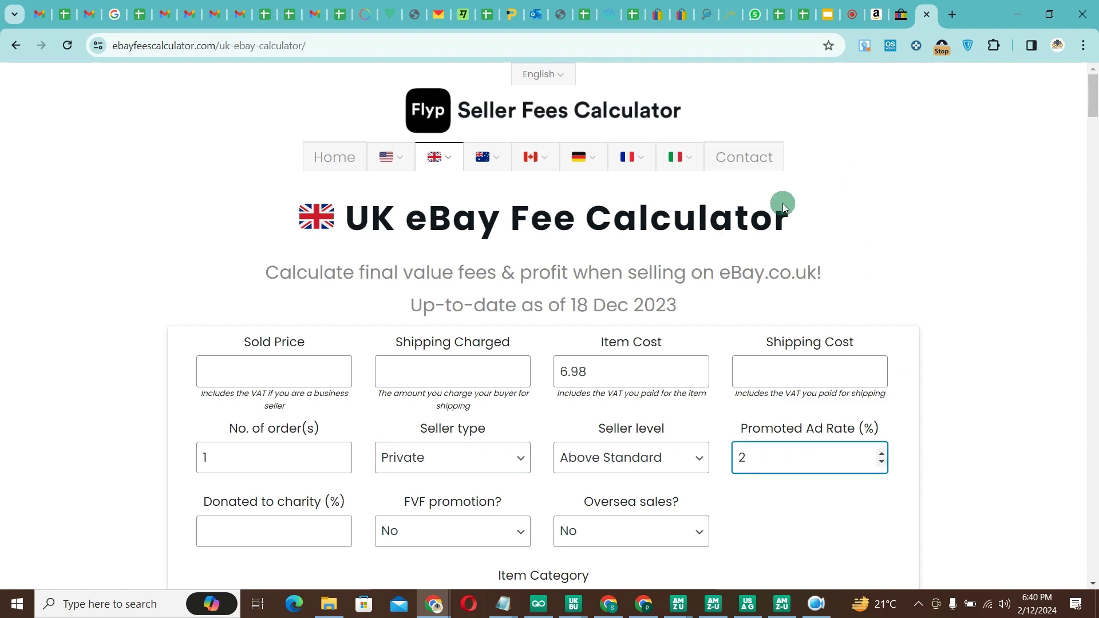
{"action": "scroll", "coordinate": [746, 307], "scroll_direction": "down", "scroll_amount": 5}
{"action": "scroll", "coordinate": [747, 307], "scroll_direction": "up", "scroll_amount": 5}
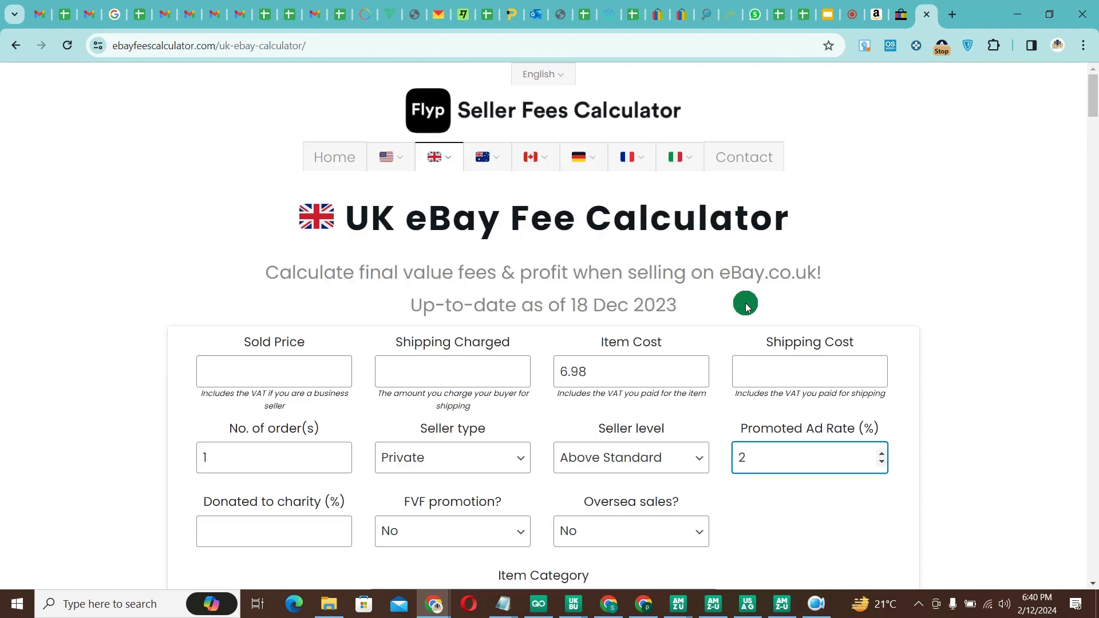
{"action": "scroll", "coordinate": [746, 307], "scroll_direction": "down", "scroll_amount": 5}
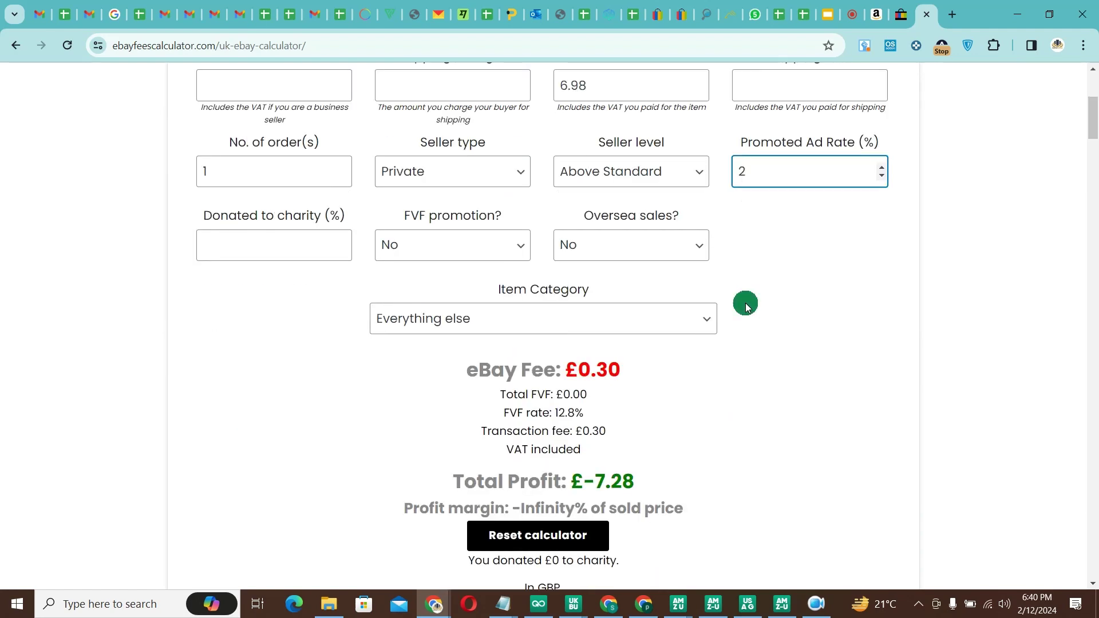
Check the calculated loss and enter 7.28 as the sold price.
{"action": "left_click_drag", "start_coordinate": [638, 479], "coordinate": [594, 480]}
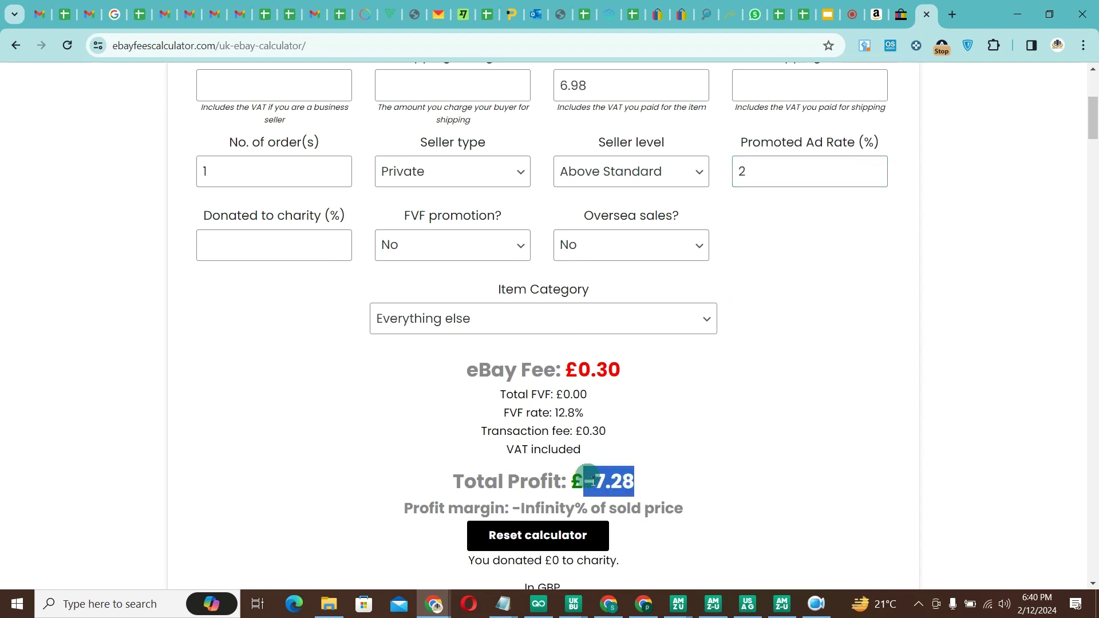
{"action": "scroll", "coordinate": [429, 332], "scroll_direction": "up", "scroll_amount": 5}
{"action": "left_click", "coordinate": [291, 376]}
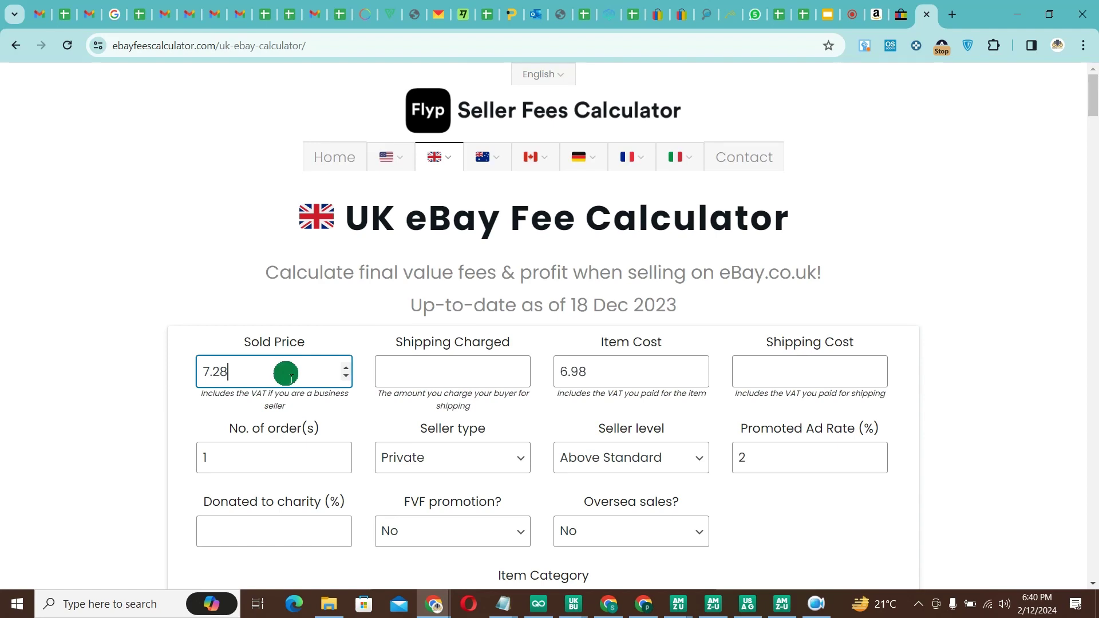
Check the total profit, enter 8.90 as the sold price, and check the recalculated profit.
{"action": "scroll", "coordinate": [294, 376], "scroll_direction": "down", "scroll_amount": 10}
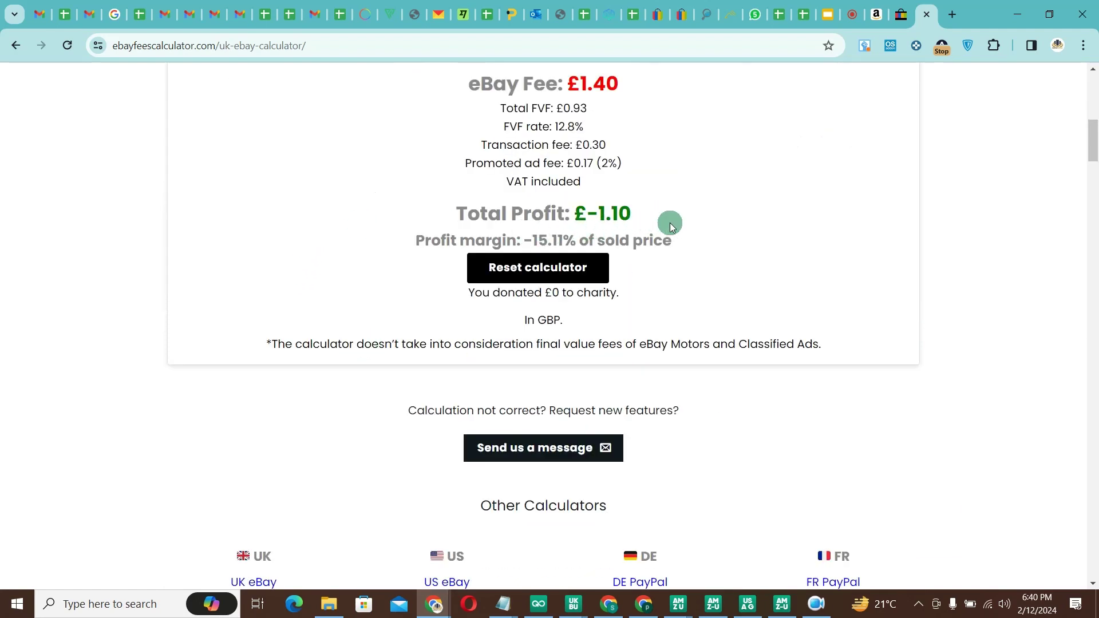
{"action": "scroll", "coordinate": [674, 228], "scroll_direction": "up", "scroll_amount": 5}
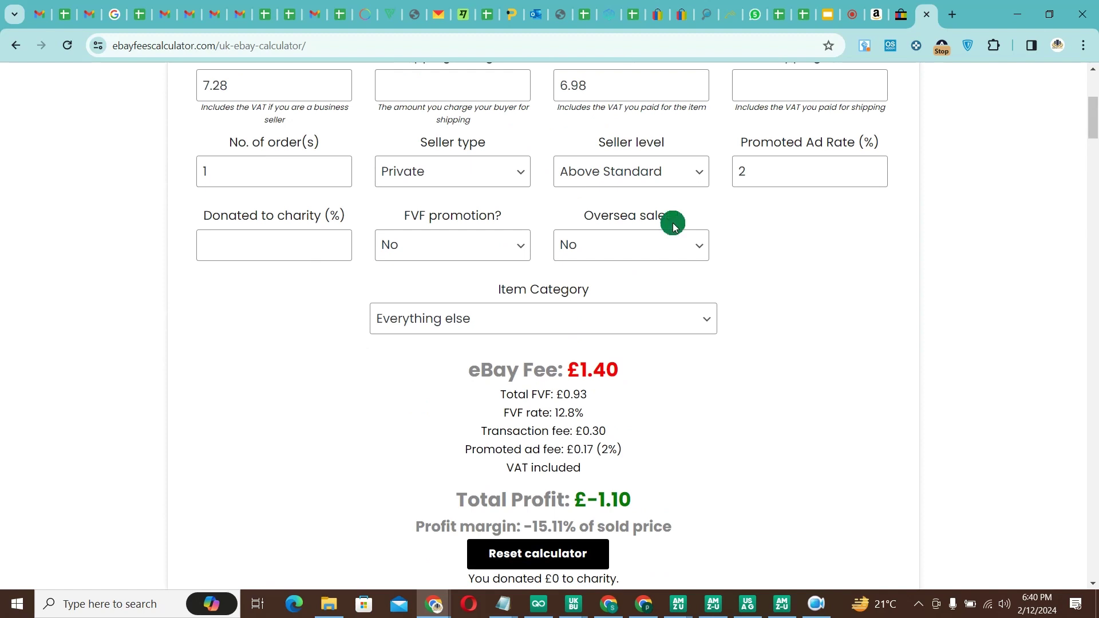
{"action": "scroll", "coordinate": [670, 223], "scroll_direction": "up", "scroll_amount": 5}
{"action": "left_click_drag", "start_coordinate": [246, 372], "coordinate": [201, 371]}
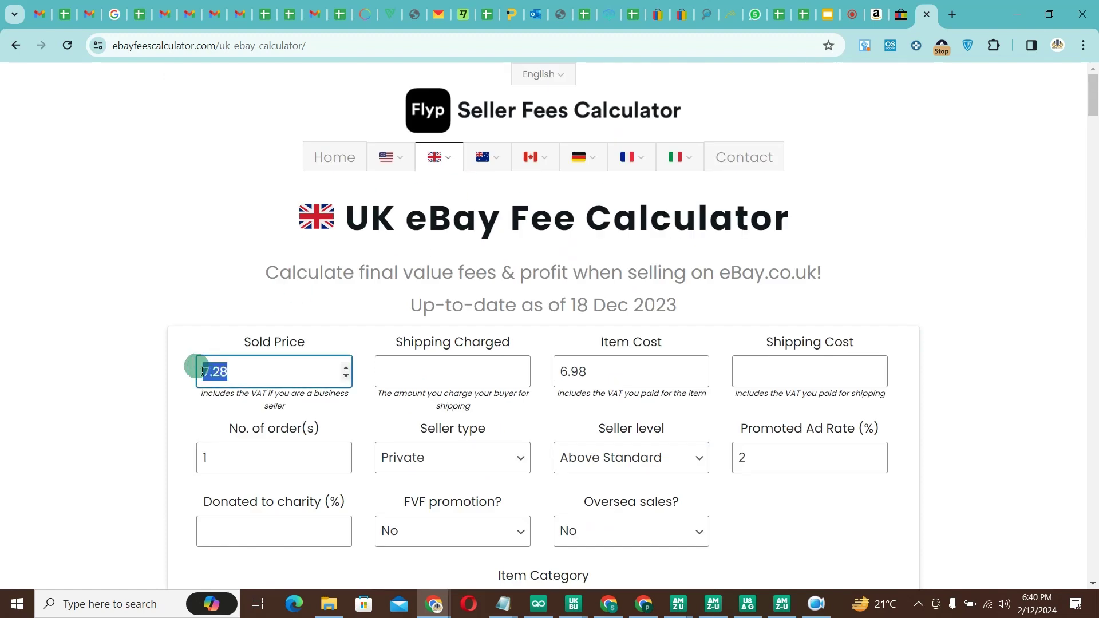
{"action": "type", "text": "8.90"}
{"action": "left_click", "coordinate": [179, 356]}
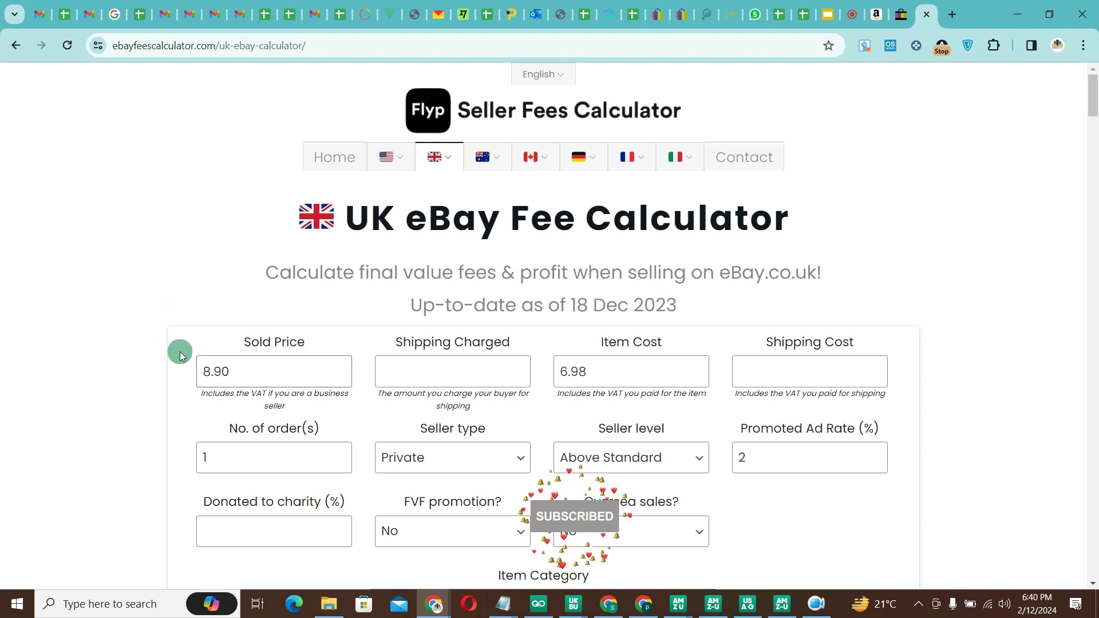
{"action": "scroll", "coordinate": [180, 356], "scroll_direction": "down", "scroll_amount": 5}
{"action": "scroll", "coordinate": [636, 536], "scroll_direction": "up", "scroll_amount": 5}
Lower the sold price to 8.70 and check the recalculated eBay fee and total profit.
{"action": "left_click", "coordinate": [242, 369]}
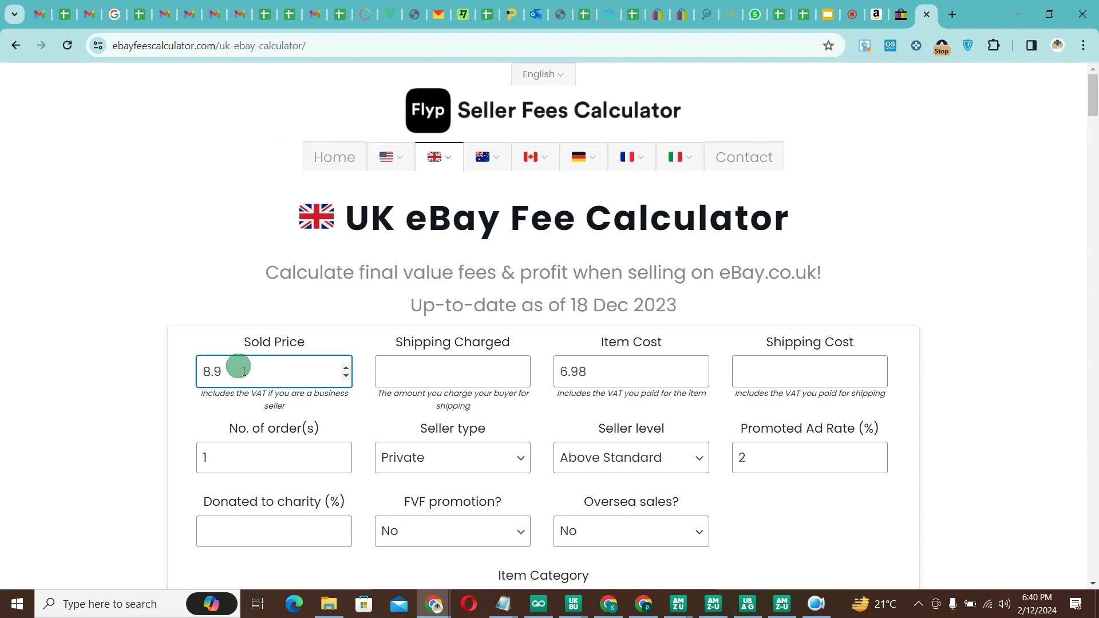
{"action": "left_click", "coordinate": [152, 363]}
{"action": "scroll", "coordinate": [152, 364], "scroll_direction": "down", "scroll_amount": 5}
{"action": "scroll", "coordinate": [570, 261], "scroll_direction": "up", "scroll_amount": 10}
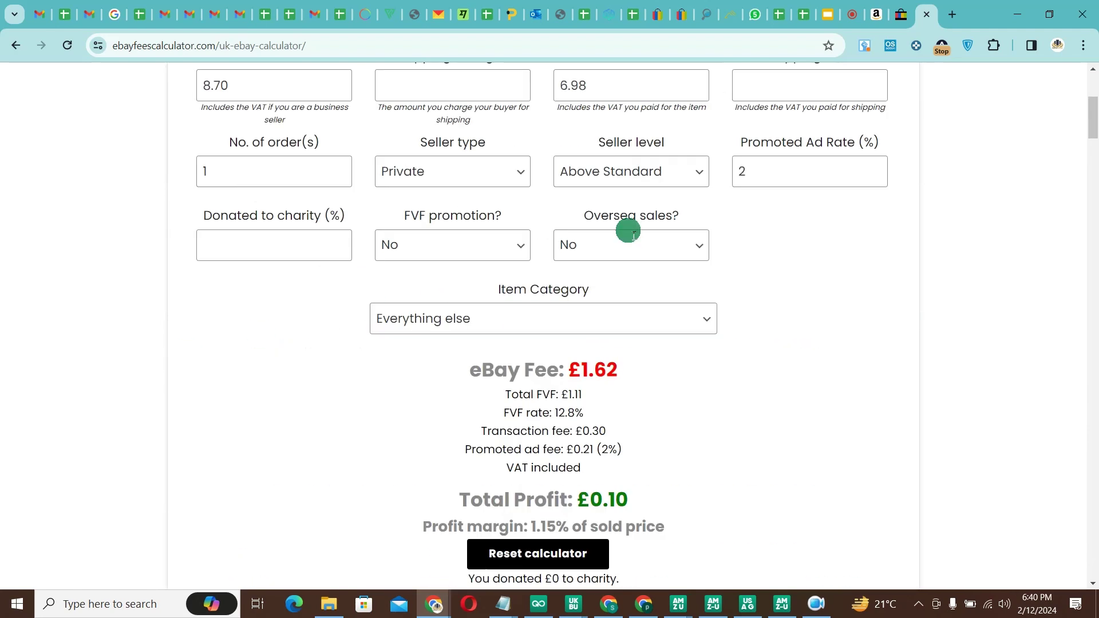
Set the sold price to 8.65 and check the recalculated fee, total profit and profit margin.
{"action": "left_click", "coordinate": [258, 378]}
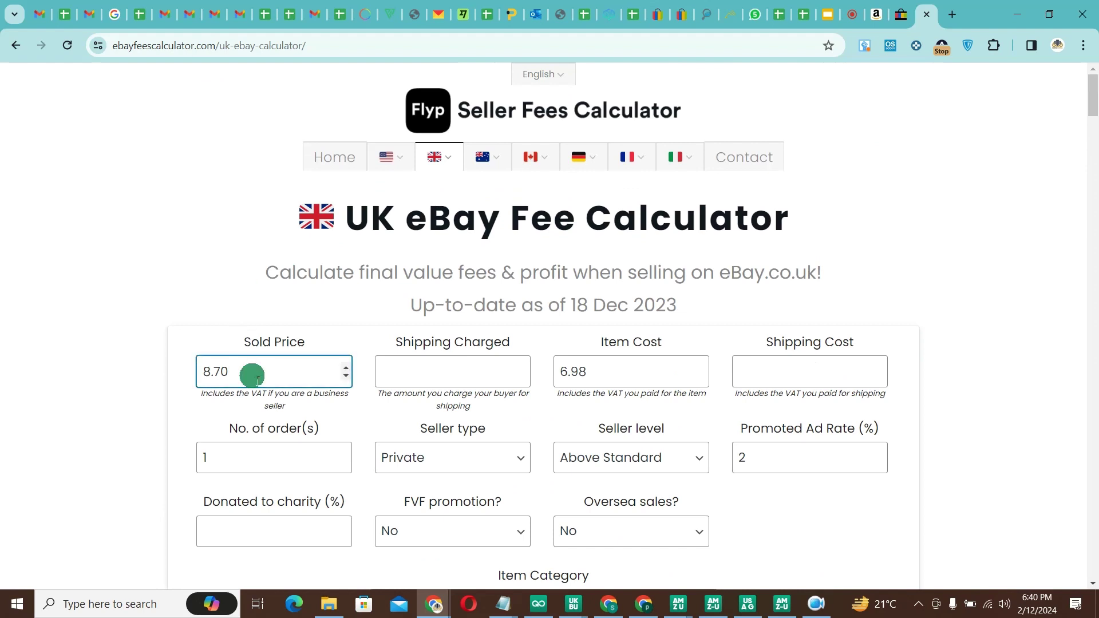
{"action": "left_click", "coordinate": [80, 367]}
{"action": "scroll", "coordinate": [90, 363], "scroll_direction": "down", "scroll_amount": 10}
{"action": "scroll", "coordinate": [375, 285], "scroll_direction": "up", "scroll_amount": 3}
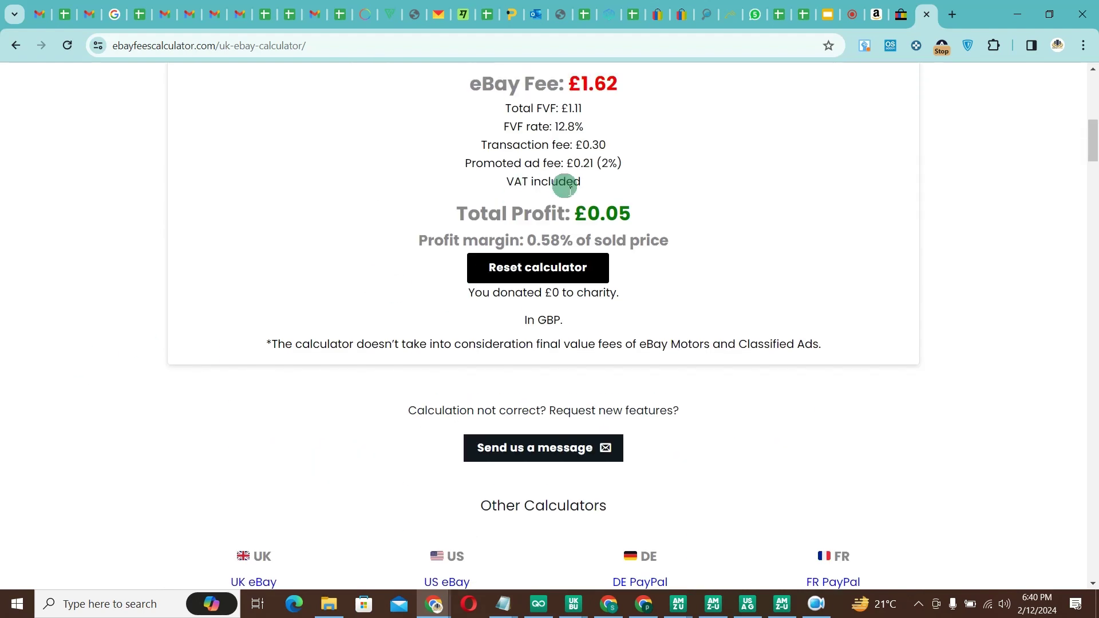
{"action": "scroll", "coordinate": [676, 226], "scroll_direction": "up", "scroll_amount": 8}
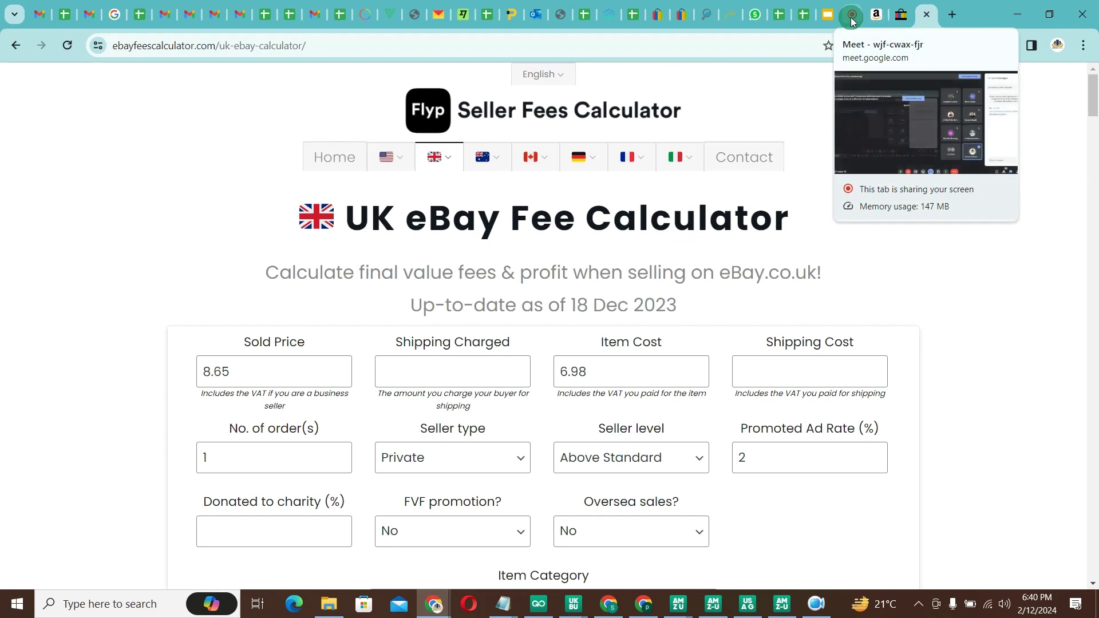
Switch to the Google Meet call, close the in-call messages and admit the waiting participant.
{"action": "left_click", "coordinate": [852, 17]}
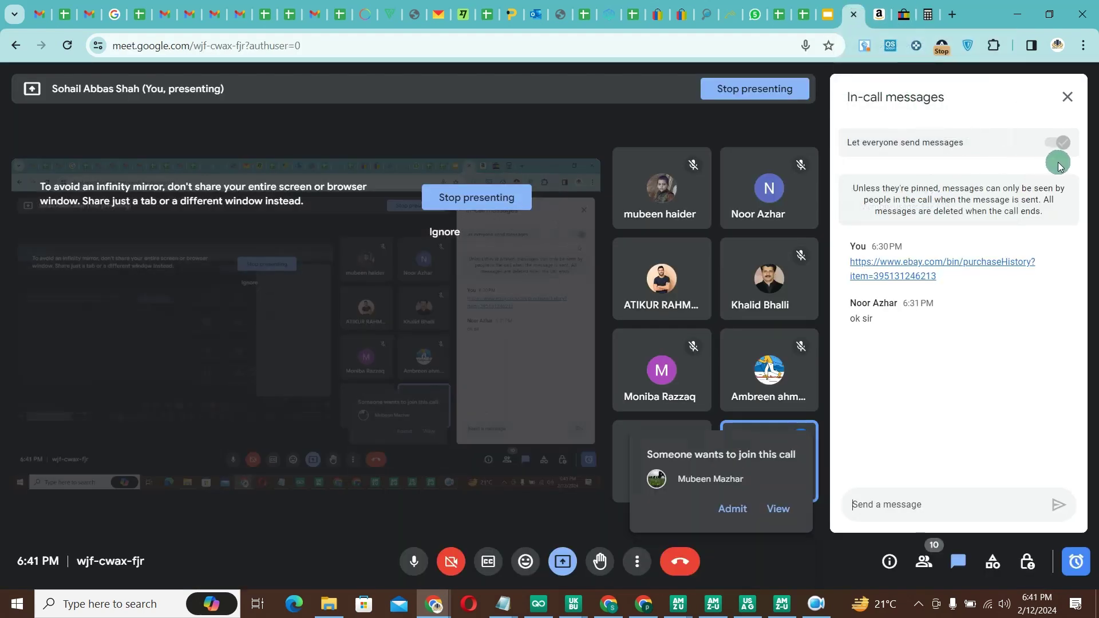
{"action": "left_click", "coordinate": [1067, 97]}
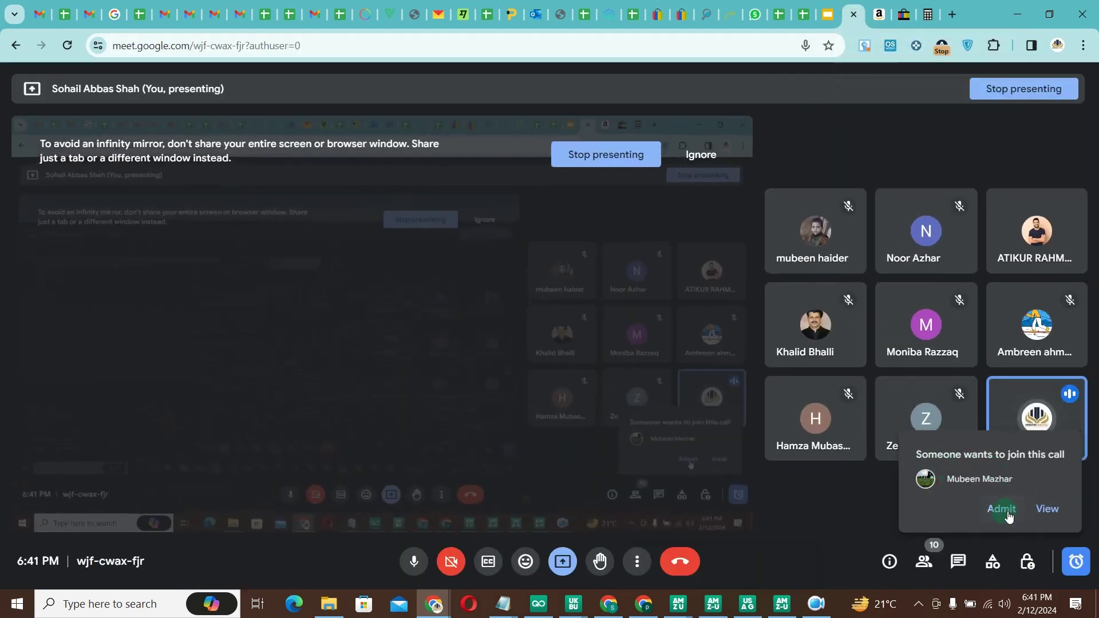
{"action": "left_click", "coordinate": [1003, 510]}
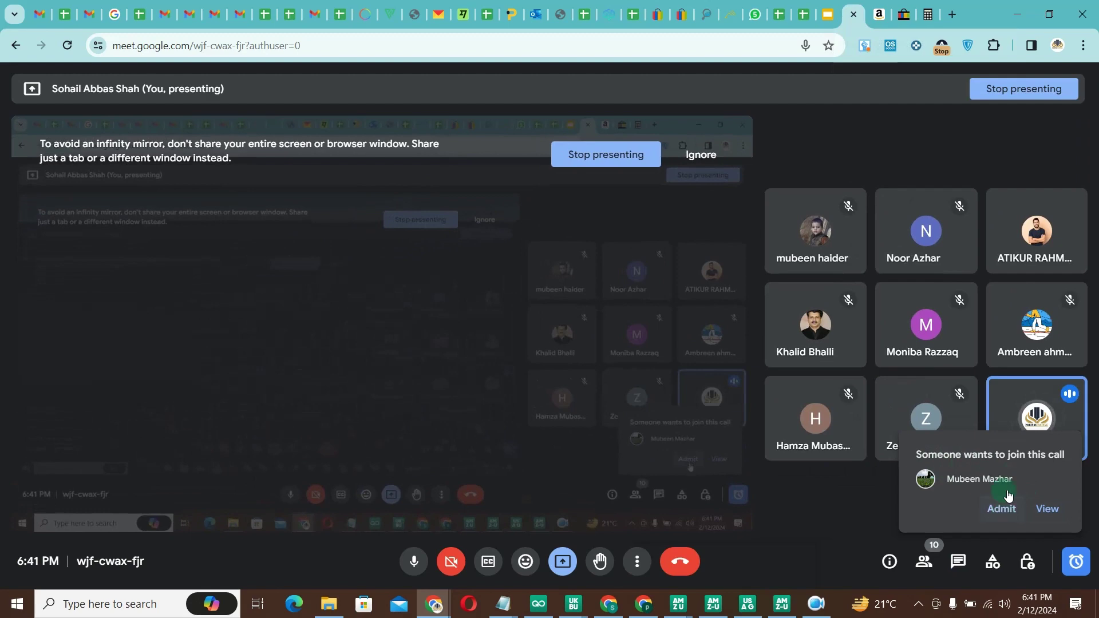
{"action": "left_click", "coordinate": [902, 21]}
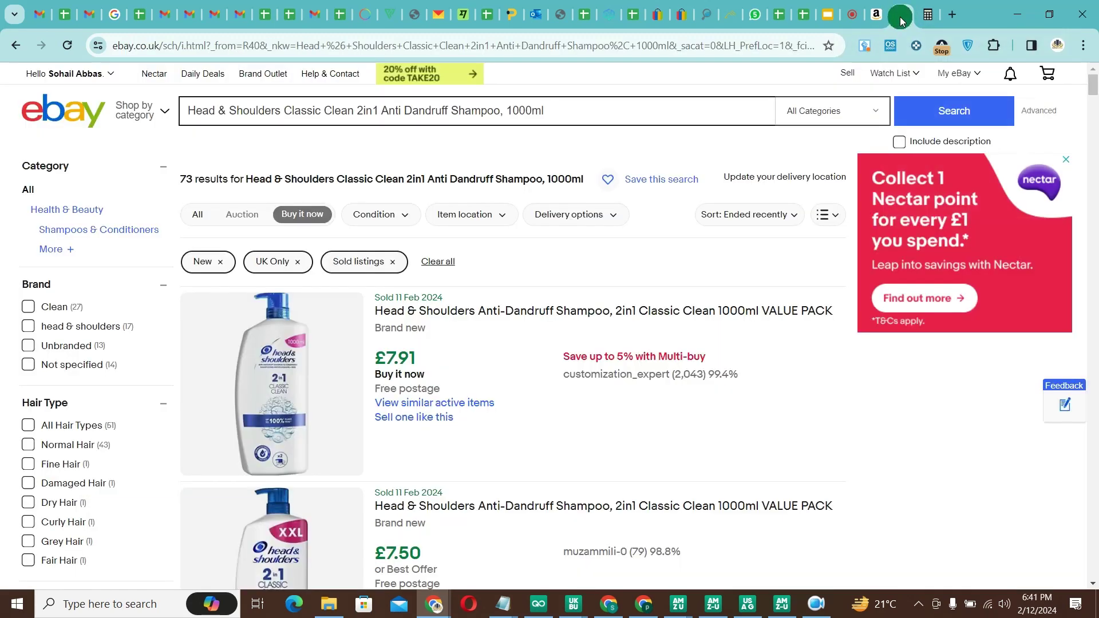
{"action": "left_click", "coordinate": [851, 16]}
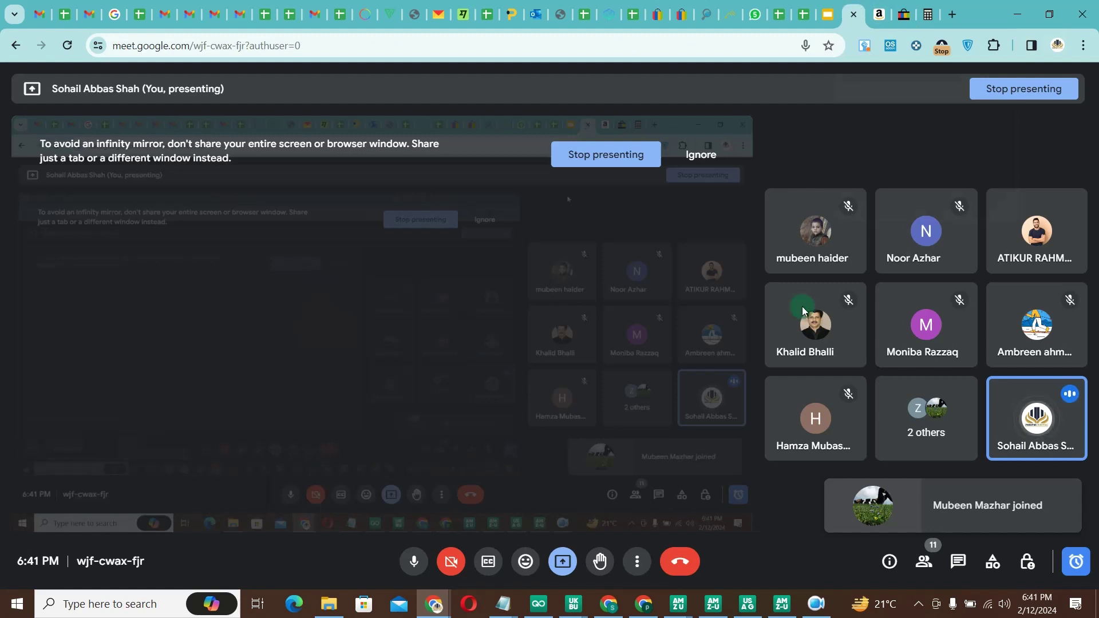
{"action": "left_click", "coordinate": [825, 606]}
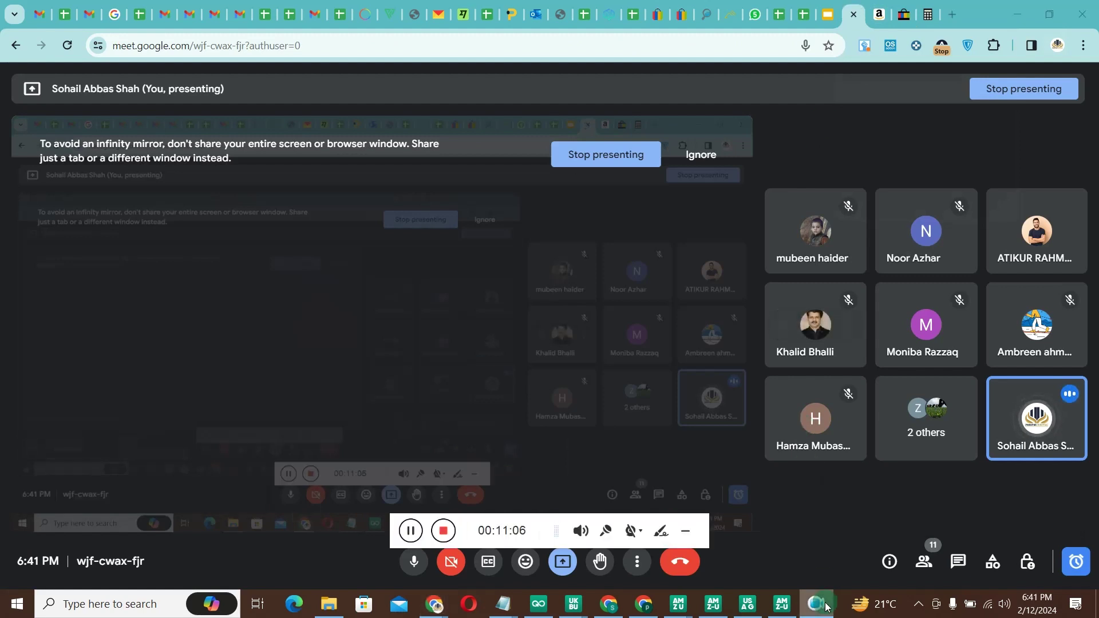
{"action": "left_click", "coordinate": [827, 606]}
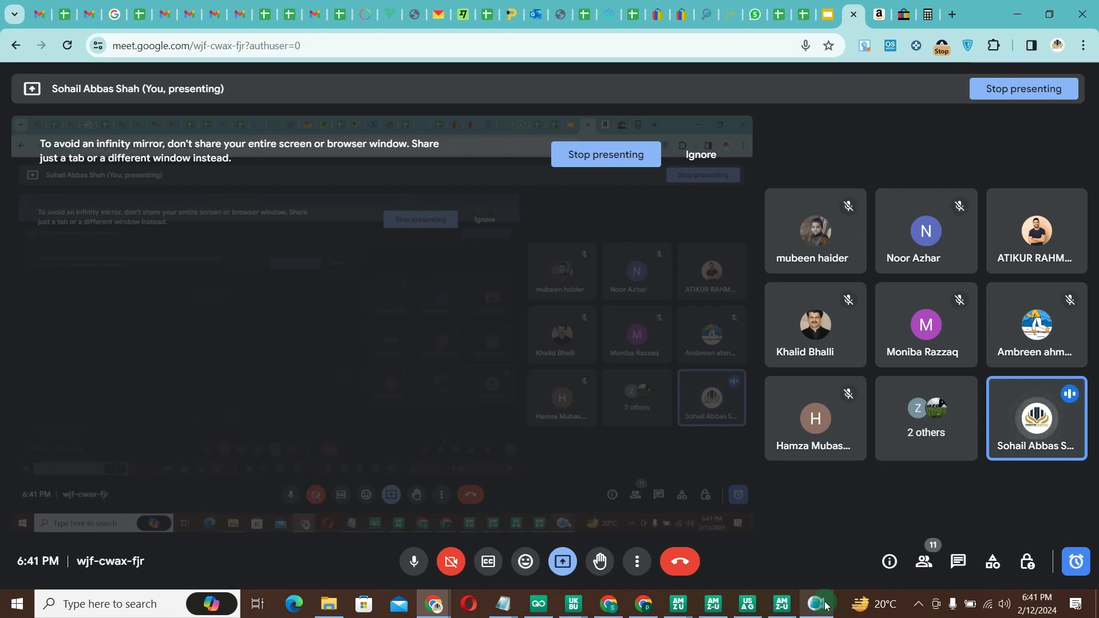
Switch to the shampoo's eBay sold listings and return to the fee calculator to review the sold price.
{"action": "left_click", "coordinate": [904, 13]}
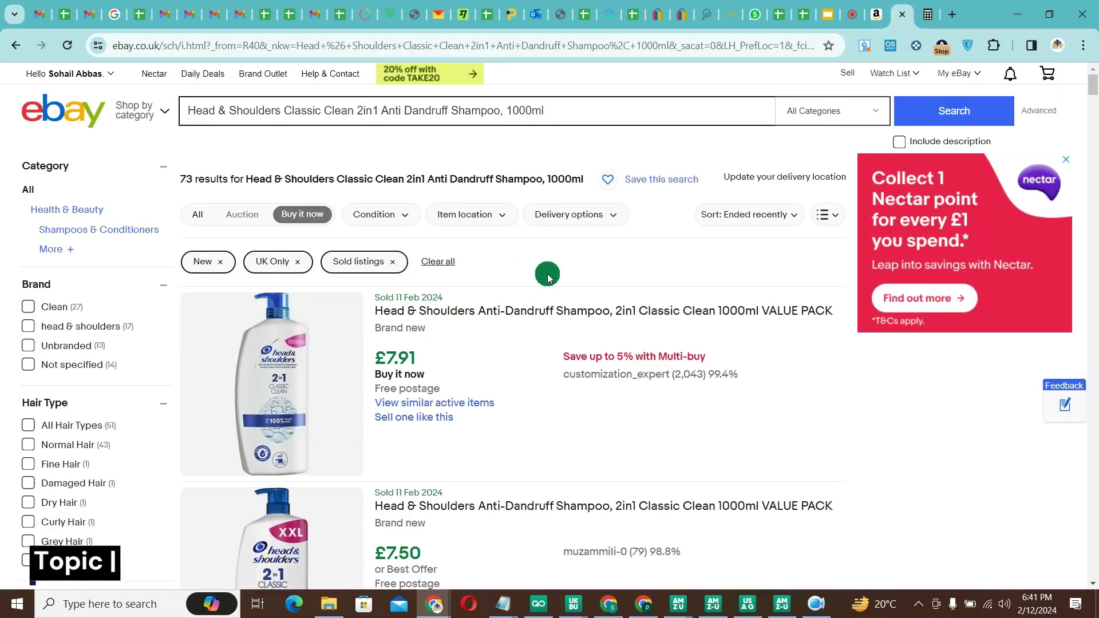
{"action": "scroll", "coordinate": [548, 278], "scroll_direction": "down", "scroll_amount": 5}
{"action": "left_click", "coordinate": [928, 14]}
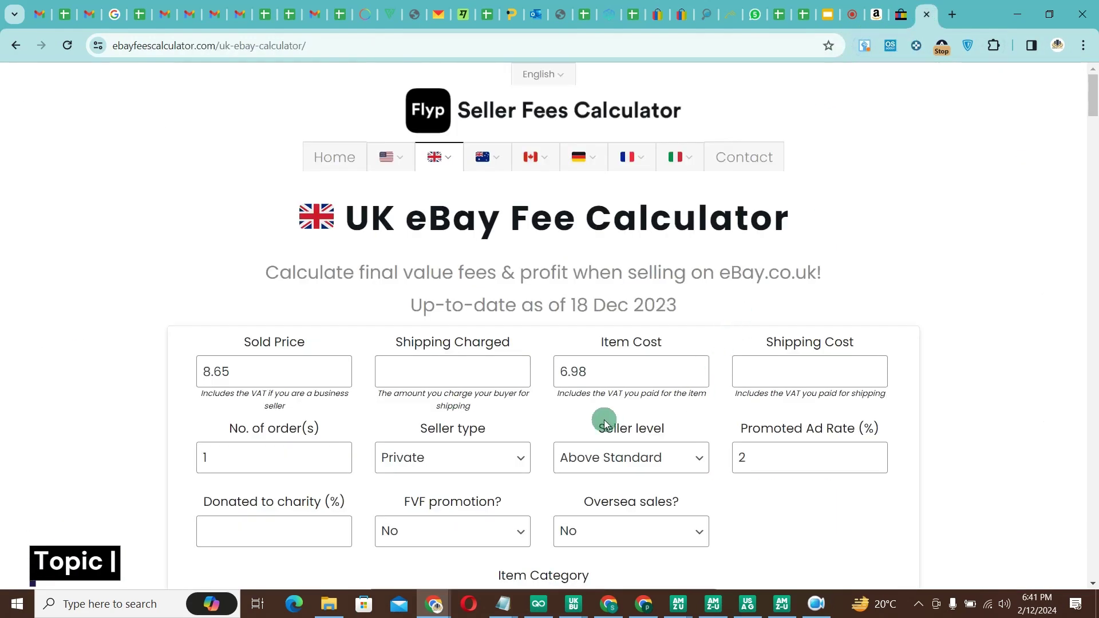
{"action": "left_click", "coordinate": [221, 377]}
{"action": "left_click_drag", "start_coordinate": [221, 376], "coordinate": [189, 372]}
Compare the calculator's sold price with the eBay sold listings, highlighting the prices of the 10 Feb and 30 Jan 2024 sales.
{"action": "left_click", "coordinate": [903, 14]}
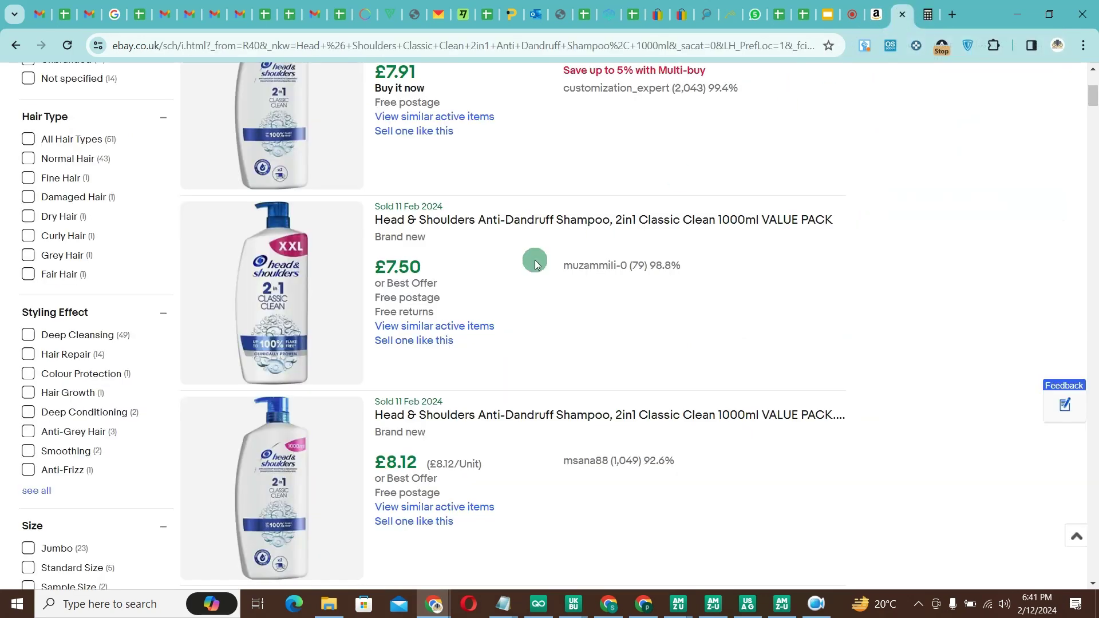
{"action": "scroll", "coordinate": [482, 283], "scroll_direction": "up", "scroll_amount": 5}
{"action": "scroll", "coordinate": [482, 283], "scroll_direction": "down", "scroll_amount": 10}
{"action": "scroll", "coordinate": [481, 277], "scroll_direction": "up", "scroll_amount": 5}
{"action": "scroll", "coordinate": [481, 277], "scroll_direction": "down", "scroll_amount": 5}
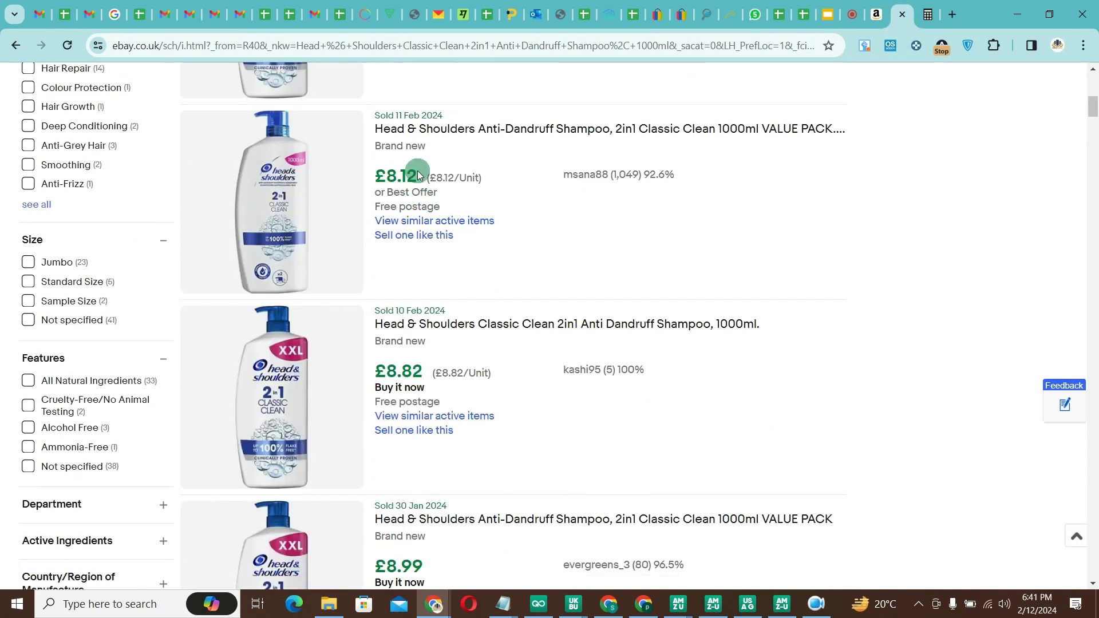
{"action": "left_click_drag", "start_coordinate": [430, 373], "coordinate": [372, 367]}
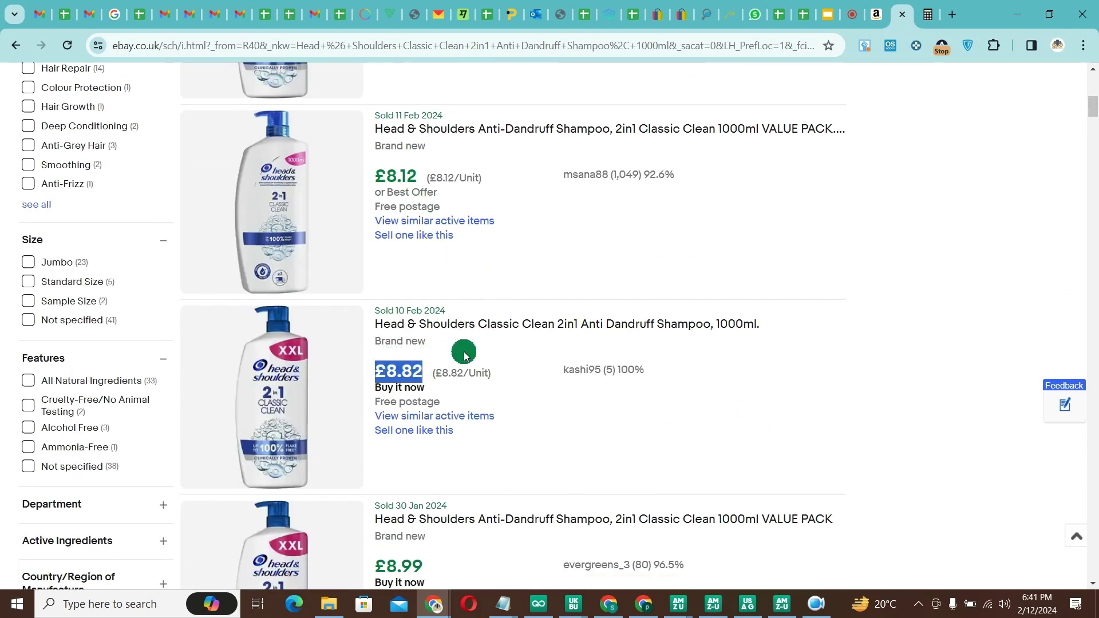
{"action": "scroll", "coordinate": [465, 355], "scroll_direction": "down", "scroll_amount": 2}
{"action": "scroll", "coordinate": [465, 355], "scroll_direction": "down", "scroll_amount": 2}
{"action": "left_click_drag", "start_coordinate": [430, 285], "coordinate": [391, 289]}
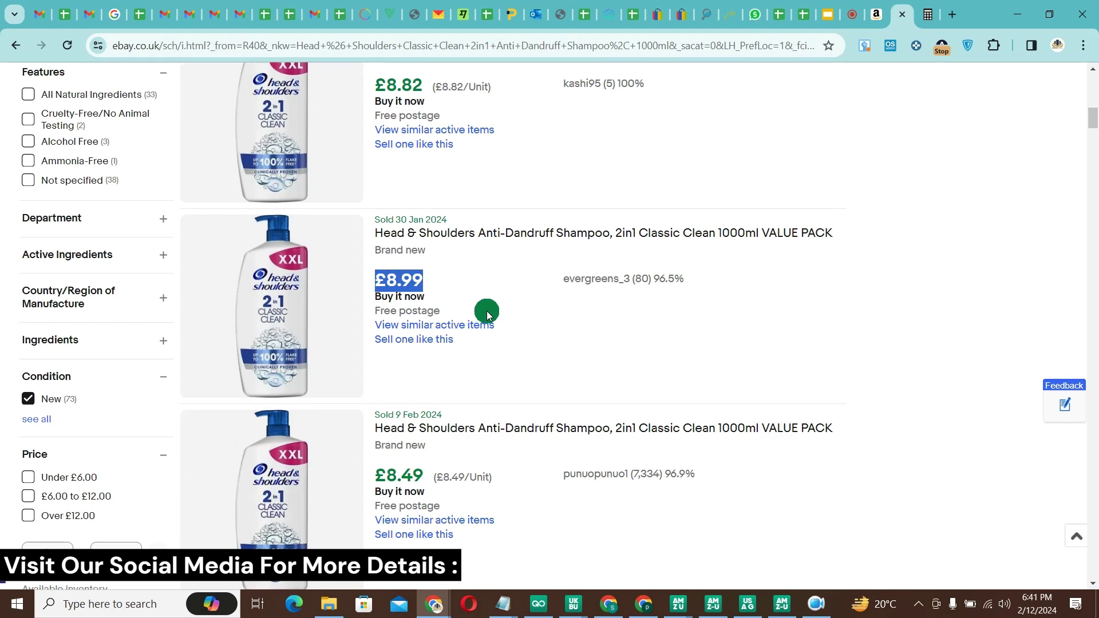
{"action": "scroll", "coordinate": [487, 311], "scroll_direction": "up", "scroll_amount": 5}
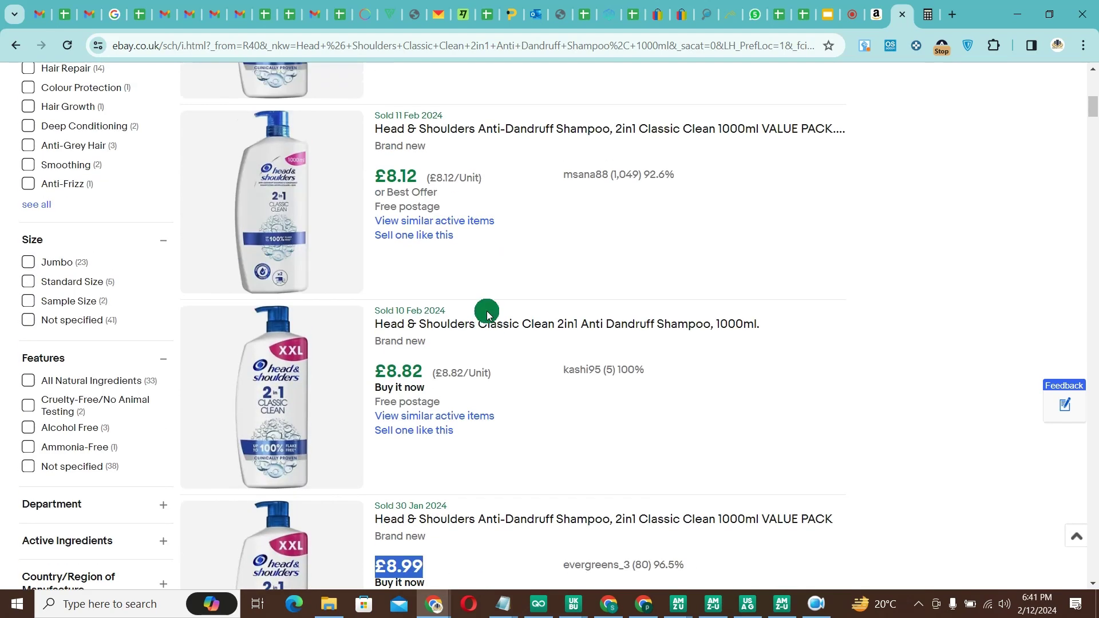
{"action": "scroll", "coordinate": [487, 311], "scroll_direction": "up", "scroll_amount": 8}
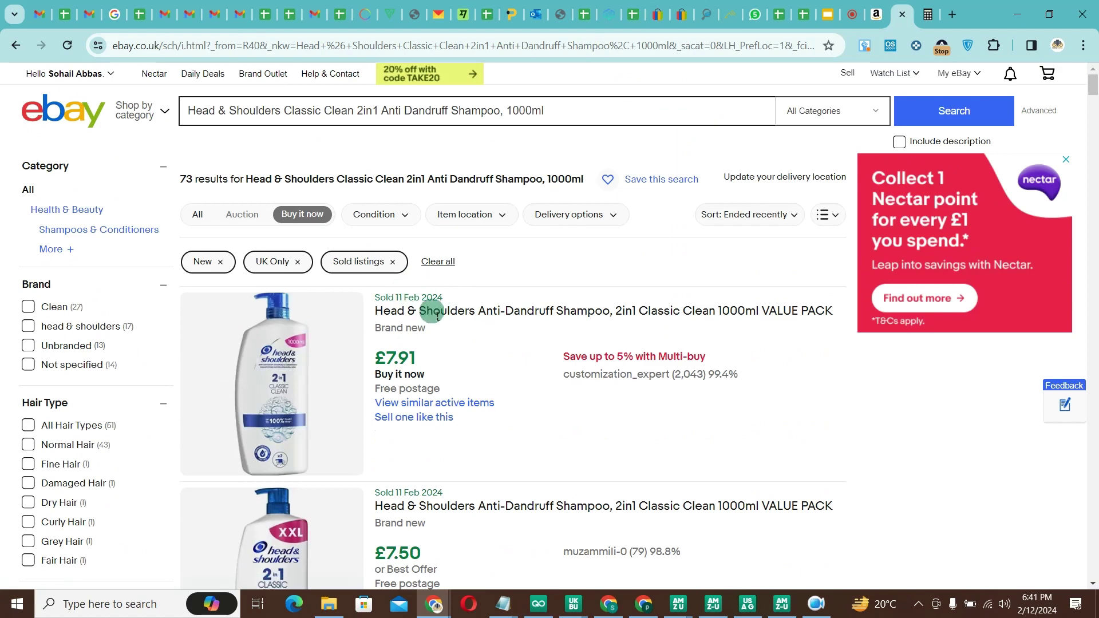
Examine the prices and seller feedback percentages of the three shampoo listings sold on 11 Feb 2024.
{"action": "scroll", "coordinate": [487, 346], "scroll_direction": "down", "scroll_amount": 5}
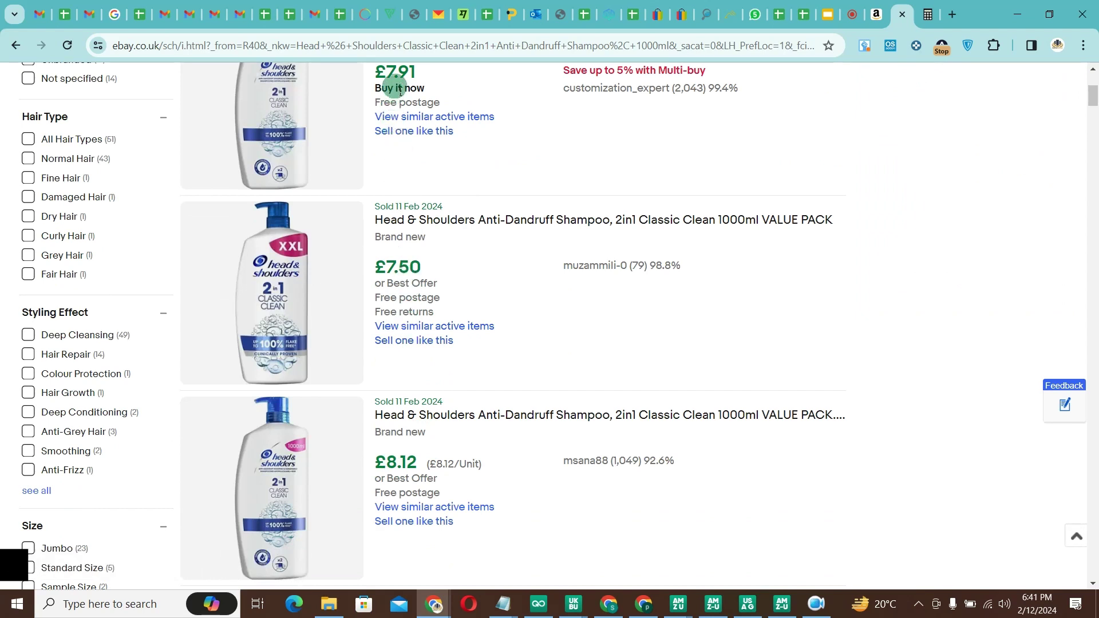
{"action": "left_click_drag", "start_coordinate": [386, 462], "coordinate": [413, 466]}
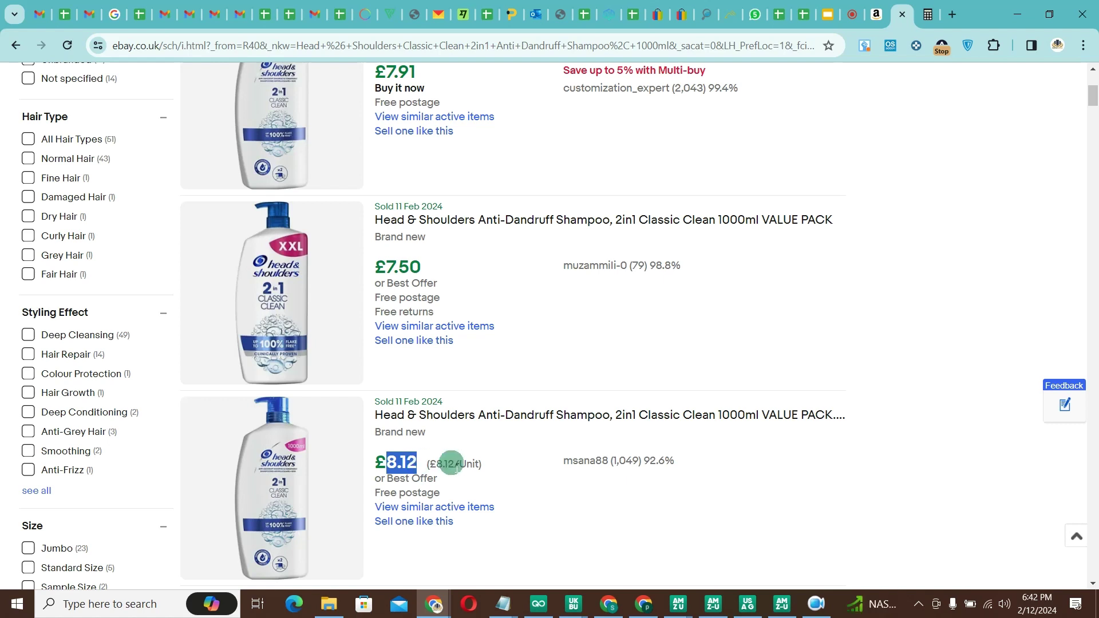
{"action": "mouse_move", "coordinate": [655, 275]}
{"action": "left_mouse_down"}
{"action": "mouse_move", "coordinate": [659, 266]}
{"action": "mouse_move", "coordinate": [663, 286]}
{"action": "left_mouse_up"}
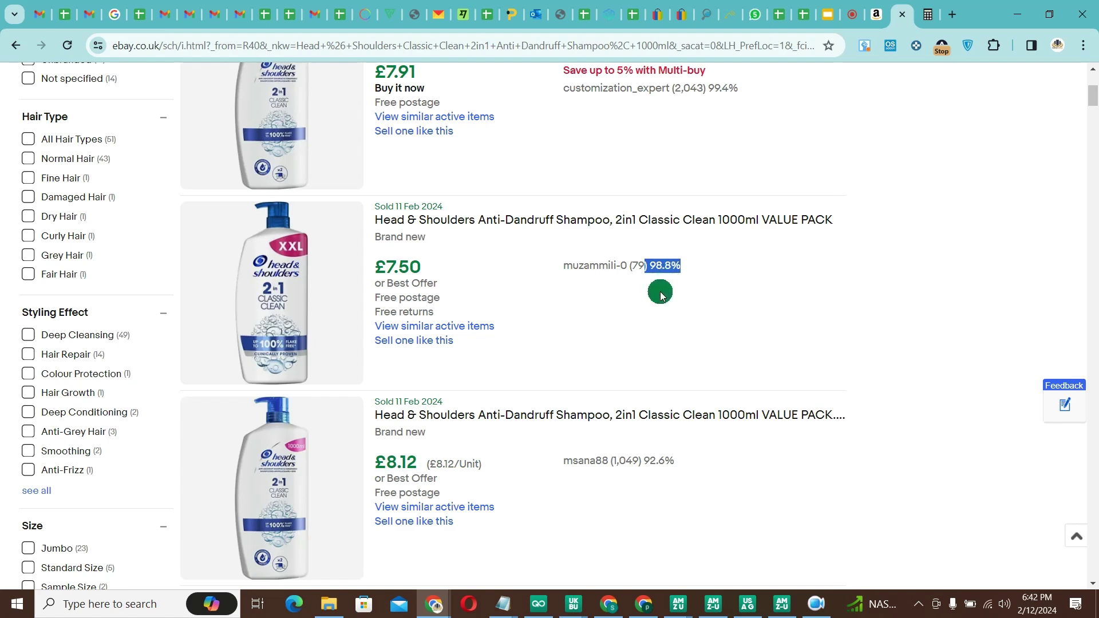
{"action": "scroll", "coordinate": [662, 293], "scroll_direction": "up", "scroll_amount": 5}
{"action": "left_click", "coordinate": [738, 376]}
{"action": "left_click_drag", "start_coordinate": [737, 376], "coordinate": [708, 378]}
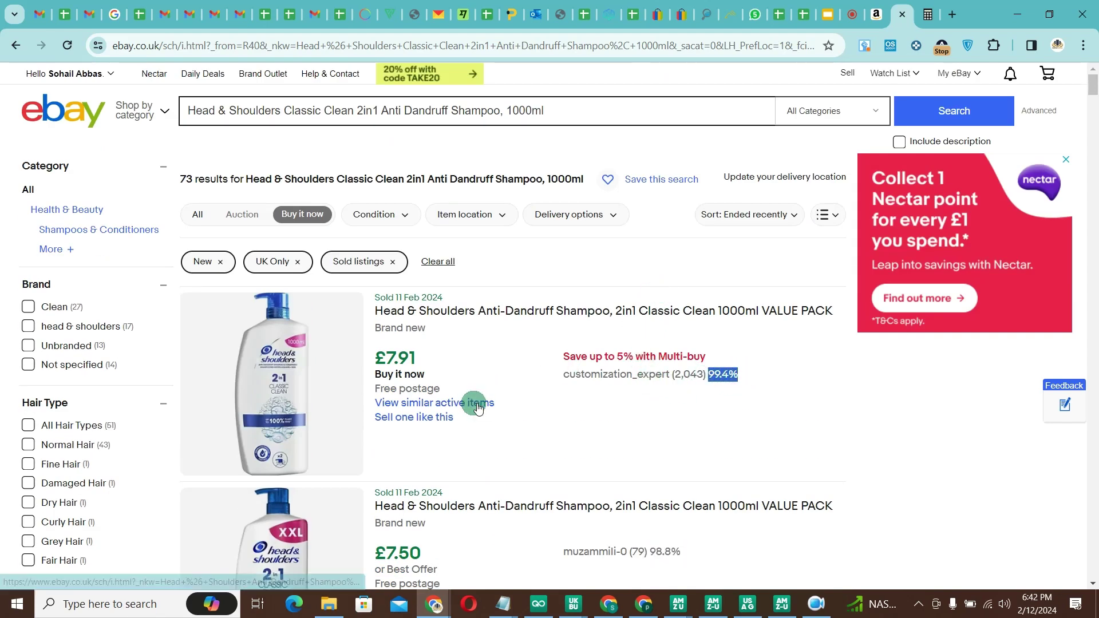
{"action": "scroll", "coordinate": [475, 403], "scroll_direction": "down", "scroll_amount": 5}
{"action": "scroll", "coordinate": [594, 439], "scroll_direction": "down", "scroll_amount": 5}
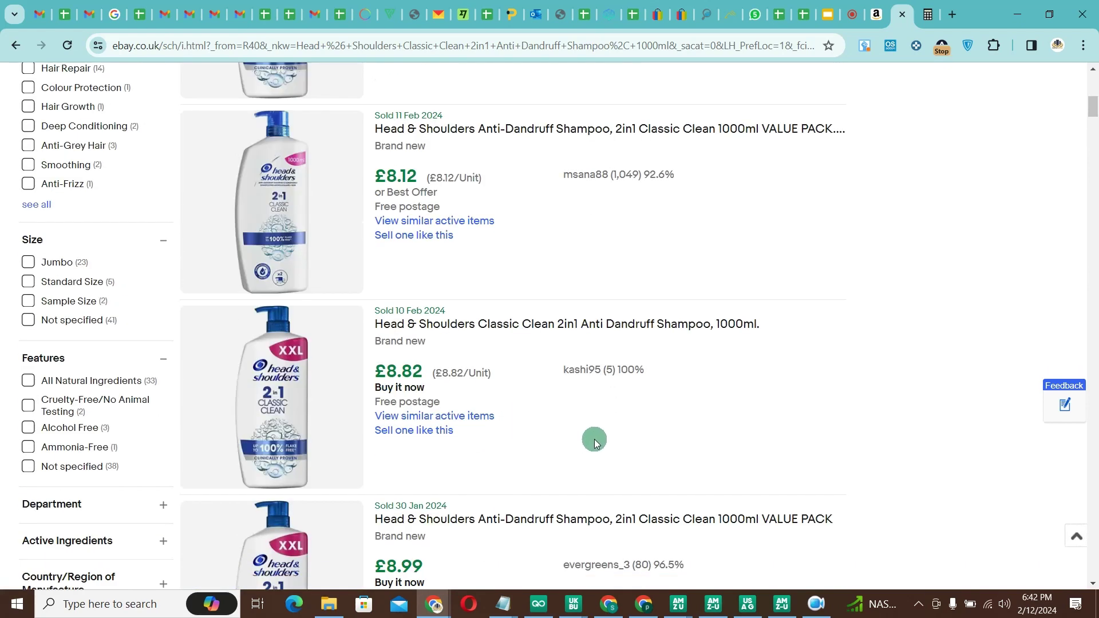
{"action": "scroll", "coordinate": [653, 274], "scroll_direction": "up", "scroll_amount": 2}
{"action": "scroll", "coordinate": [653, 274], "scroll_direction": "up", "scroll_amount": 2}
{"action": "mouse_move", "coordinate": [677, 461]}
{"action": "left_mouse_down"}
{"action": "mouse_move", "coordinate": [652, 466]}
{"action": "mouse_move", "coordinate": [662, 471]}
{"action": "left_mouse_up"}
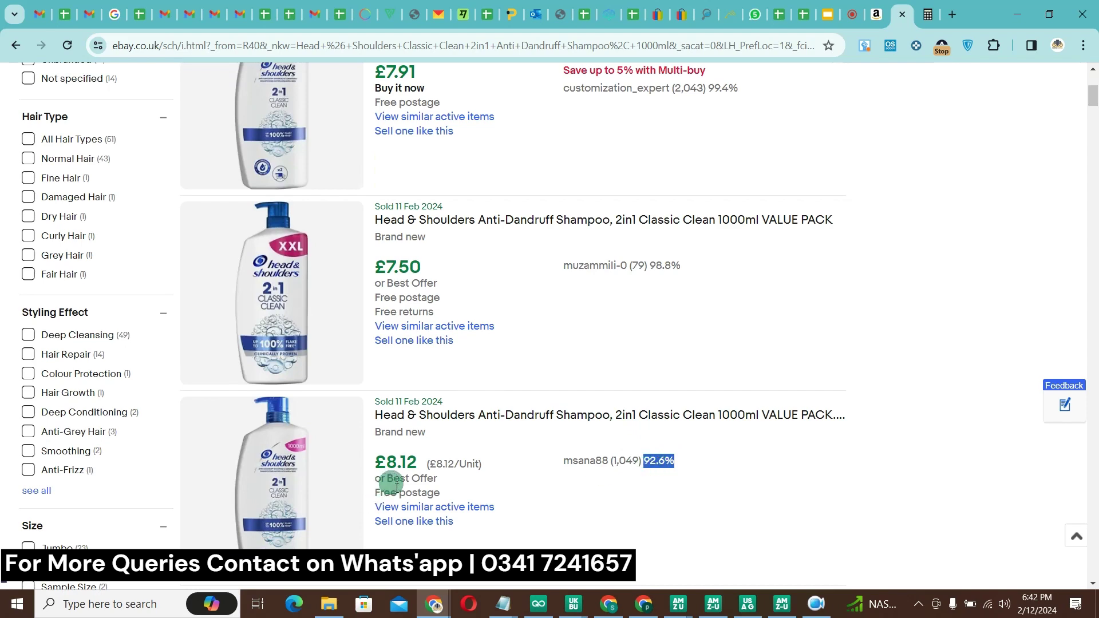
Highlight the price of the shampoo sold on 10 Feb 2024 and compare it with the more recent sales.
{"action": "scroll", "coordinate": [435, 445], "scroll_direction": "down", "scroll_amount": 5}
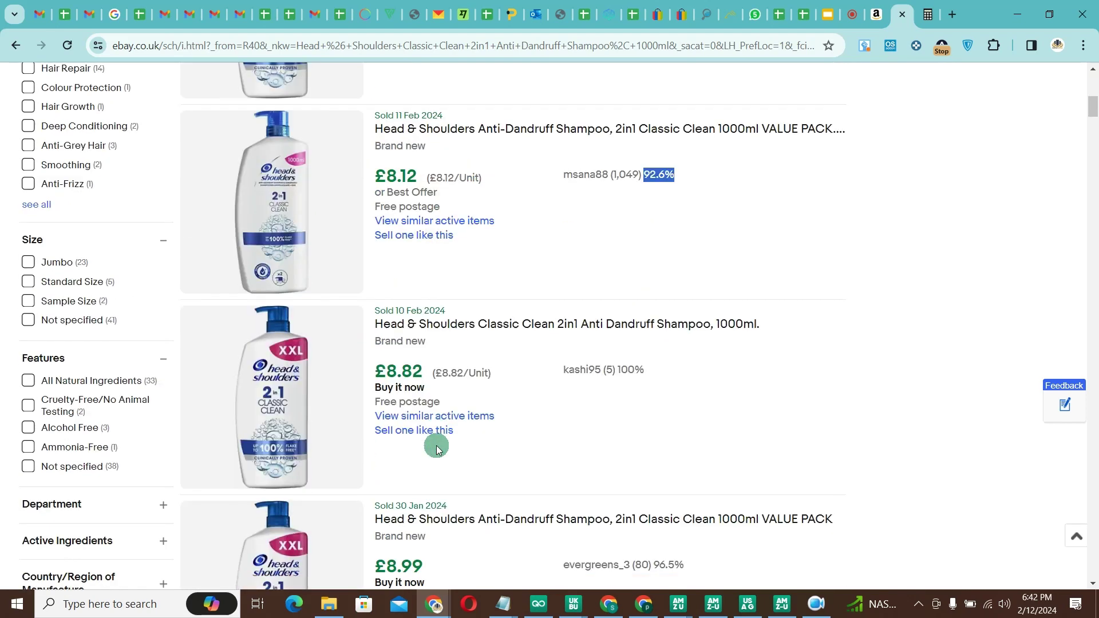
{"action": "left_click_drag", "start_coordinate": [426, 372], "coordinate": [383, 373]}
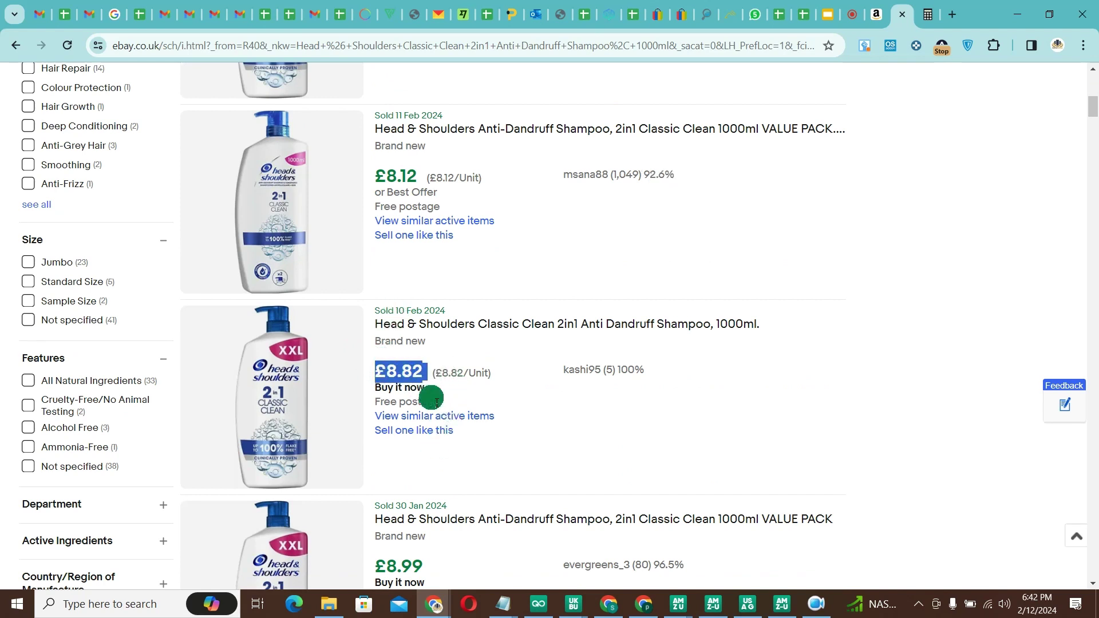
{"action": "scroll", "coordinate": [436, 402], "scroll_direction": "up", "scroll_amount": 10}
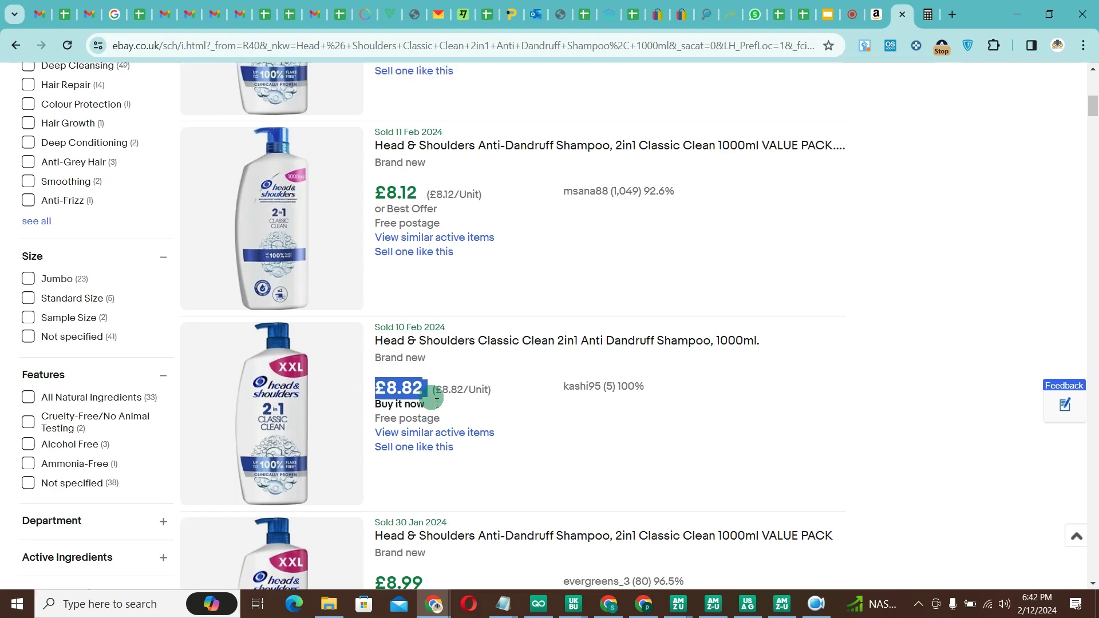
{"action": "scroll", "coordinate": [421, 404], "scroll_direction": "down", "scroll_amount": 10}
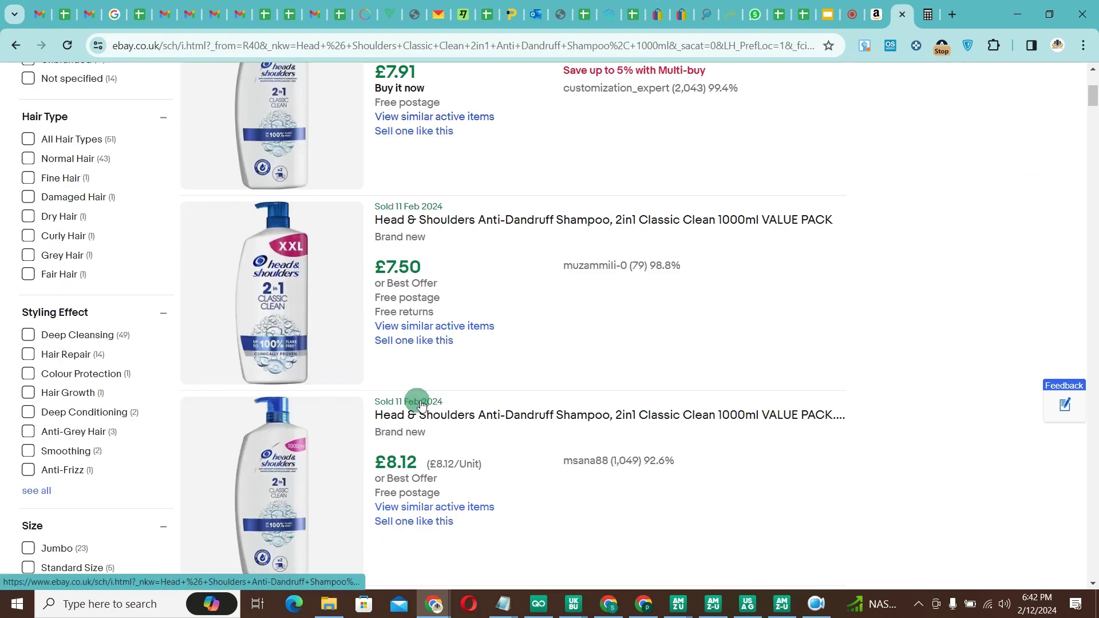
{"action": "scroll", "coordinate": [414, 345], "scroll_direction": "up", "scroll_amount": 10}
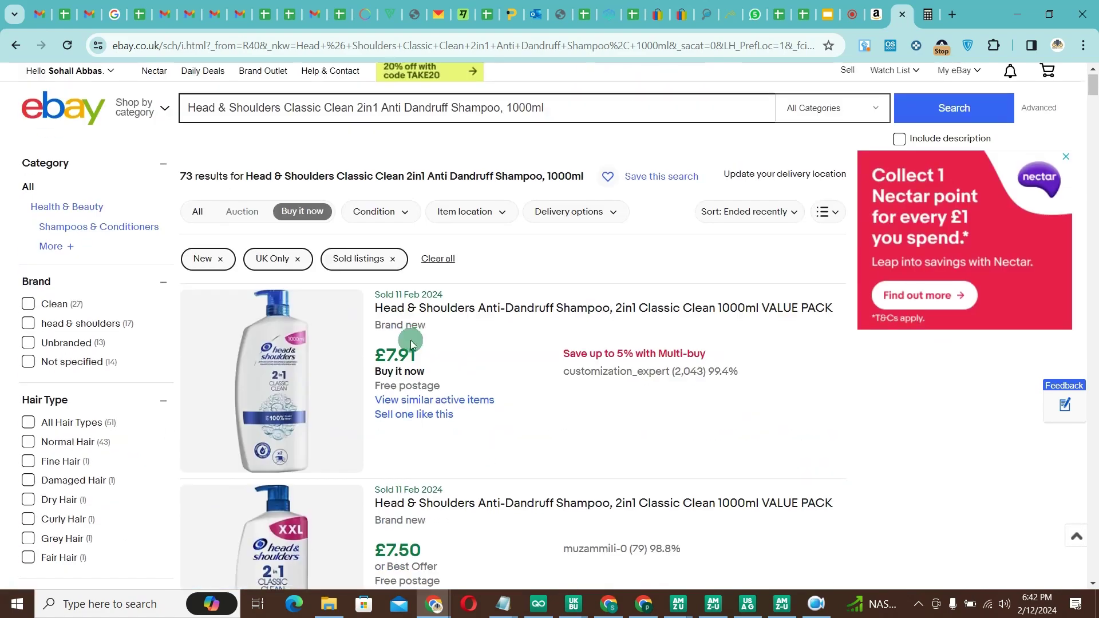
Browse the most recent eBay sold listings of the shampoo and compare their prices and postage terms.
{"action": "scroll", "coordinate": [413, 344], "scroll_direction": "down", "scroll_amount": 5}
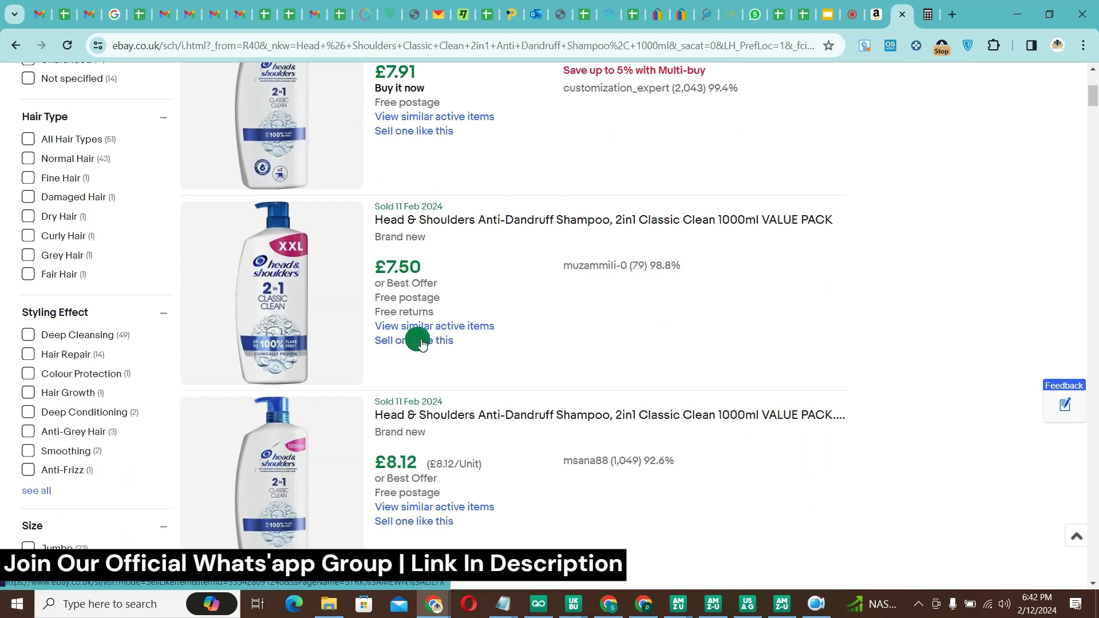
{"action": "scroll", "coordinate": [422, 342], "scroll_direction": "down", "scroll_amount": 5}
{"action": "scroll", "coordinate": [417, 334], "scroll_direction": "up", "scroll_amount": 10}
{"action": "scroll", "coordinate": [430, 332], "scroll_direction": "down", "scroll_amount": 5}
{"action": "scroll", "coordinate": [423, 318], "scroll_direction": "down", "scroll_amount": 9}
{"action": "scroll", "coordinate": [423, 318], "scroll_direction": "up", "scroll_amount": 9}
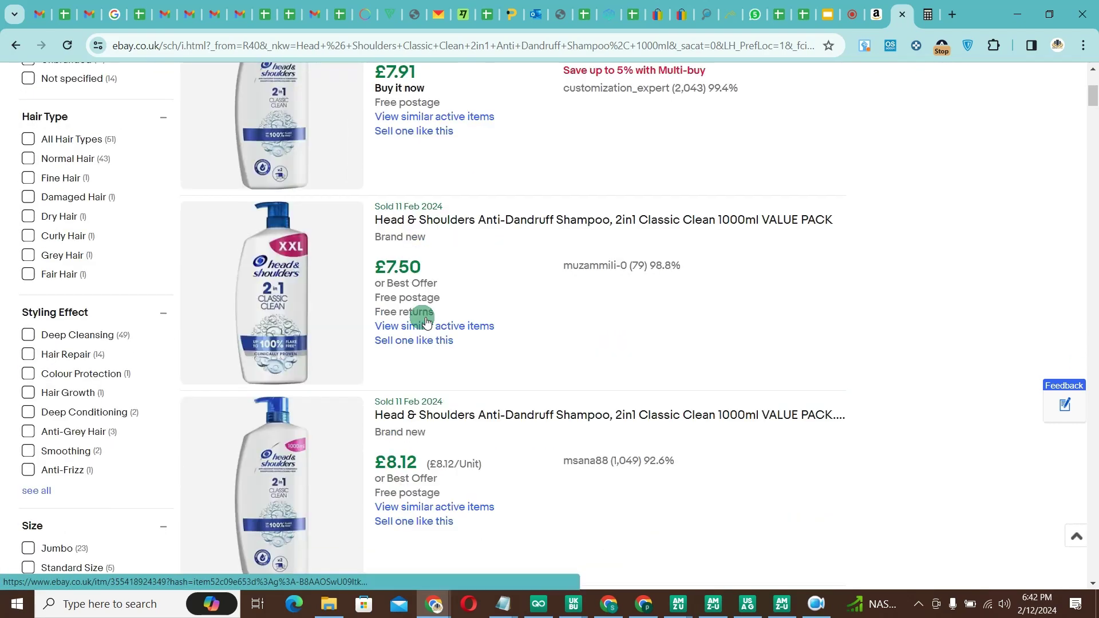
{"action": "scroll", "coordinate": [426, 322], "scroll_direction": "up", "scroll_amount": 5}
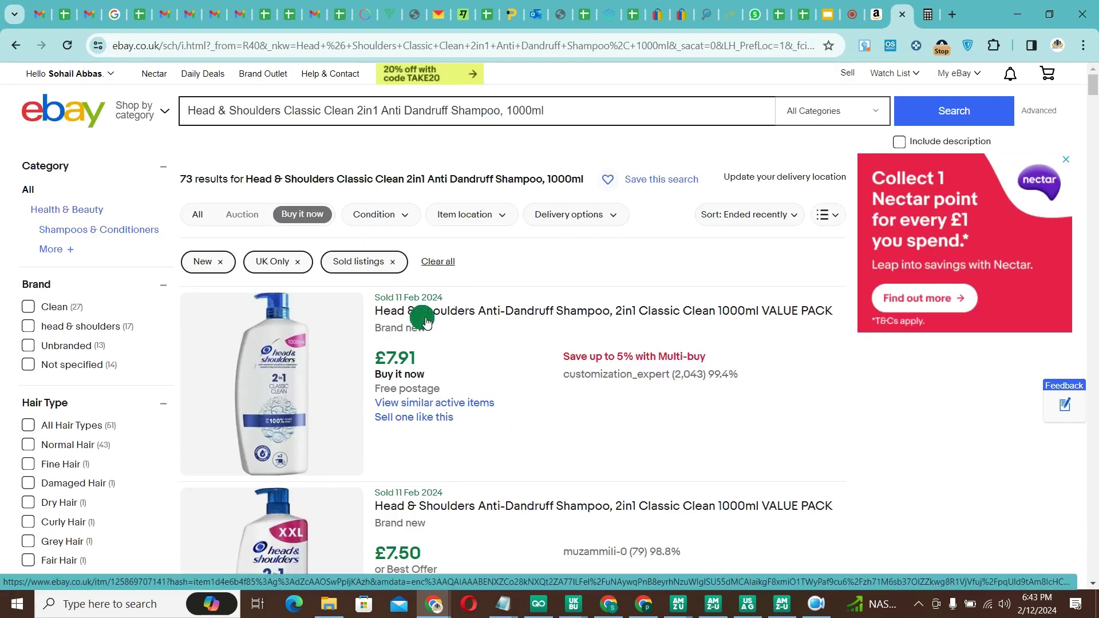
Highlight the Head & Shoulders shampoo's past-month purchase count on Amazon UK and check it against the eBay sold listings.
{"action": "left_click", "coordinate": [877, 14]}
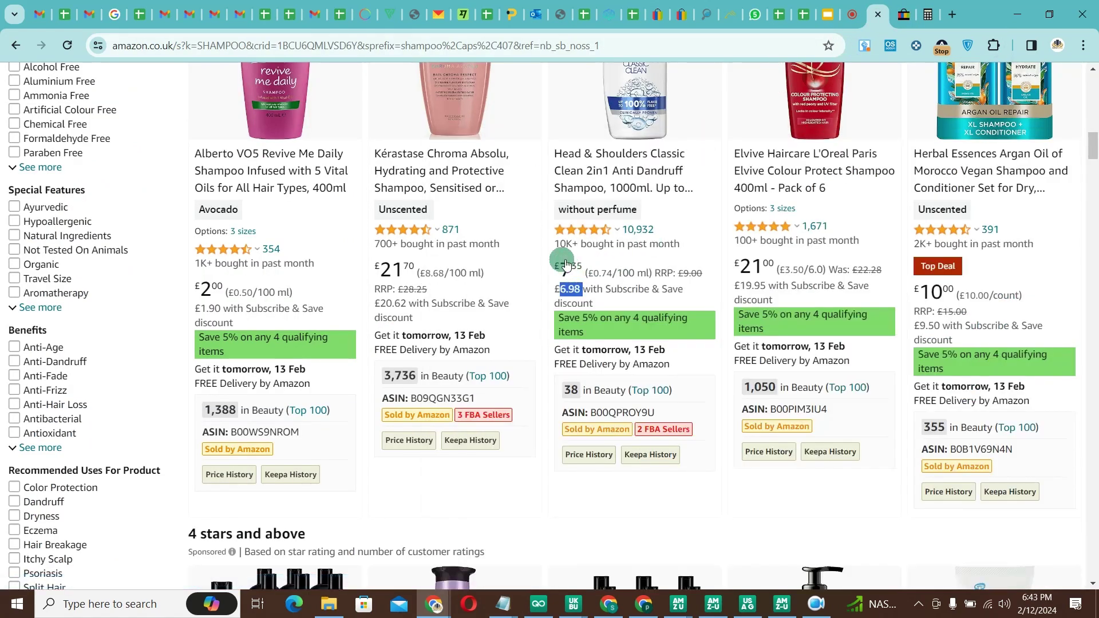
{"action": "left_click_drag", "start_coordinate": [548, 246], "coordinate": [574, 248]}
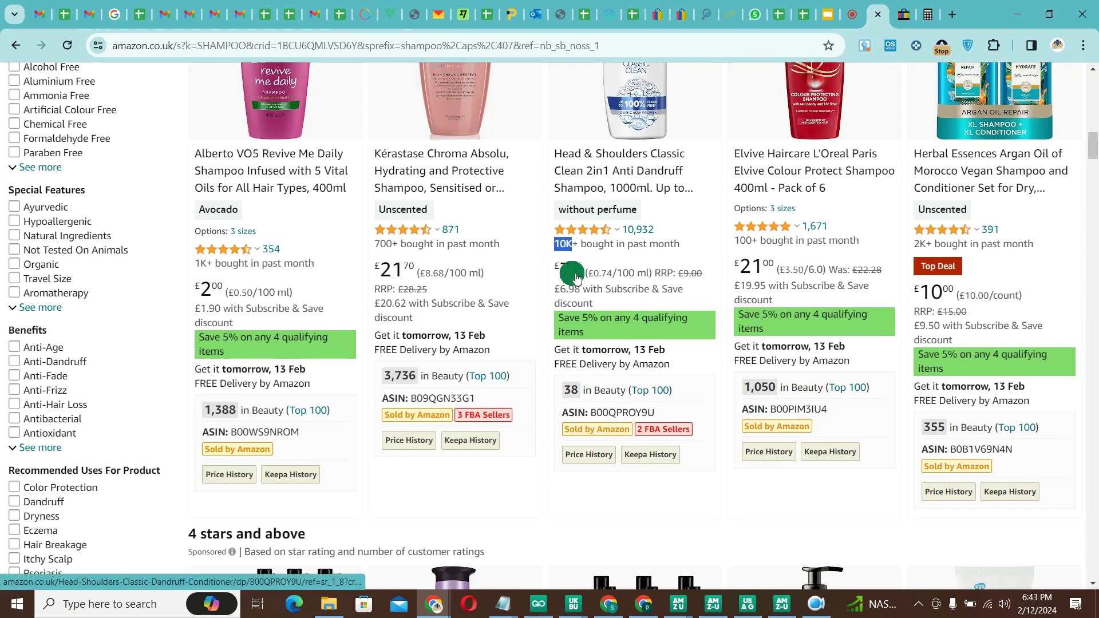
{"action": "left_click", "coordinate": [899, 16]}
{"action": "scroll", "coordinate": [494, 396], "scroll_direction": "down", "scroll_amount": 15}
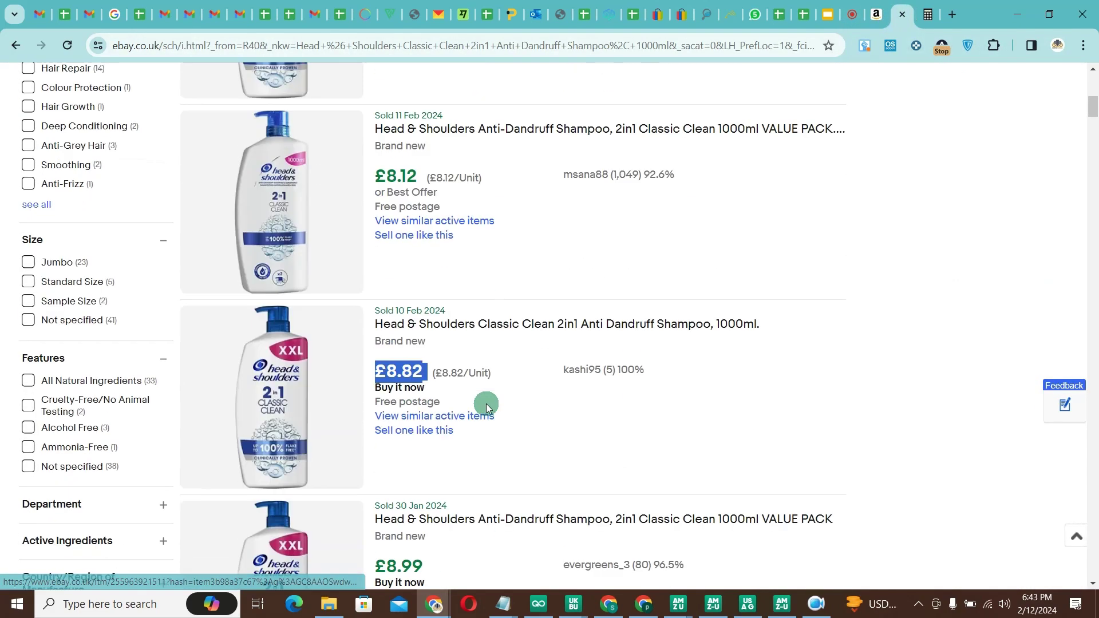
{"action": "scroll", "coordinate": [488, 408], "scroll_direction": "up", "scroll_amount": 15}
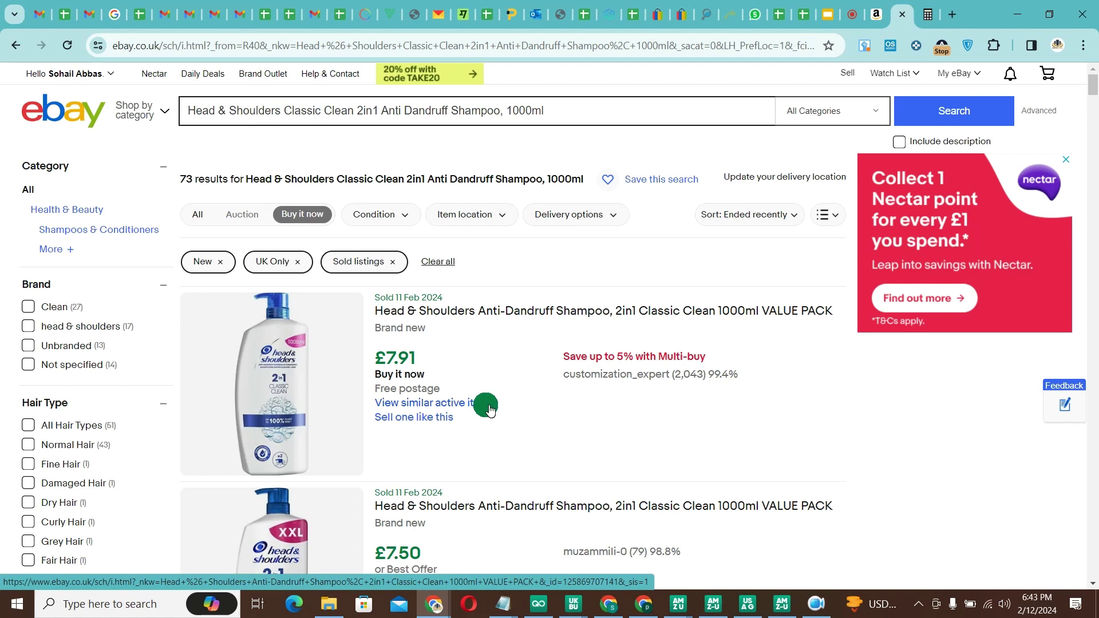
Compare the prices of the 11 Feb 2024 shampoo sales with the 10 Feb sale, highlighting the 10 Feb price.
{"action": "scroll", "coordinate": [532, 372], "scroll_direction": "down", "scroll_amount": 5}
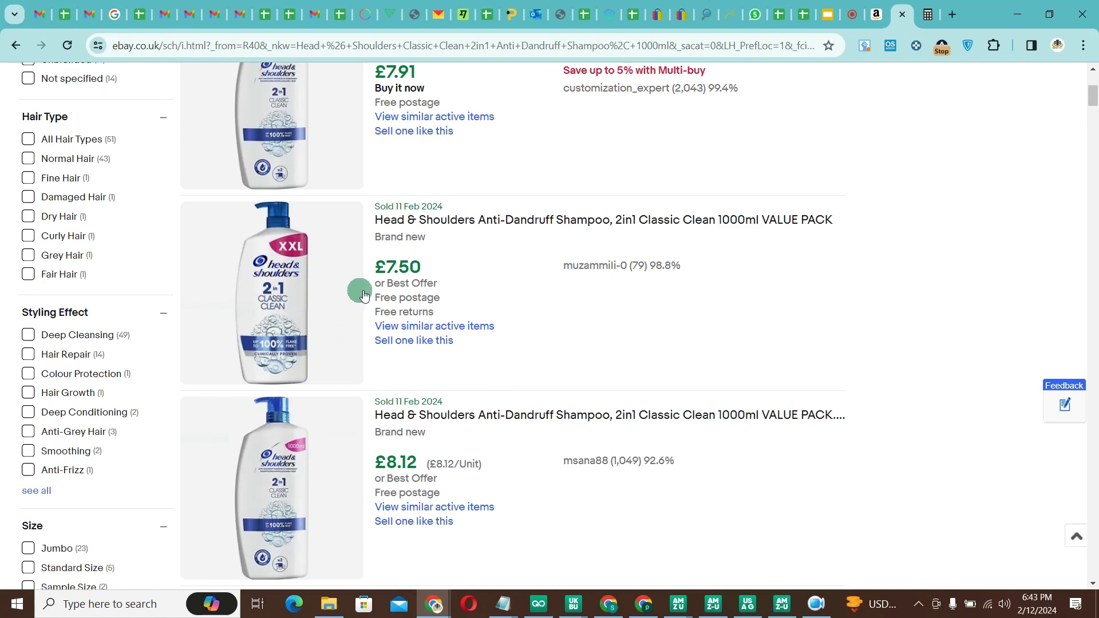
{"action": "scroll", "coordinate": [412, 475], "scroll_direction": "down", "scroll_amount": 5}
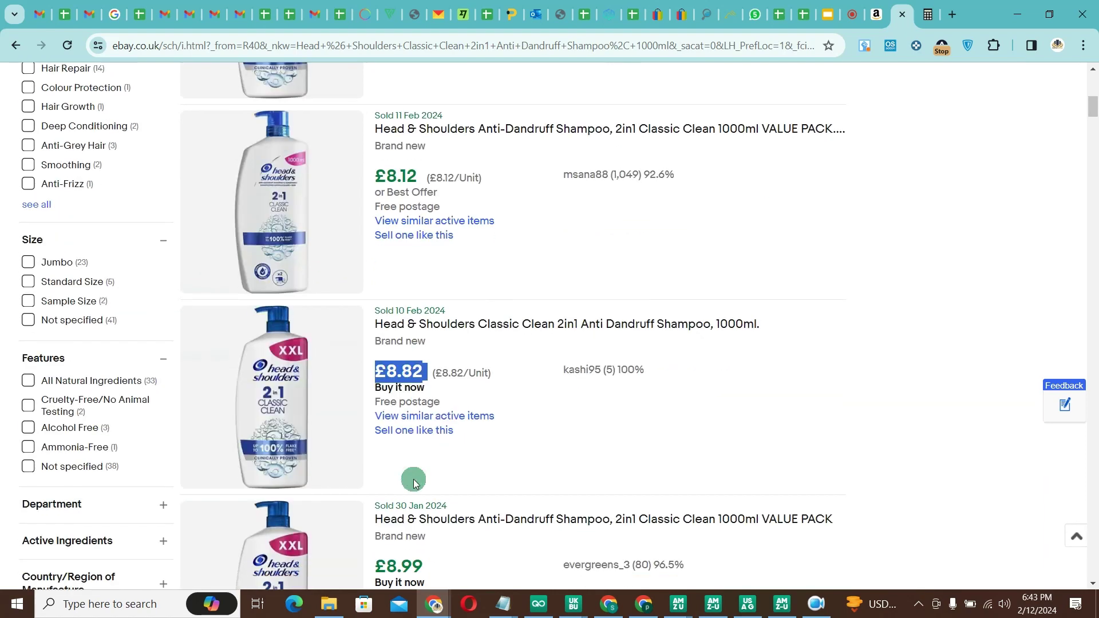
{"action": "scroll", "coordinate": [404, 387], "scroll_direction": "up", "scroll_amount": 5}
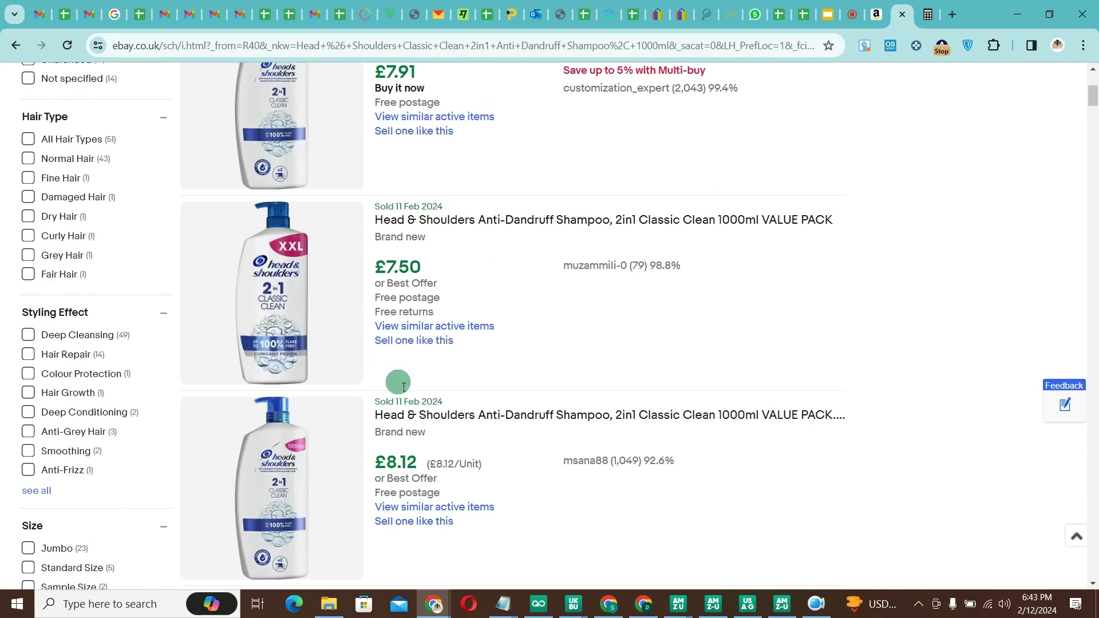
{"action": "scroll", "coordinate": [393, 379], "scroll_direction": "up", "scroll_amount": 5}
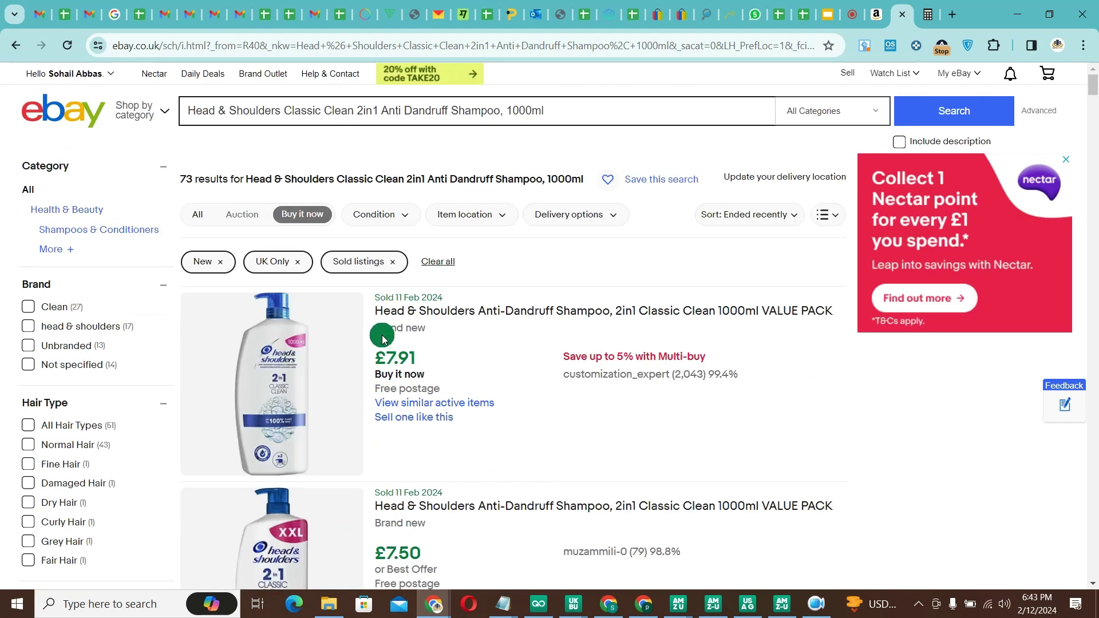
{"action": "scroll", "coordinate": [378, 343], "scroll_direction": "down", "scroll_amount": 10}
{"action": "scroll", "coordinate": [372, 345], "scroll_direction": "up", "scroll_amount": 5}
{"action": "scroll", "coordinate": [372, 345], "scroll_direction": "down", "scroll_amount": 5}
{"action": "left_click_drag", "start_coordinate": [373, 370], "coordinate": [447, 373]}
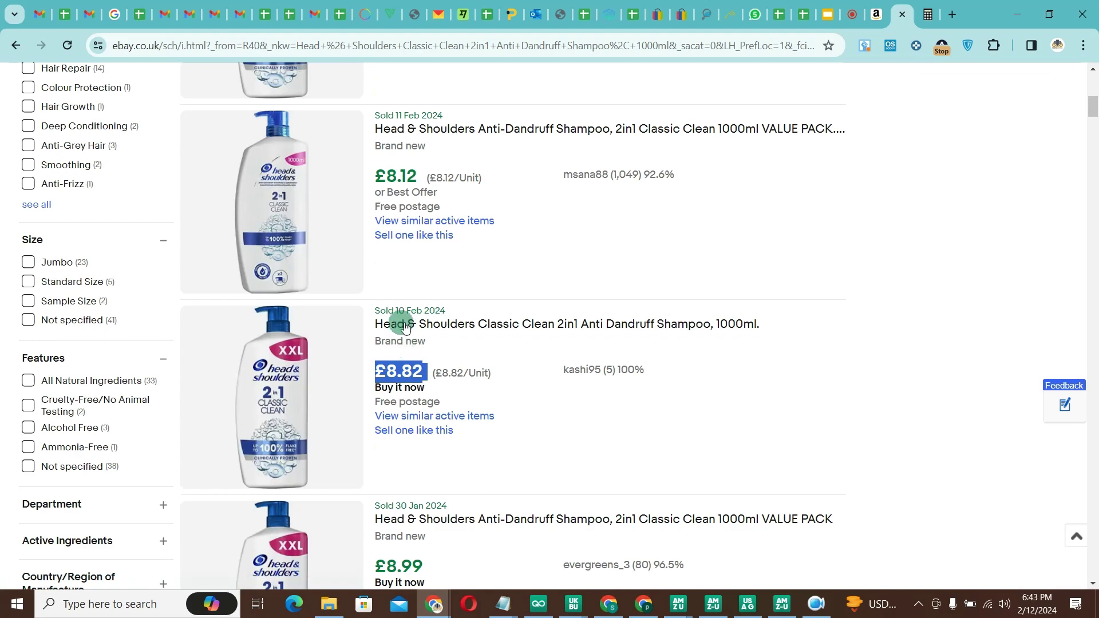
Reload the shampoo's eBay sold listings and review the newest sales.
{"action": "key", "text": "F5"}
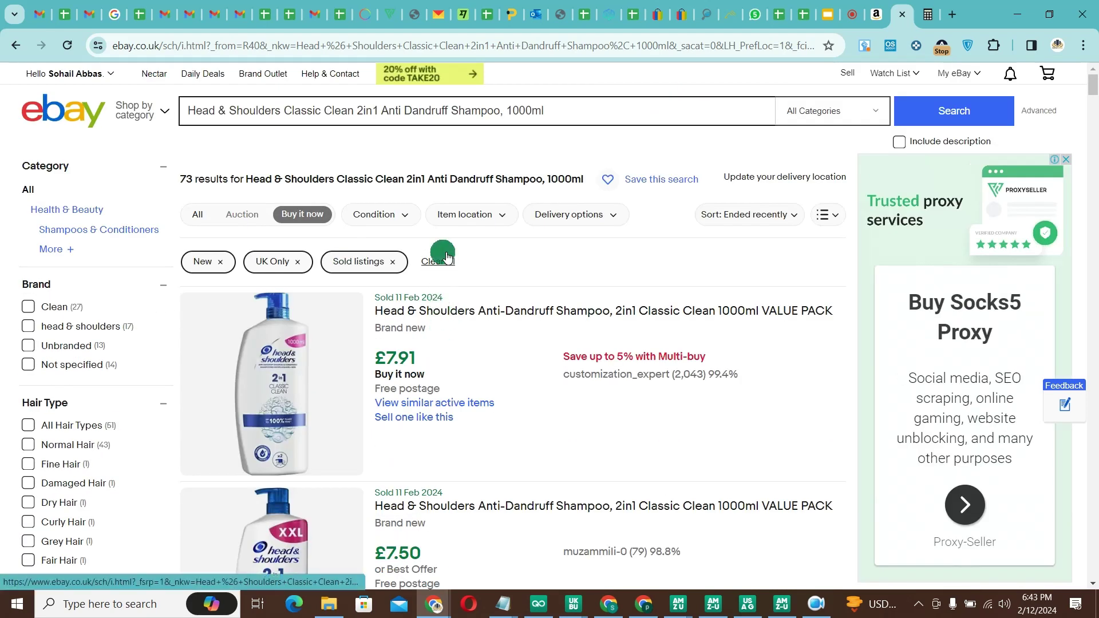
{"action": "scroll", "coordinate": [448, 257], "scroll_direction": "down", "scroll_amount": 5}
{"action": "scroll", "coordinate": [458, 241], "scroll_direction": "up", "scroll_amount": 5}
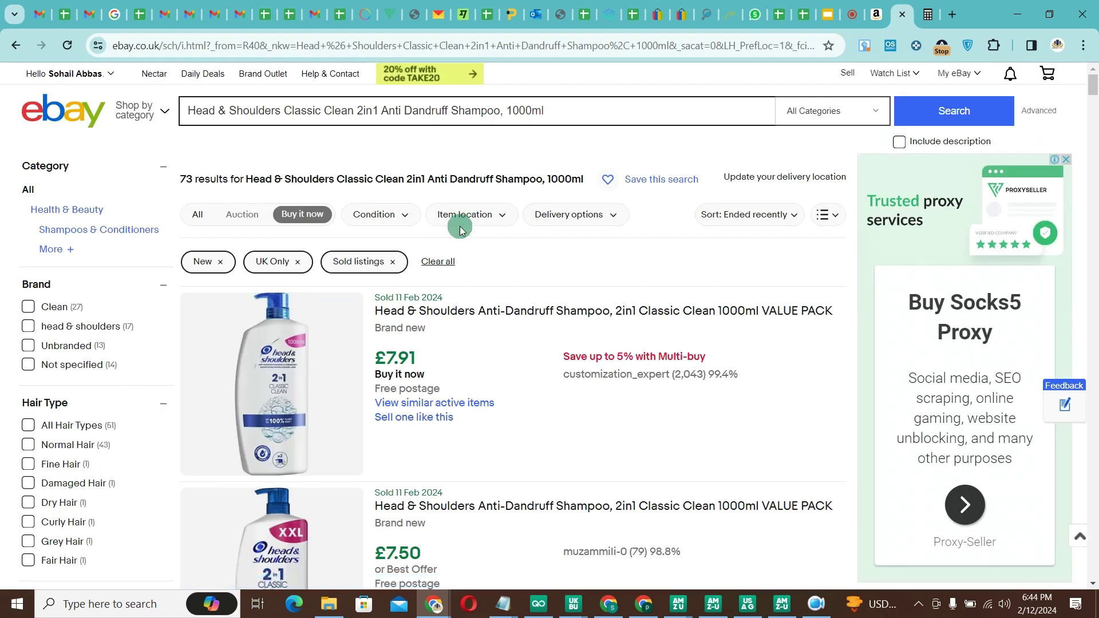
Check the shampoo's Amazon UK price, then return to eBay and highlight the price of the listing sold on 10 Feb 2024.
{"action": "left_click", "coordinate": [876, 17]}
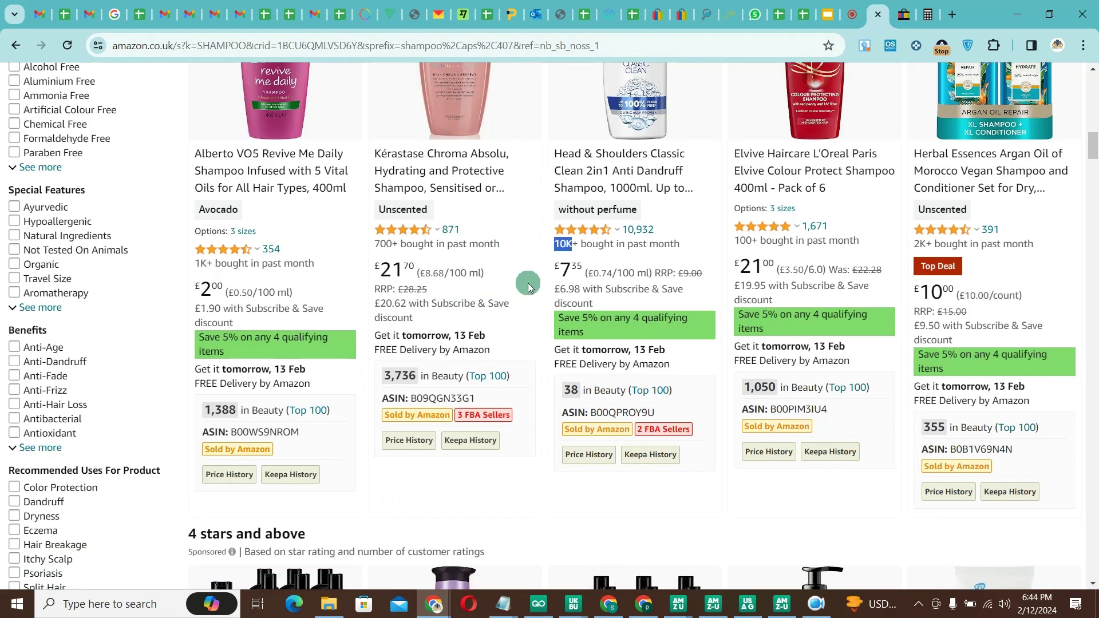
{"action": "mouse_move", "coordinate": [787, 129]}
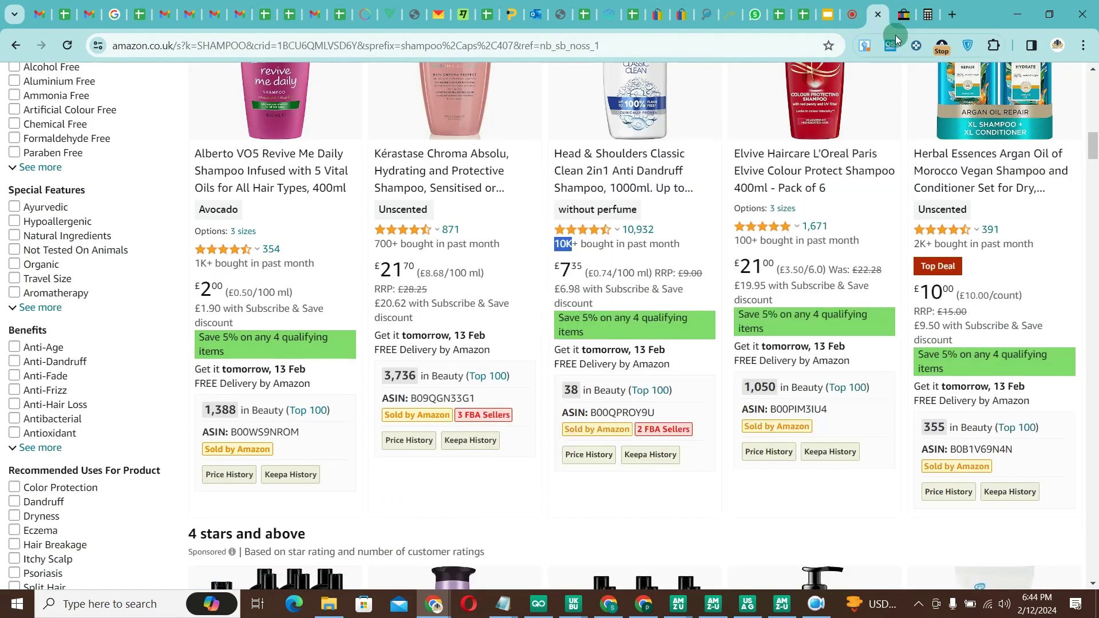
{"action": "left_click", "coordinate": [903, 14]}
{"action": "scroll", "coordinate": [433, 320], "scroll_direction": "down", "scroll_amount": 5}
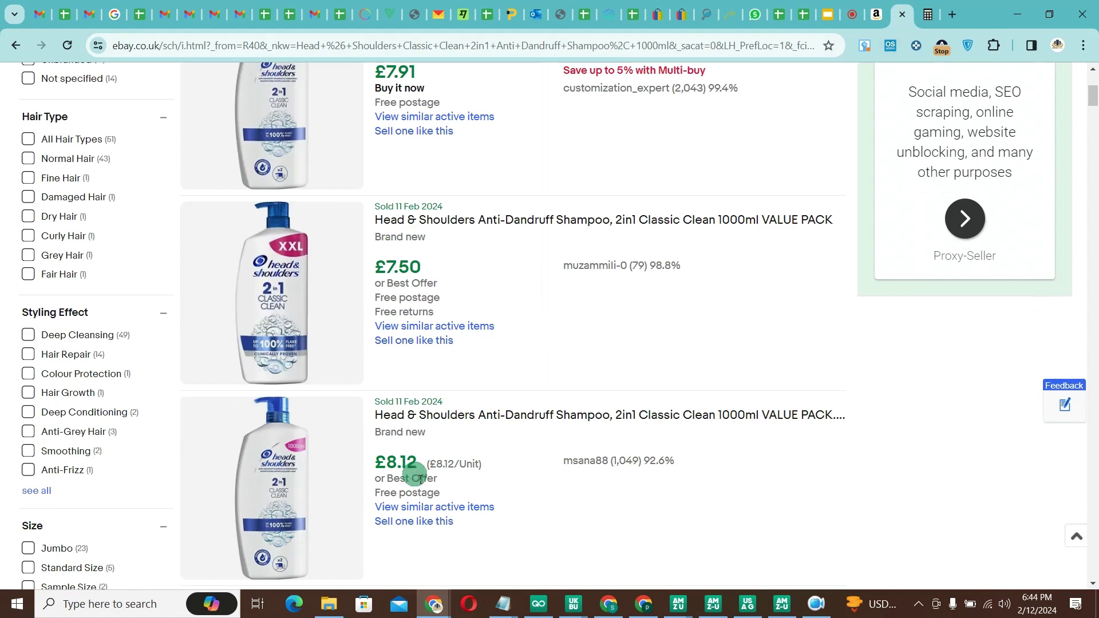
{"action": "scroll", "coordinate": [447, 373], "scroll_direction": "down", "scroll_amount": 5}
{"action": "double_click", "coordinate": [447, 373]}
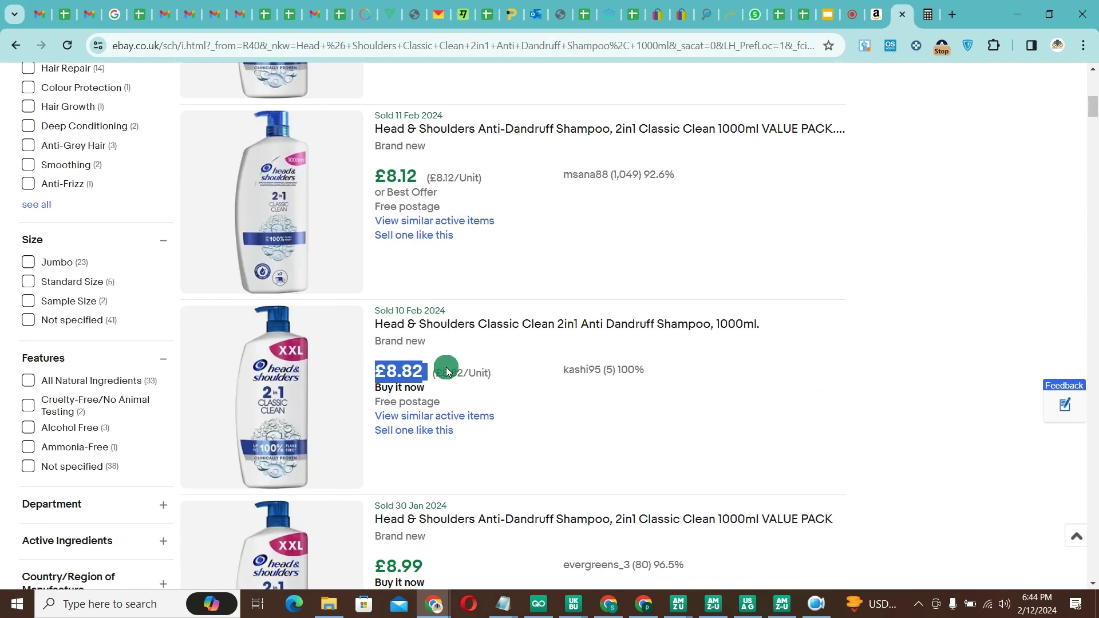
{"action": "scroll", "coordinate": [447, 368], "scroll_direction": "up", "scroll_amount": 15}
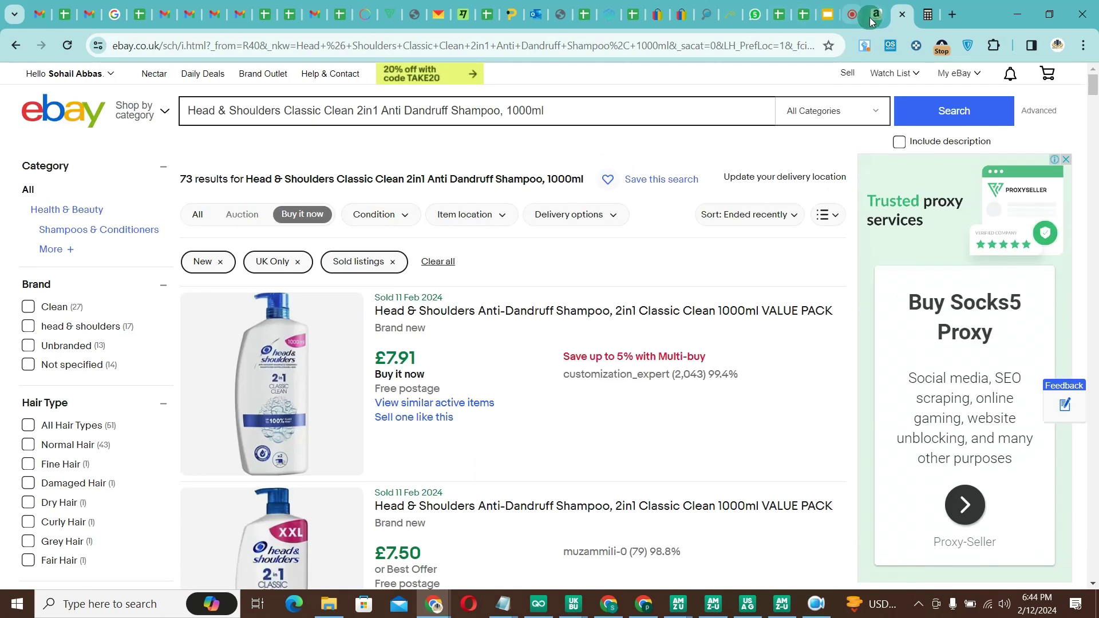
Examine the Head & Shoulders shampoo's best-seller badge, rating and past-month purchases in the Amazon UK results.
{"action": "left_click", "coordinate": [876, 14]}
{"action": "mouse_move", "coordinate": [607, 231]}
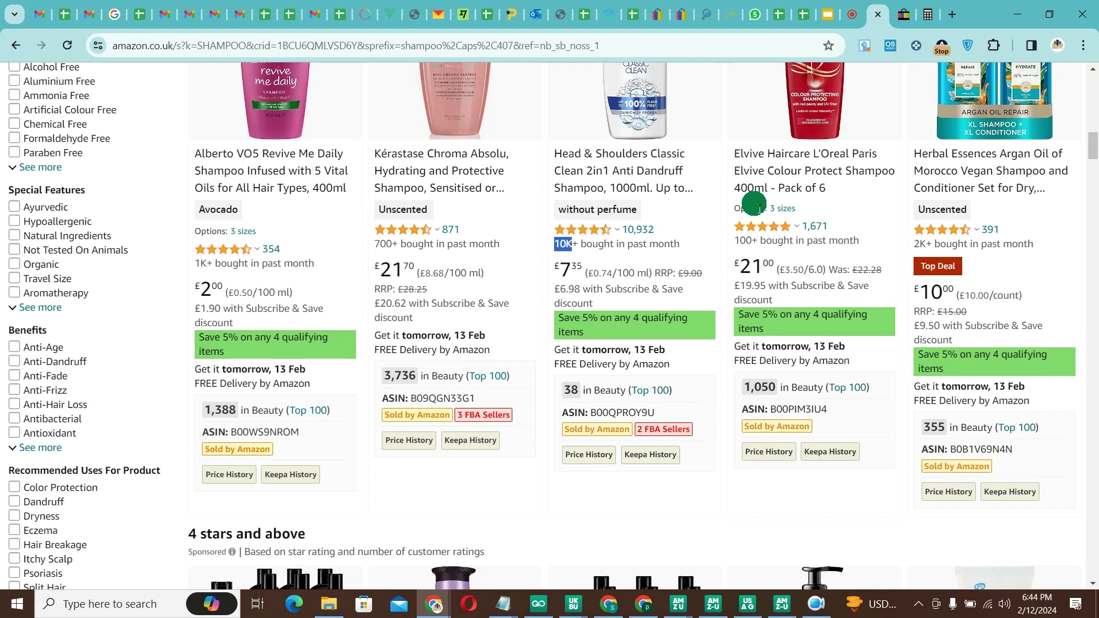
{"action": "scroll", "coordinate": [561, 255], "scroll_direction": "up", "scroll_amount": 4}
{"action": "scroll", "coordinate": [561, 258], "scroll_direction": "down", "scroll_amount": 4}
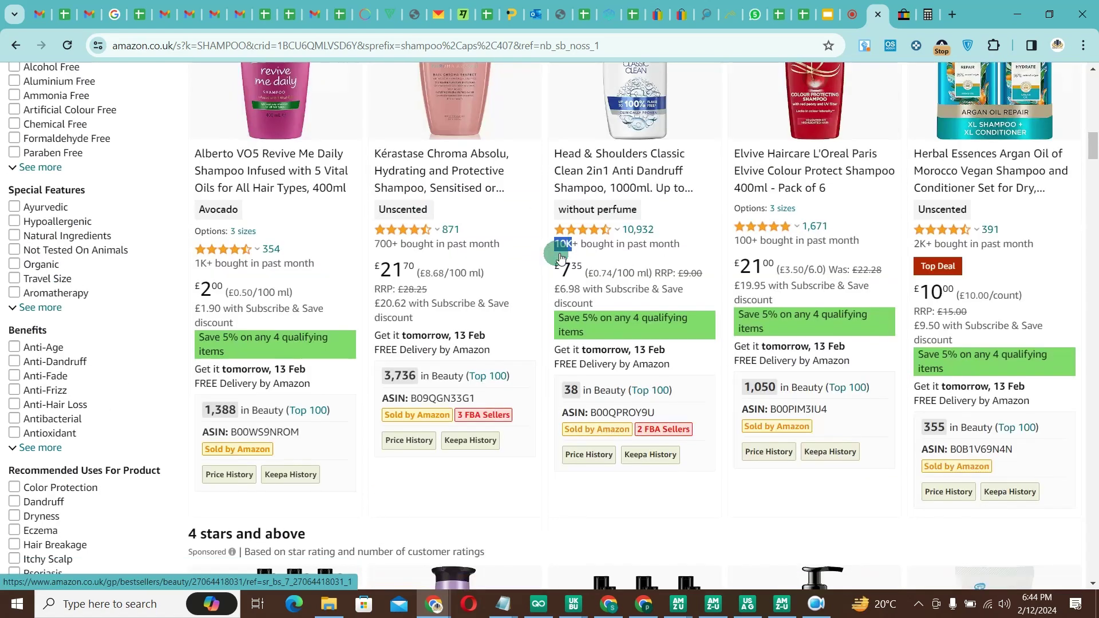
{"action": "scroll", "coordinate": [559, 257], "scroll_direction": "up", "scroll_amount": 5}
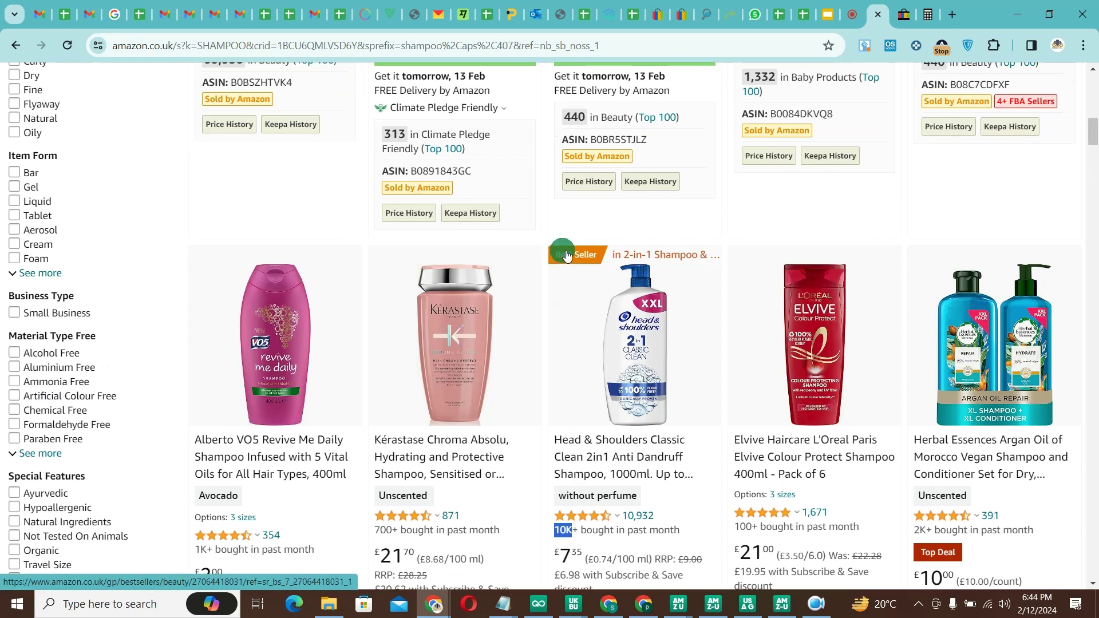
{"action": "scroll", "coordinate": [564, 258], "scroll_direction": "down", "scroll_amount": 5}
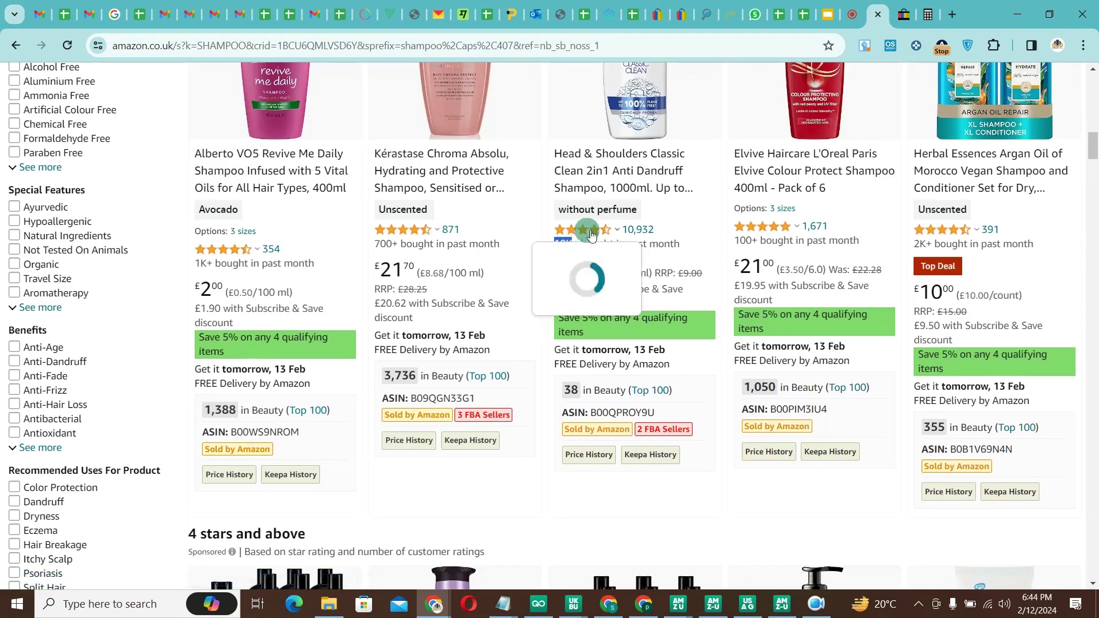
On eBay, highlight the sold prices of the 10 Feb 2024 shampoo and the 9 Feb shampoo with the 20% multi-buy offer.
{"action": "left_click", "coordinate": [904, 14]}
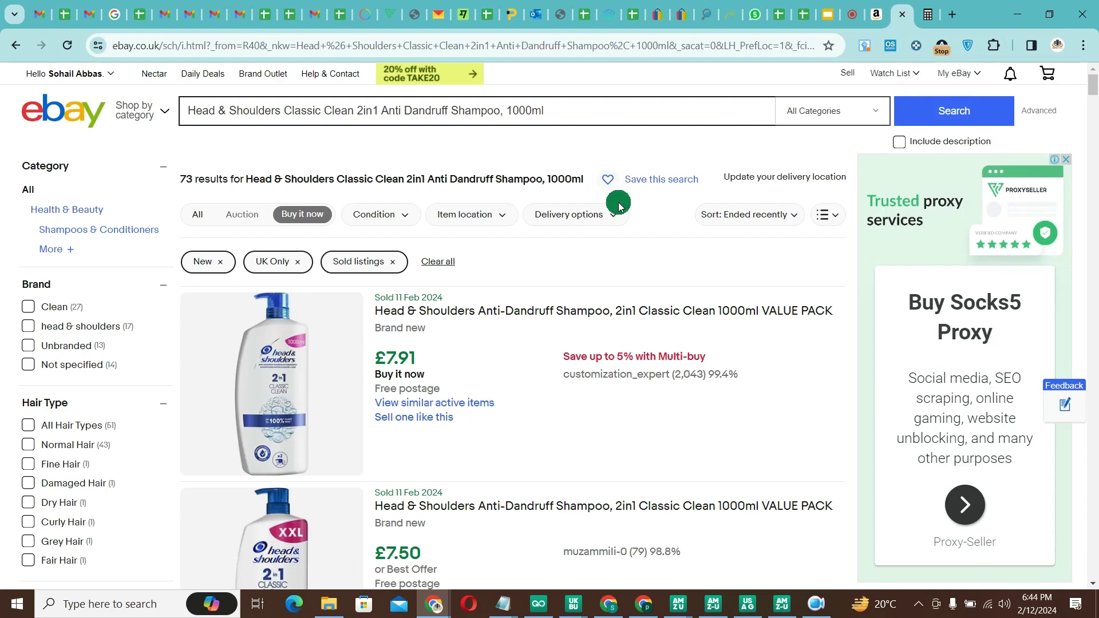
{"action": "scroll", "coordinate": [619, 205], "scroll_direction": "down", "scroll_amount": 5}
{"action": "scroll", "coordinate": [454, 368], "scroll_direction": "down", "scroll_amount": 5}
{"action": "double_click", "coordinate": [423, 373]}
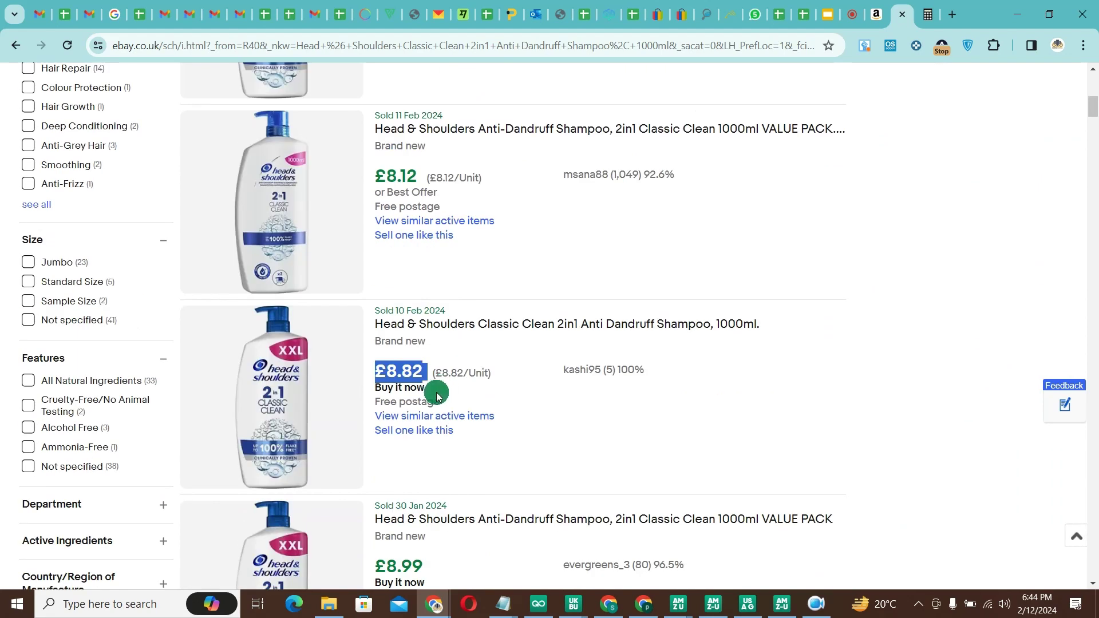
{"action": "scroll", "coordinate": [437, 395], "scroll_direction": "down", "scroll_amount": 5}
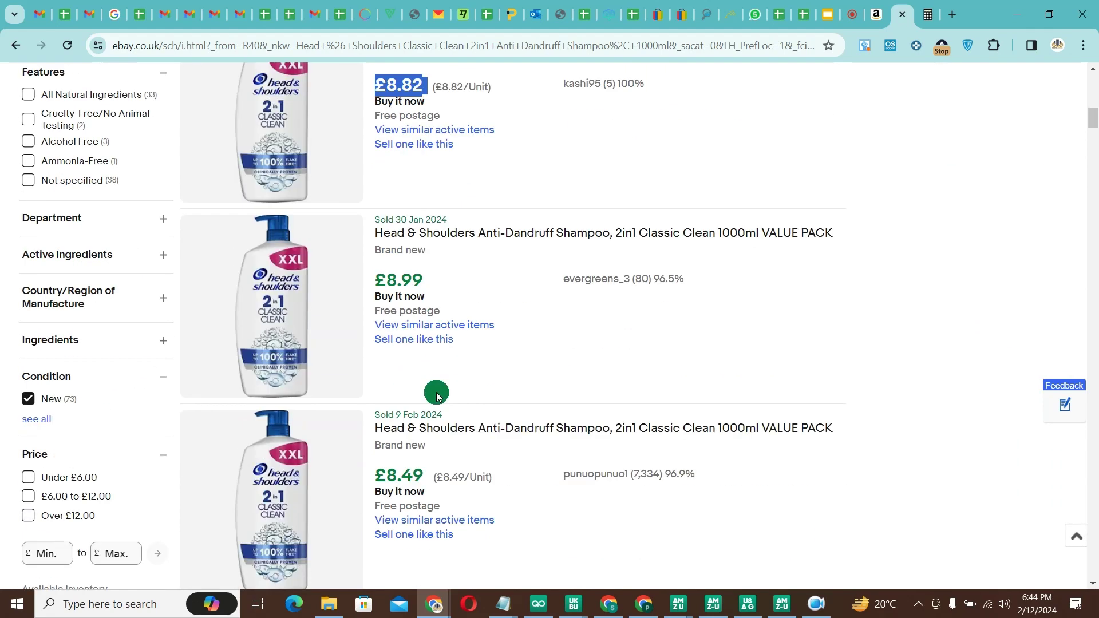
{"action": "scroll", "coordinate": [437, 395], "scroll_direction": "down", "scroll_amount": 10}
{"action": "scroll", "coordinate": [437, 393], "scroll_direction": "up", "scroll_amount": 5}
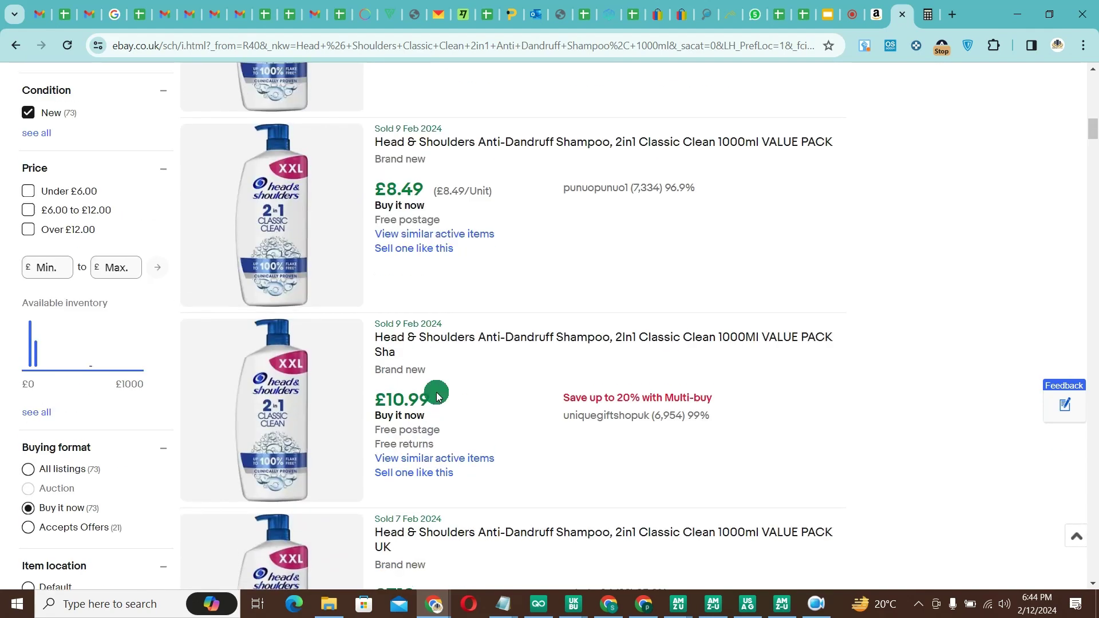
{"action": "left_click_drag", "start_coordinate": [449, 397], "coordinate": [384, 407]}
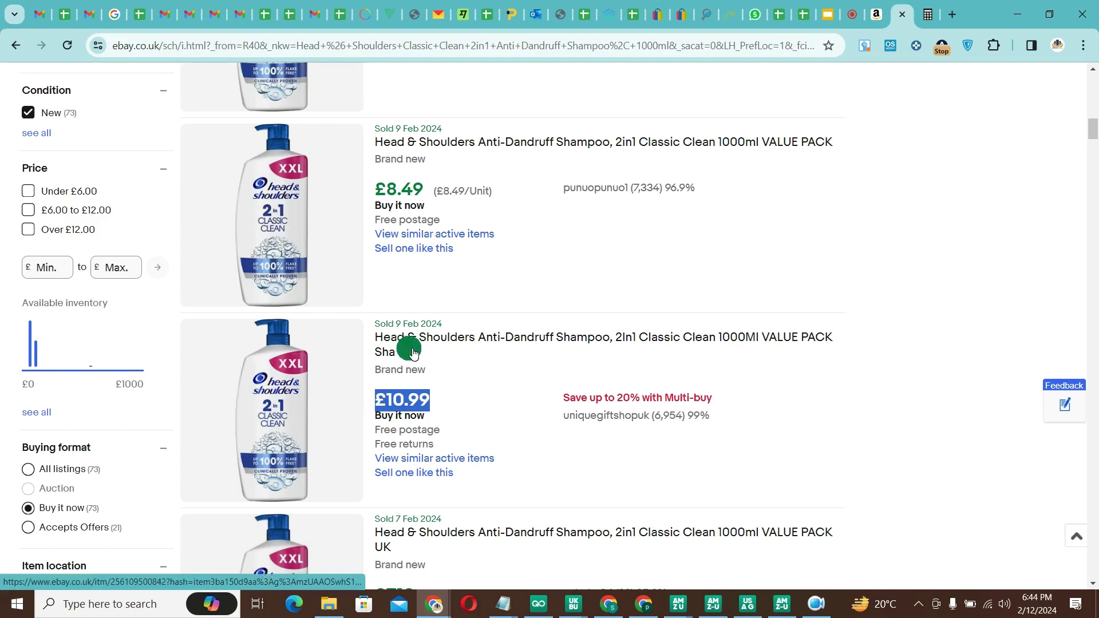
Scan the older shampoo sales from early February 2024 and compare their prices with the newest sold listings.
{"action": "scroll", "coordinate": [413, 352], "scroll_direction": "down", "scroll_amount": 5}
{"action": "scroll", "coordinate": [413, 353], "scroll_direction": "down", "scroll_amount": 10}
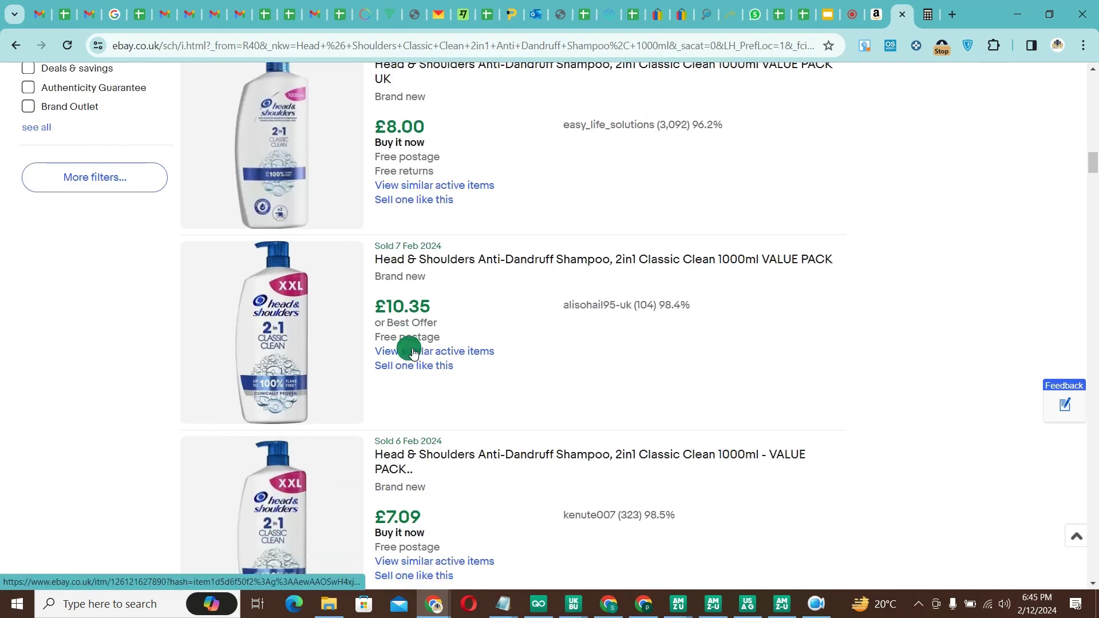
{"action": "scroll", "coordinate": [414, 352], "scroll_direction": "down", "scroll_amount": 15}
{"action": "scroll", "coordinate": [413, 353], "scroll_direction": "up", "scroll_amount": 20}
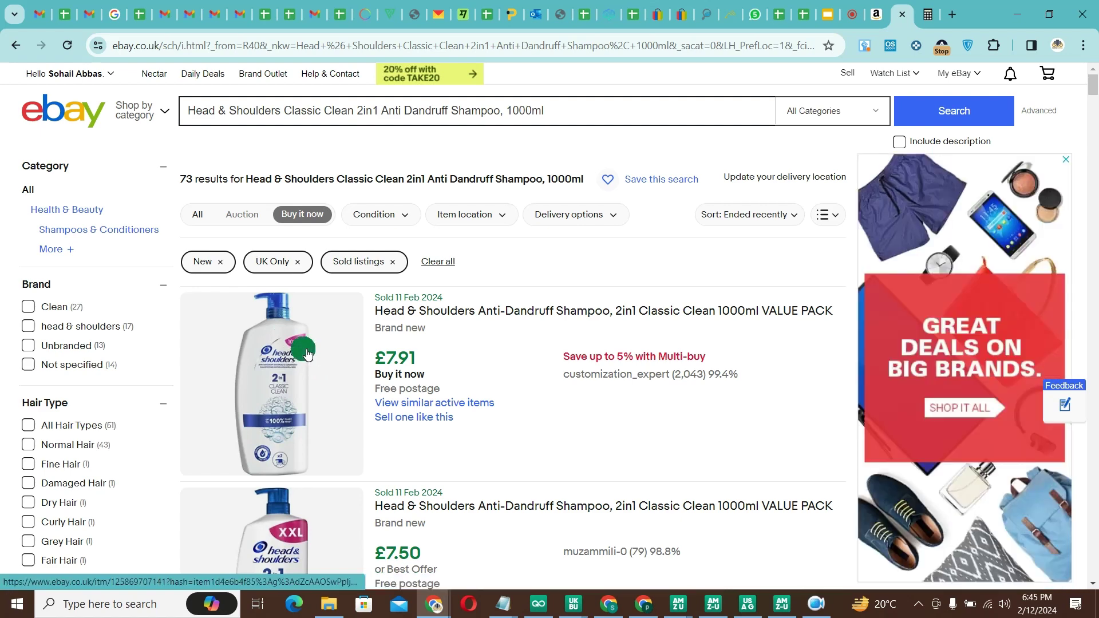
{"action": "scroll", "coordinate": [307, 353], "scroll_direction": "down", "scroll_amount": 20}
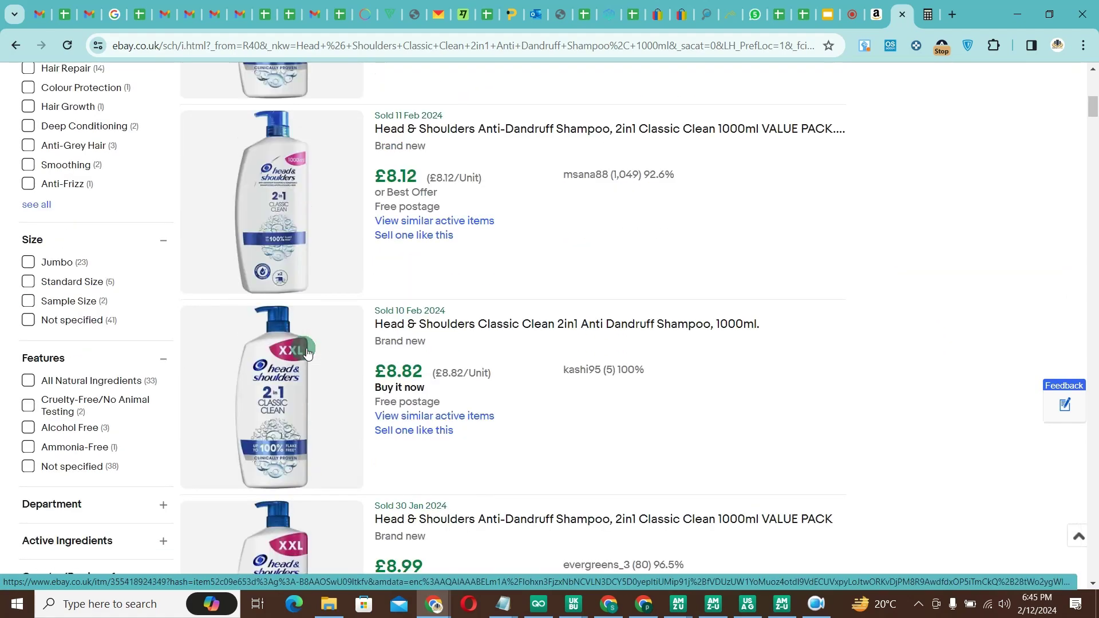
{"action": "scroll", "coordinate": [308, 354], "scroll_direction": "down", "scroll_amount": 5}
{"action": "scroll", "coordinate": [307, 354], "scroll_direction": "up", "scroll_amount": 20}
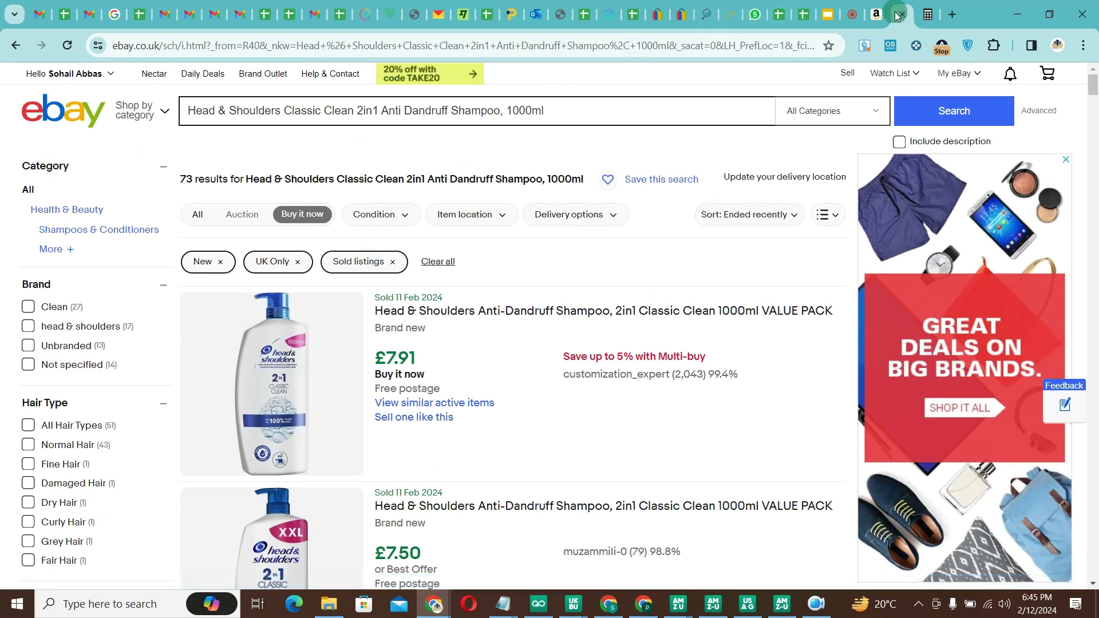
Review the shampoo's Amazon UK listing once more and compare it with the latest eBay sold listings.
{"action": "left_click", "coordinate": [877, 14]}
{"action": "scroll", "coordinate": [595, 195], "scroll_direction": "up", "scroll_amount": 5}
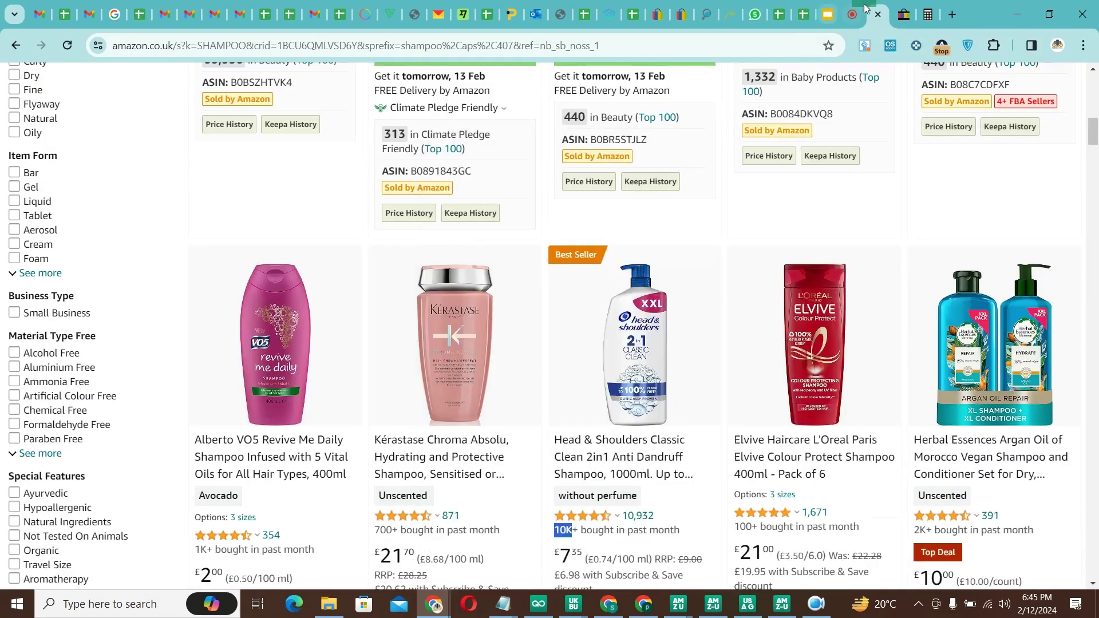
{"action": "key", "text": "ctrl+Tab"}
{"action": "scroll", "coordinate": [658, 234], "scroll_direction": "down", "scroll_amount": 15}
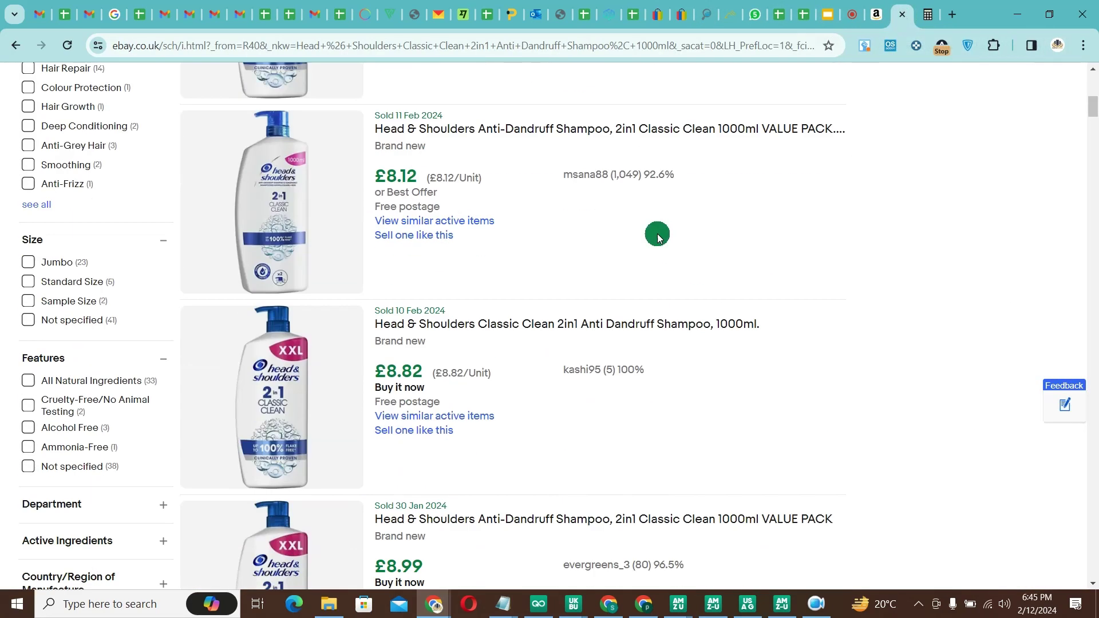
{"action": "scroll", "coordinate": [661, 240], "scroll_direction": "up", "scroll_amount": 12}
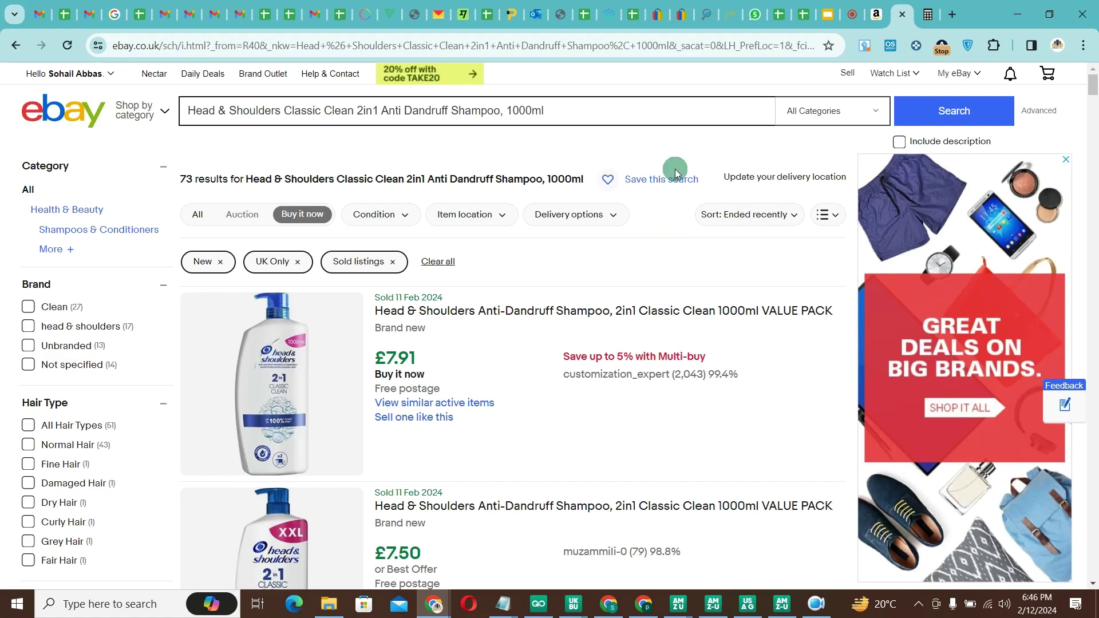
Browse the Amazon UK shampoo results around the best-selling Head & Shoulders Classic Clean 1000ml and compare the neighbouring products.
{"action": "key", "text": "ctrl+shift+Tab"}
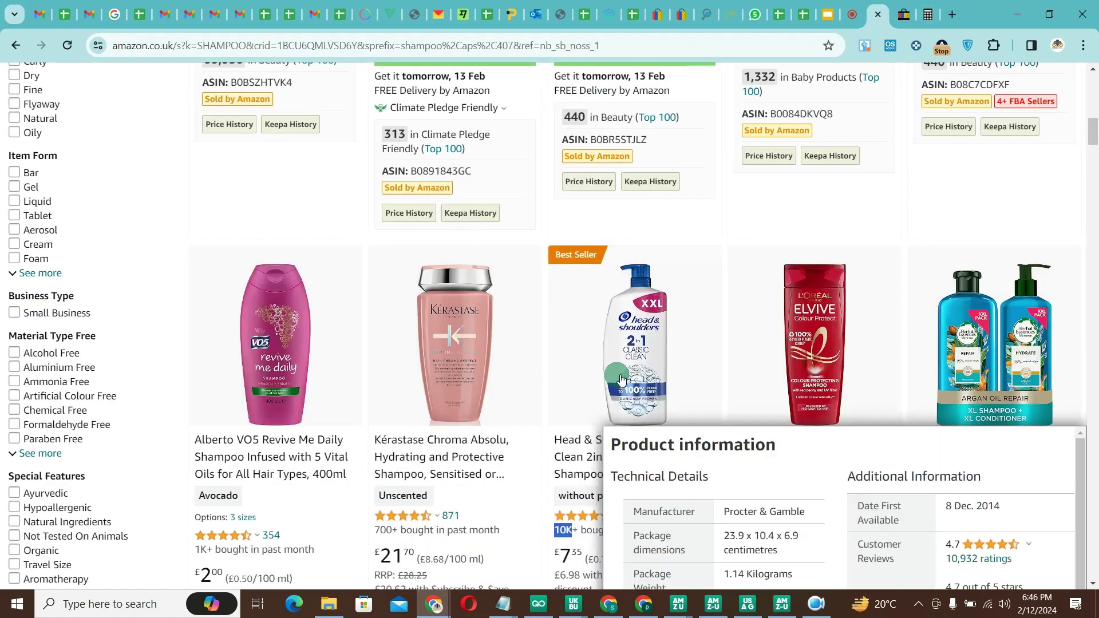
{"action": "scroll", "coordinate": [630, 373], "scroll_direction": "down", "scroll_amount": 15}
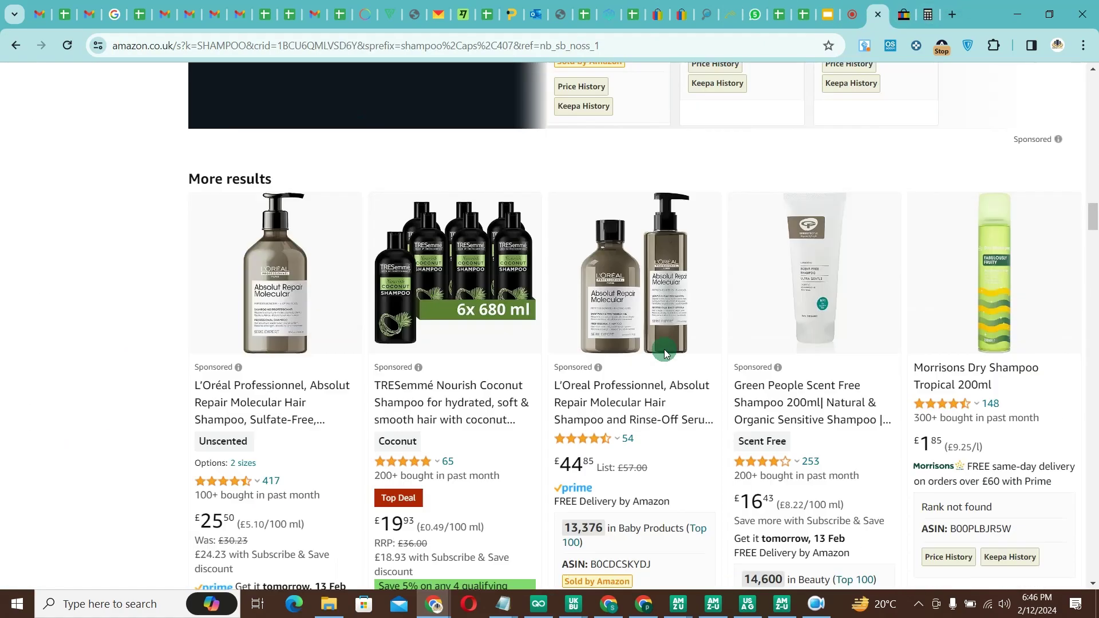
{"action": "scroll", "coordinate": [654, 358], "scroll_direction": "down", "scroll_amount": 12}
{"action": "scroll", "coordinate": [643, 374], "scroll_direction": "up", "scroll_amount": 20}
{"action": "scroll", "coordinate": [644, 311], "scroll_direction": "down", "scroll_amount": 5}
{"action": "scroll", "coordinate": [643, 305], "scroll_direction": "up", "scroll_amount": 5}
{"action": "mouse_move", "coordinate": [644, 352]}
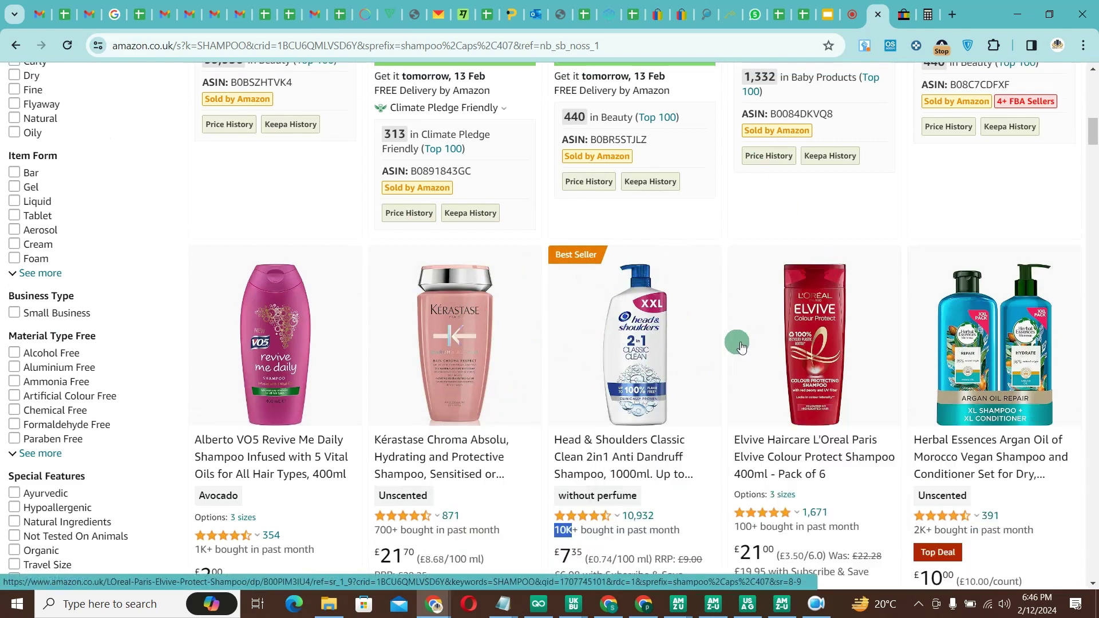
Open the Head & Shoulders Classic Clean 1000ml product page on Amazon UK and check the offers from other new sellers.
{"action": "left_click", "coordinate": [573, 450]}
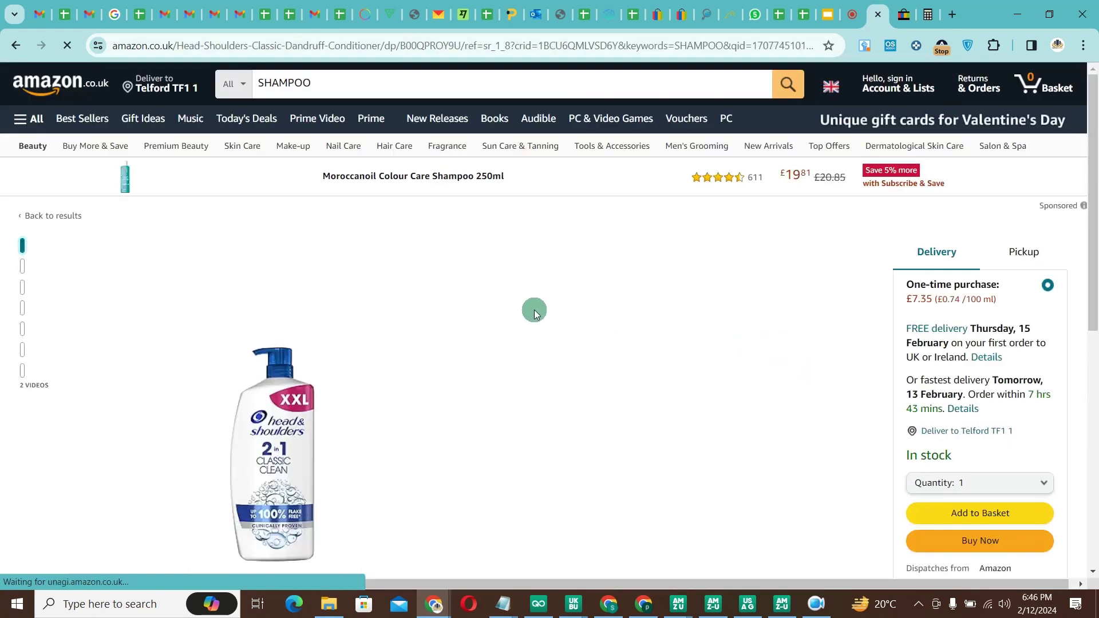
{"action": "scroll", "coordinate": [686, 291], "scroll_direction": "down", "scroll_amount": 5}
{"action": "scroll", "coordinate": [687, 291], "scroll_direction": "down", "scroll_amount": 3}
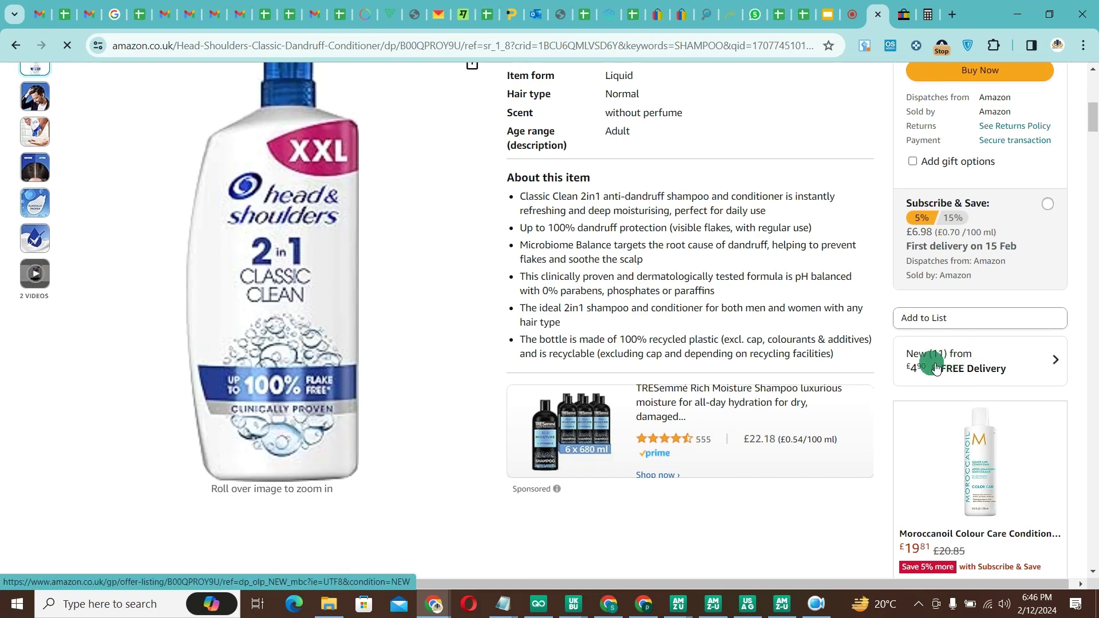
Return to the shampoo's eBay sold listings and check the prices and sellers of the February 2024 sales.
{"action": "left_click", "coordinate": [904, 14]}
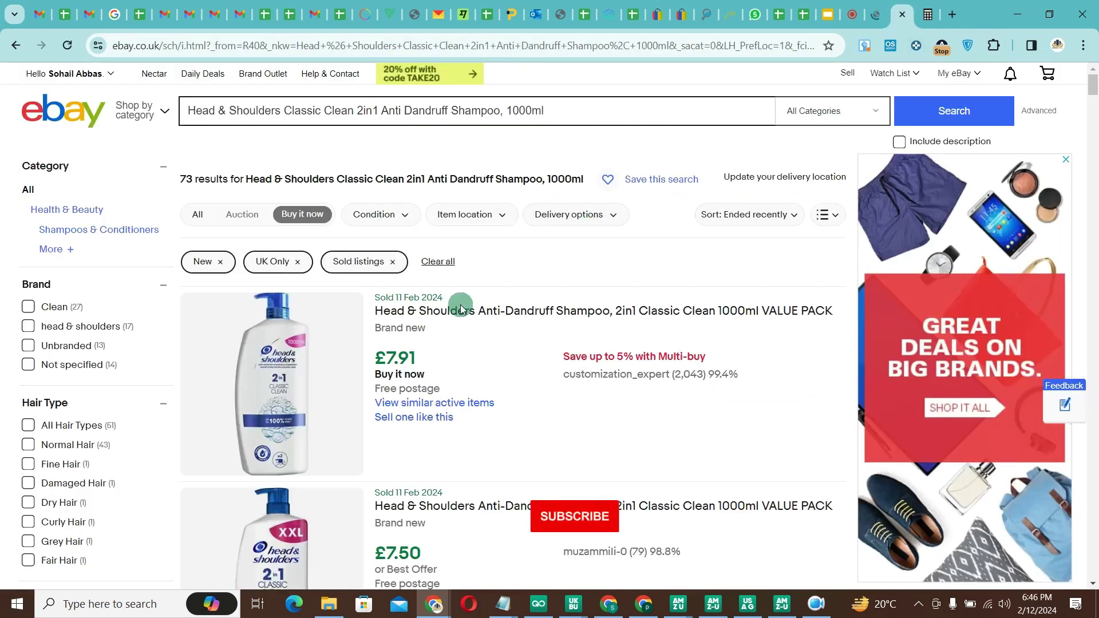
{"action": "scroll", "coordinate": [421, 343], "scroll_direction": "down", "scroll_amount": 8}
{"action": "scroll", "coordinate": [421, 342], "scroll_direction": "down", "scroll_amount": 20}
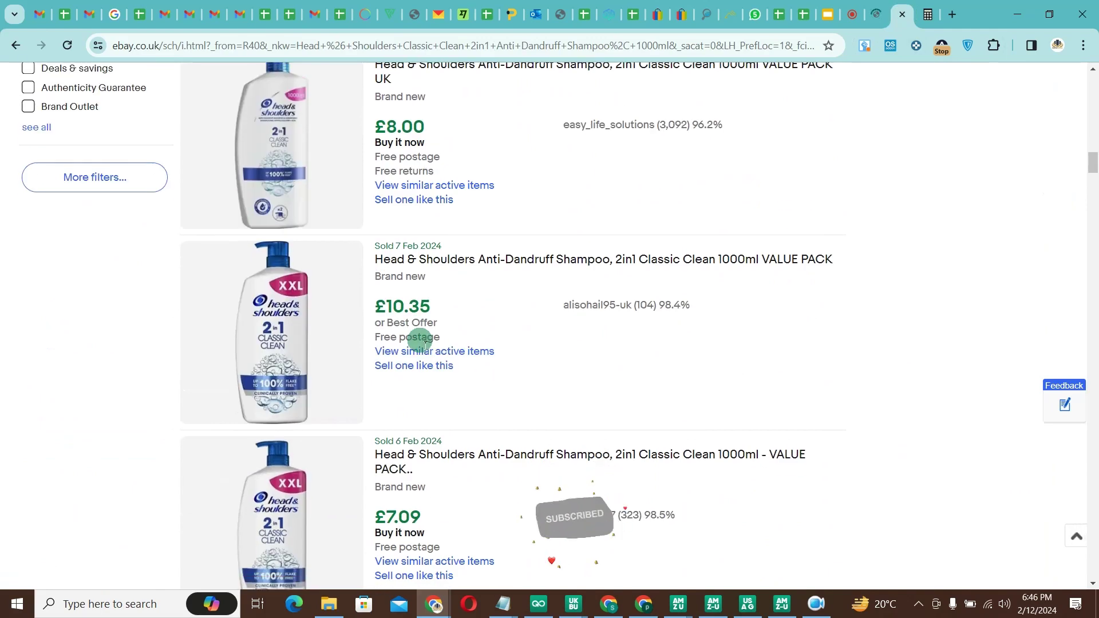
{"action": "scroll", "coordinate": [420, 342], "scroll_direction": "up", "scroll_amount": 20}
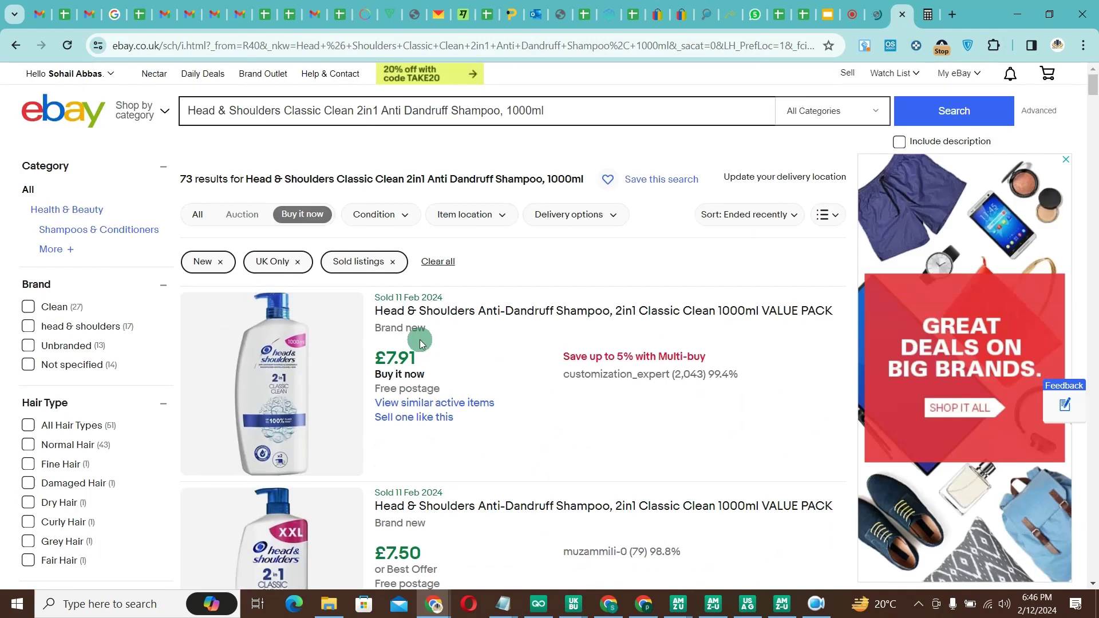
{"action": "scroll", "coordinate": [421, 343], "scroll_direction": "down", "scroll_amount": 15}
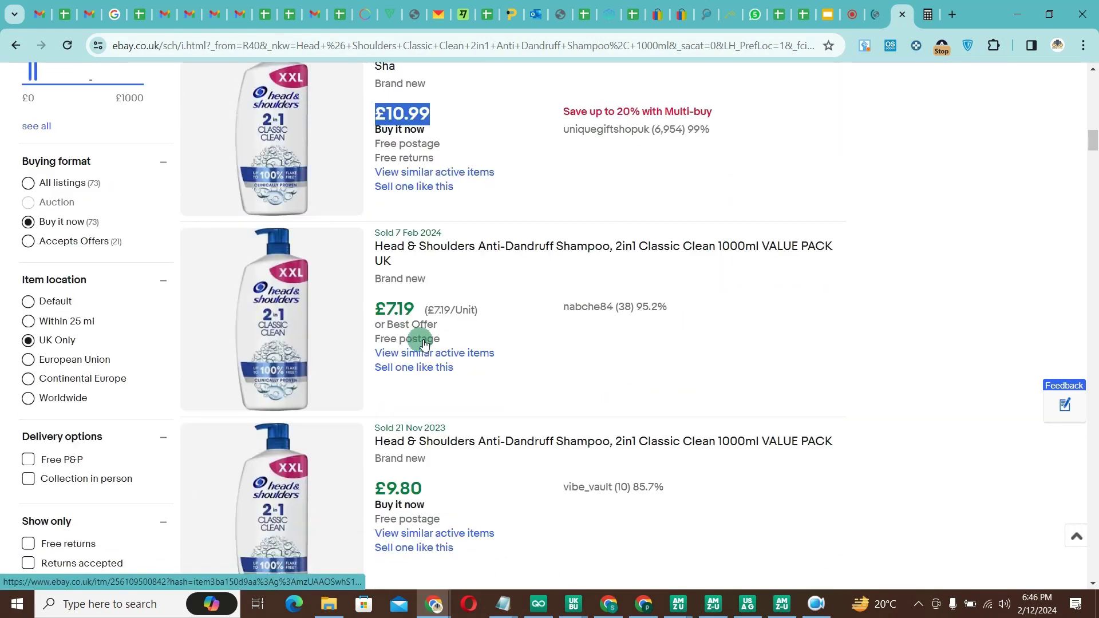
{"action": "scroll", "coordinate": [424, 344], "scroll_direction": "down", "scroll_amount": 10}
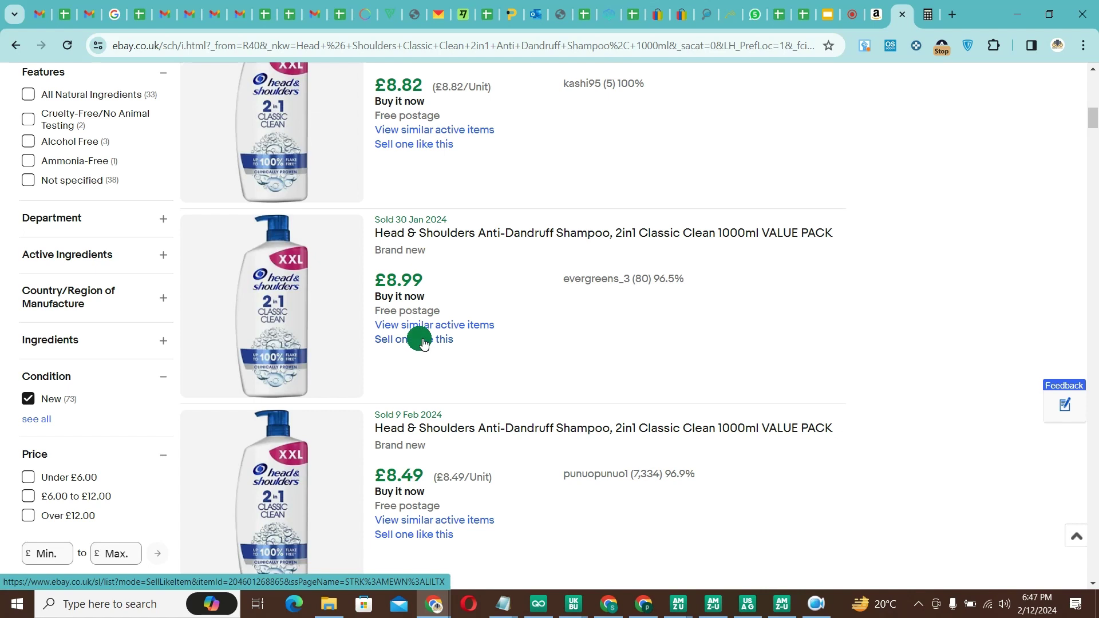
Scan the shampoo's sold listings back to late 2023, comparing older sale prices and sellers with the newest sales.
{"action": "scroll", "coordinate": [432, 258], "scroll_direction": "up", "scroll_amount": 10}
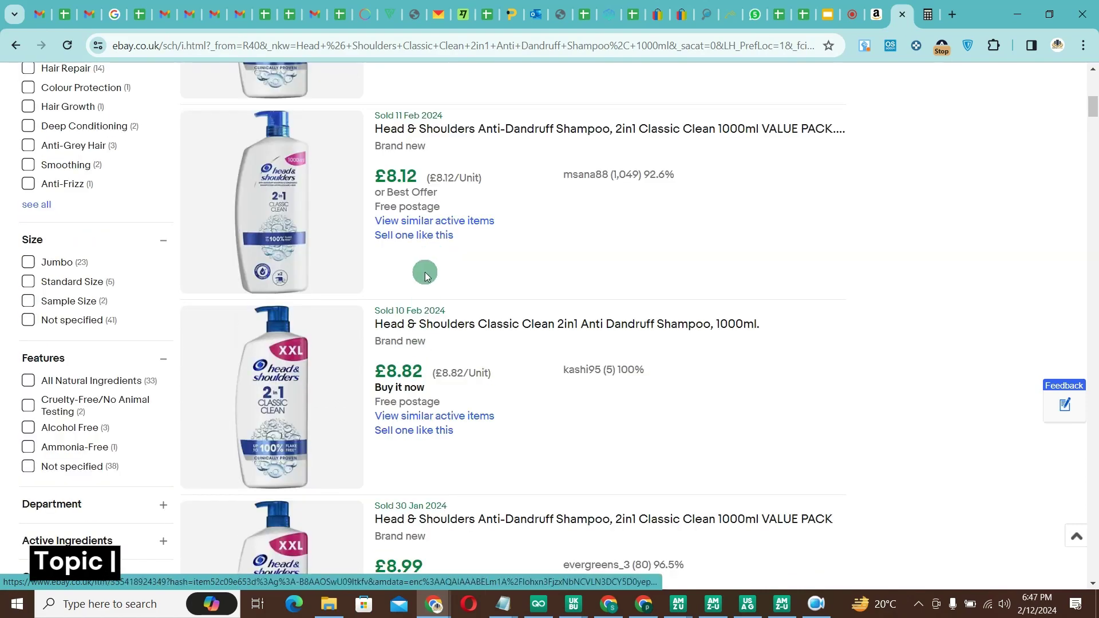
{"action": "scroll", "coordinate": [469, 301], "scroll_direction": "down", "scroll_amount": 15}
{"action": "scroll", "coordinate": [468, 301], "scroll_direction": "down", "scroll_amount": 20}
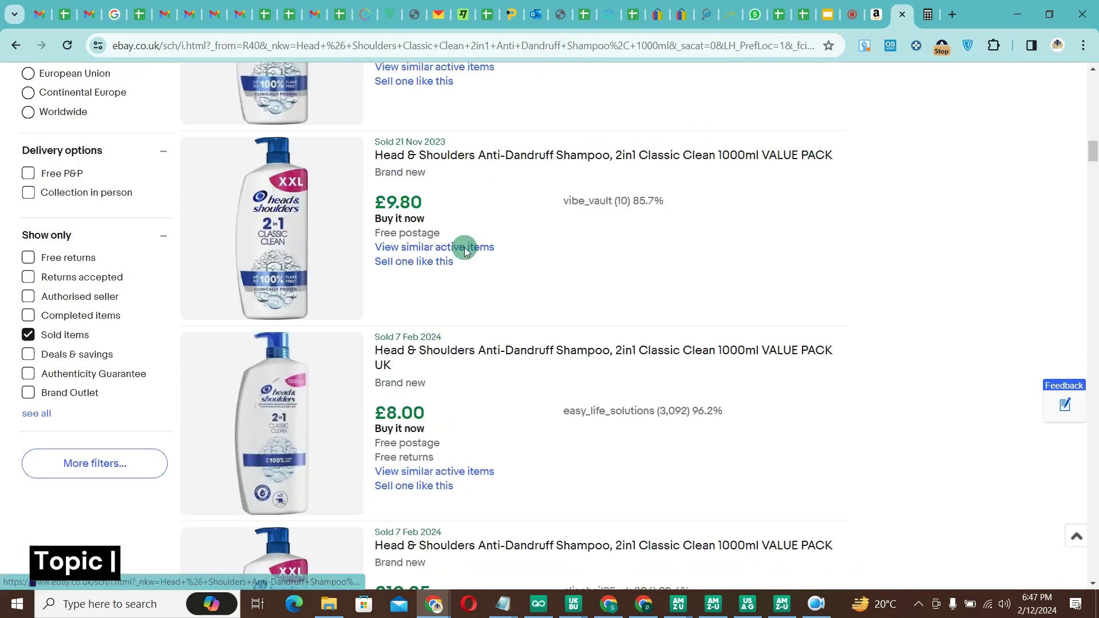
{"action": "scroll", "coordinate": [464, 247], "scroll_direction": "up", "scroll_amount": 20}
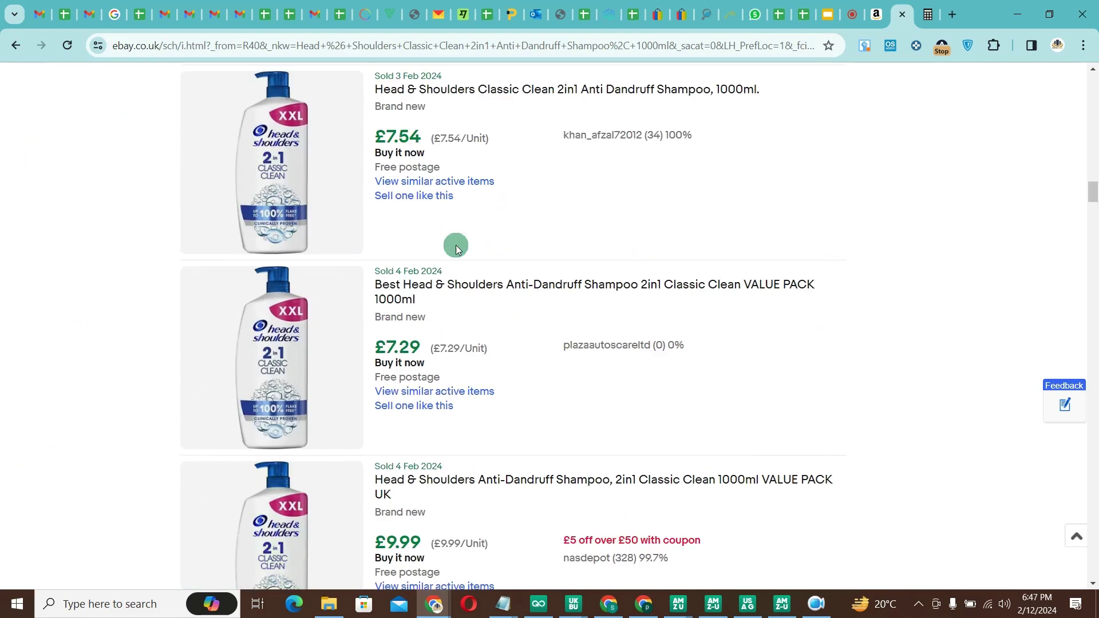
{"action": "scroll", "coordinate": [456, 247], "scroll_direction": "up", "scroll_amount": 10}
{"action": "scroll", "coordinate": [405, 241], "scroll_direction": "down", "scroll_amount": 20}
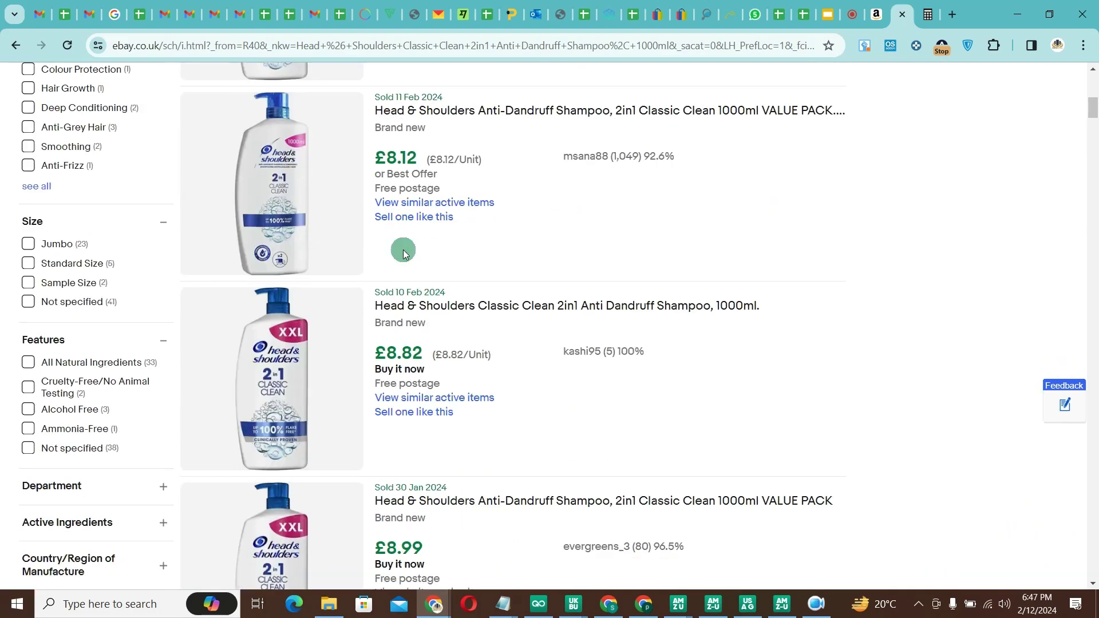
{"action": "scroll", "coordinate": [401, 249], "scroll_direction": "down", "scroll_amount": 20}
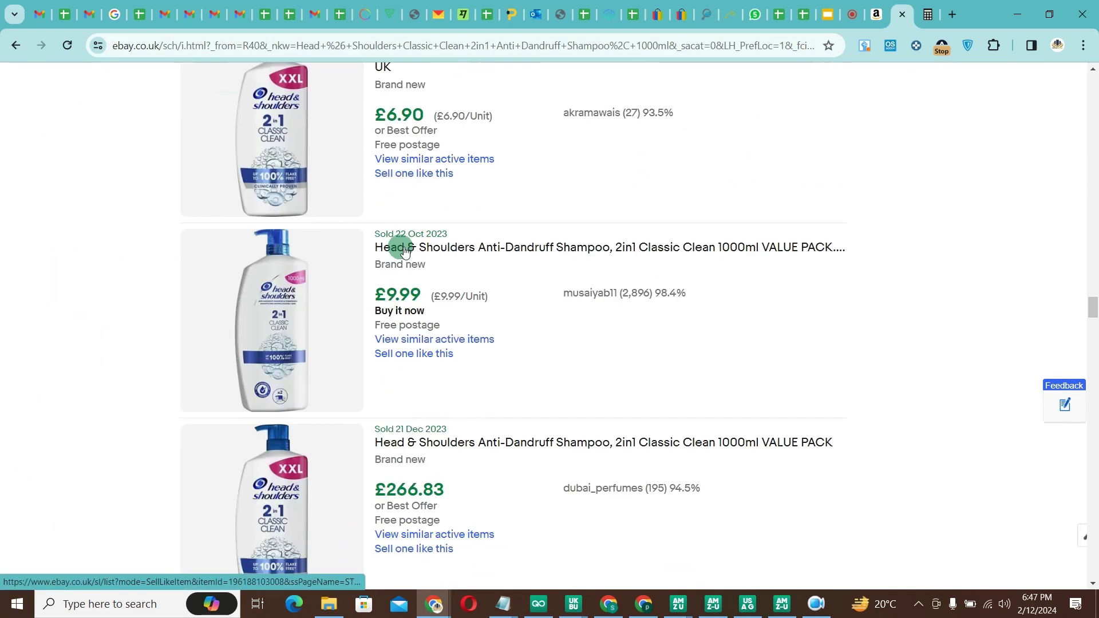
{"action": "scroll", "coordinate": [335, 251], "scroll_direction": "up", "scroll_amount": 20}
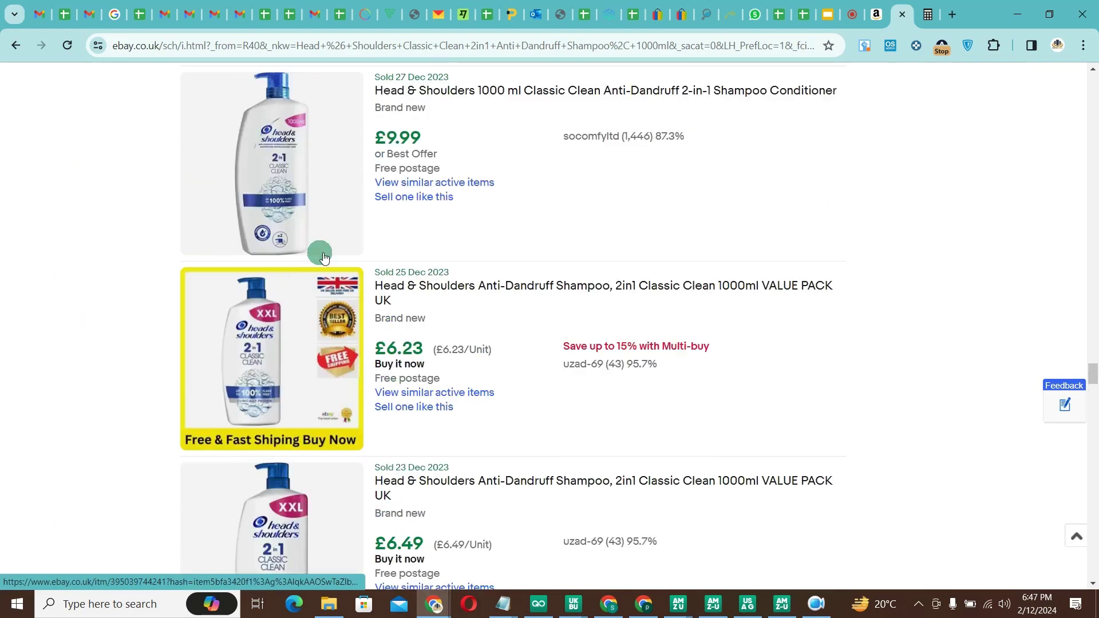
{"action": "scroll", "coordinate": [324, 258], "scroll_direction": "up", "scroll_amount": 20}
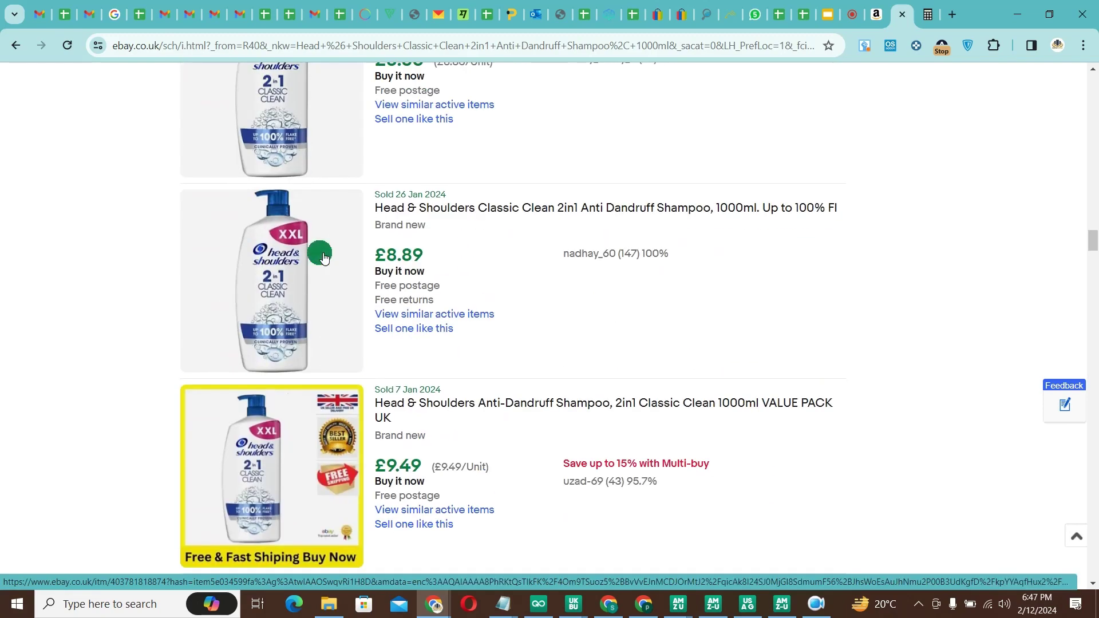
{"action": "scroll", "coordinate": [325, 258], "scroll_direction": "up", "scroll_amount": 15}
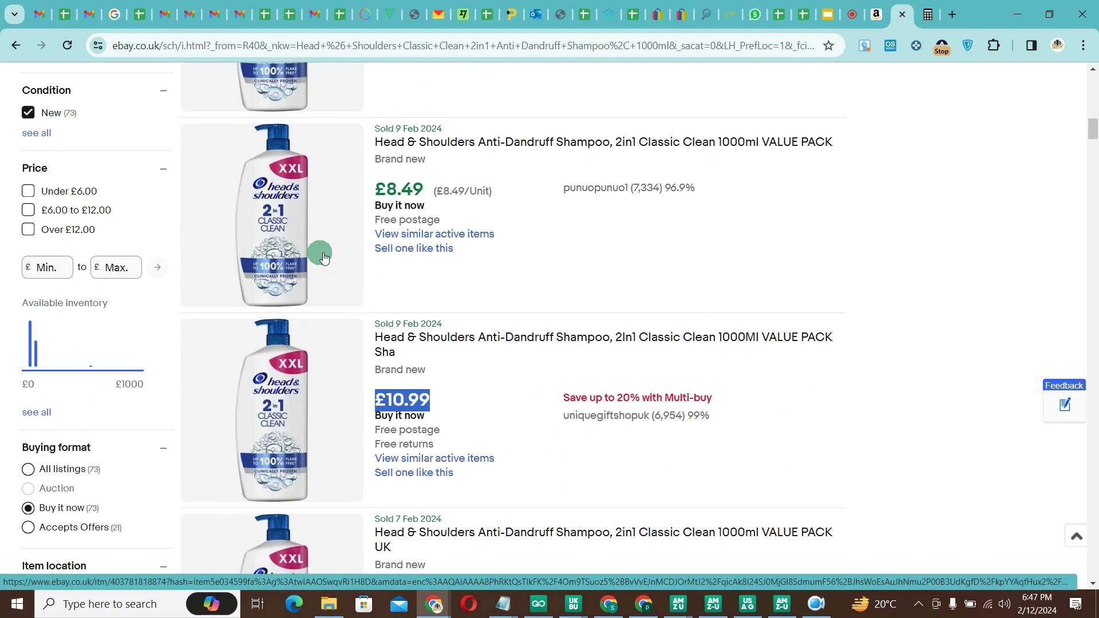
{"action": "scroll", "coordinate": [324, 258], "scroll_direction": "up", "scroll_amount": 1}
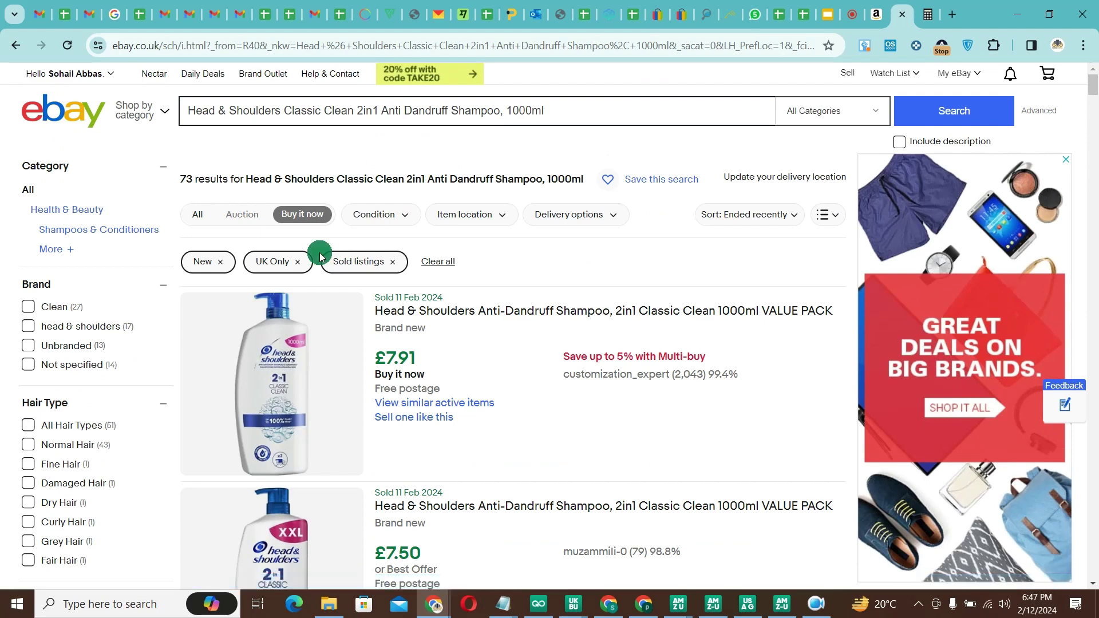
{"action": "left_click", "coordinate": [335, 222]}
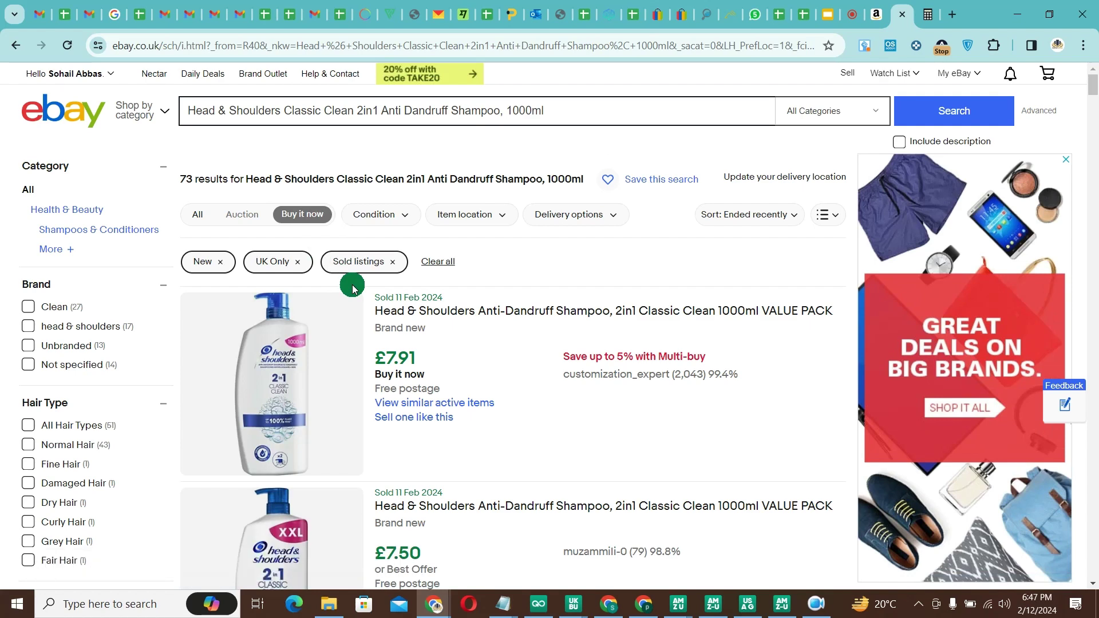
Review the shampoo's Amazon UK product page, including the new-seller offers, price history, current price and past-month purchases.
{"action": "left_click", "coordinate": [876, 14]}
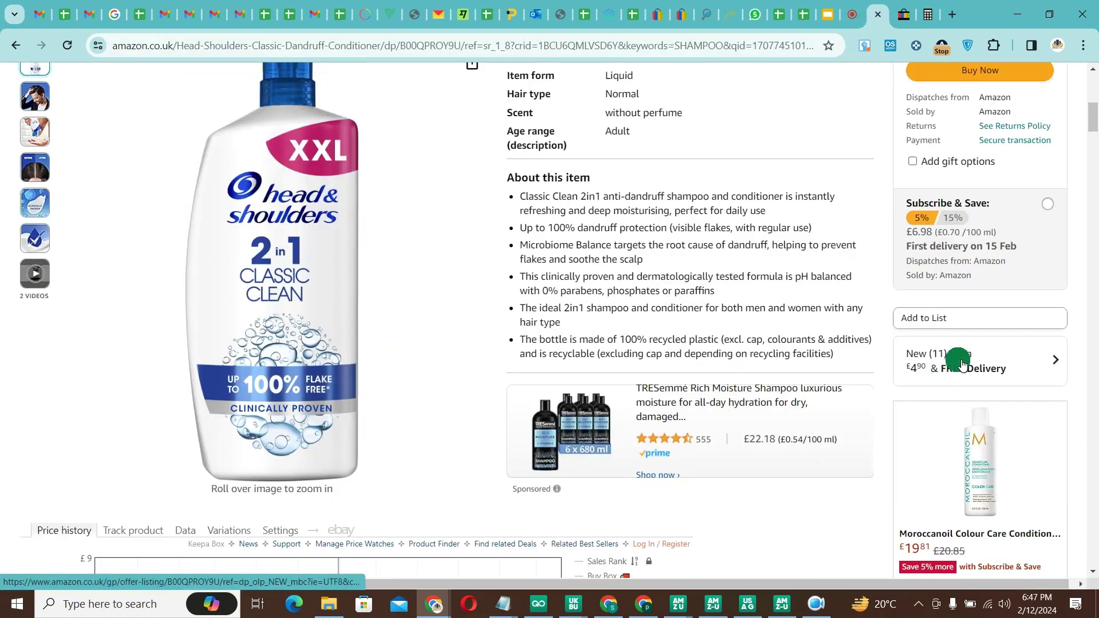
{"action": "scroll", "coordinate": [417, 321], "scroll_direction": "down", "scroll_amount": 10}
{"action": "scroll", "coordinate": [417, 321], "scroll_direction": "down", "scroll_amount": 5}
{"action": "key", "text": "Home"}
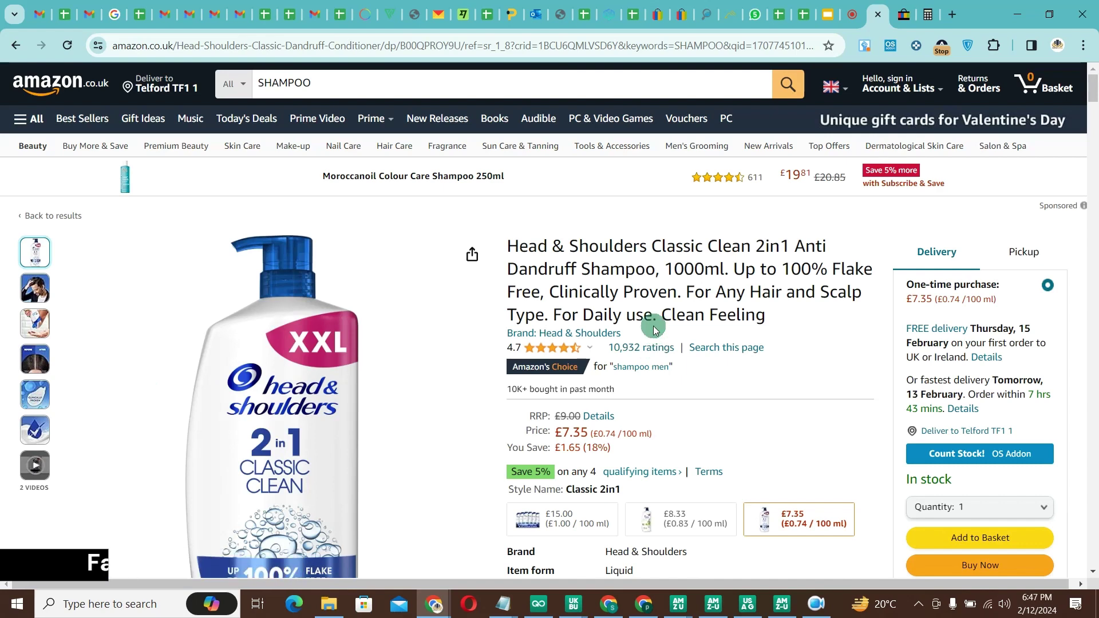
Go back to the eBay sold results and review the shampoo sales from 10 and 11 Feb 2024.
{"action": "left_click", "coordinate": [897, 20]}
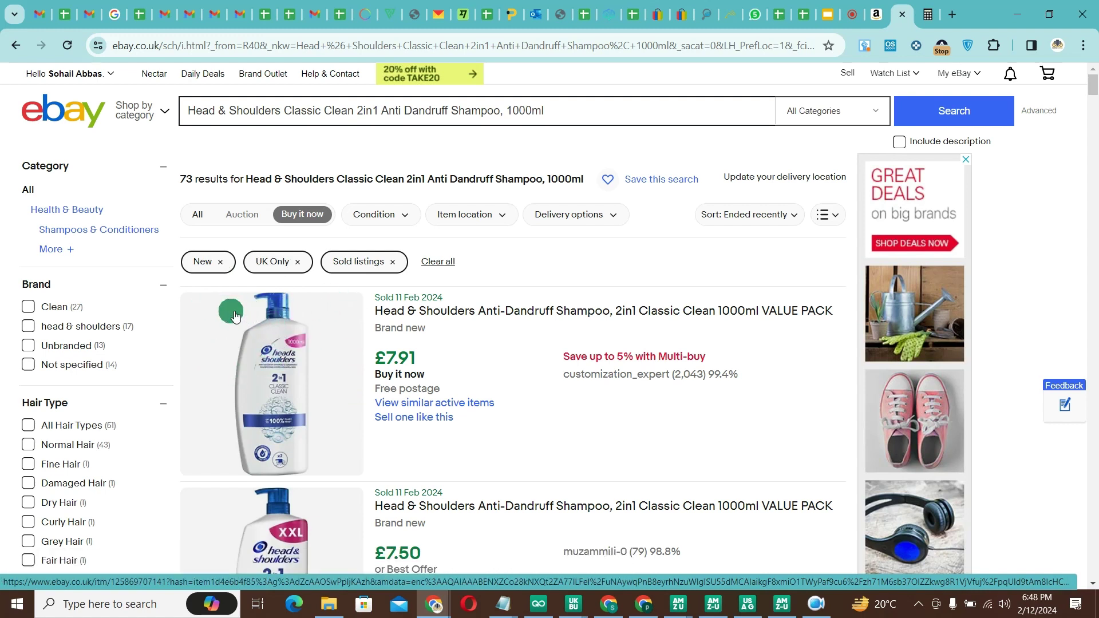
{"action": "left_click", "coordinate": [208, 314]}
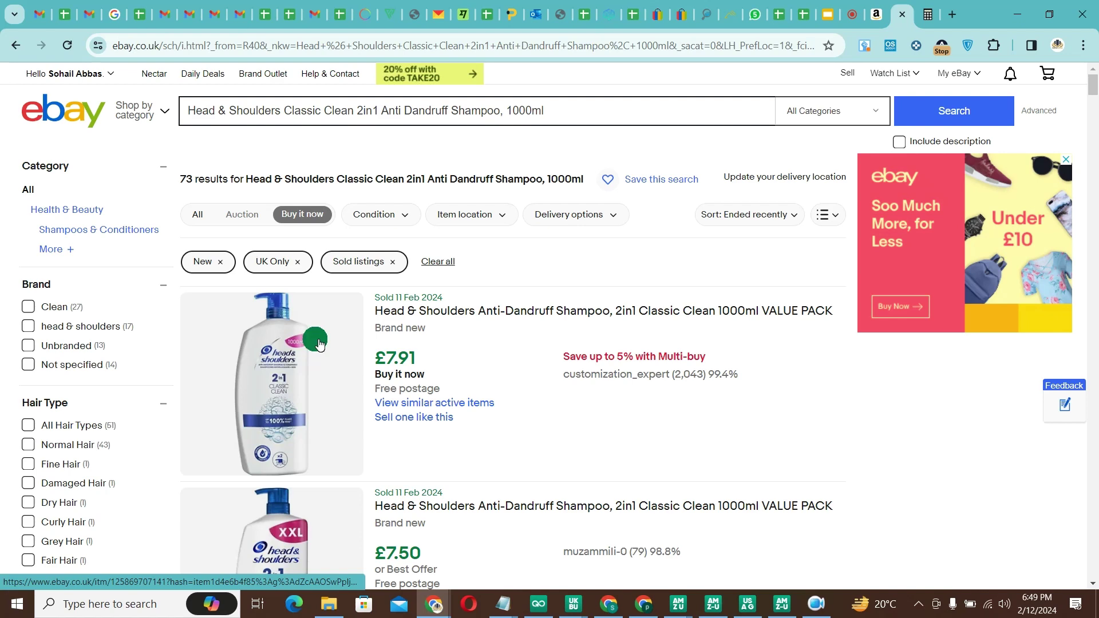
{"action": "scroll", "coordinate": [448, 339], "scroll_direction": "down", "scroll_amount": 10}
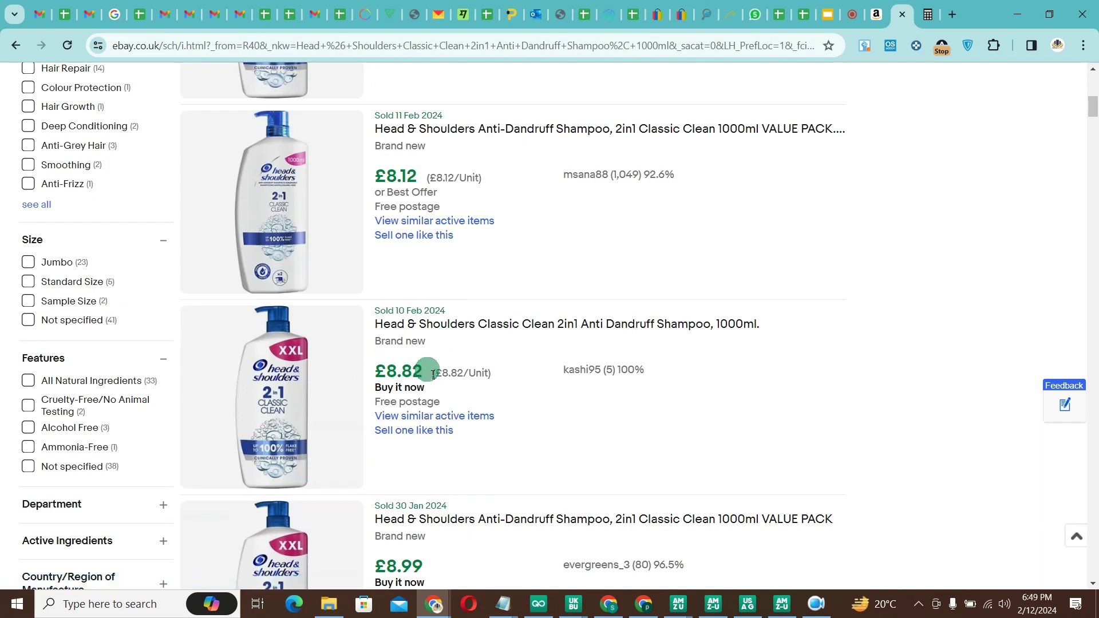
In the UK eBay Fee Calculator, set the shampoo's sold price to £8.99.
{"action": "left_click", "coordinate": [928, 15]}
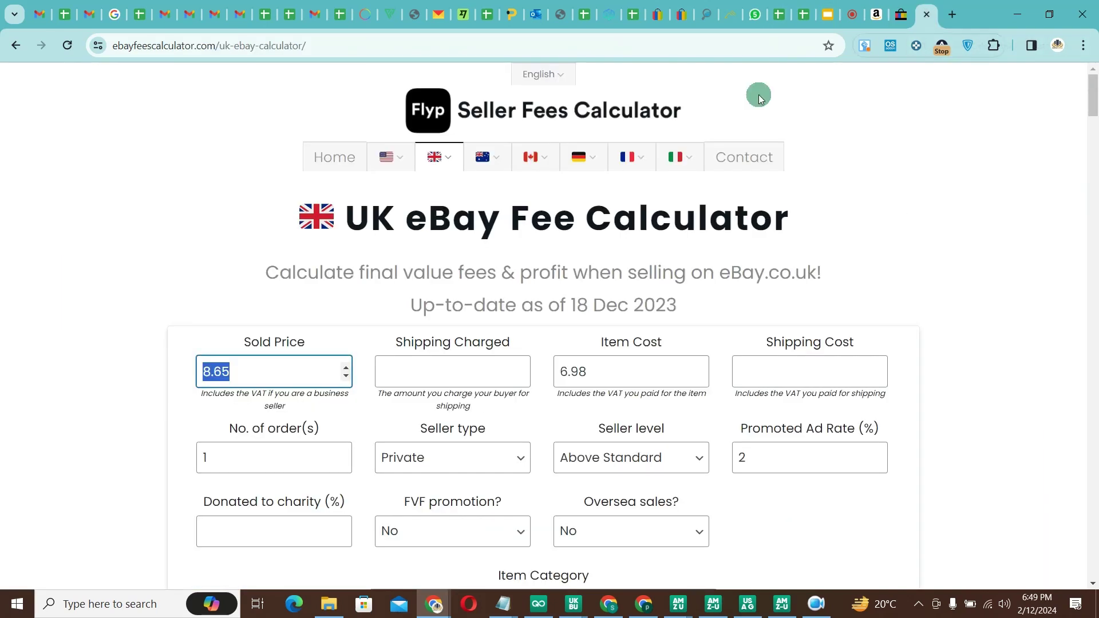
{"action": "left_click", "coordinate": [589, 368]}
{"action": "left_click", "coordinate": [256, 382]}
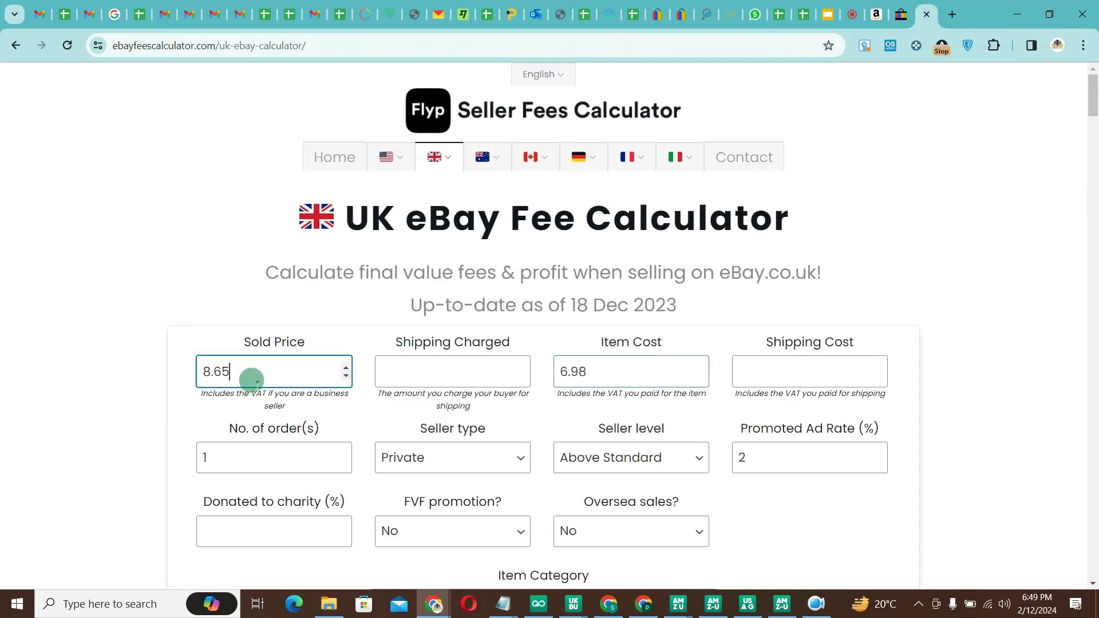
{"action": "key", "text": "BackSpace"}
{"action": "key", "text": "BackSpace"}
{"action": "type", "text": "99"}
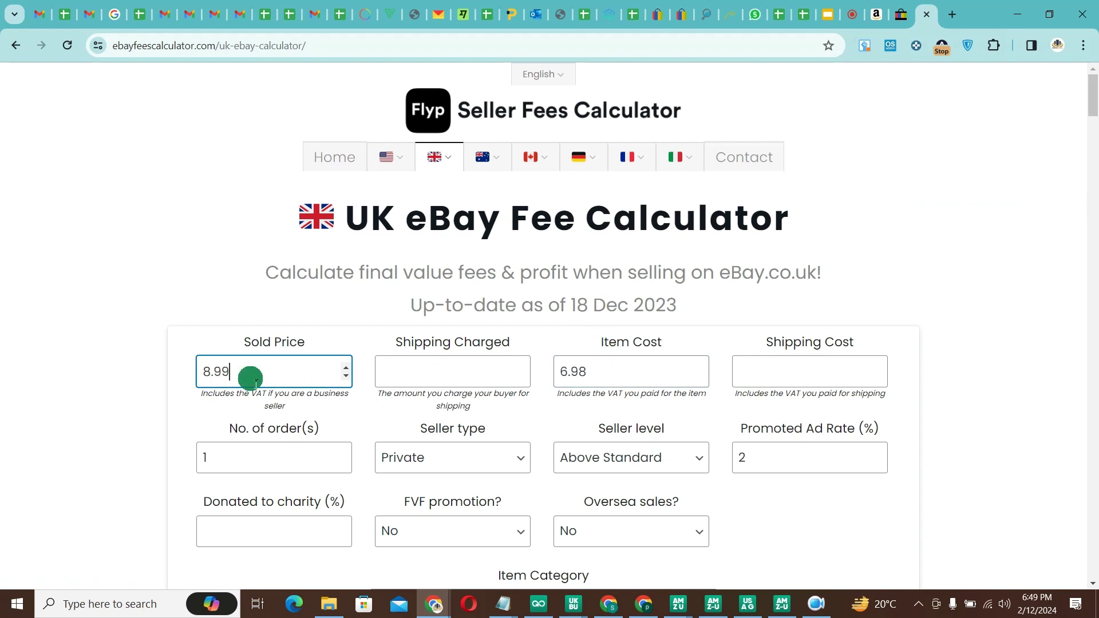
Highlight the total profit calculated for the £8.99 sold price and review the eBay fee breakdown.
{"action": "scroll", "coordinate": [1057, 286], "scroll_direction": "down", "scroll_amount": 5}
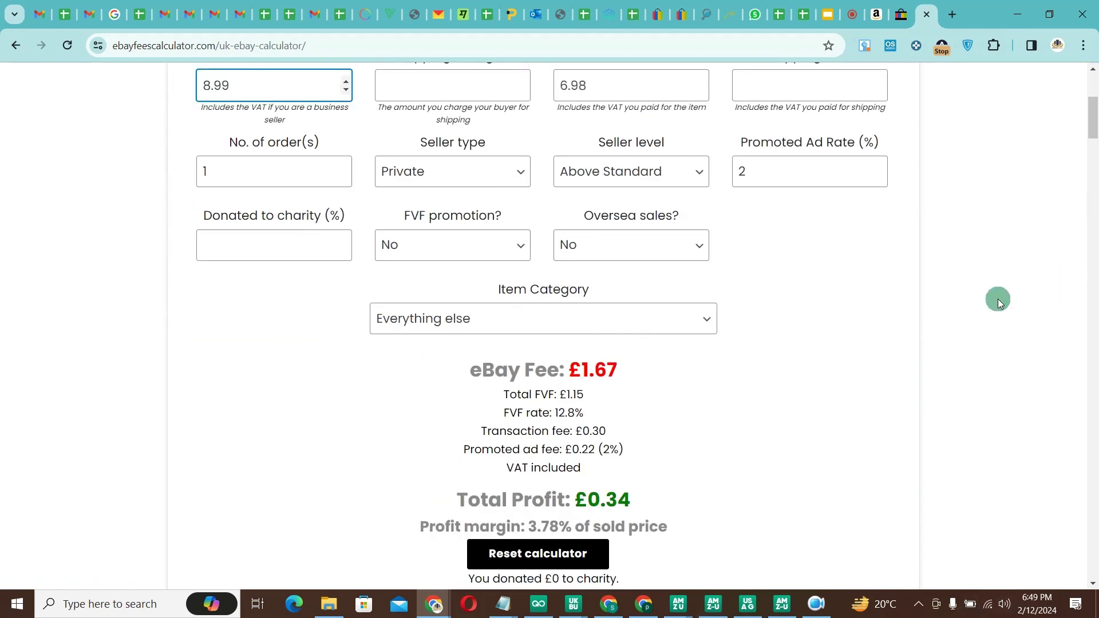
{"action": "left_click_drag", "start_coordinate": [631, 500], "coordinate": [588, 502]}
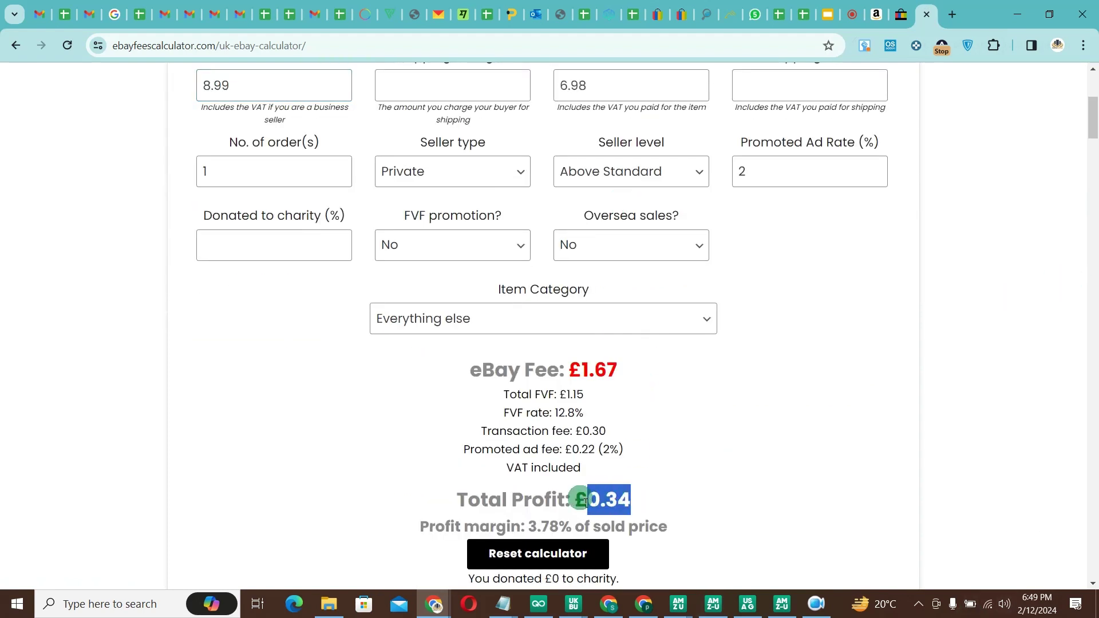
{"action": "left_click", "coordinate": [679, 443]}
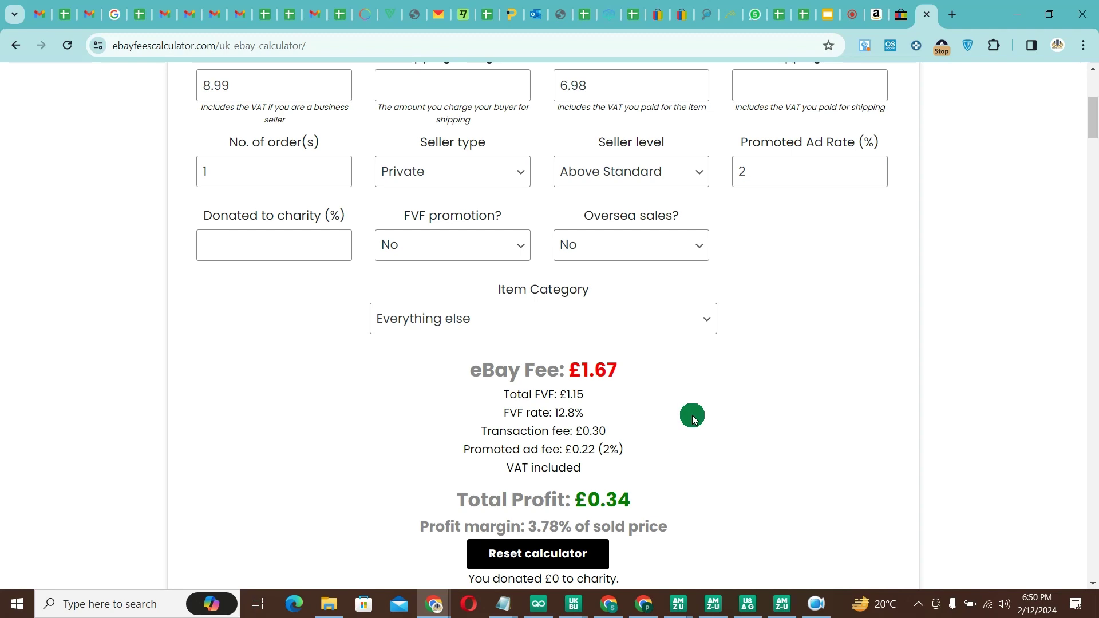
Recheck the calculator's entries against the fee results, highlighting the total profit and the item cost.
{"action": "scroll", "coordinate": [581, 260], "scroll_direction": "up", "scroll_amount": 5}
{"action": "scroll", "coordinate": [582, 262], "scroll_direction": "down", "scroll_amount": 10}
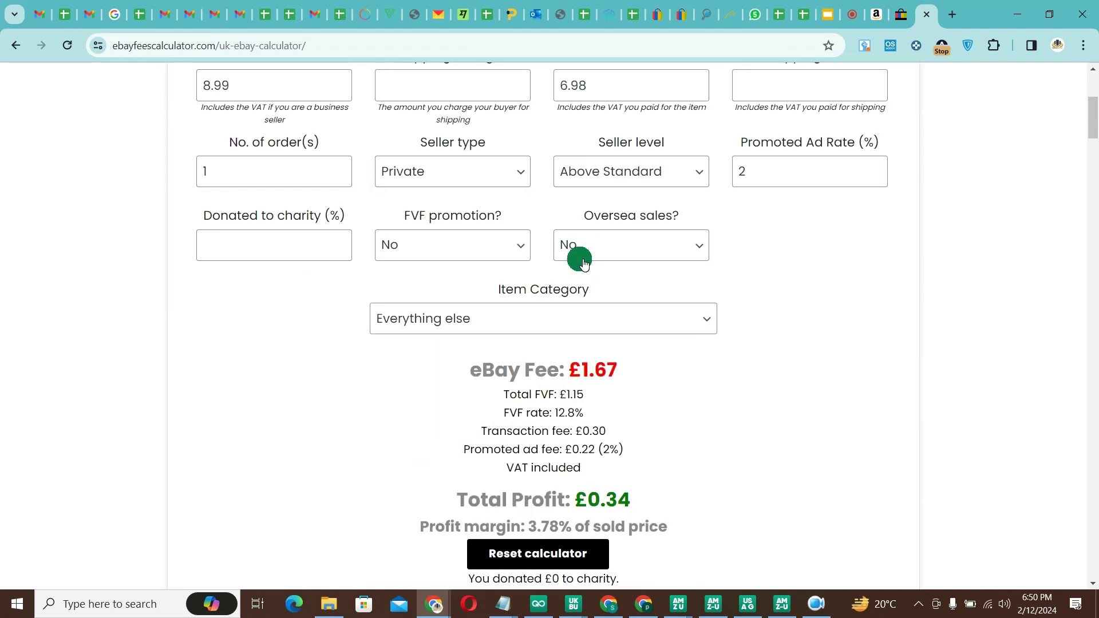
{"action": "scroll", "coordinate": [584, 264], "scroll_direction": "up", "scroll_amount": 5}
{"action": "scroll", "coordinate": [585, 274], "scroll_direction": "down", "scroll_amount": 5}
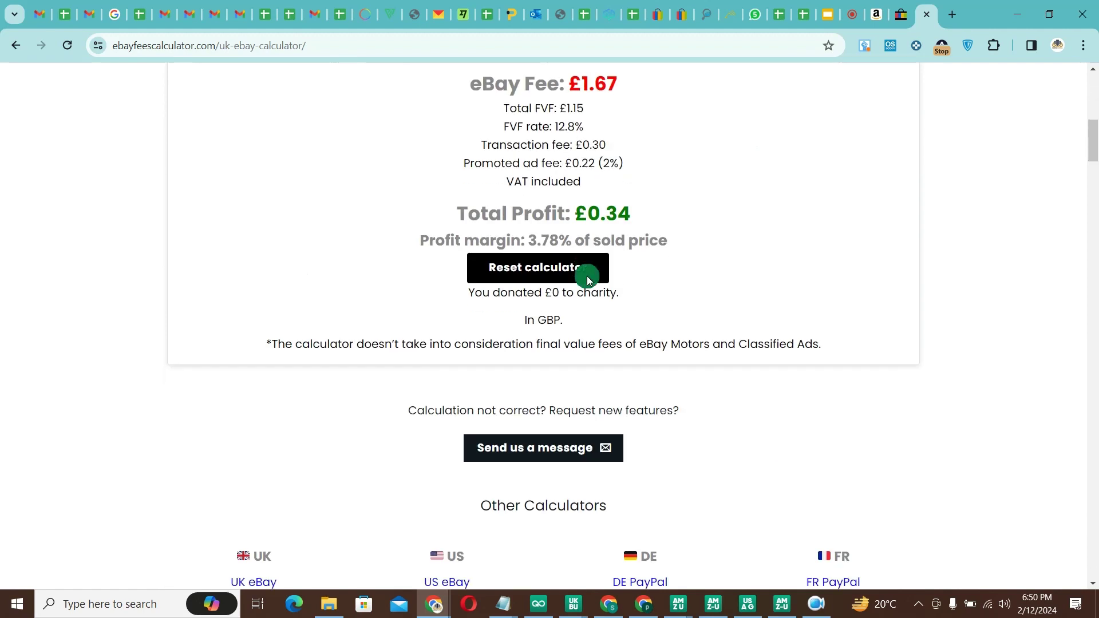
{"action": "left_click_drag", "start_coordinate": [632, 218], "coordinate": [584, 220]}
{"action": "scroll", "coordinate": [702, 342], "scroll_direction": "up", "scroll_amount": 5}
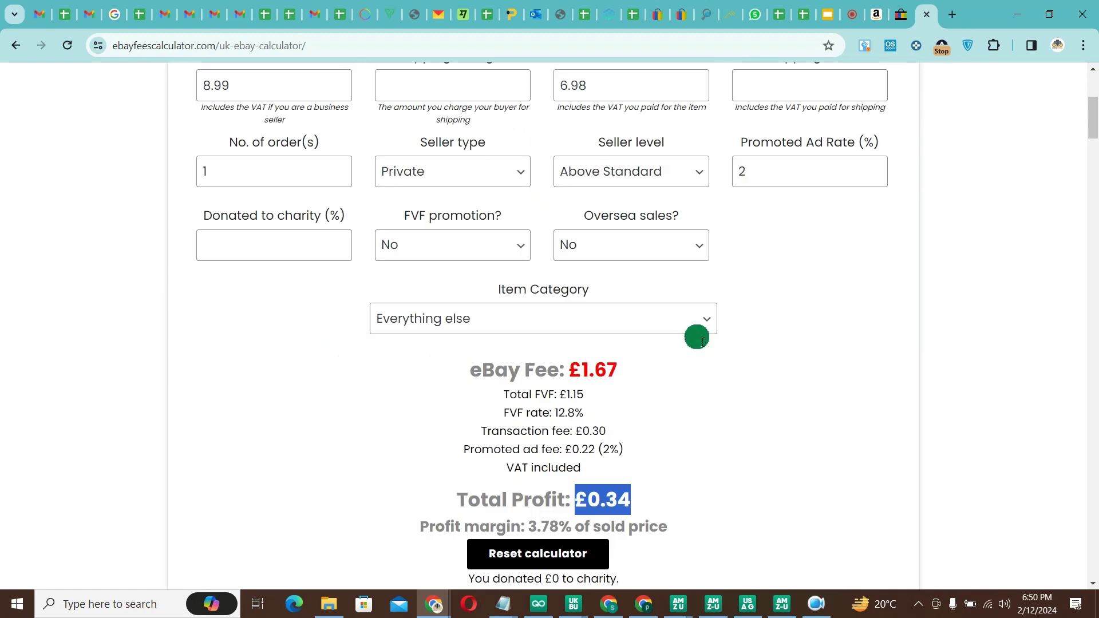
{"action": "scroll", "coordinate": [698, 342], "scroll_direction": "up", "scroll_amount": 5}
{"action": "left_click_drag", "start_coordinate": [590, 370], "coordinate": [568, 377]}
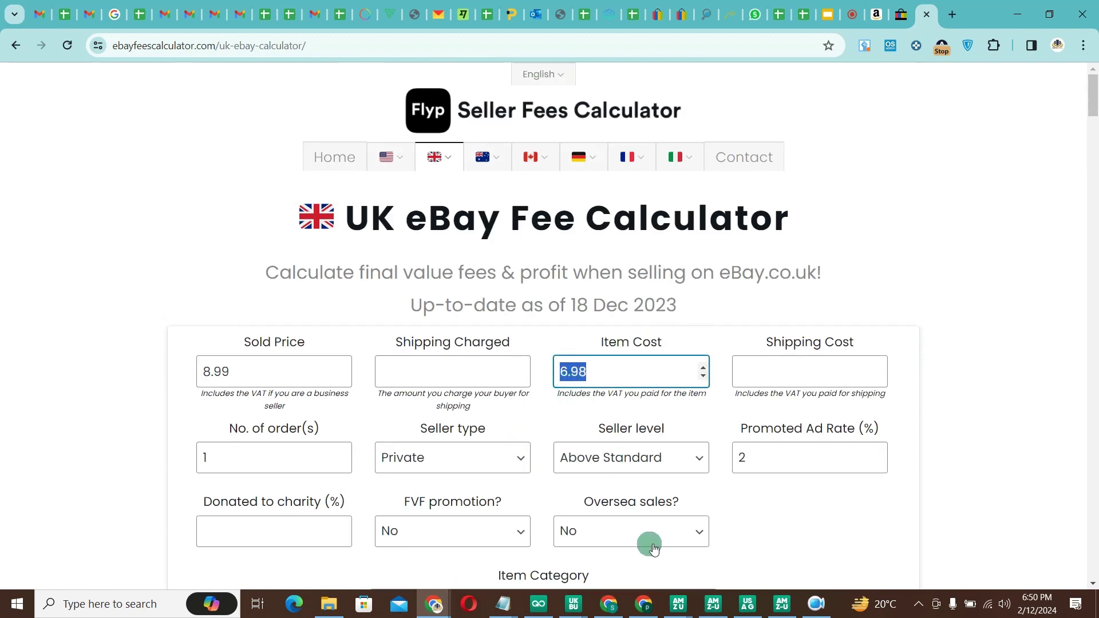
Switch to the Windows Calculator and place its window beside the fee calculator's form.
{"action": "left_click", "coordinate": [159, 610]}
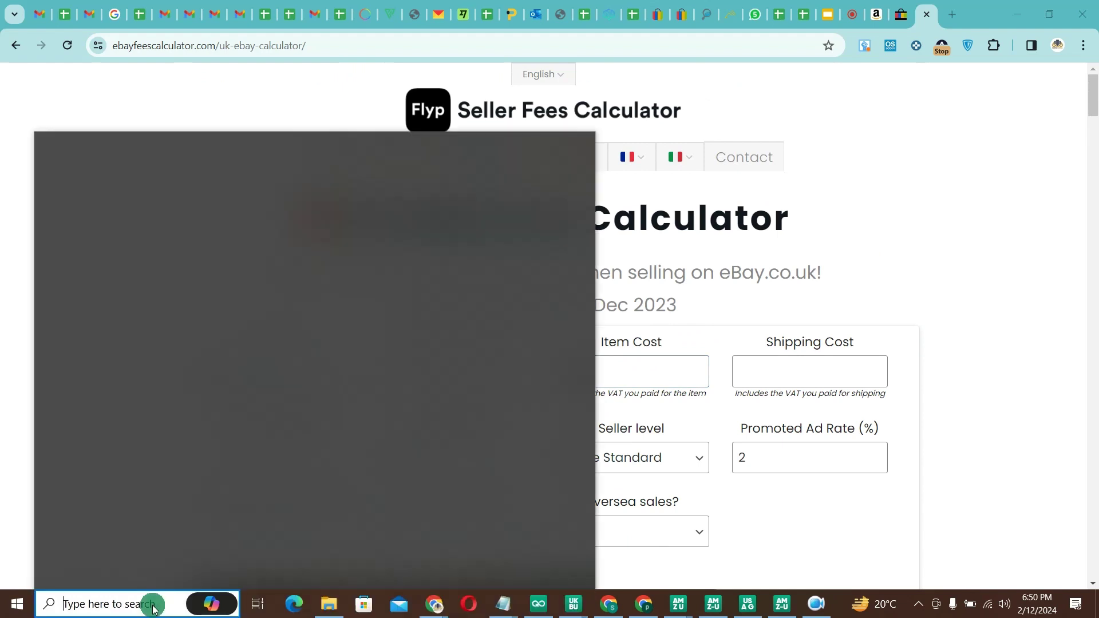
{"action": "type", "text": "c"}
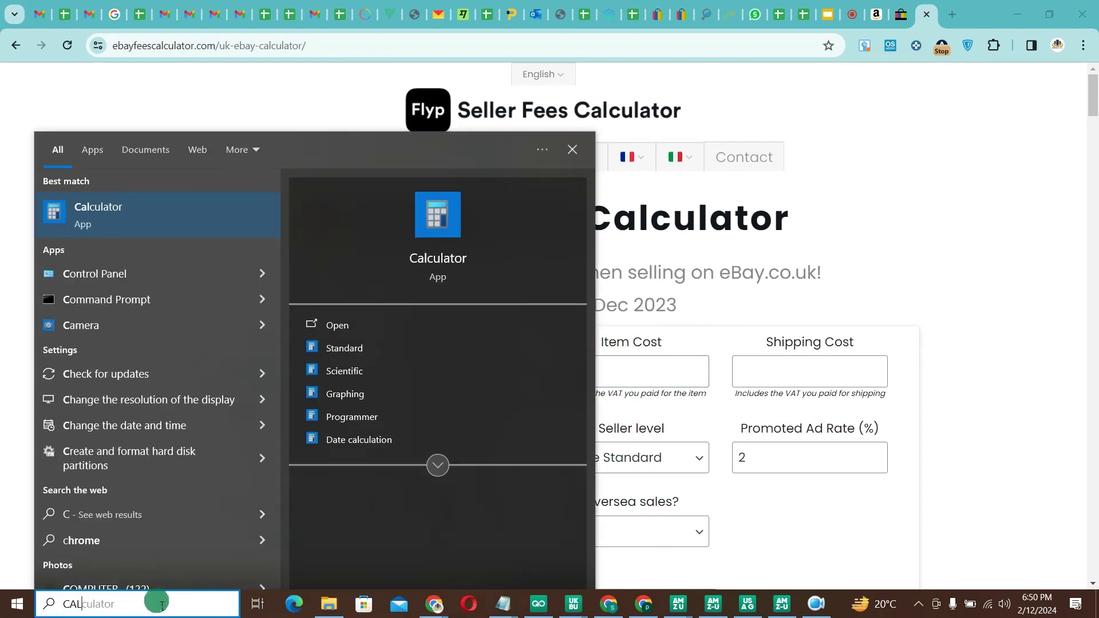
{"action": "type", "text": "AL"}
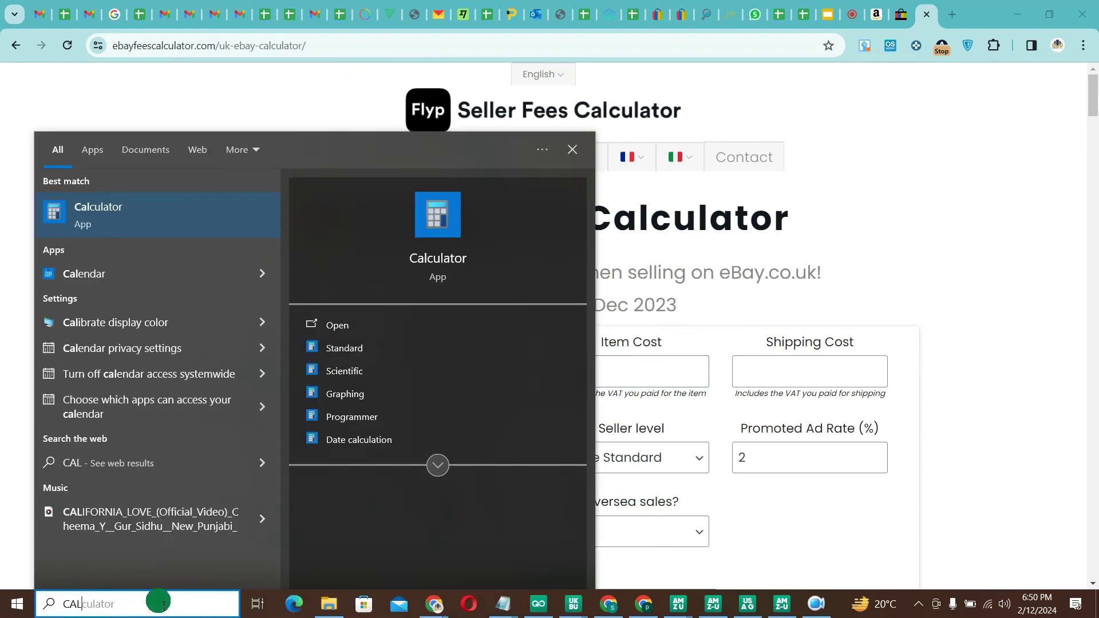
{"action": "left_click", "coordinate": [116, 209]}
{"action": "left_click_drag", "start_coordinate": [653, 221], "coordinate": [922, 195]}
{"action": "left_click", "coordinate": [948, 213]}
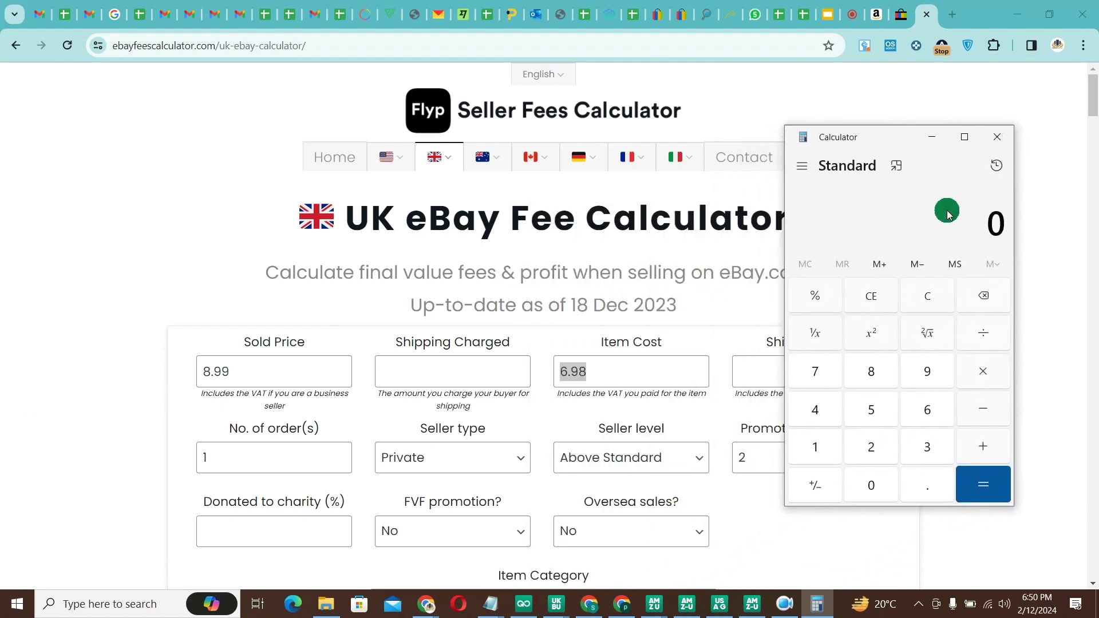
Multiply 6.98 by 2 and set the fee calculator's item cost to 13.96.
{"action": "type", "text": "6.98"}
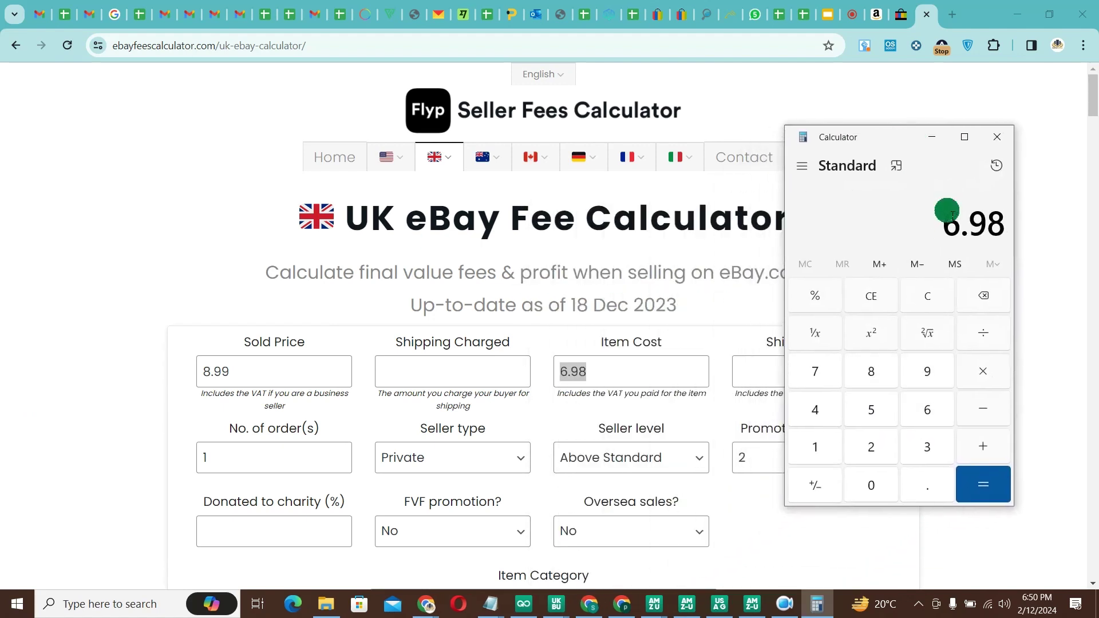
{"action": "type", "text": " × 2"}
{"action": "key", "text": "Return"}
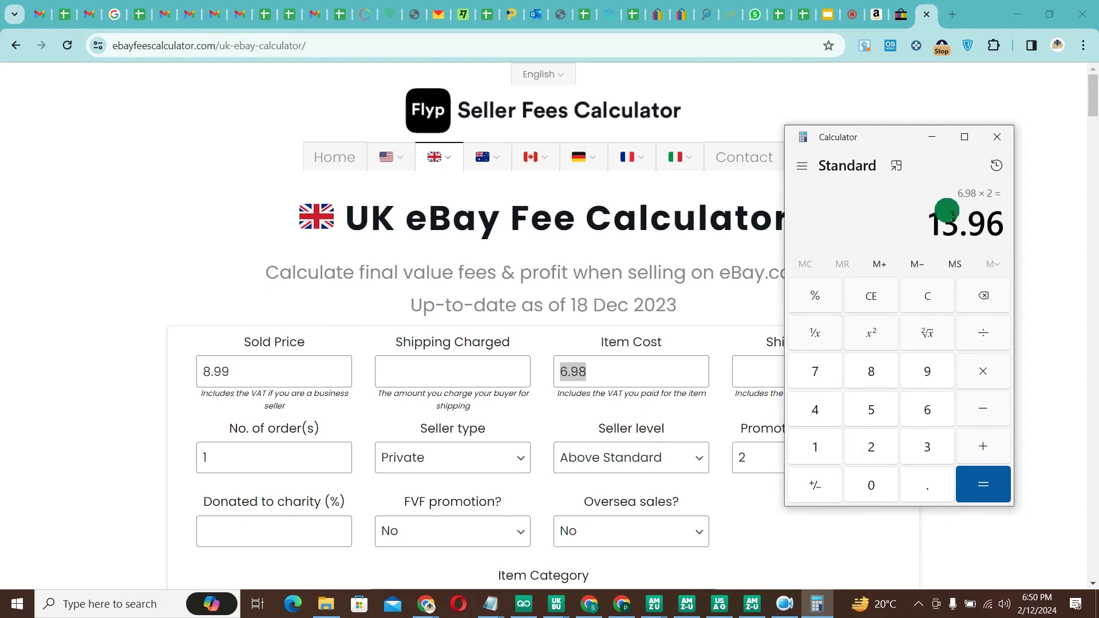
{"action": "left_click_drag", "start_coordinate": [618, 378], "coordinate": [564, 384]}
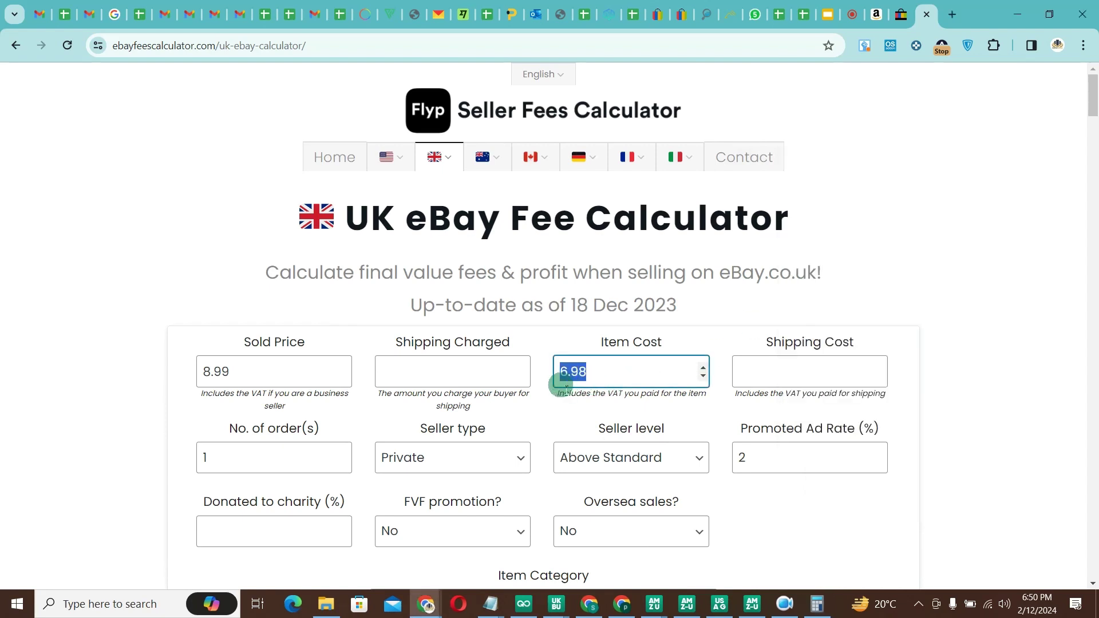
{"action": "type", "text": "13.96"}
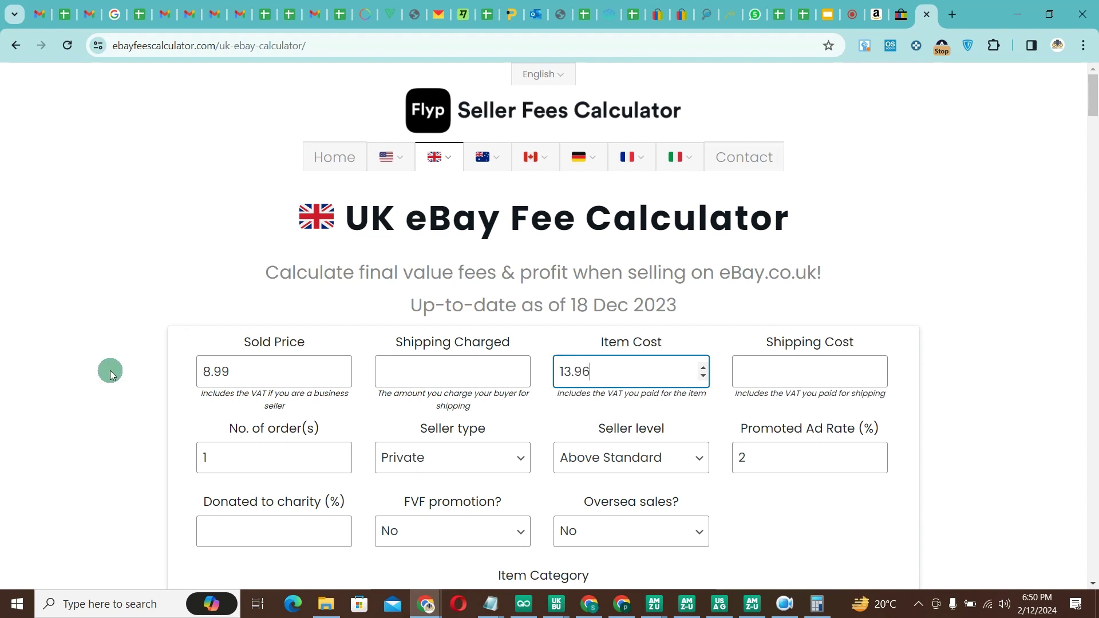
Multiply 8.99 by 2 in the Windows Calculator and set the fee calculator's sold price to 17.99.
{"action": "left_click", "coordinate": [225, 381]}
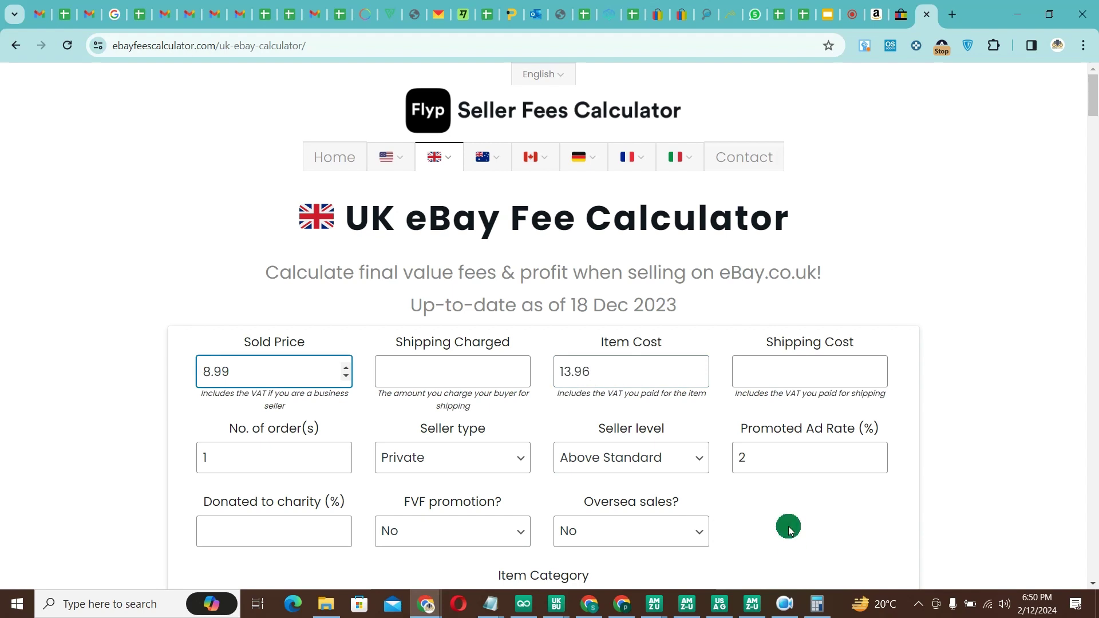
{"action": "left_click", "coordinate": [809, 602]}
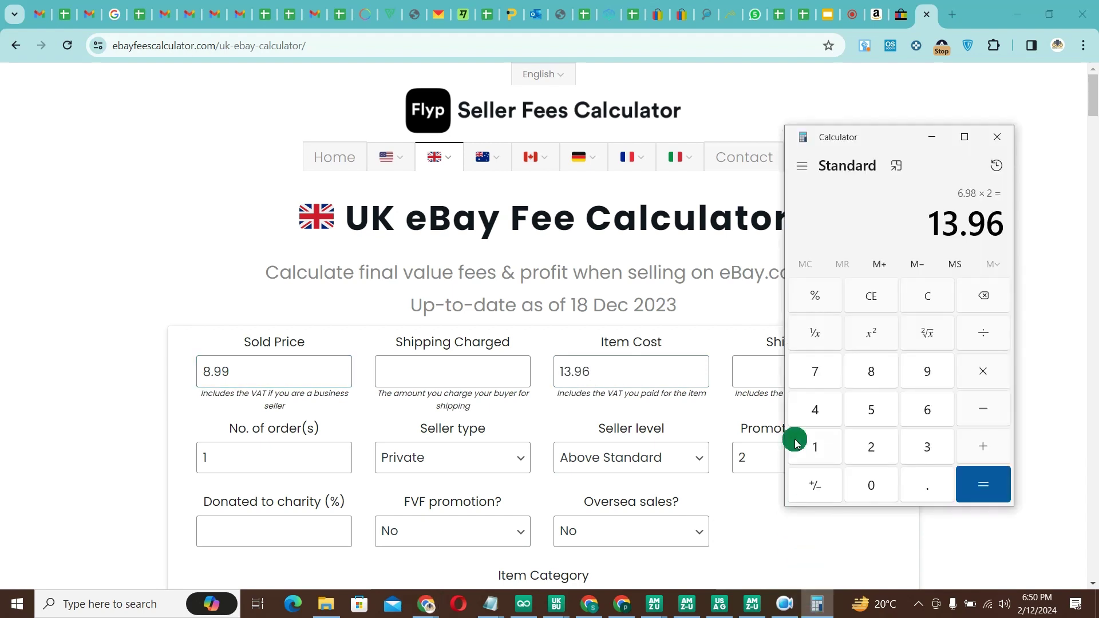
{"action": "type", "text": "83"}
{"action": "key", "text": "BackSpace"}
{"action": "type", "text": ".99*"}
{"action": "type", "text": "2"}
{"action": "key", "text": "Return"}
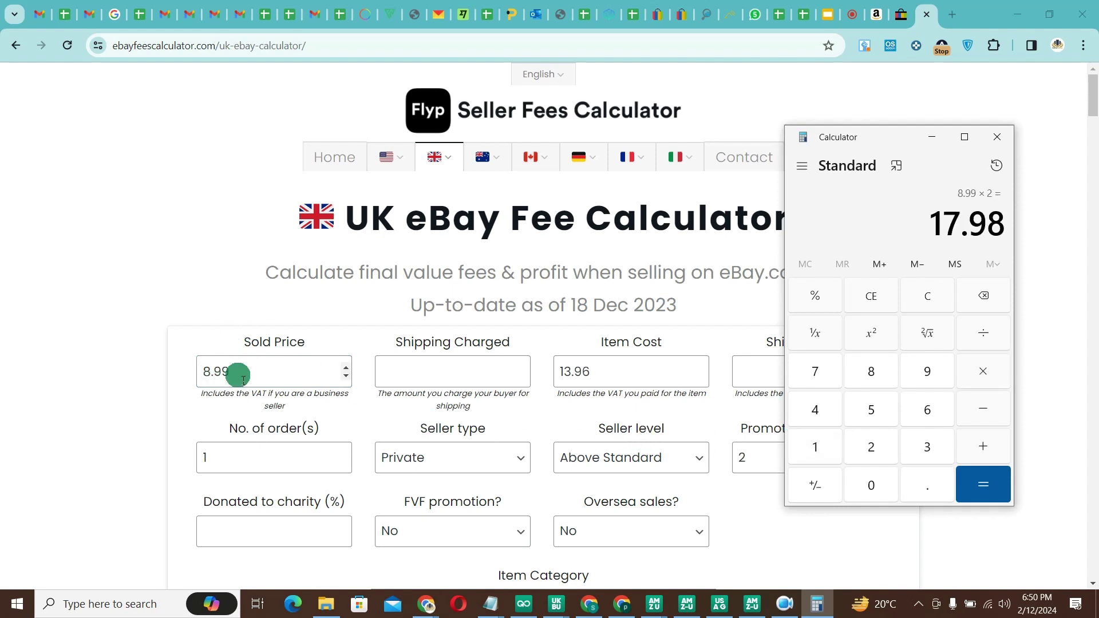
{"action": "left_click_drag", "start_coordinate": [217, 371], "coordinate": [187, 376]}
{"action": "type", "text": "17.99"}
{"action": "left_click", "coordinate": [150, 314]}
Highlight the total profit for the two-unit sale and check the fee breakdown against the entered prices.
{"action": "scroll", "coordinate": [149, 313], "scroll_direction": "down", "scroll_amount": 5}
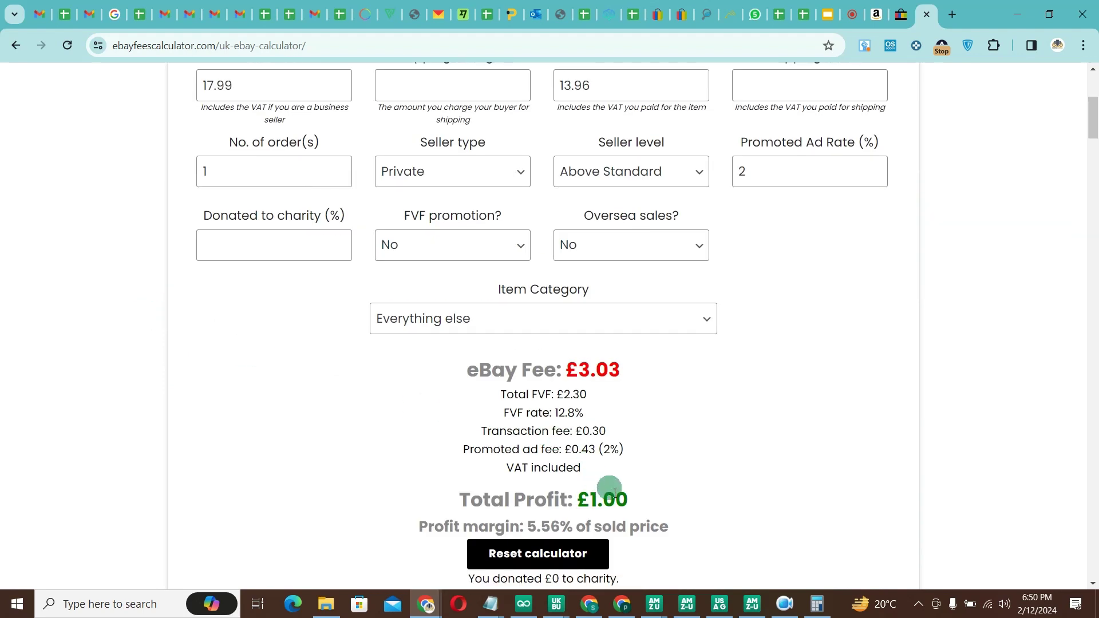
{"action": "left_click_drag", "start_coordinate": [634, 501], "coordinate": [572, 507]}
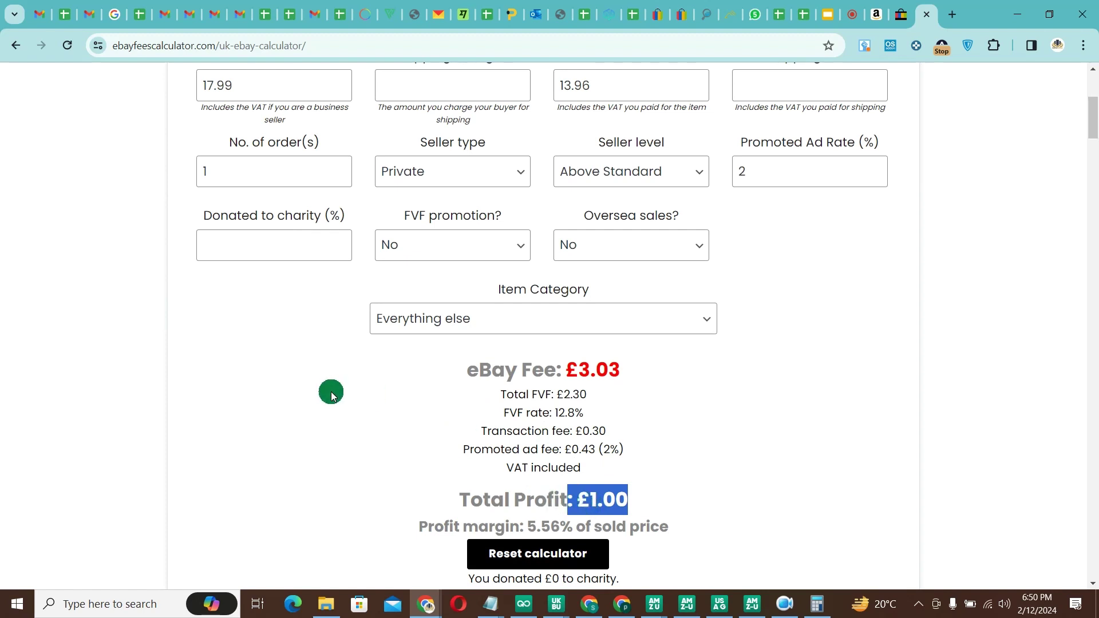
{"action": "scroll", "coordinate": [333, 396], "scroll_direction": "up", "scroll_amount": 5}
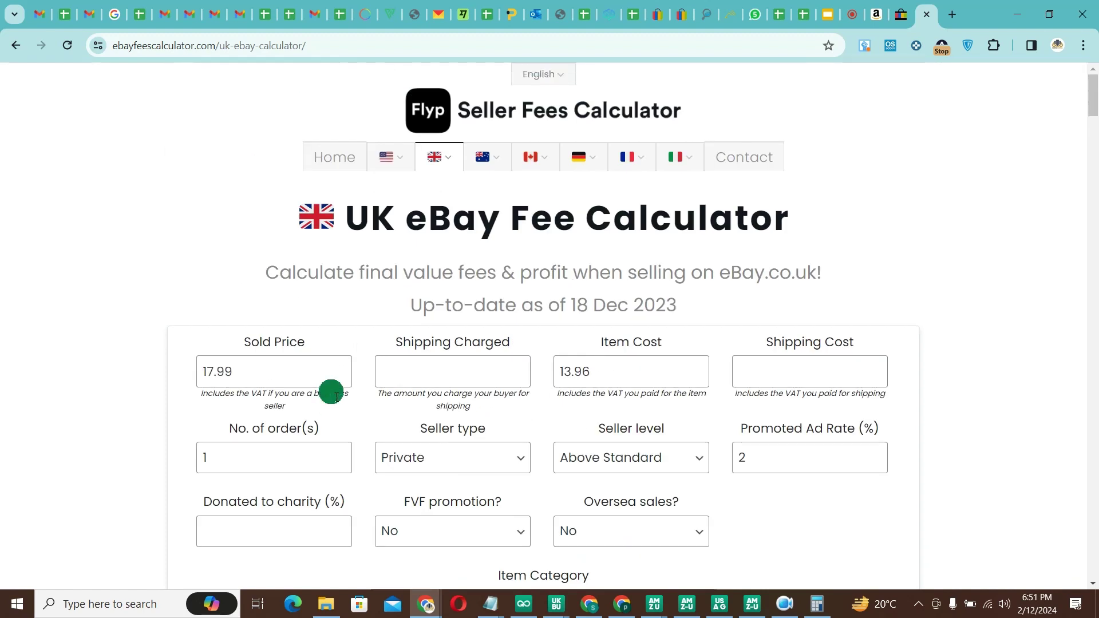
{"action": "scroll", "coordinate": [332, 395], "scroll_direction": "down", "scroll_amount": 10}
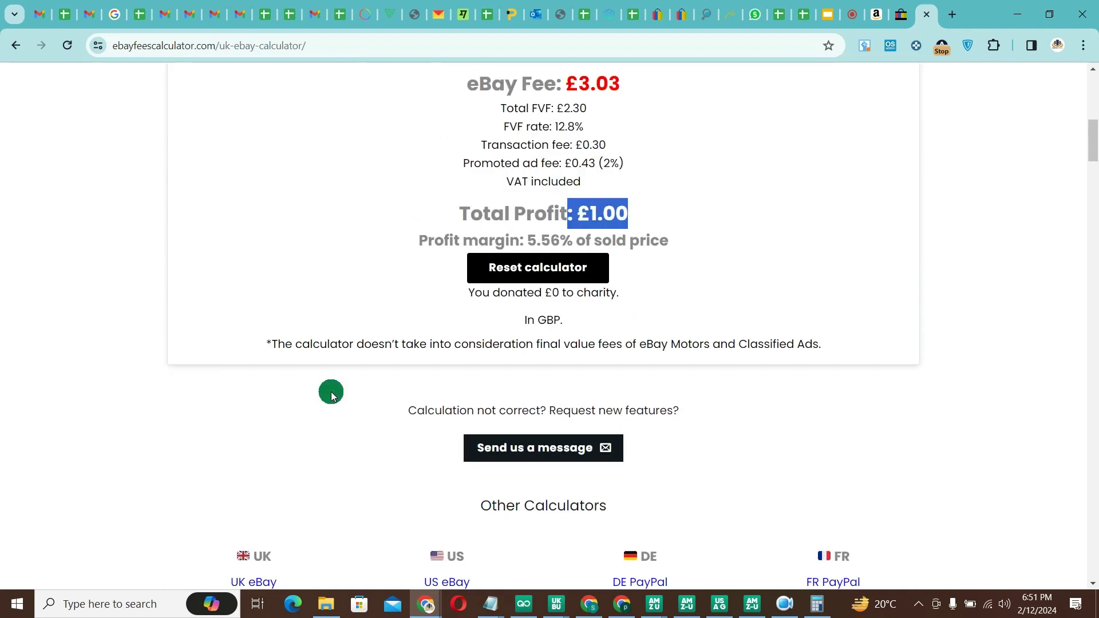
{"action": "scroll", "coordinate": [332, 395], "scroll_direction": "up", "scroll_amount": 11}
{"action": "scroll", "coordinate": [559, 449], "scroll_direction": "down", "scroll_amount": 6}
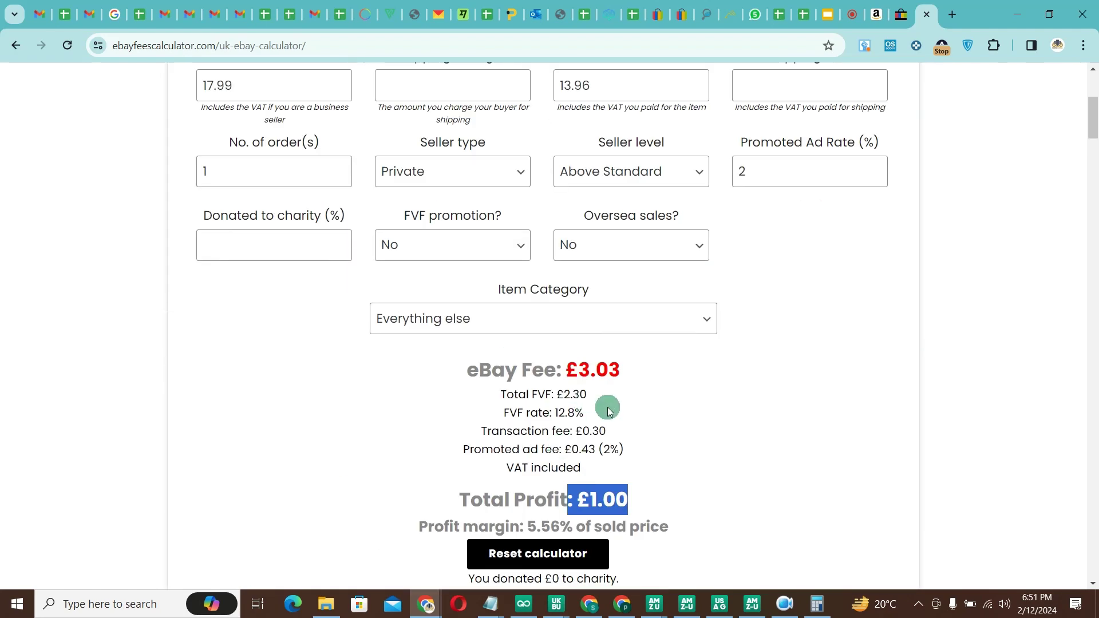
{"action": "left_click", "coordinate": [634, 479]}
{"action": "scroll", "coordinate": [627, 496], "scroll_direction": "up", "scroll_amount": 5}
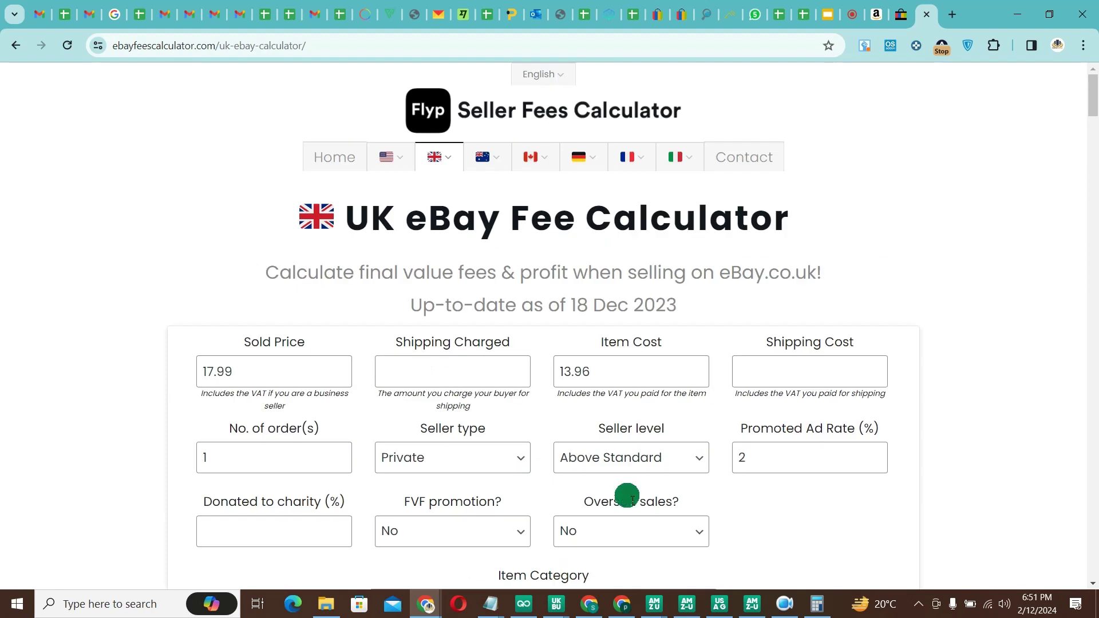
Compare the shampoo's eBay sold listings with the two-unit entries in the fee calculator.
{"action": "left_click", "coordinate": [902, 14]}
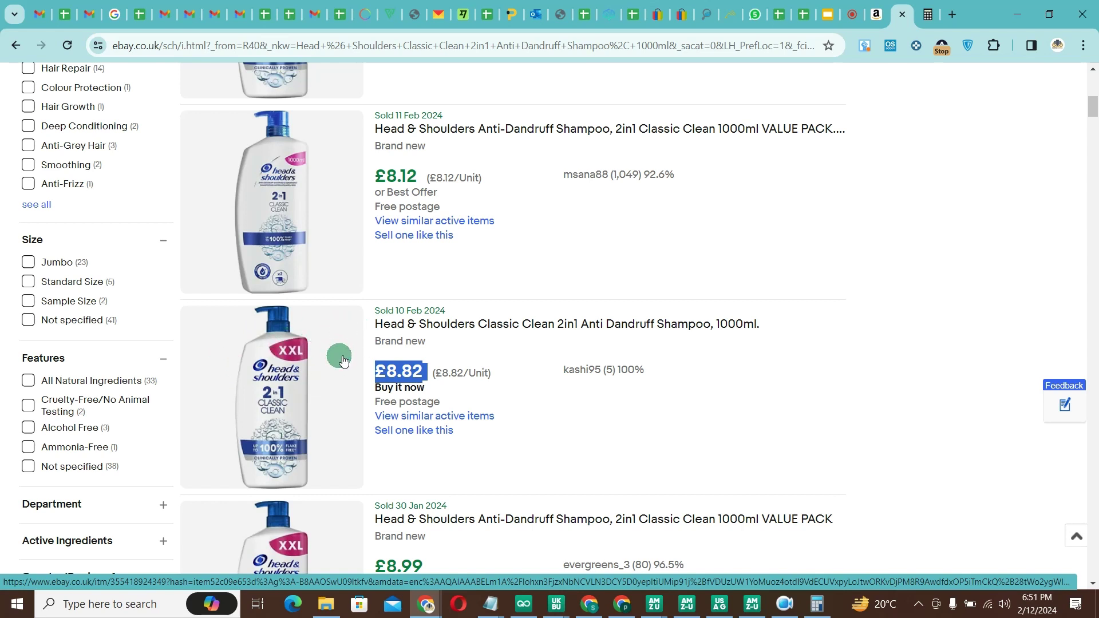
{"action": "left_click", "coordinate": [929, 19]}
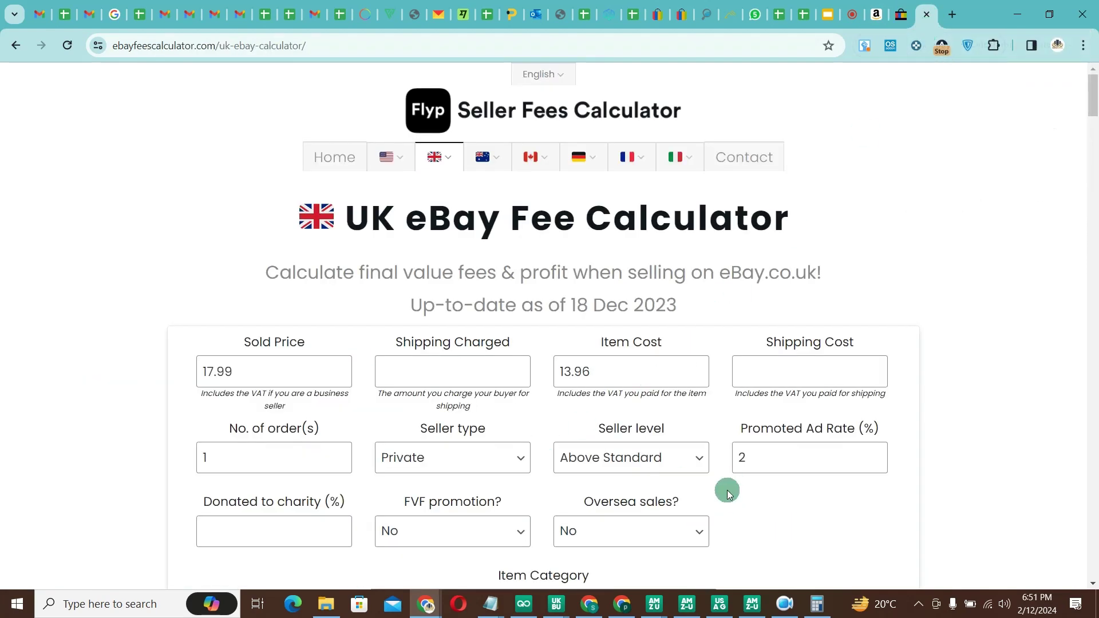
{"action": "left_click", "coordinate": [896, 18]}
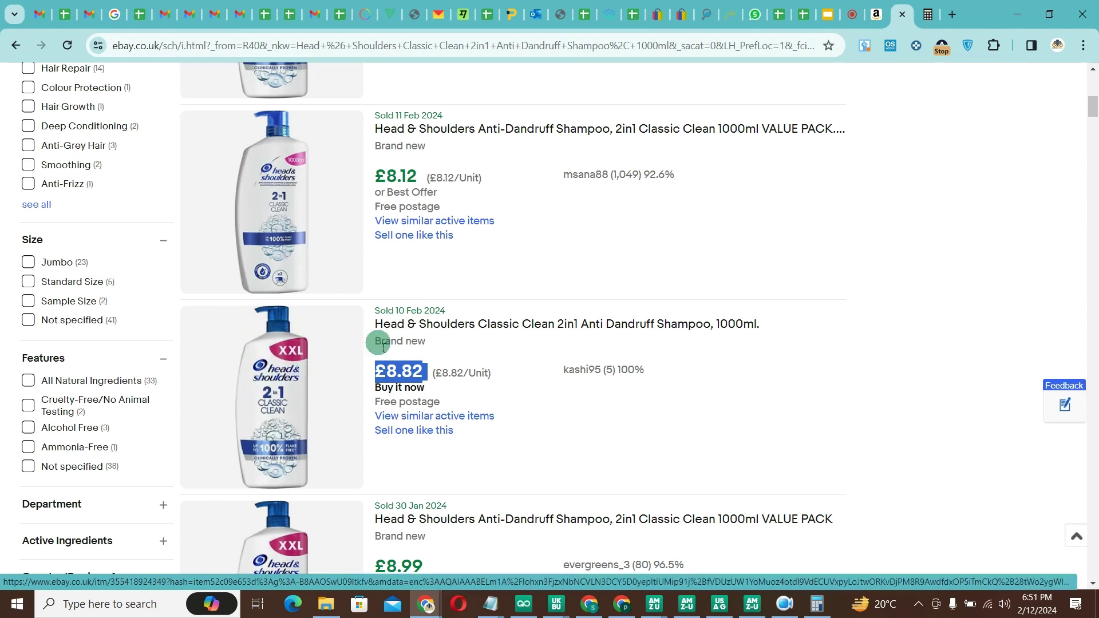
On the shampoo's Amazon UK page, set the purchase quantity to 2.
{"action": "left_click", "coordinate": [876, 14]}
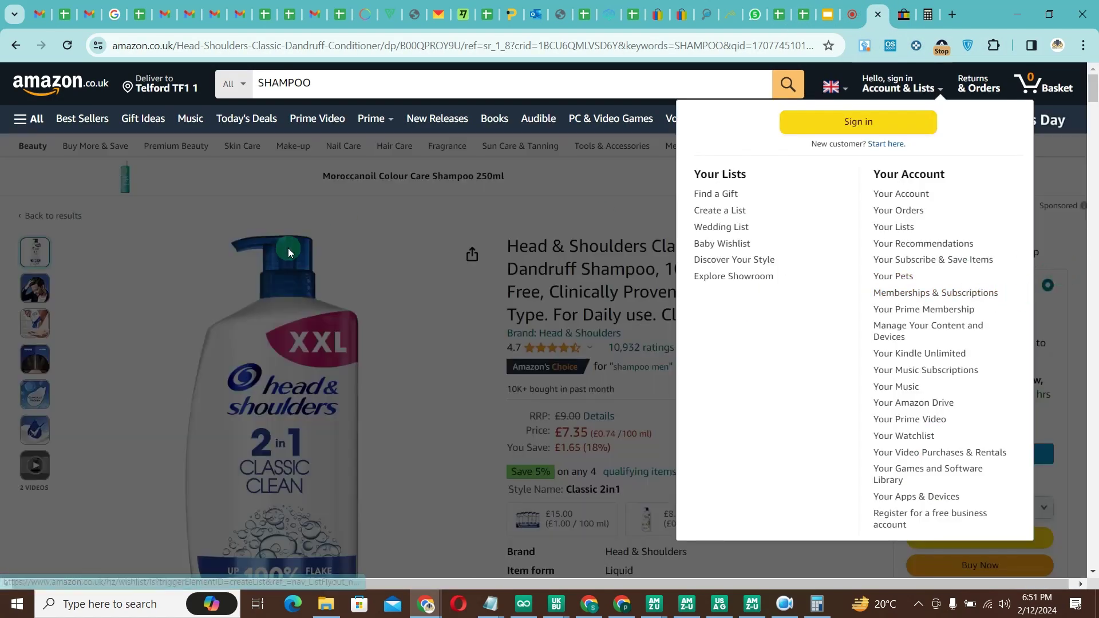
{"action": "scroll", "coordinate": [933, 356], "scroll_direction": "down", "scroll_amount": 5}
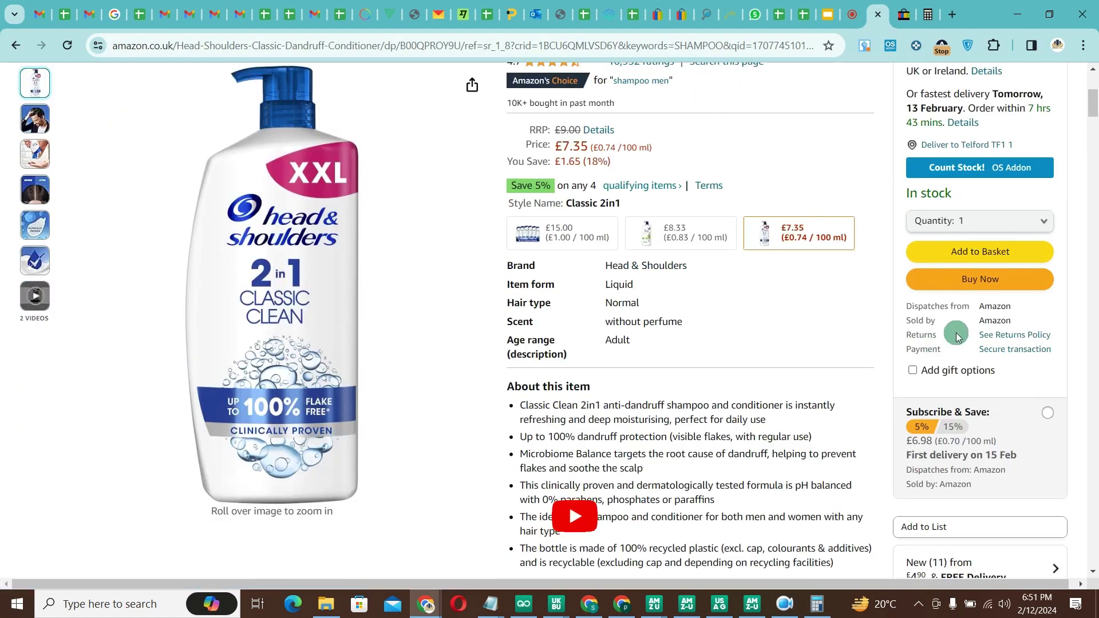
{"action": "left_click", "coordinate": [975, 221]}
{"action": "left_click", "coordinate": [968, 247]}
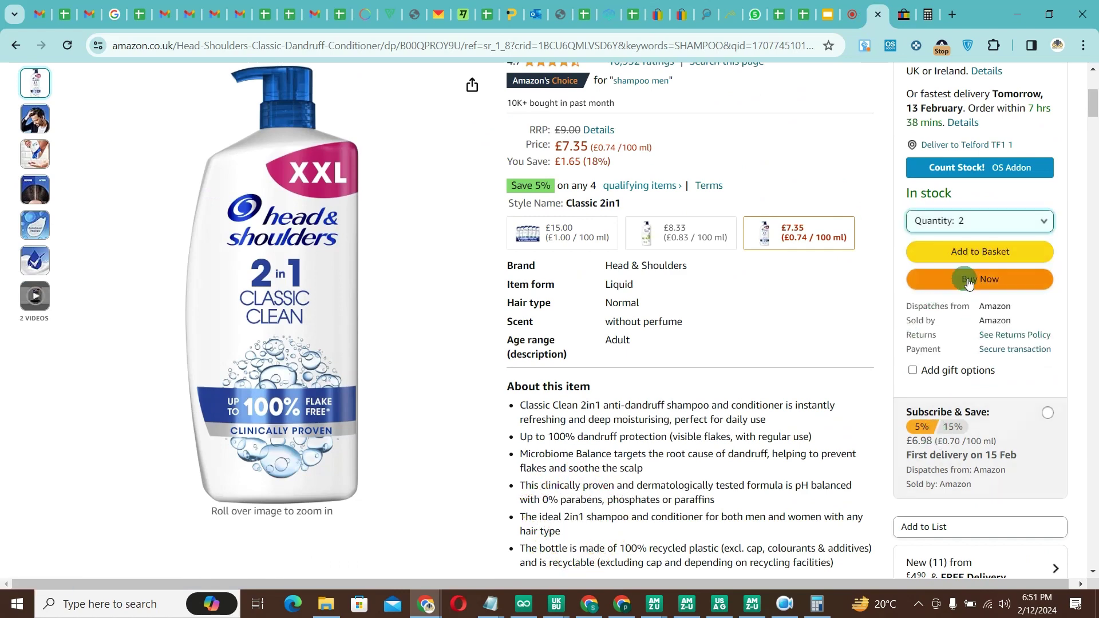
{"action": "scroll", "coordinate": [847, 323], "scroll_direction": "up", "scroll_amount": 5}
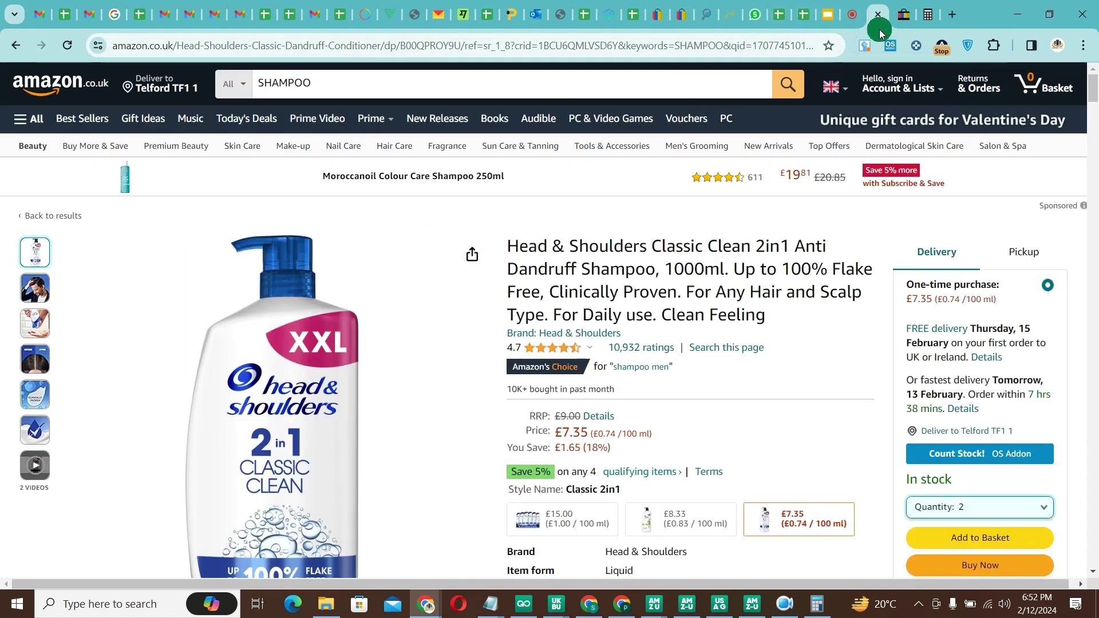
Review the shampoo's eBay sold results from late January to 11 Feb 2024 and highlight the first listing's sold price.
{"action": "left_click", "coordinate": [902, 23]}
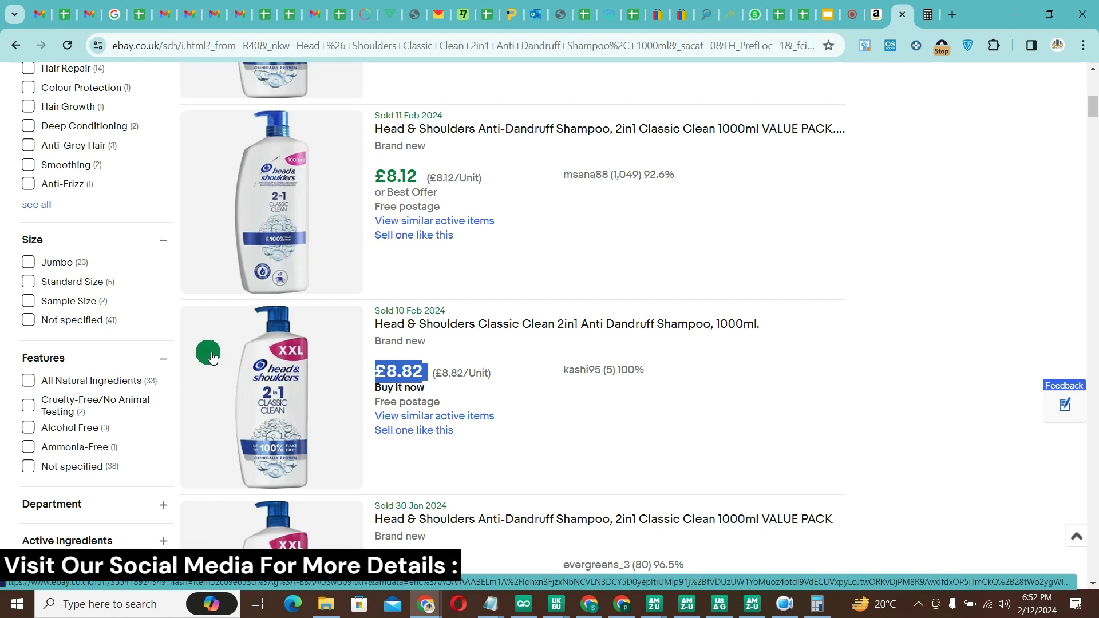
{"action": "scroll", "coordinate": [212, 355], "scroll_direction": "up", "scroll_amount": 10}
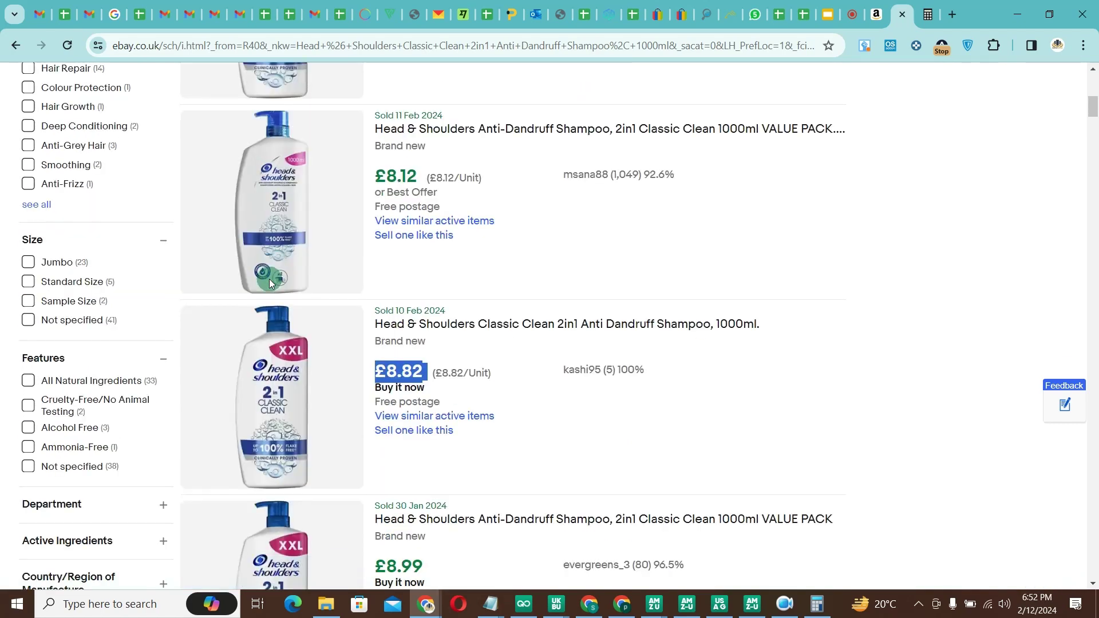
{"action": "scroll", "coordinate": [272, 282], "scroll_direction": "up", "scroll_amount": 10}
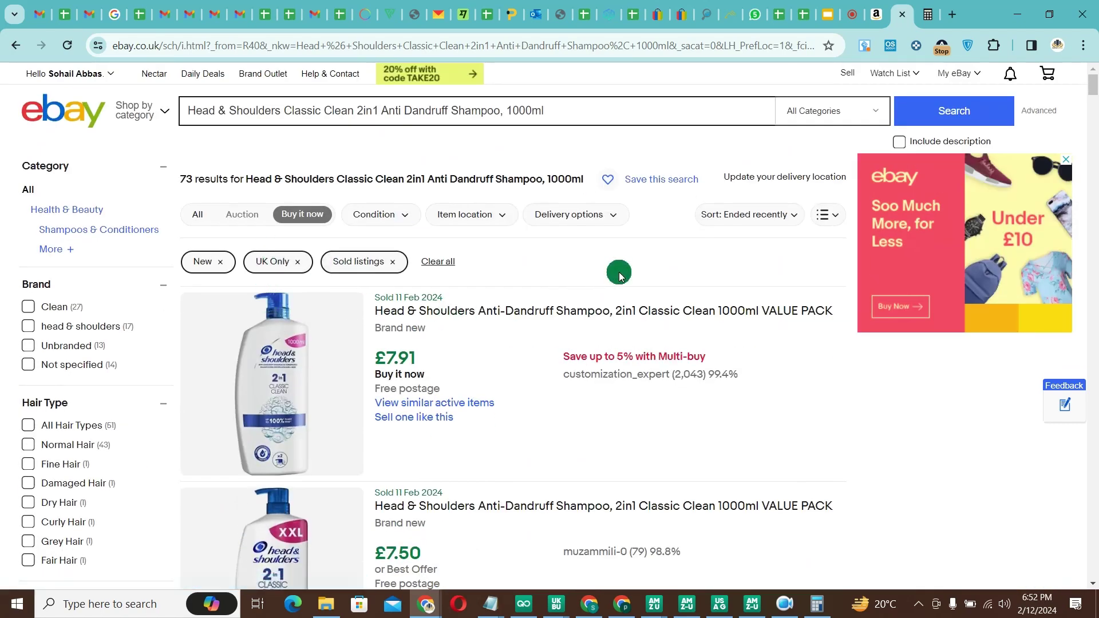
{"action": "scroll", "coordinate": [619, 277], "scroll_direction": "down", "scroll_amount": 5}
{"action": "scroll", "coordinate": [620, 276], "scroll_direction": "down", "scroll_amount": 10}
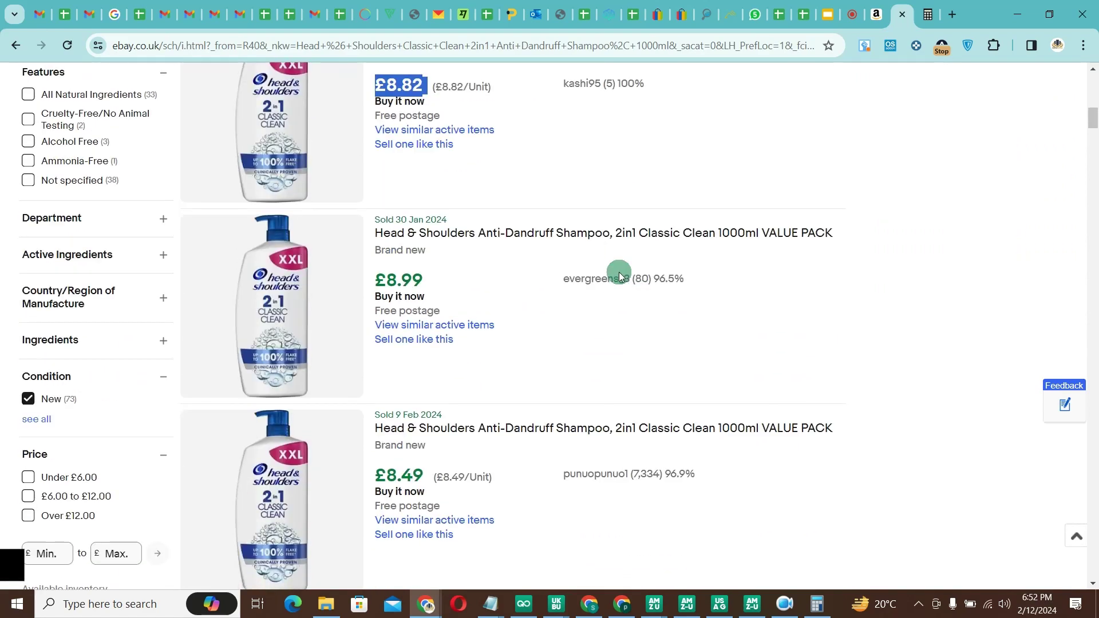
{"action": "scroll", "coordinate": [620, 276], "scroll_direction": "up", "scroll_amount": 2}
{"action": "scroll", "coordinate": [619, 277], "scroll_direction": "up", "scroll_amount": 12}
{"action": "scroll", "coordinate": [423, 311], "scroll_direction": "down", "scroll_amount": 10}
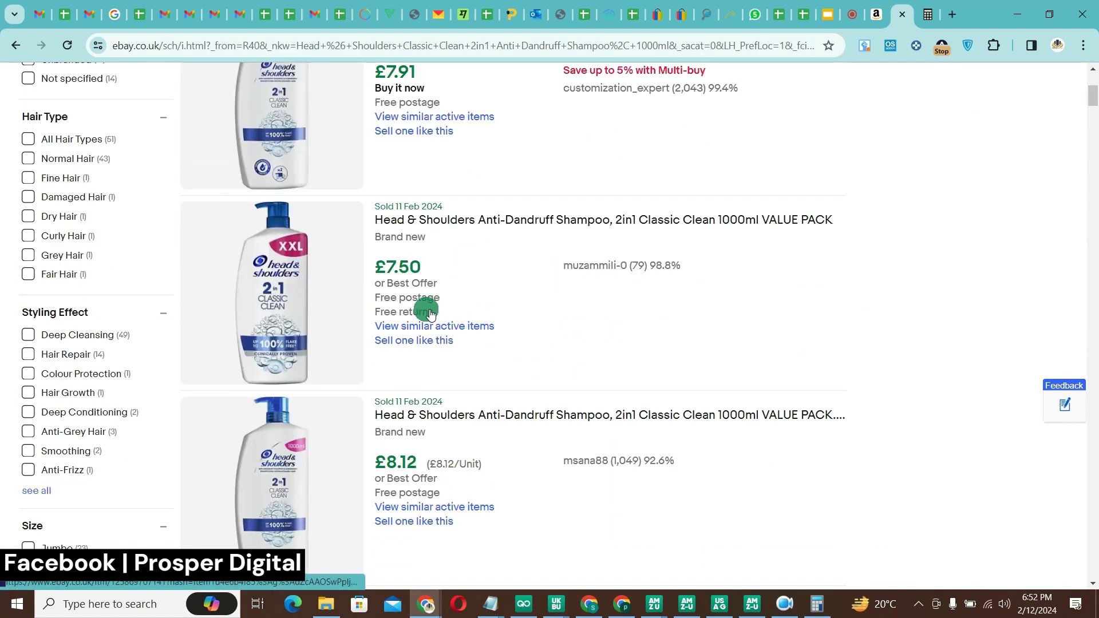
{"action": "scroll", "coordinate": [430, 312], "scroll_direction": "down", "scroll_amount": 5}
{"action": "scroll", "coordinate": [429, 312], "scroll_direction": "up", "scroll_amount": 10}
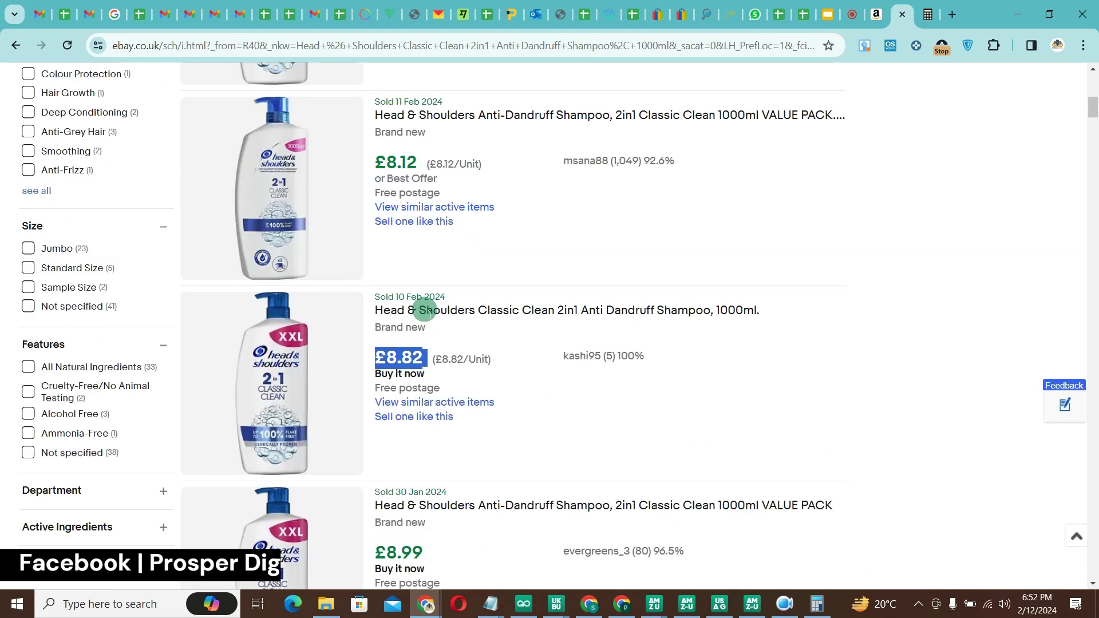
{"action": "scroll", "coordinate": [429, 312], "scroll_direction": "up", "scroll_amount": 5}
{"action": "scroll", "coordinate": [422, 307], "scroll_direction": "down", "scroll_amount": 5}
{"action": "scroll", "coordinate": [417, 270], "scroll_direction": "up", "scroll_amount": 5}
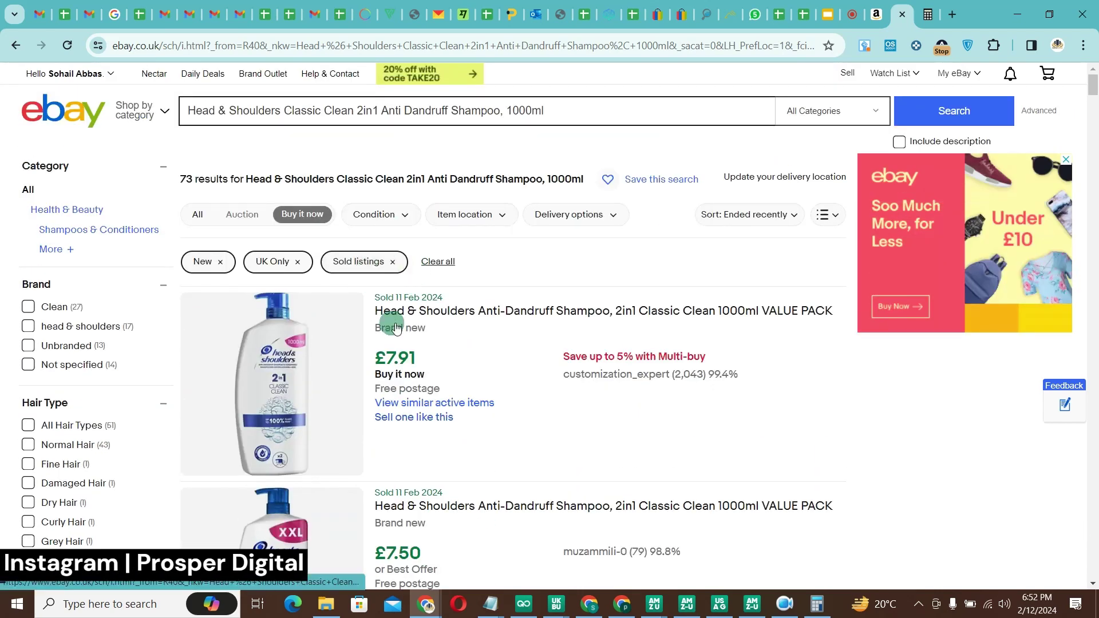
{"action": "left_click_drag", "start_coordinate": [375, 360], "coordinate": [413, 366]}
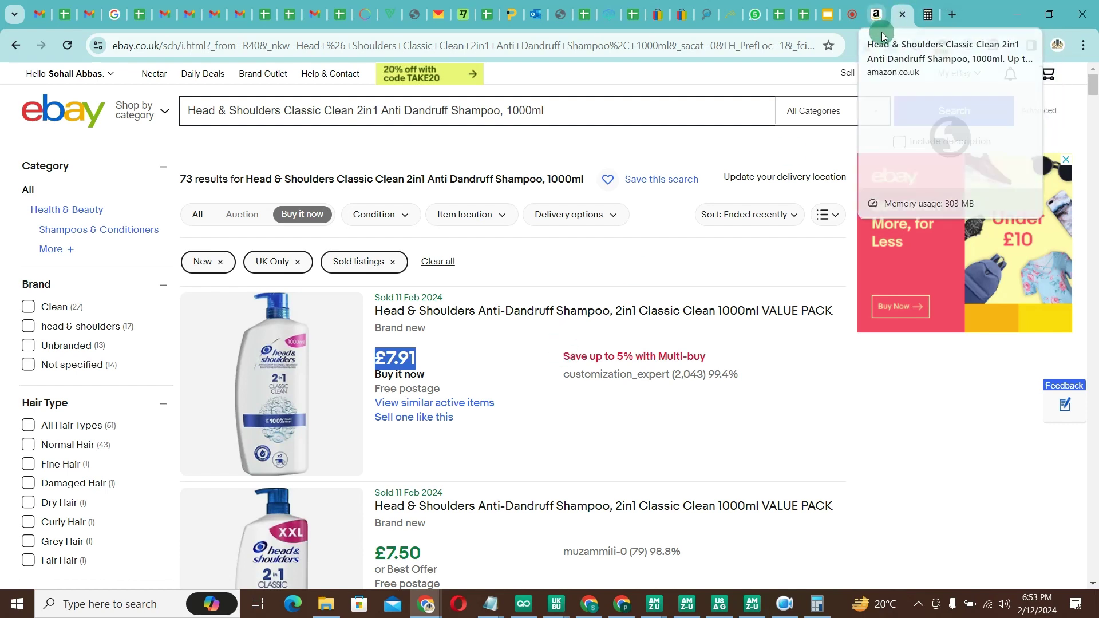
Return from the eBay sold listings to the Head & Shoulders Classic Clean shampoo page on Amazon UK.
{"action": "scroll", "coordinate": [589, 376], "scroll_direction": "down", "scroll_amount": 5}
{"action": "scroll", "coordinate": [589, 376], "scroll_direction": "up", "scroll_amount": 5}
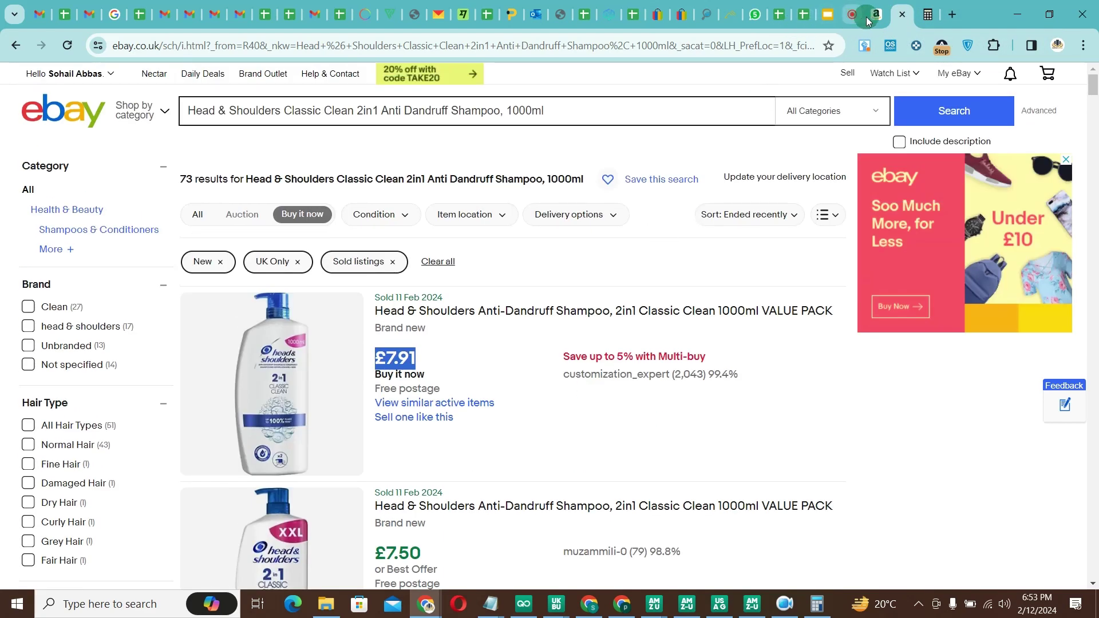
{"action": "left_click", "coordinate": [863, 21]}
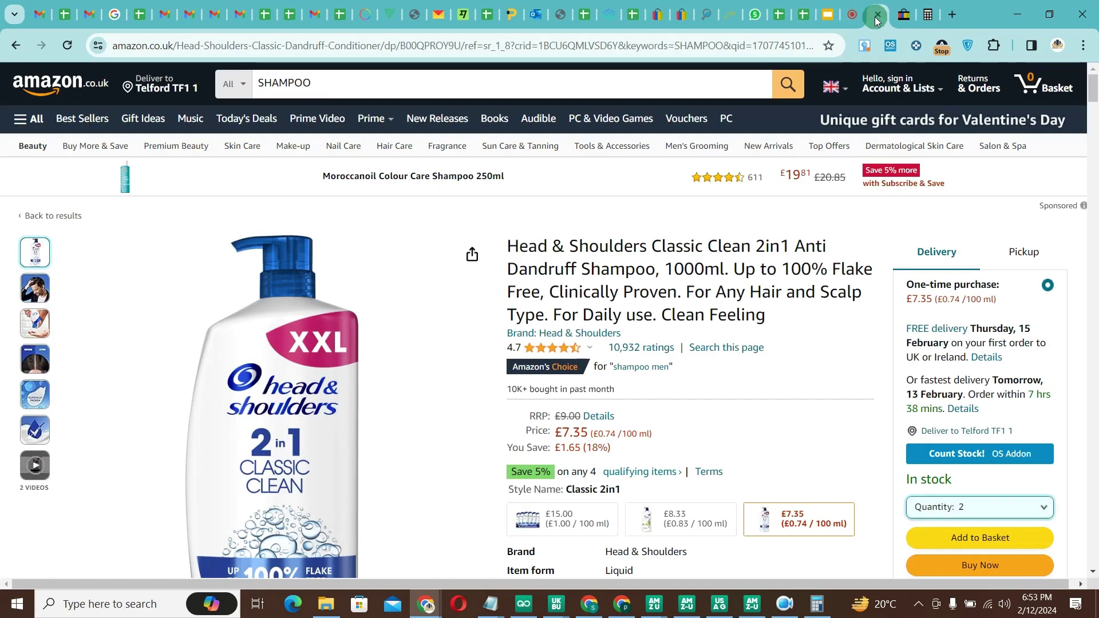
{"action": "left_click", "coordinate": [719, 214]}
{"action": "left_click_drag", "start_coordinate": [719, 215], "coordinate": [738, 216]}
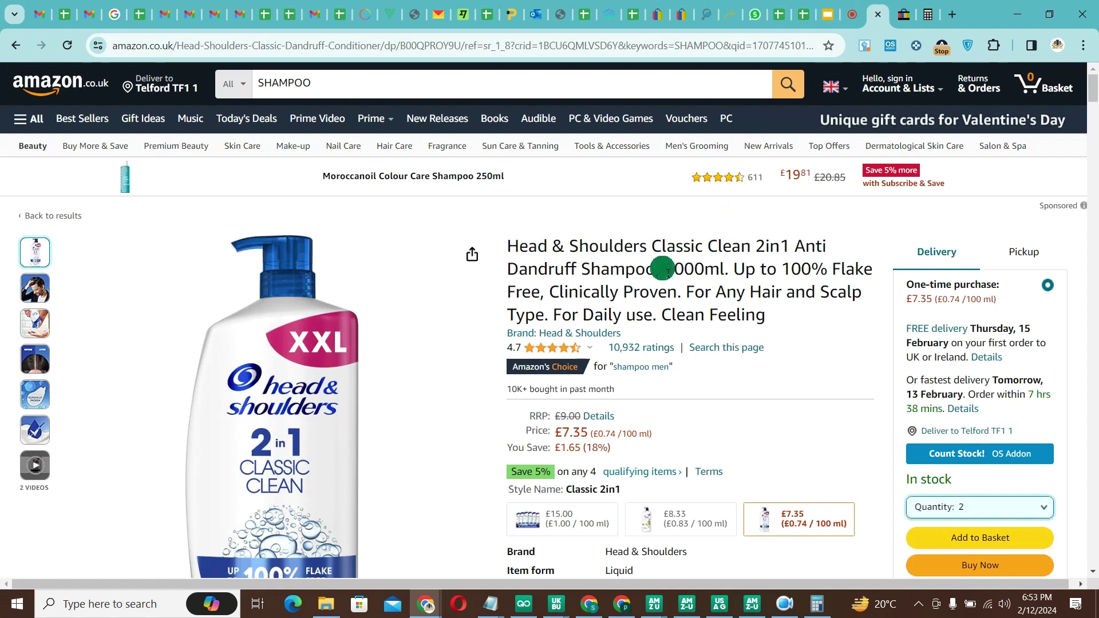
{"action": "left_click", "coordinate": [645, 280]}
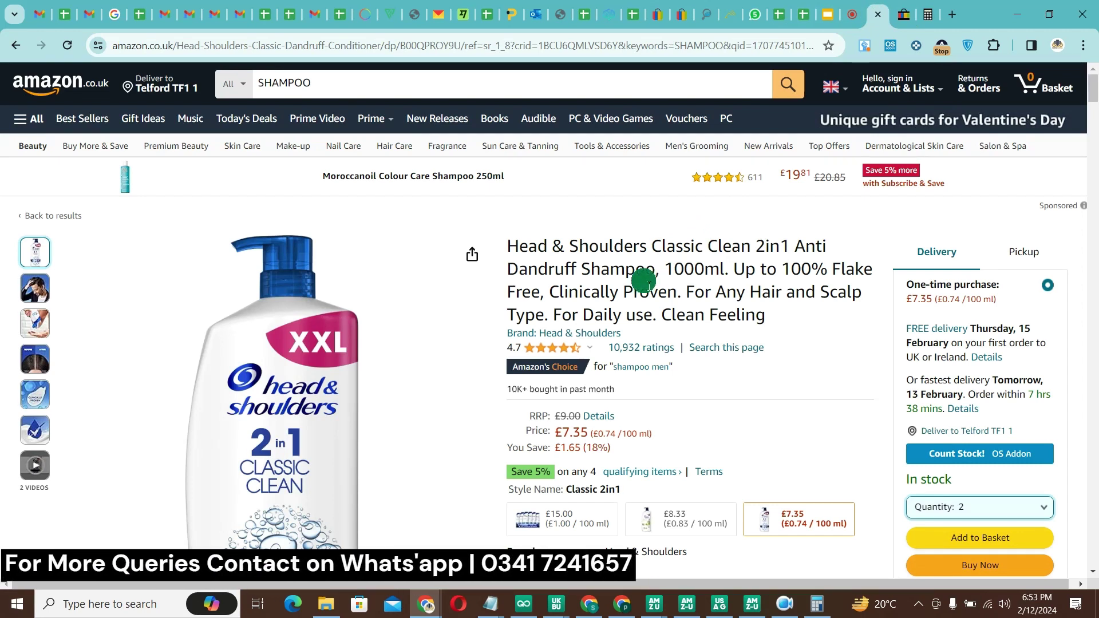
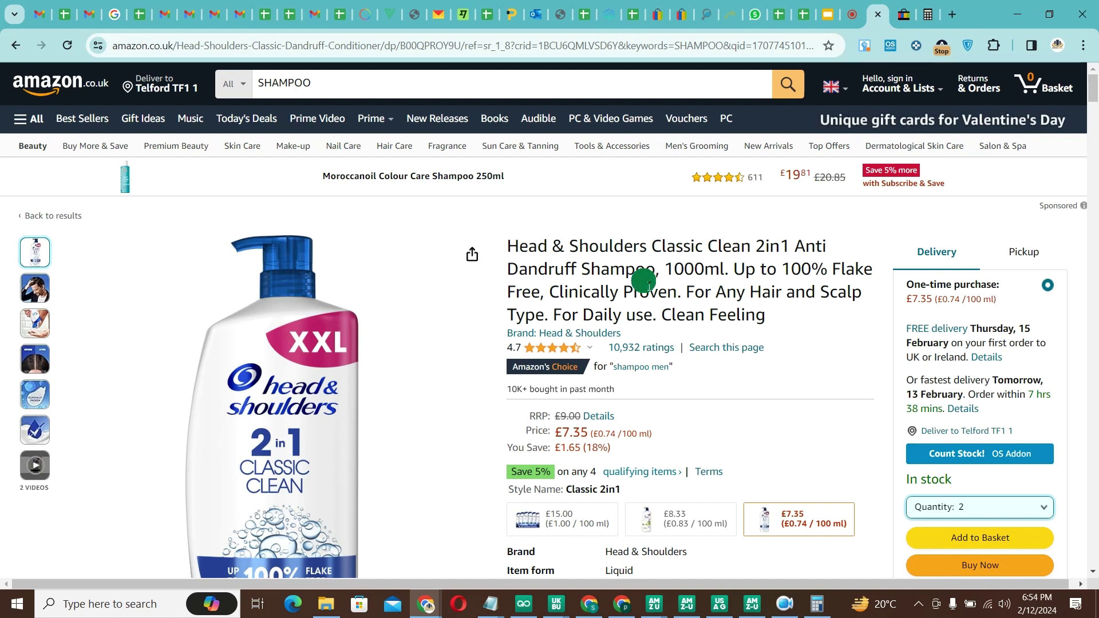
{"action": "left_click", "coordinate": [648, 282]}
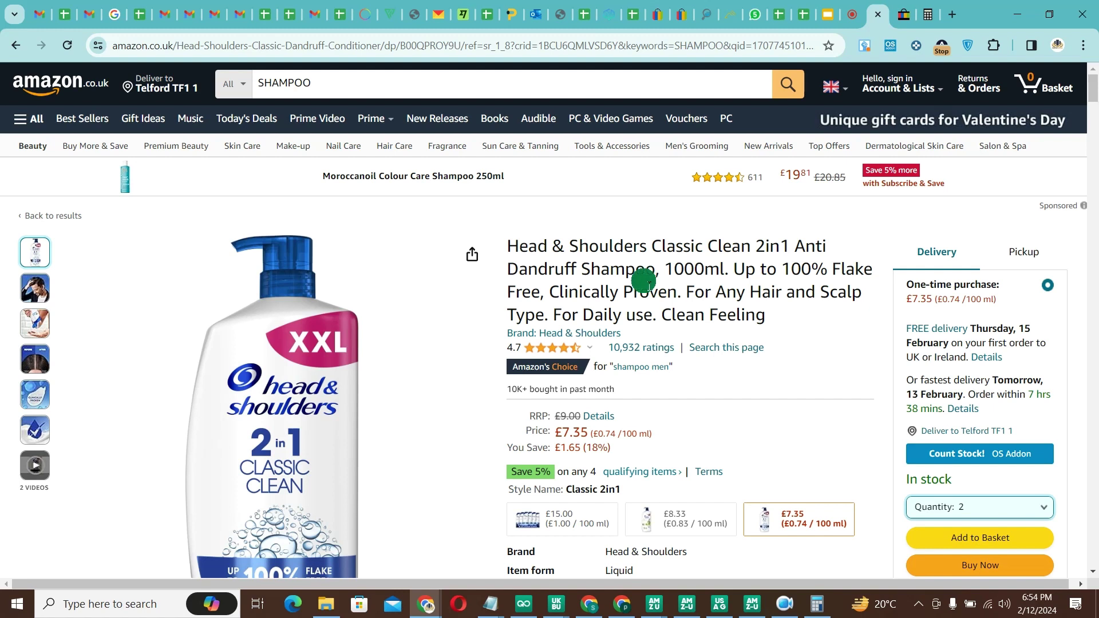
Show the slide on basic tricks to find selling DS products in Google Slides and highlight the Amazon Fresh and Morrisons entries.
{"action": "left_click", "coordinate": [827, 15]}
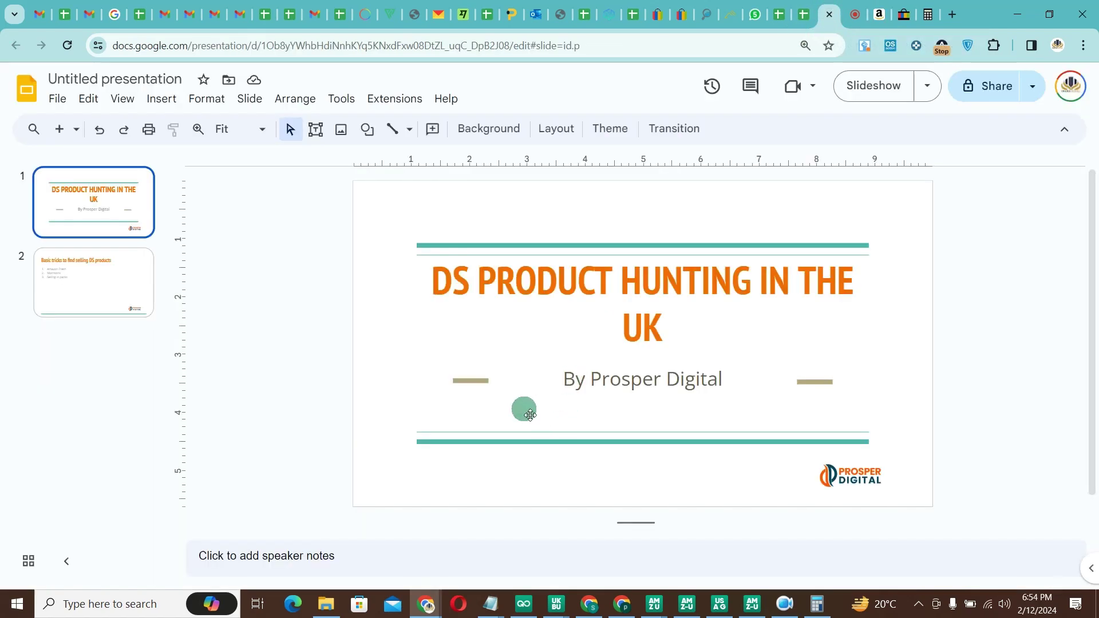
{"action": "left_click", "coordinate": [95, 278]}
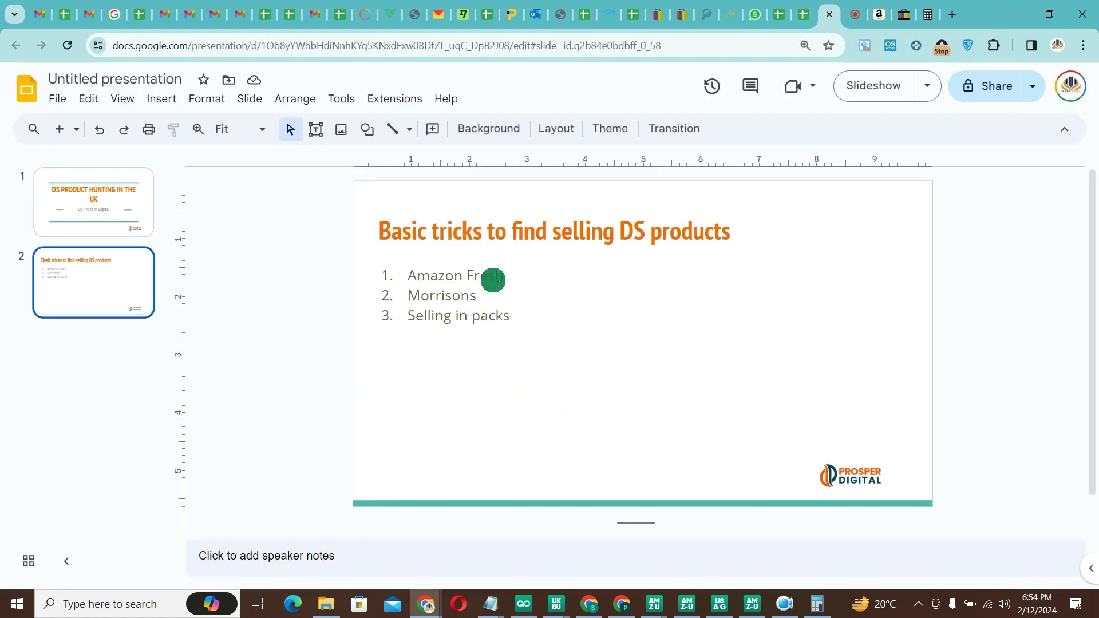
{"action": "triple_click", "coordinate": [414, 280]}
{"action": "left_click_drag", "start_coordinate": [488, 299], "coordinate": [409, 298]}
{"action": "left_click_drag", "start_coordinate": [504, 279], "coordinate": [405, 278]}
{"action": "left_click_drag", "start_coordinate": [478, 298], "coordinate": [410, 294]}
{"action": "left_click_drag", "start_coordinate": [504, 276], "coordinate": [416, 278]}
Switch from the presentation back to the shampoo product page on Amazon UK.
{"action": "left_click", "coordinate": [871, 18]}
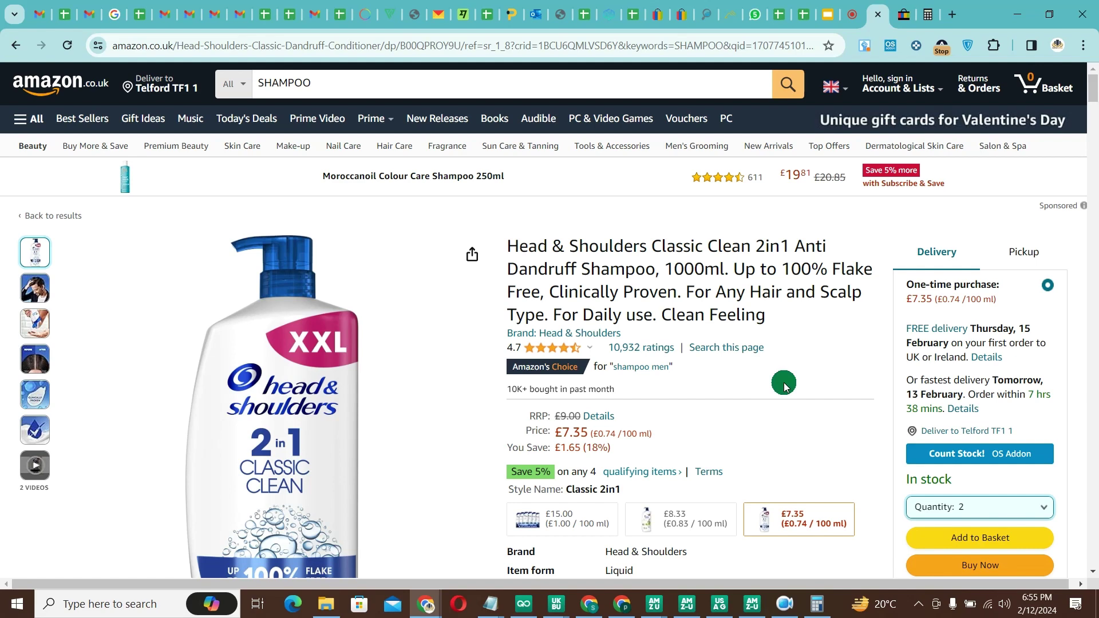
{"action": "scroll", "coordinate": [658, 415], "scroll_direction": "down", "scroll_amount": 5}
{"action": "scroll", "coordinate": [656, 413], "scroll_direction": "up", "scroll_amount": 5}
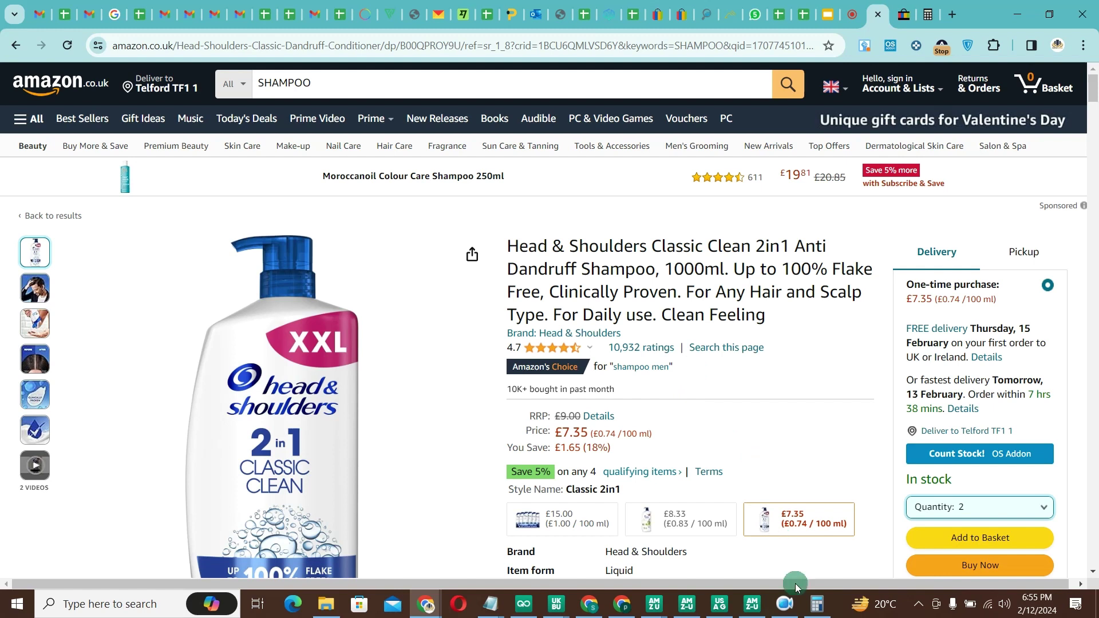
{"action": "left_click", "coordinate": [786, 605]}
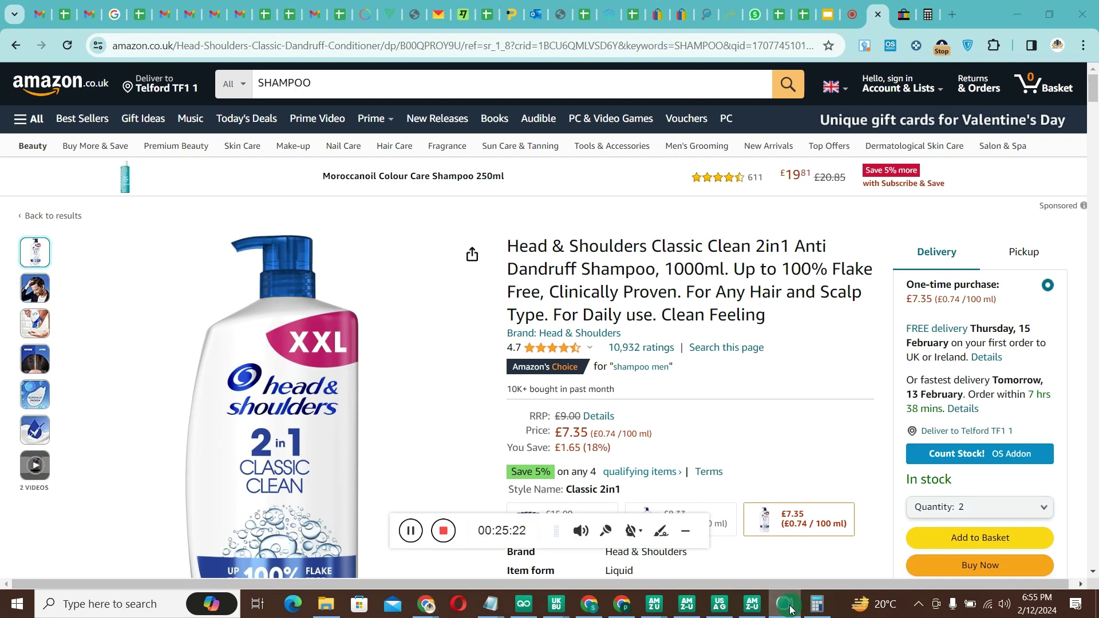
{"action": "left_click", "coordinate": [789, 608]}
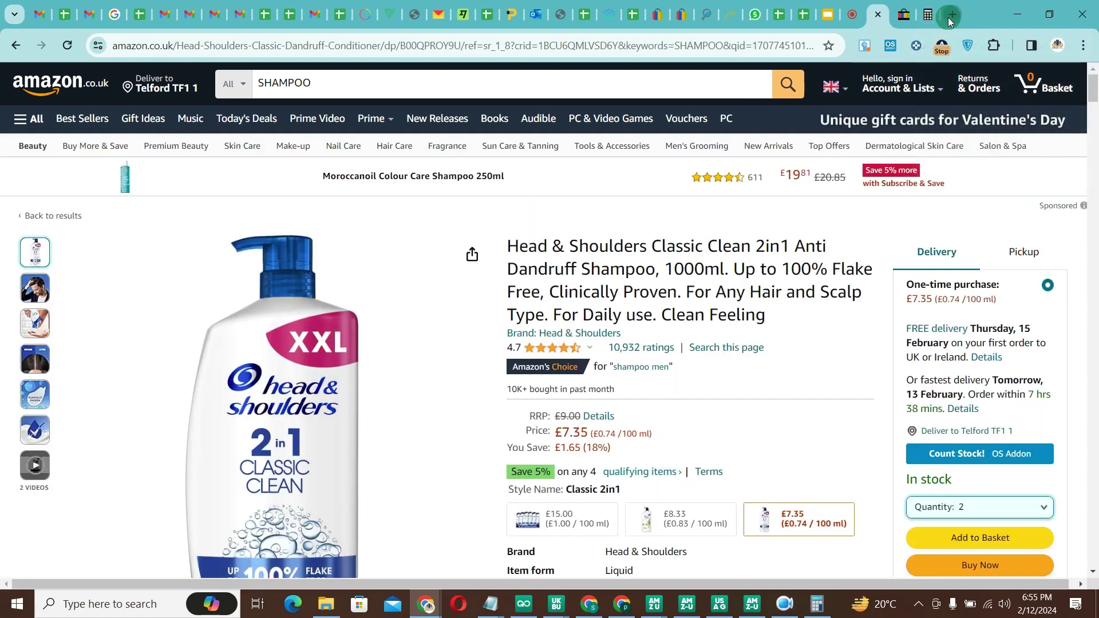
Open google.com in a new browser tab.
{"action": "left_click", "coordinate": [951, 15]}
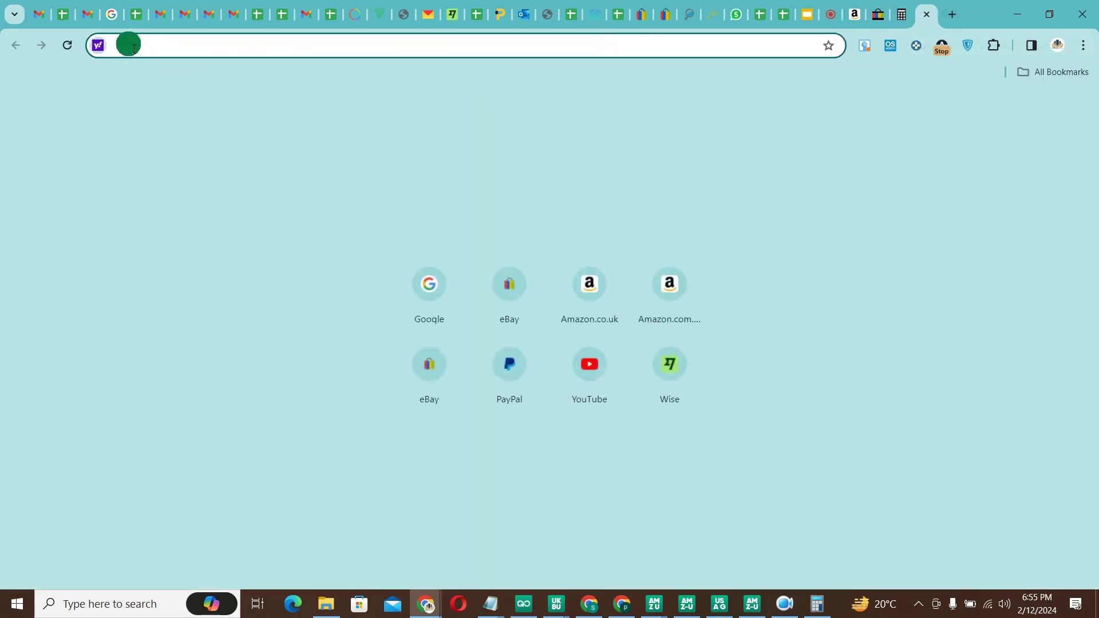
{"action": "type", "text": "google.com"}
{"action": "key", "text": "Return"}
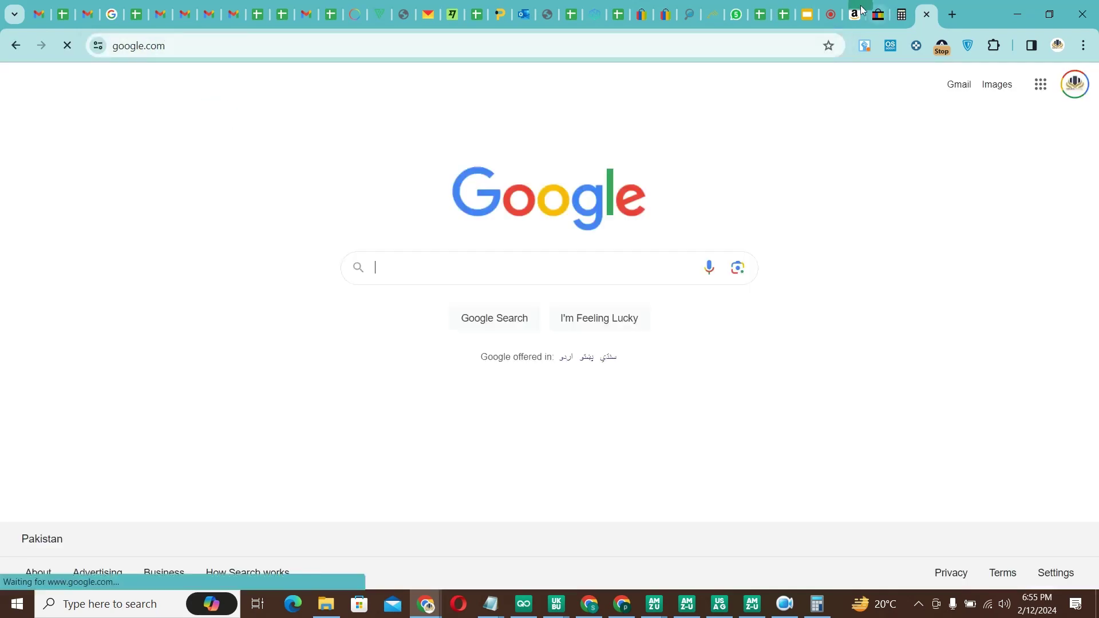
Expand the full Shop By Department list in Amazon's all-categories menu and look through the departments.
{"action": "left_click", "coordinate": [866, 11]}
{"action": "left_click", "coordinate": [24, 123]}
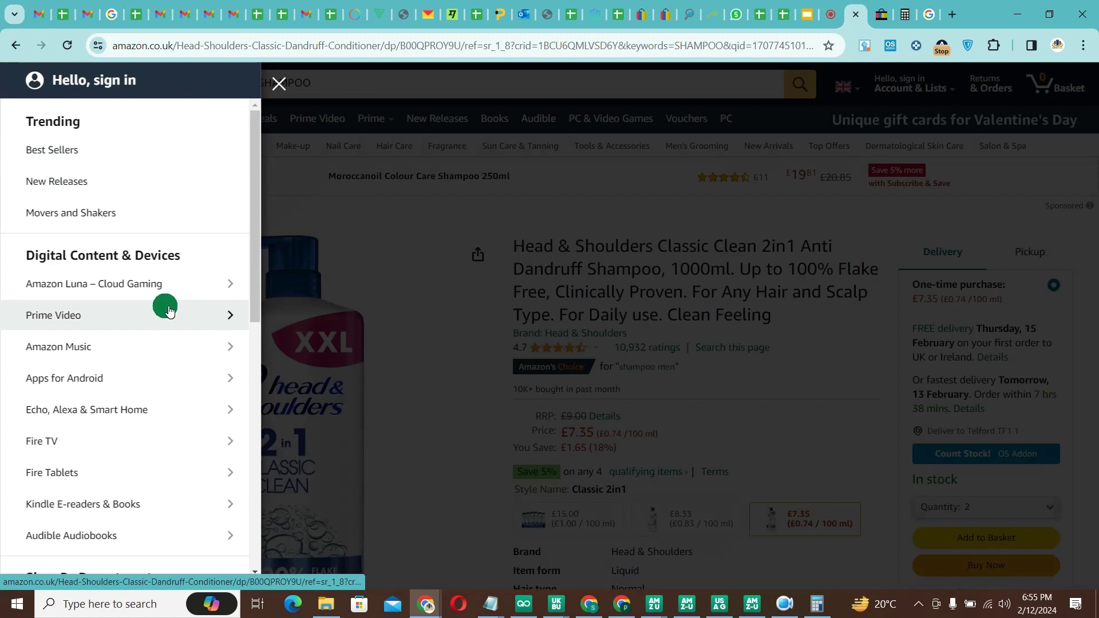
{"action": "scroll", "coordinate": [166, 307], "scroll_direction": "down", "scroll_amount": 5}
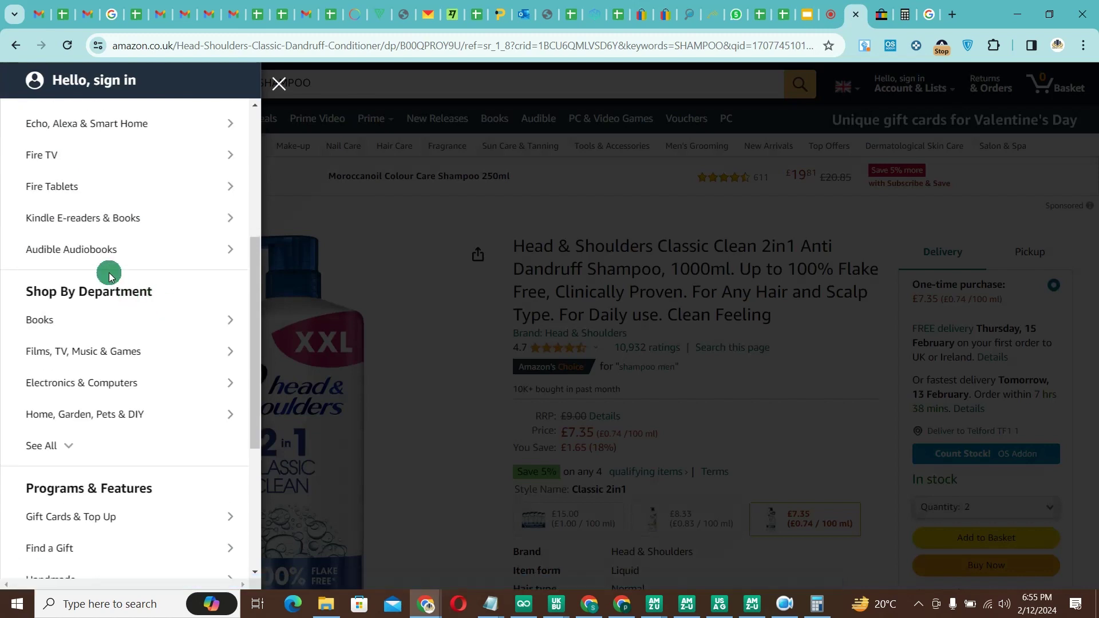
{"action": "scroll", "coordinate": [110, 277], "scroll_direction": "up", "scroll_amount": 5}
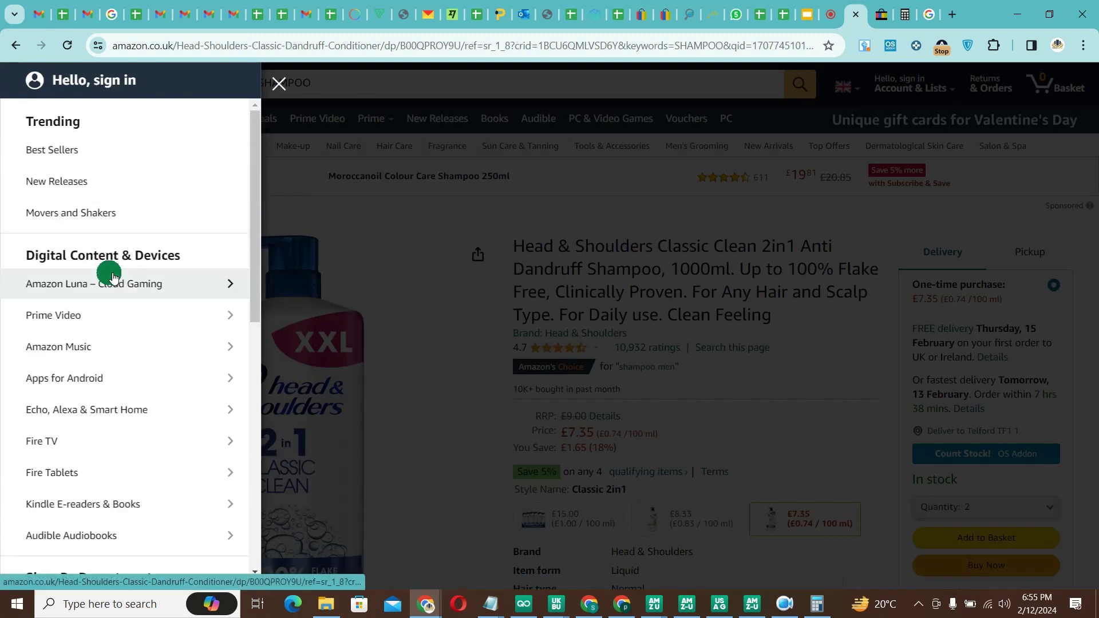
{"action": "scroll", "coordinate": [112, 278], "scroll_direction": "down", "scroll_amount": 3}
{"action": "left_click", "coordinate": [67, 445]}
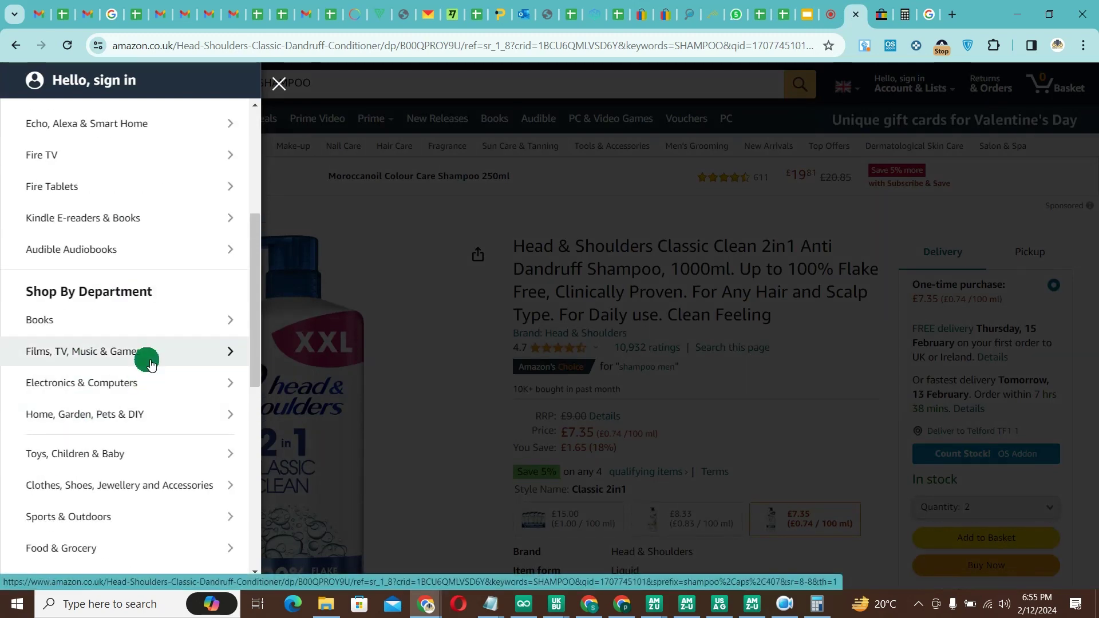
{"action": "scroll", "coordinate": [148, 360], "scroll_direction": "down", "scroll_amount": 5}
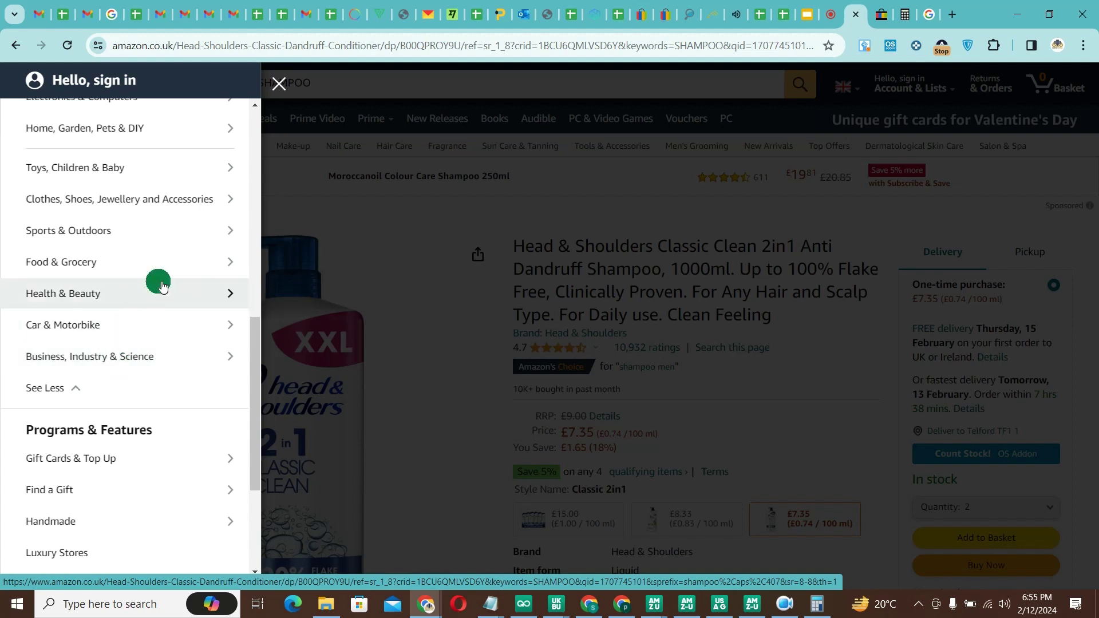
Expand the full Programs & Features list in Amazon's menu and look through its entries.
{"action": "scroll", "coordinate": [165, 279], "scroll_direction": "down", "scroll_amount": 4}
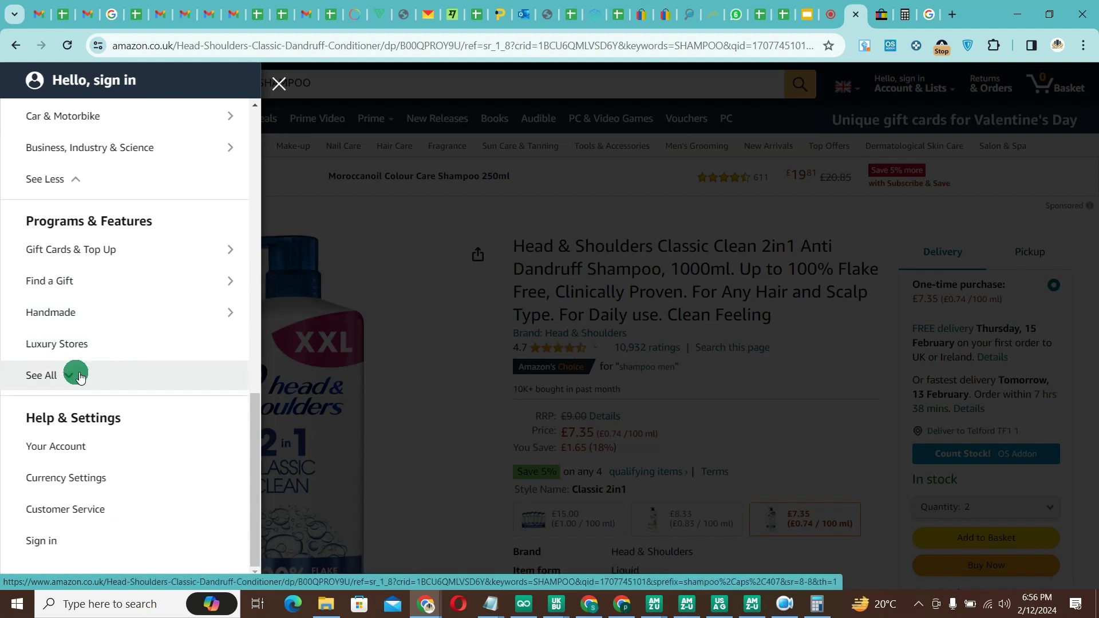
{"action": "left_click", "coordinate": [80, 375]}
{"action": "scroll", "coordinate": [147, 338], "scroll_direction": "down", "scroll_amount": 5}
{"action": "scroll", "coordinate": [150, 340], "scroll_direction": "up", "scroll_amount": 5}
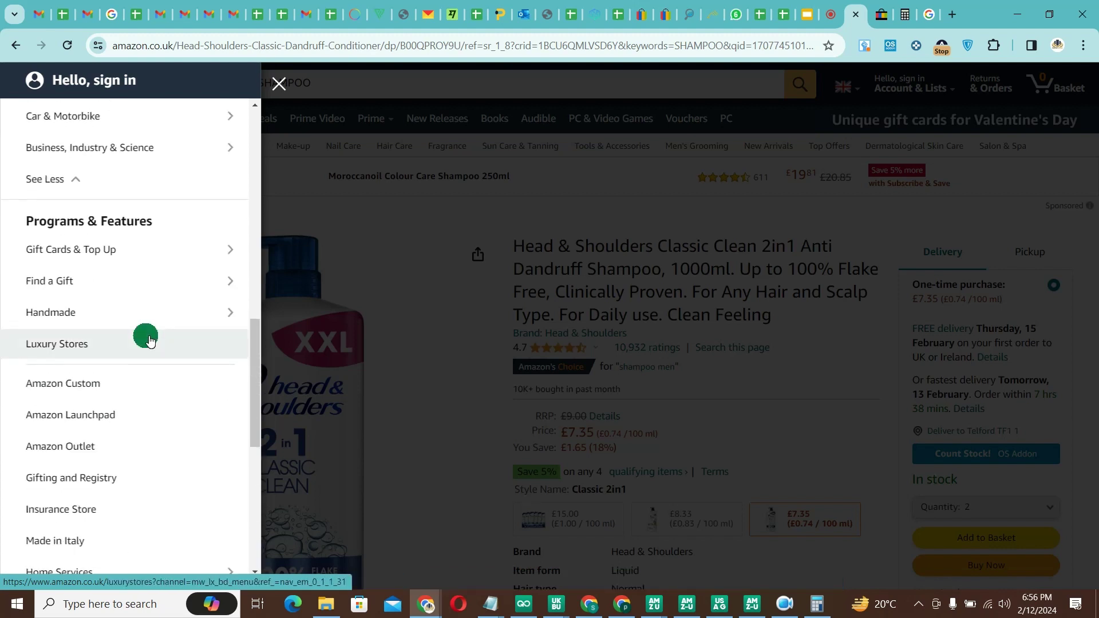
{"action": "scroll", "coordinate": [150, 340], "scroll_direction": "down", "scroll_amount": 5}
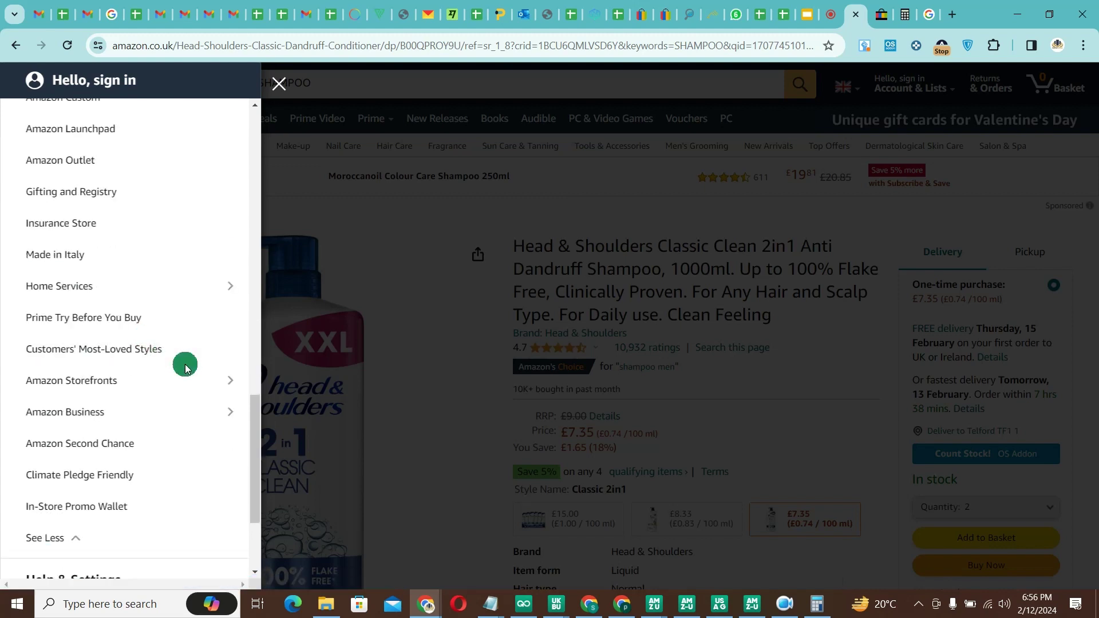
{"action": "scroll", "coordinate": [167, 488], "scroll_direction": "down", "scroll_amount": 3}
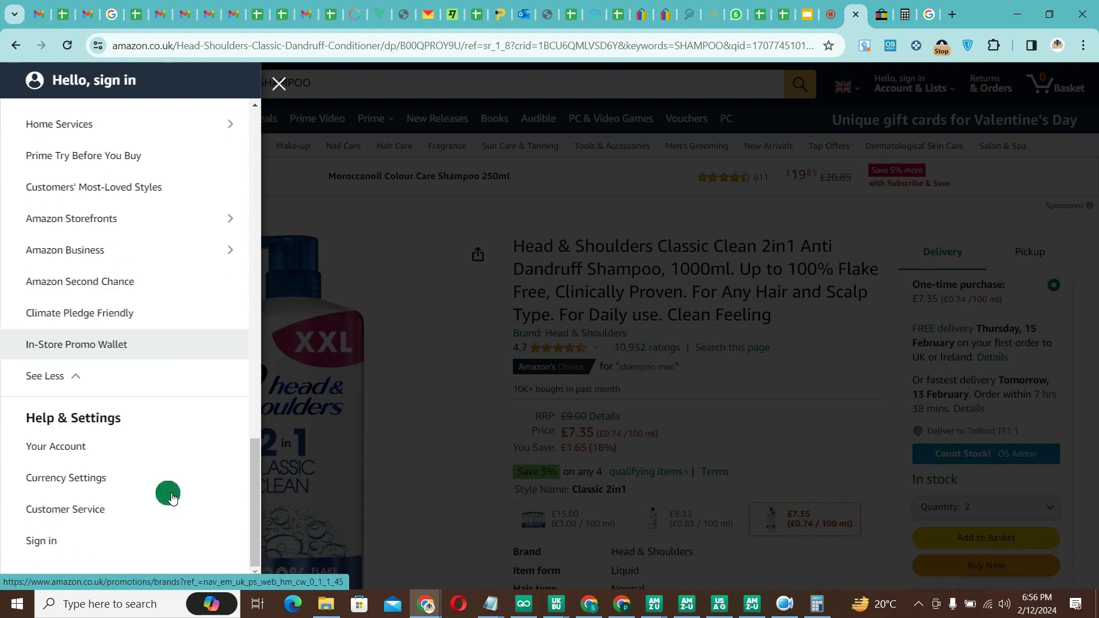
Search Google for AMAZON FRESH UK.
{"action": "left_click", "coordinate": [928, 15]}
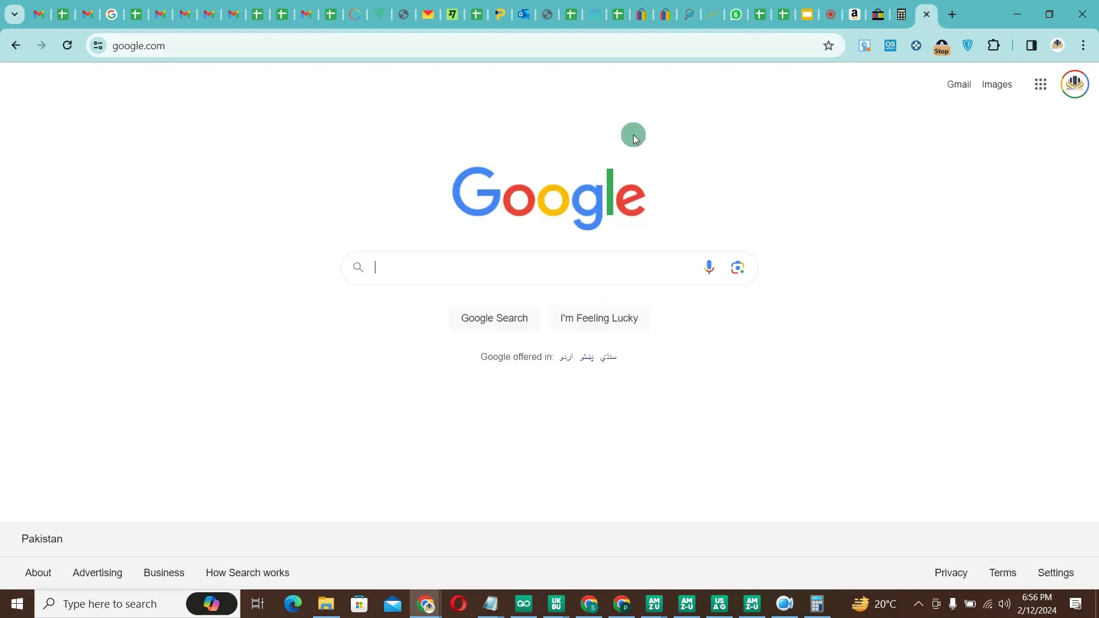
{"action": "left_click", "coordinate": [420, 268]}
{"action": "type", "text": "AM"}
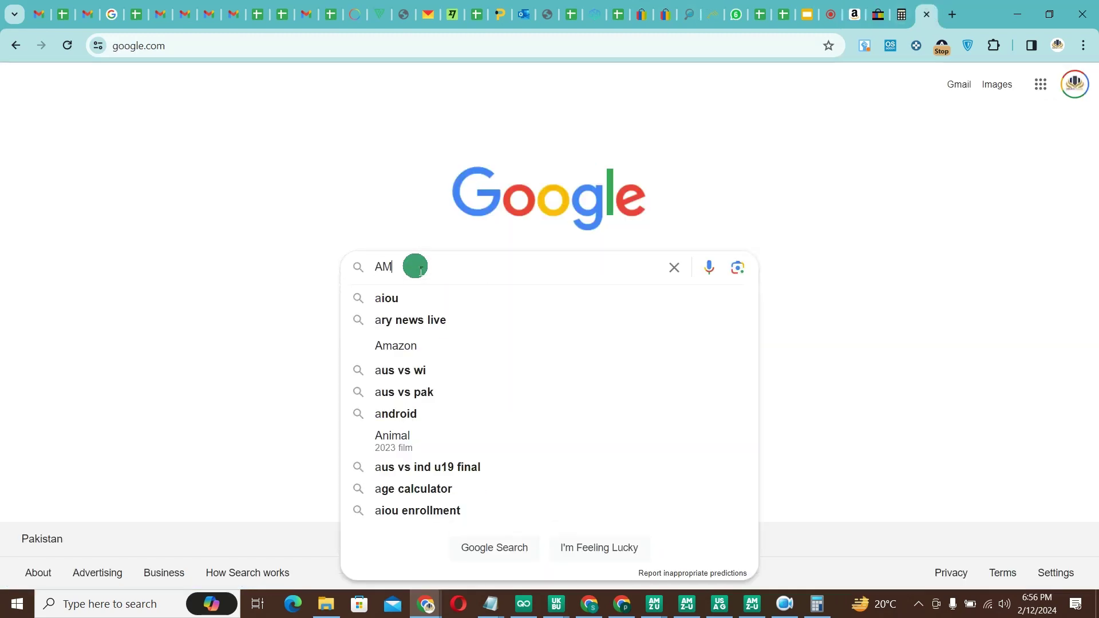
{"action": "type", "text": "AZON"}
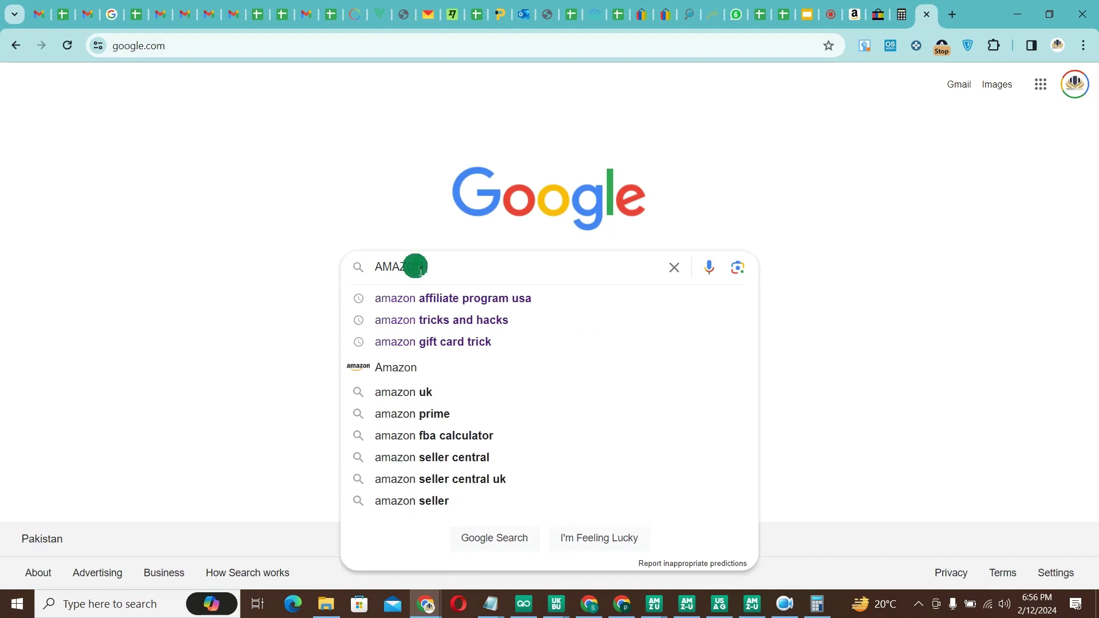
{"action": "type", "text": " FRESH UK"}
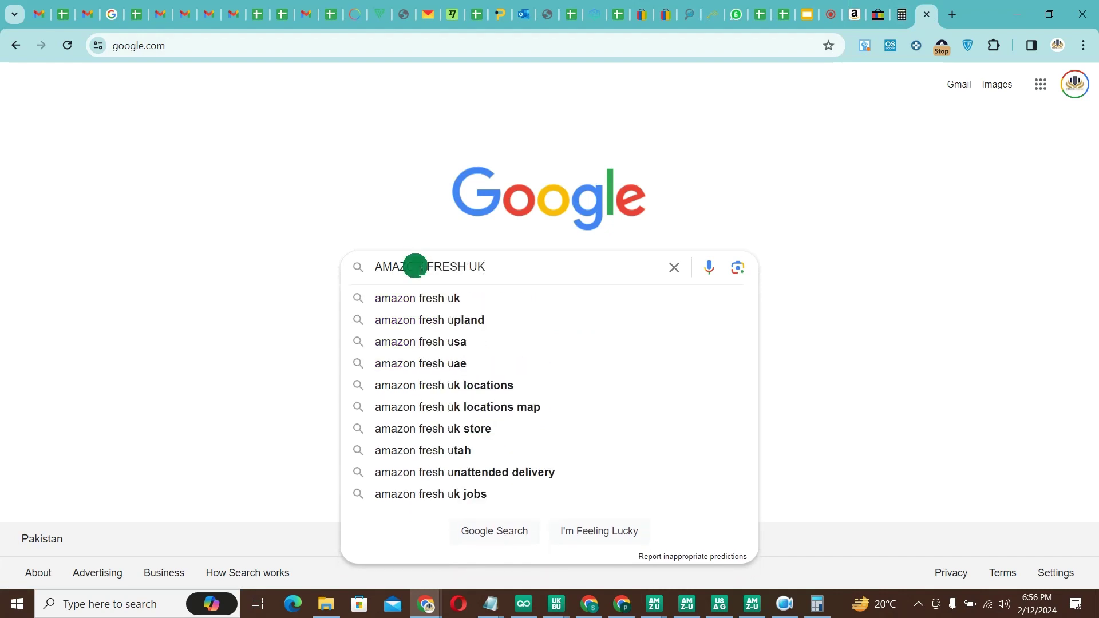
{"action": "key", "text": "Return"}
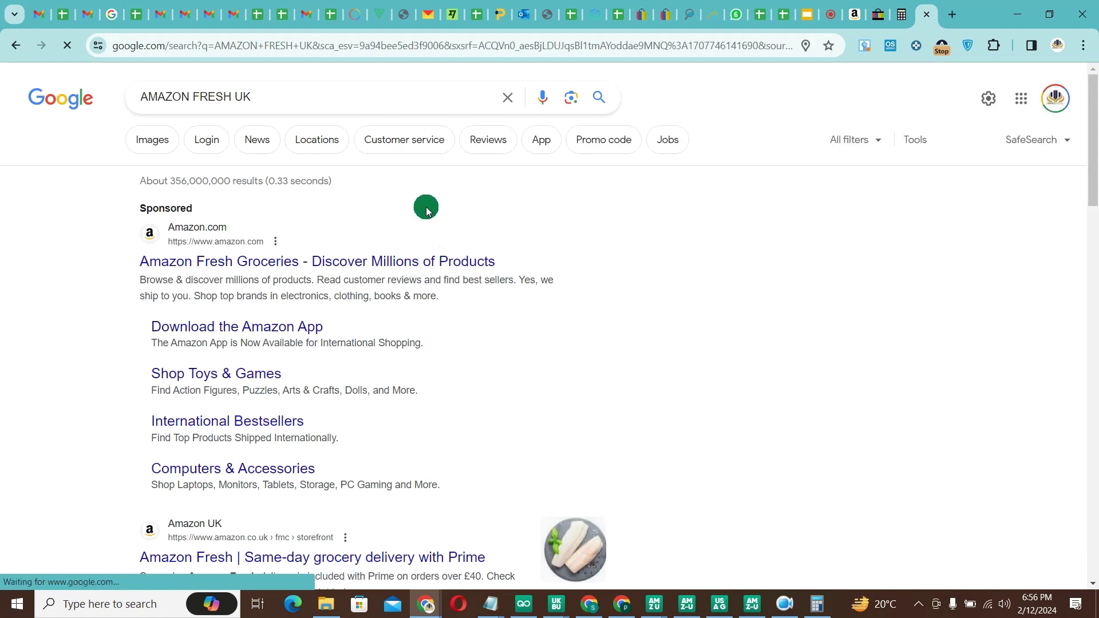
Open the Amazon UK result for Amazon Fresh same-day grocery delivery and dismiss the location notice.
{"action": "scroll", "coordinate": [426, 211], "scroll_direction": "down", "scroll_amount": 5}
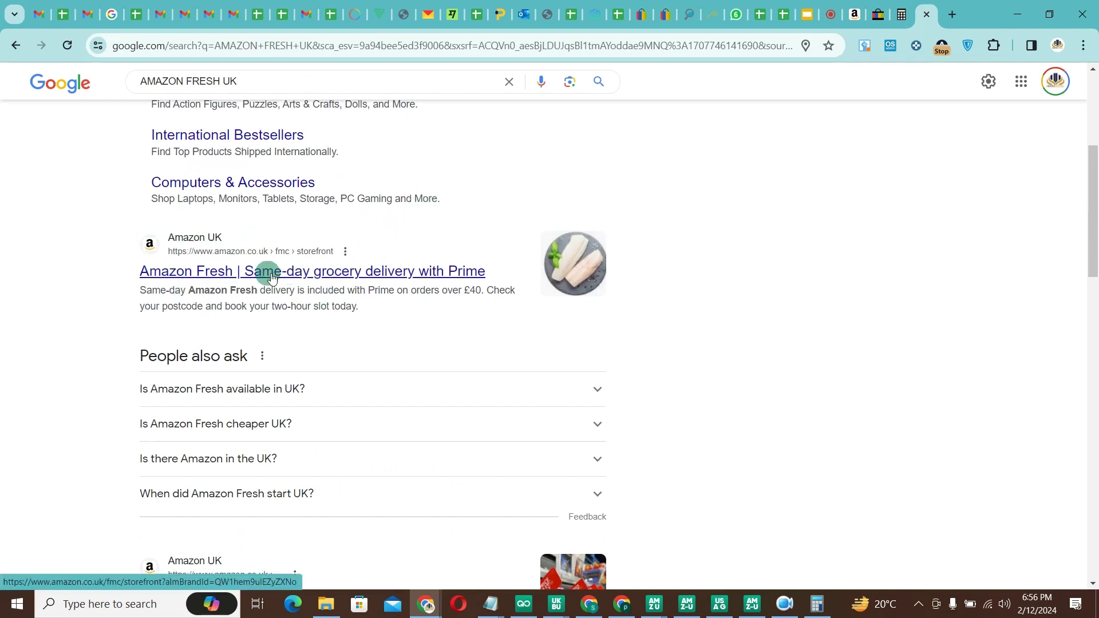
{"action": "left_click", "coordinate": [358, 273]}
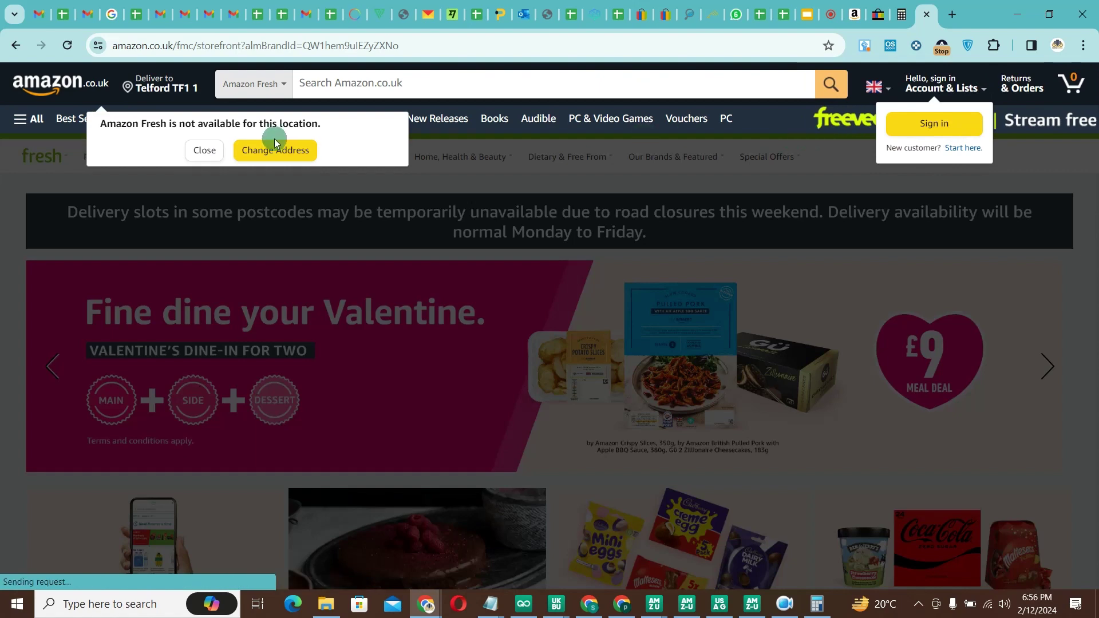
{"action": "left_click", "coordinate": [203, 150]}
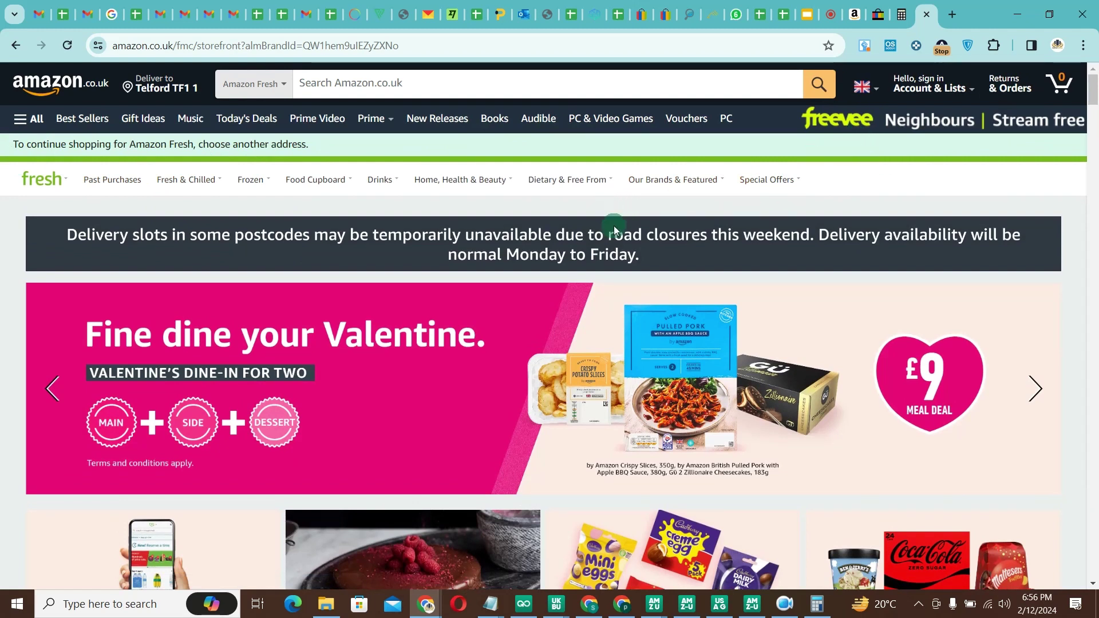
Examine the product sections of the Amazon Fresh storefront, from Cooking Ingredients through Fresh Fruits to Meat & Poultry and Seafood.
{"action": "scroll", "coordinate": [615, 226], "scroll_direction": "down", "scroll_amount": 5}
{"action": "scroll", "coordinate": [618, 229], "scroll_direction": "down", "scroll_amount": 5}
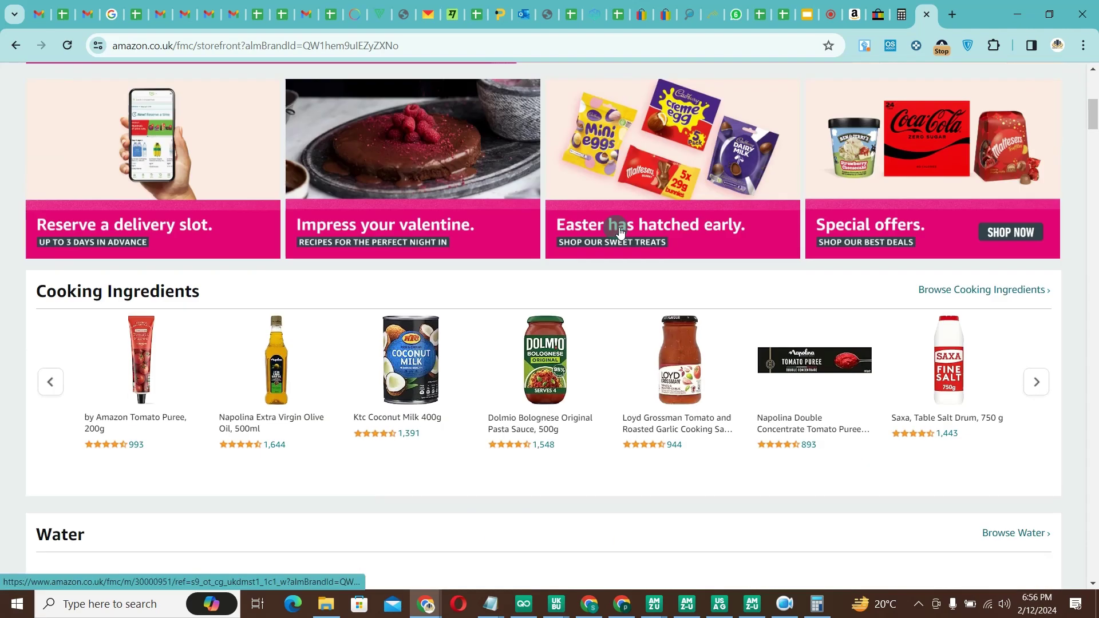
{"action": "scroll", "coordinate": [617, 232], "scroll_direction": "down", "scroll_amount": 5}
{"action": "scroll", "coordinate": [616, 232], "scroll_direction": "down", "scroll_amount": 5}
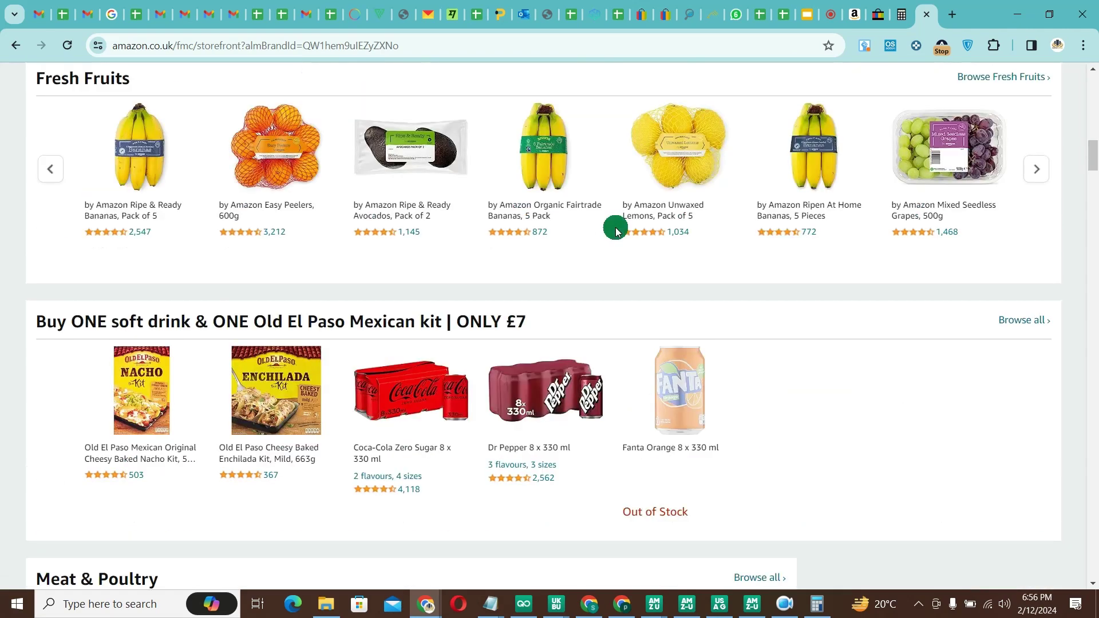
{"action": "scroll", "coordinate": [616, 232], "scroll_direction": "down", "scroll_amount": 5}
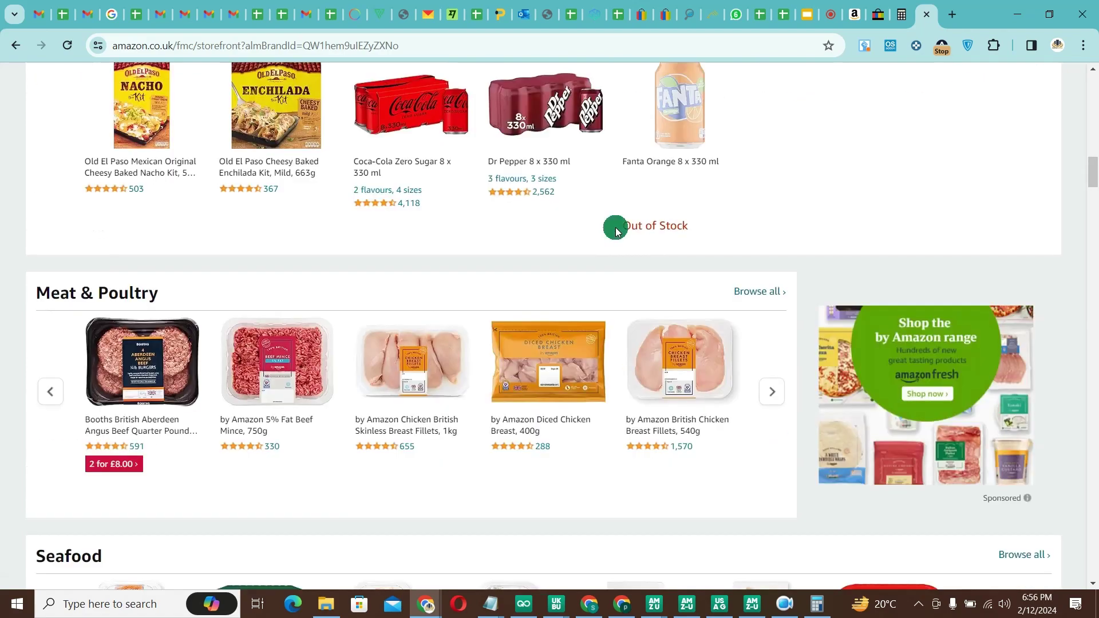
{"action": "scroll", "coordinate": [617, 226], "scroll_direction": "down", "scroll_amount": 5}
{"action": "scroll", "coordinate": [617, 218], "scroll_direction": "down", "scroll_amount": 5}
{"action": "scroll", "coordinate": [616, 213], "scroll_direction": "up", "scroll_amount": 10}
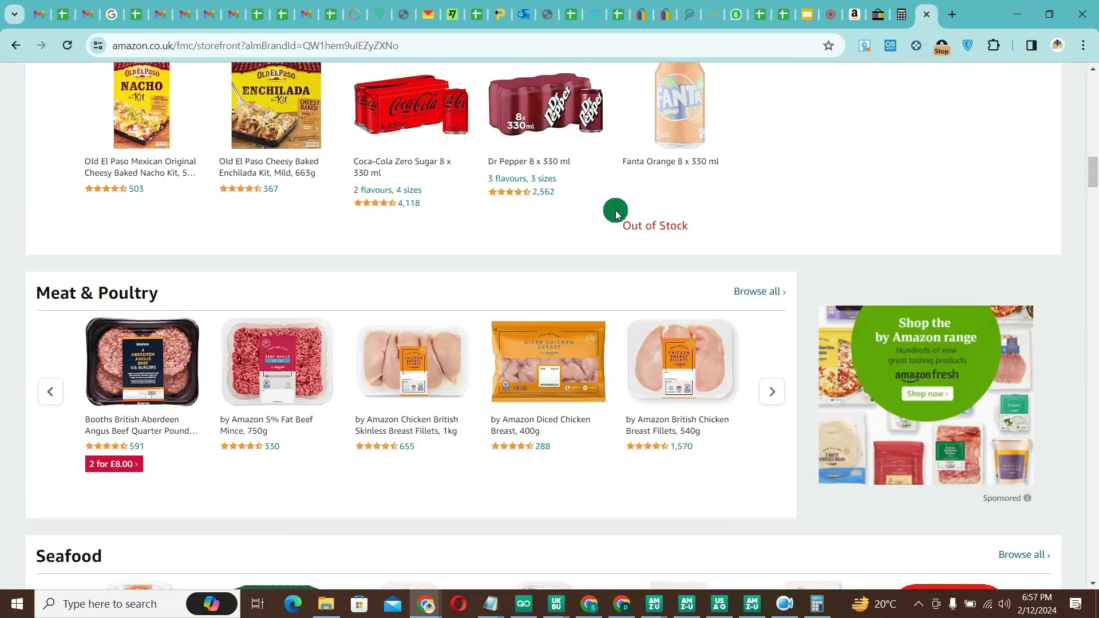
Look back over the Water, Fresh Fruits and Cooking Ingredients sections of the storefront and return to Seafood.
{"action": "scroll", "coordinate": [617, 215], "scroll_direction": "up", "scroll_amount": 5}
{"action": "scroll", "coordinate": [617, 214], "scroll_direction": "up", "scroll_amount": 5}
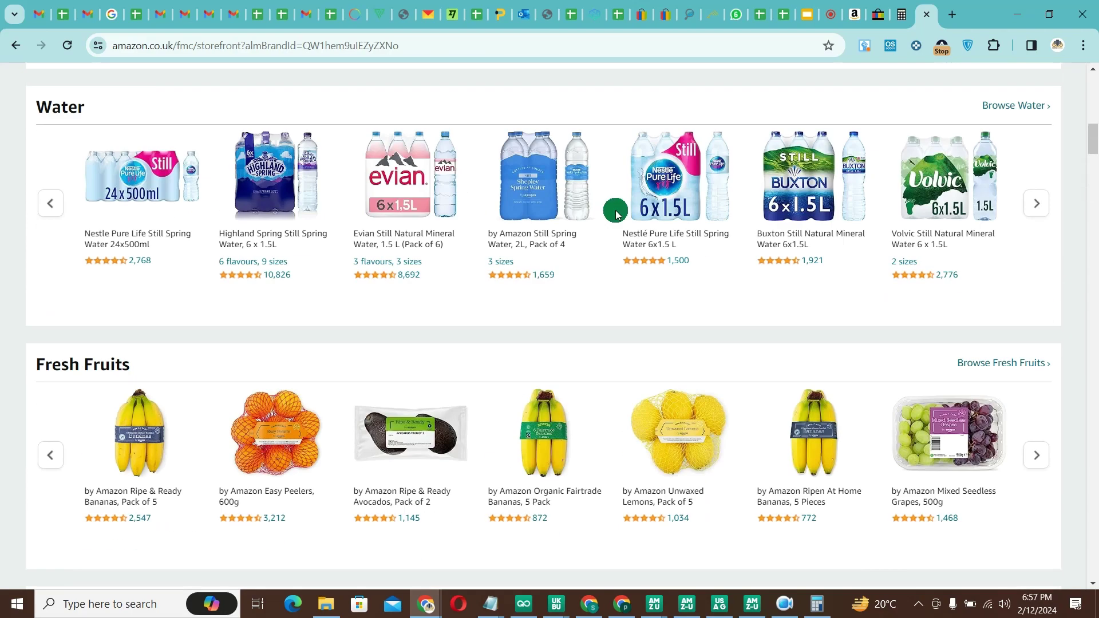
{"action": "scroll", "coordinate": [617, 215], "scroll_direction": "up", "scroll_amount": 5}
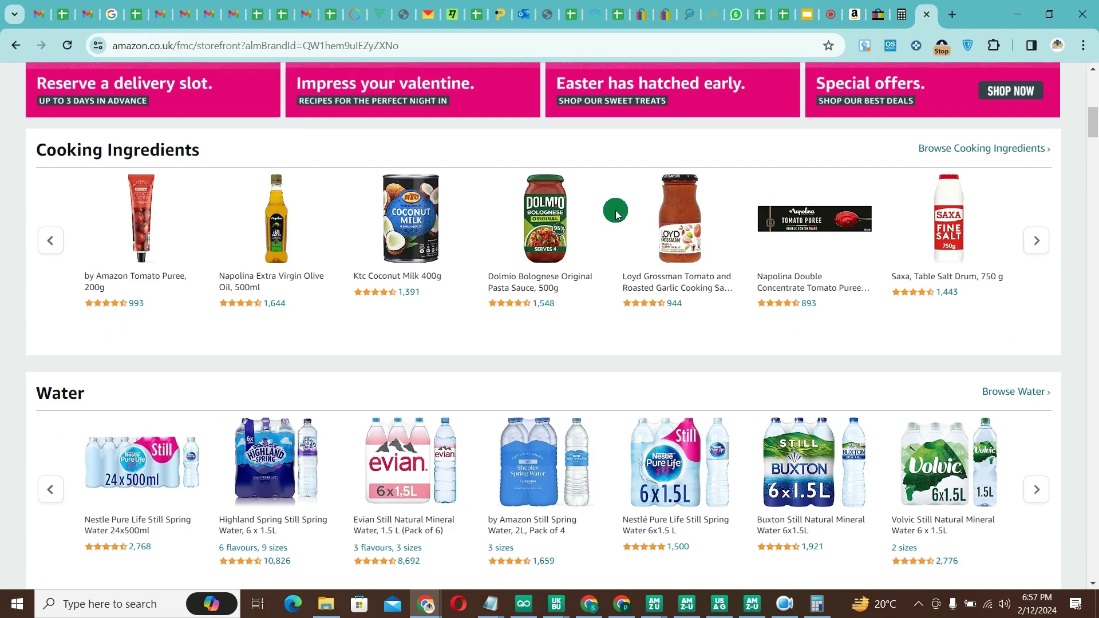
{"action": "scroll", "coordinate": [617, 205], "scroll_direction": "down", "scroll_amount": 20}
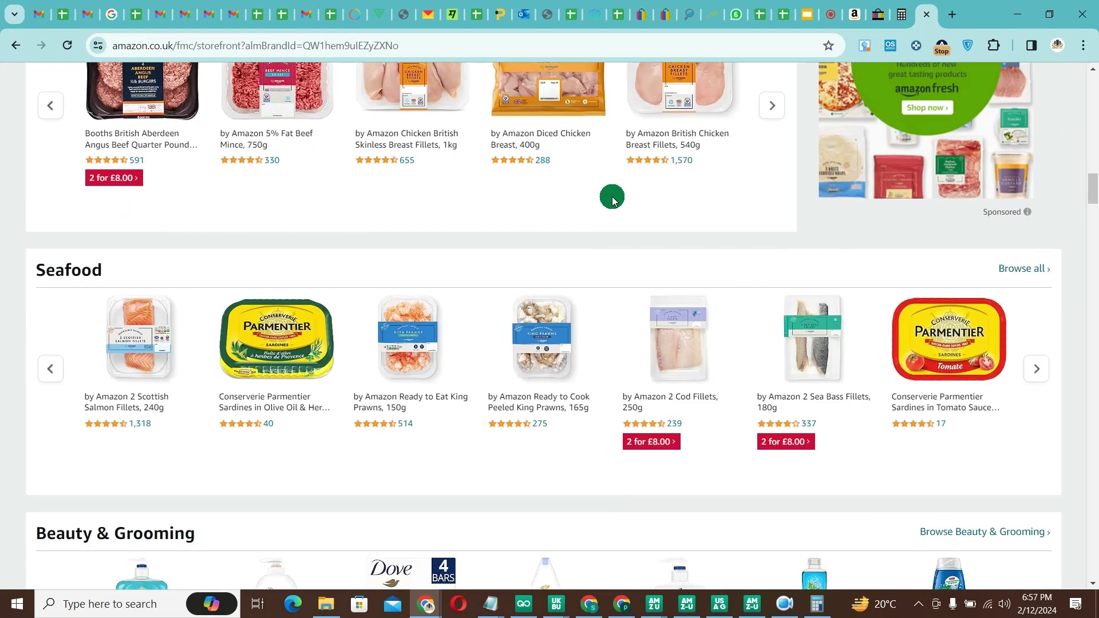
Examine the storefront sections from Beauty & Grooming through Spirits, Health & Personal Care and Beverages to more Confectionery & Sweet Snacks products.
{"action": "scroll", "coordinate": [613, 209], "scroll_direction": "up", "scroll_amount": 5}
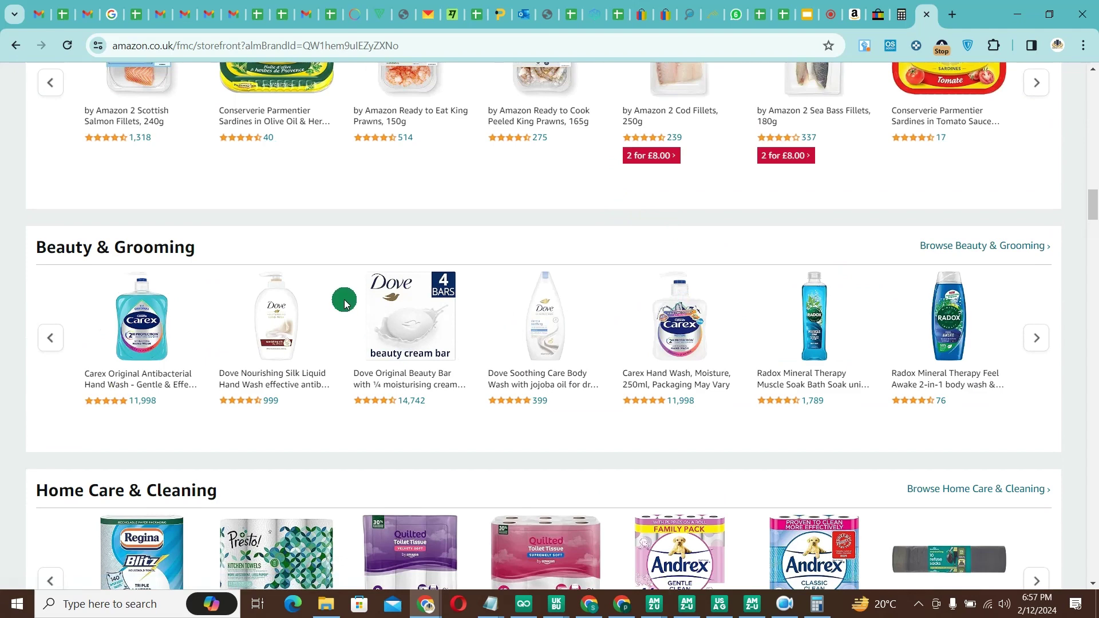
{"action": "scroll", "coordinate": [344, 305], "scroll_direction": "down", "scroll_amount": 5}
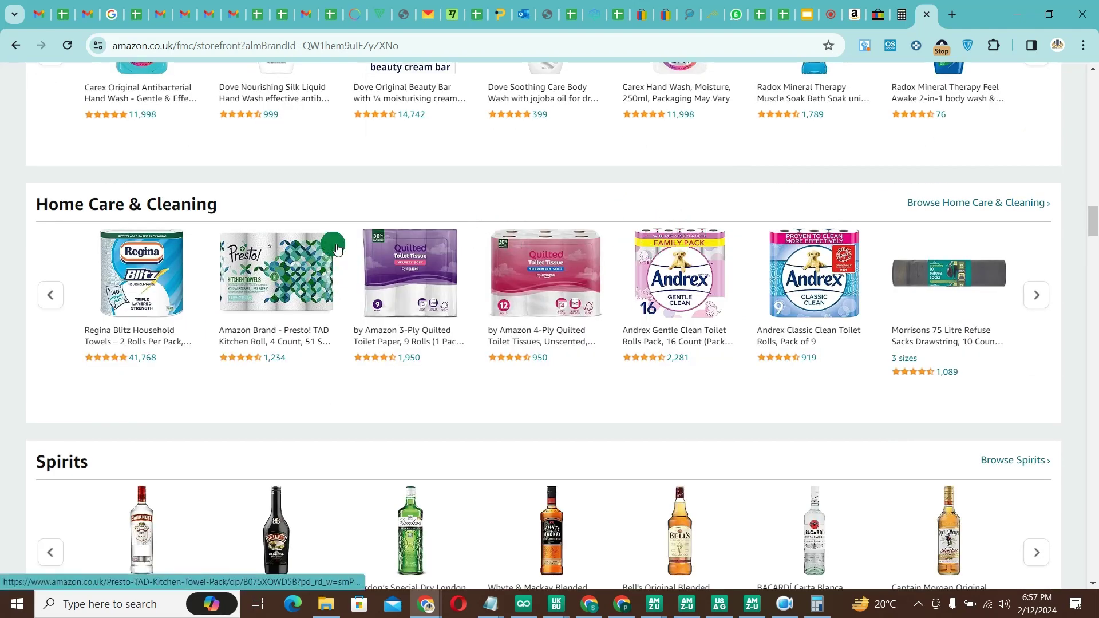
{"action": "scroll", "coordinate": [352, 232], "scroll_direction": "down", "scroll_amount": 5}
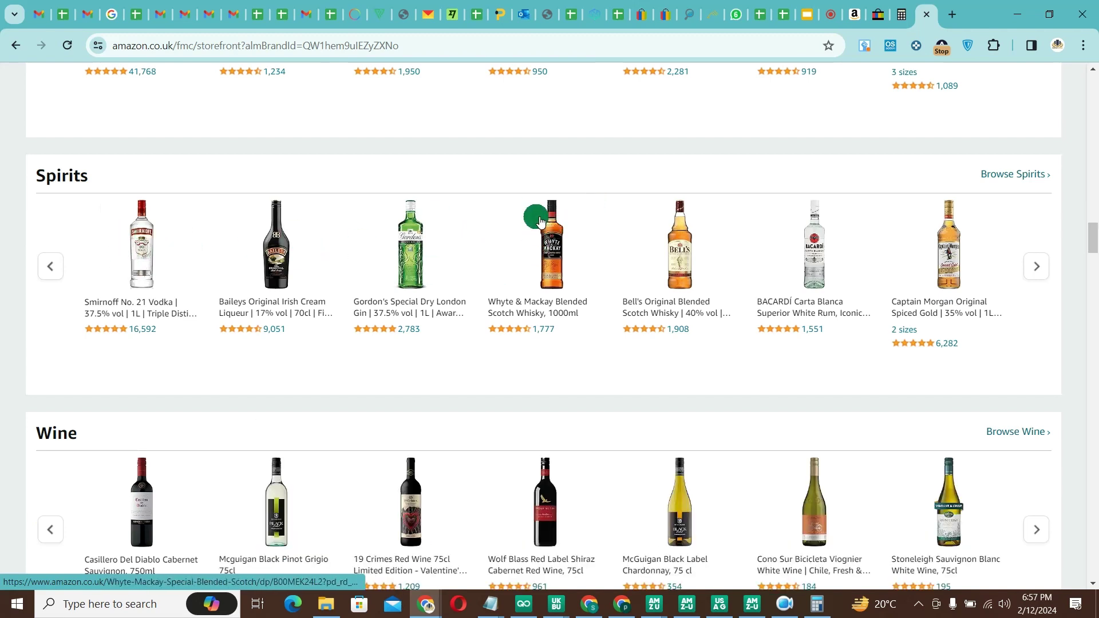
{"action": "scroll", "coordinate": [541, 221], "scroll_direction": "down", "scroll_amount": 5}
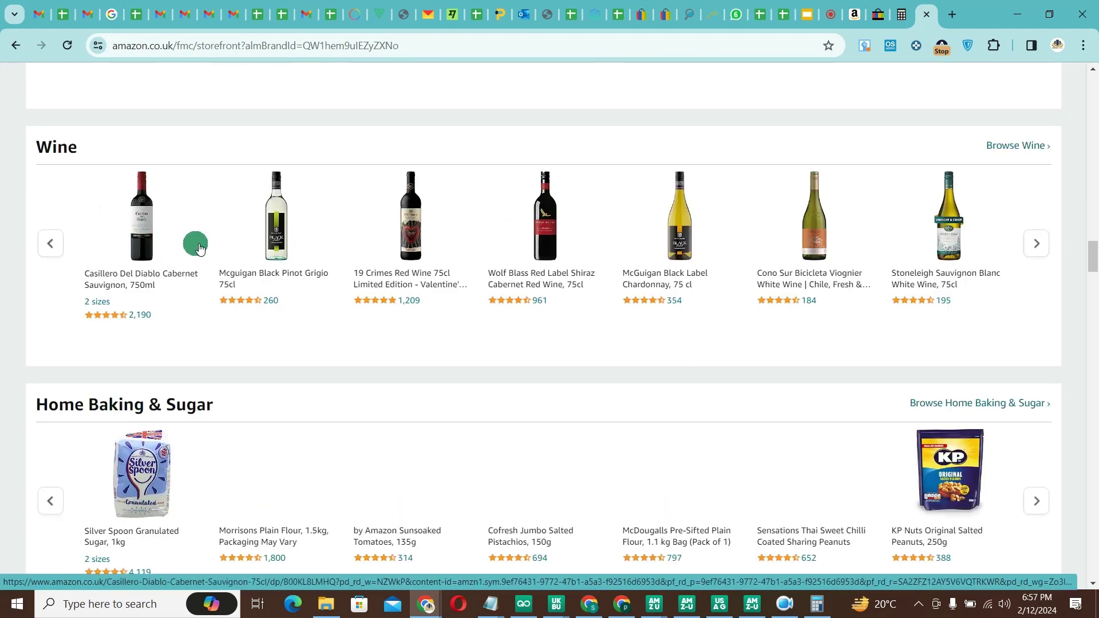
{"action": "scroll", "coordinate": [302, 209], "scroll_direction": "down", "scroll_amount": 5}
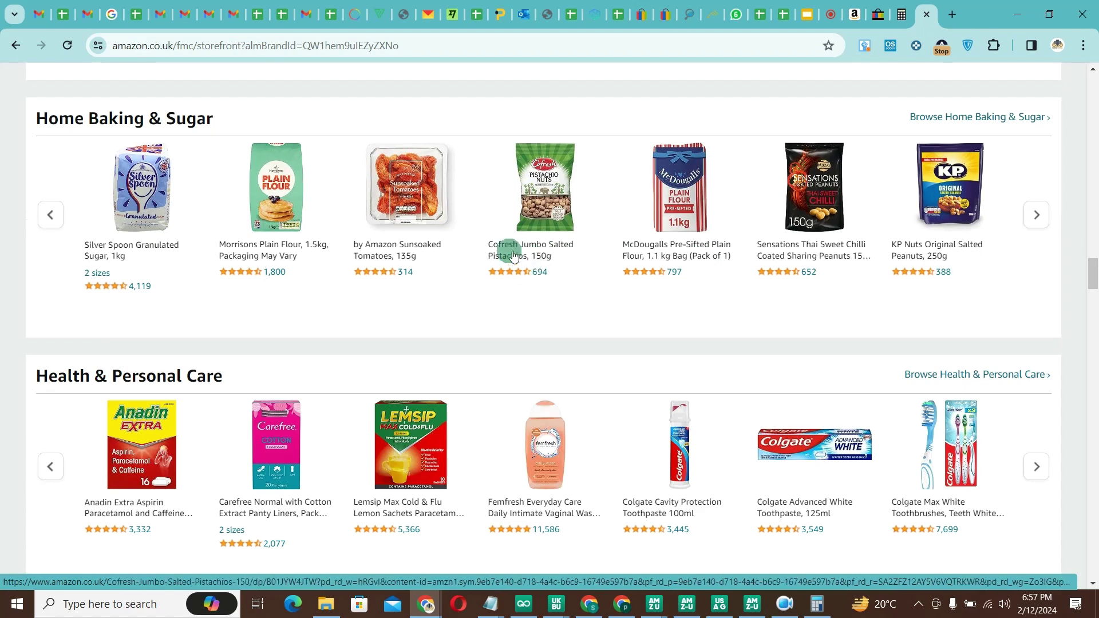
{"action": "scroll", "coordinate": [550, 295], "scroll_direction": "down", "scroll_amount": 5}
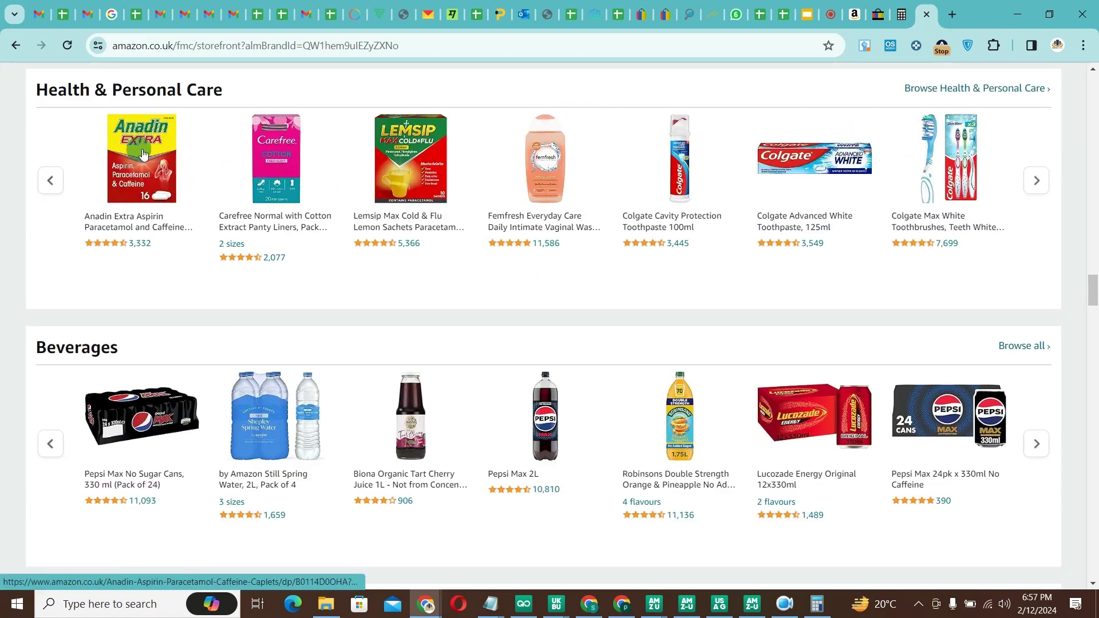
{"action": "scroll", "coordinate": [569, 298], "scroll_direction": "down", "scroll_amount": 5}
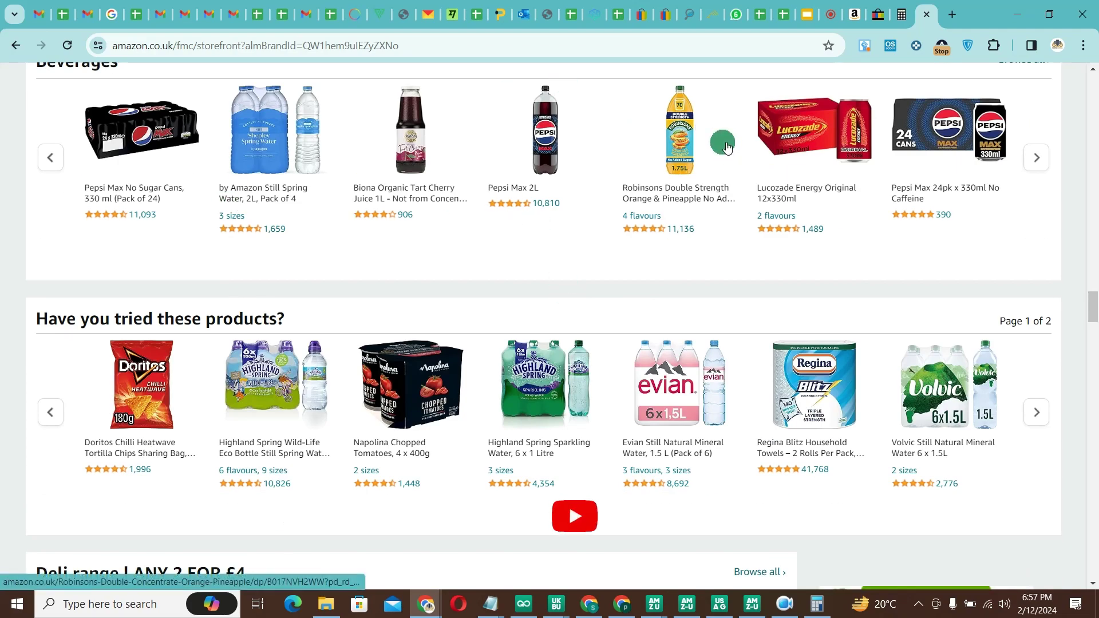
{"action": "scroll", "coordinate": [709, 131], "scroll_direction": "down", "scroll_amount": 12}
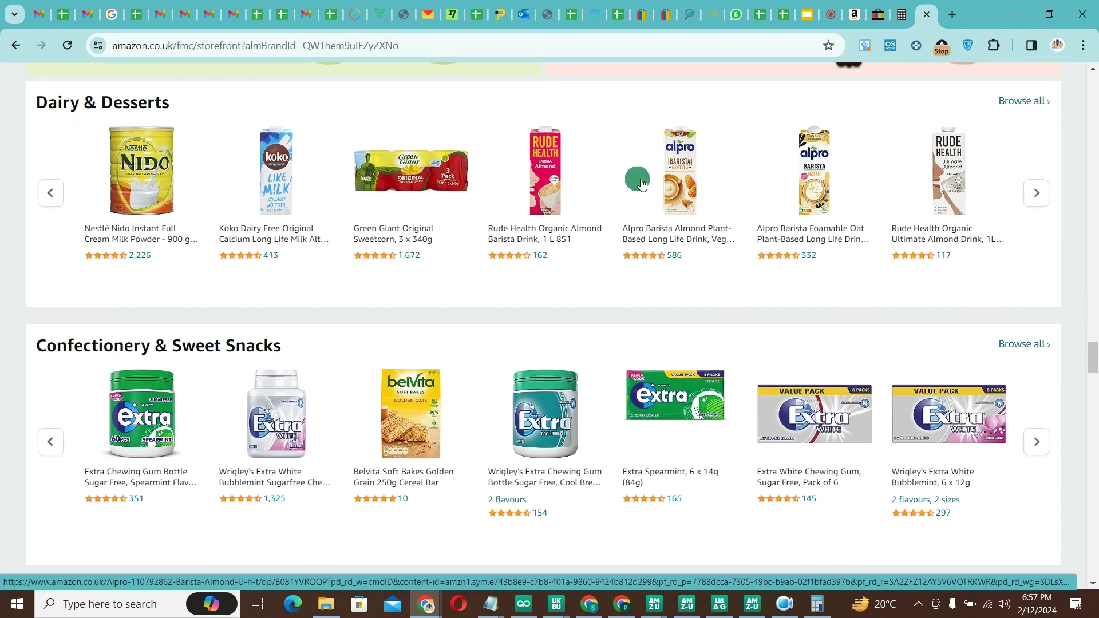
{"action": "left_click", "coordinate": [1037, 450]}
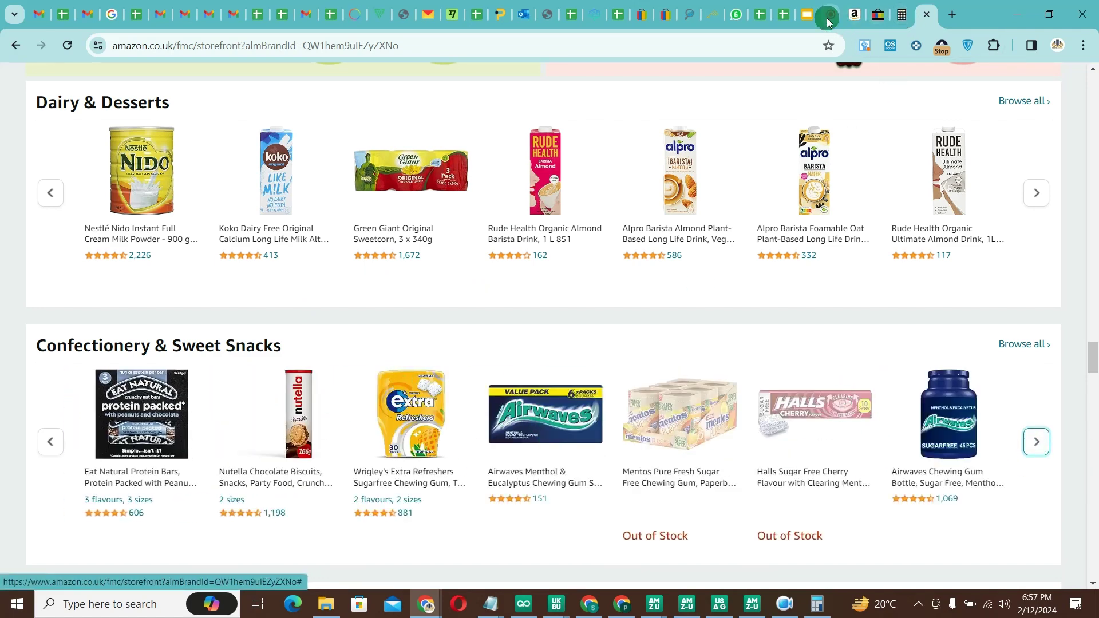
Switch to the Google Meet call to check the join request and return to the Amazon Fresh storefront.
{"action": "left_click", "coordinate": [828, 19]}
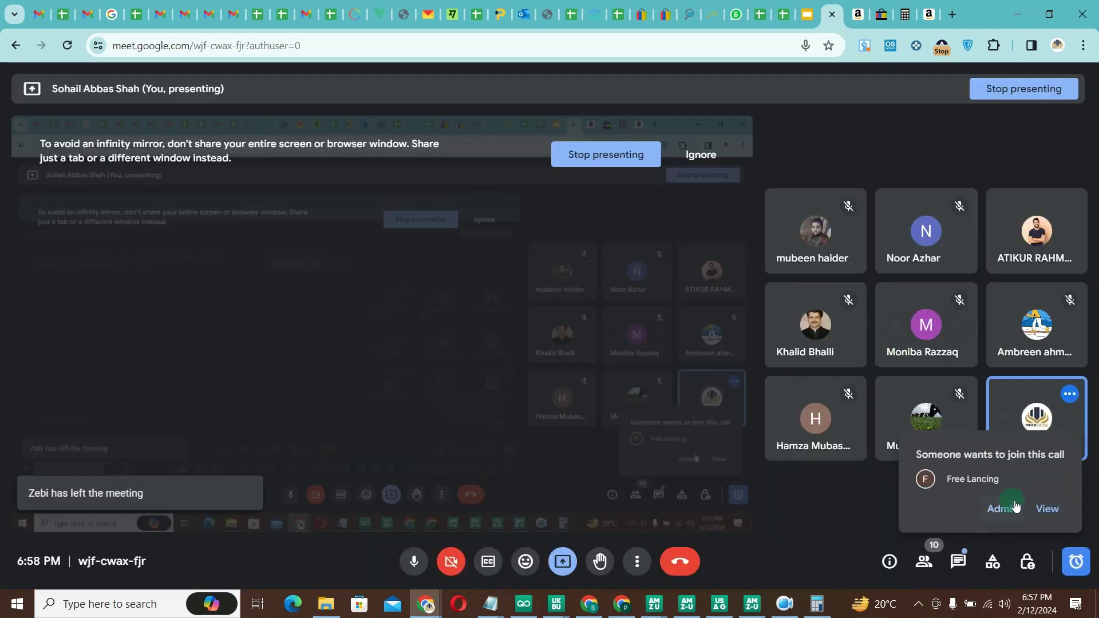
{"action": "left_click", "coordinate": [929, 14]}
Examine Crisps & Snacks, further Kitchen Roll, Toilet Roll & Tissues products, and the Dairy, Cheese & Eggs section.
{"action": "scroll", "coordinate": [854, 370], "scroll_direction": "down", "scroll_amount": 5}
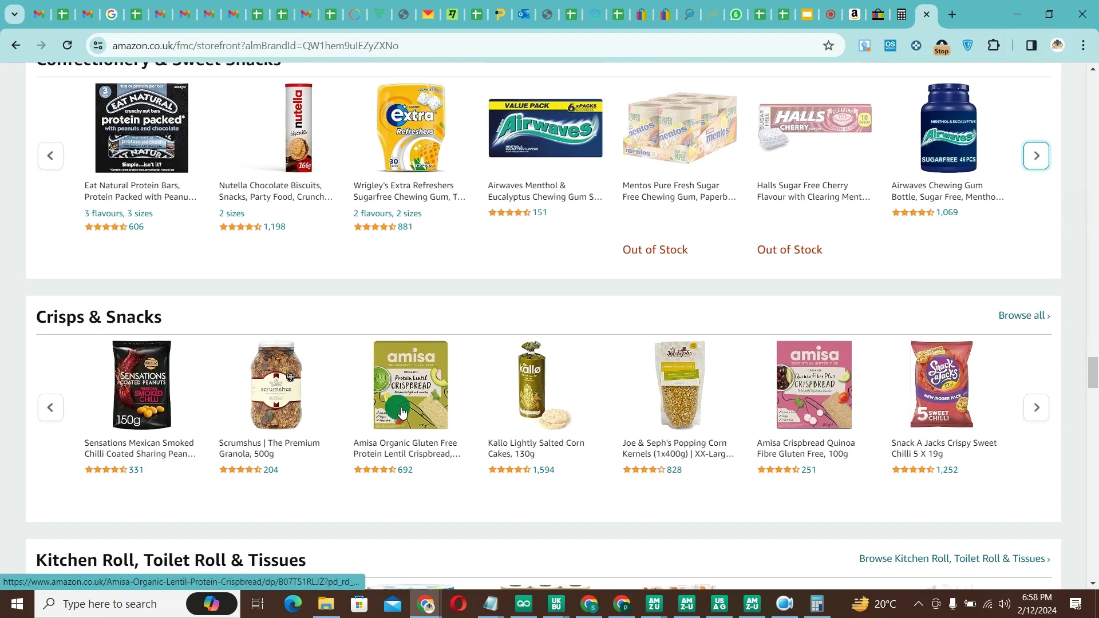
{"action": "scroll", "coordinate": [402, 412], "scroll_direction": "down", "scroll_amount": 5}
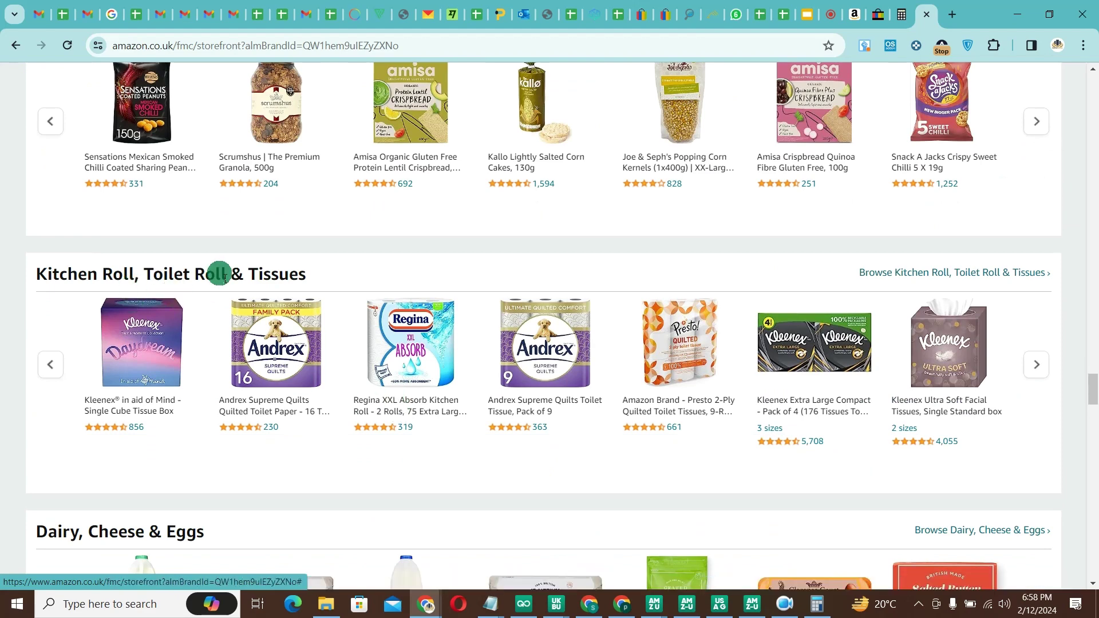
{"action": "left_click", "coordinate": [1038, 370]}
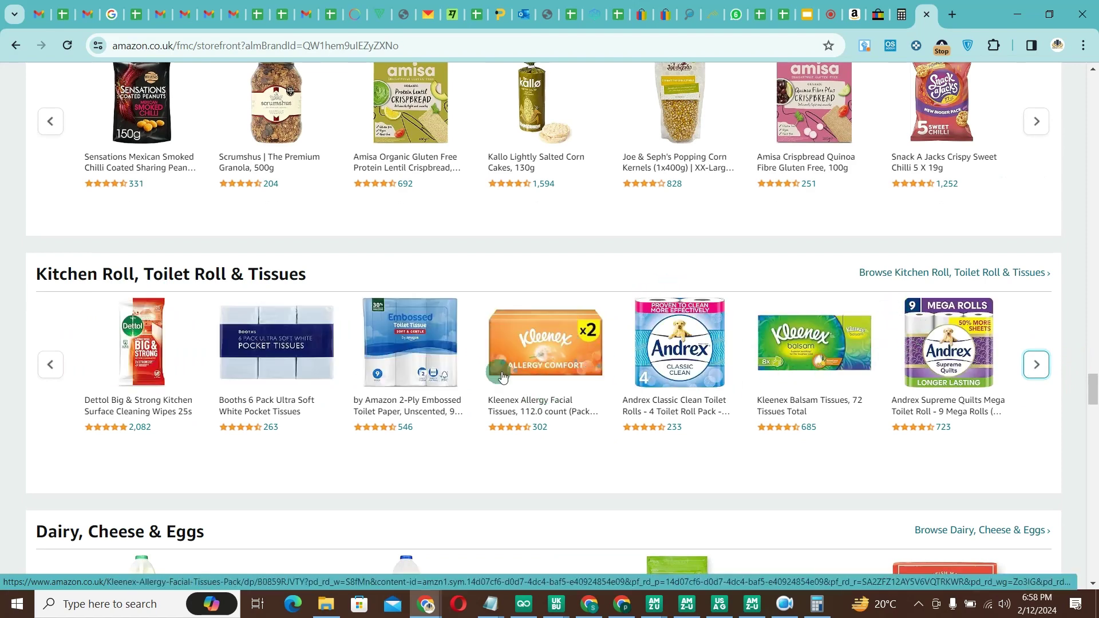
{"action": "scroll", "coordinate": [498, 289], "scroll_direction": "down", "scroll_amount": 5}
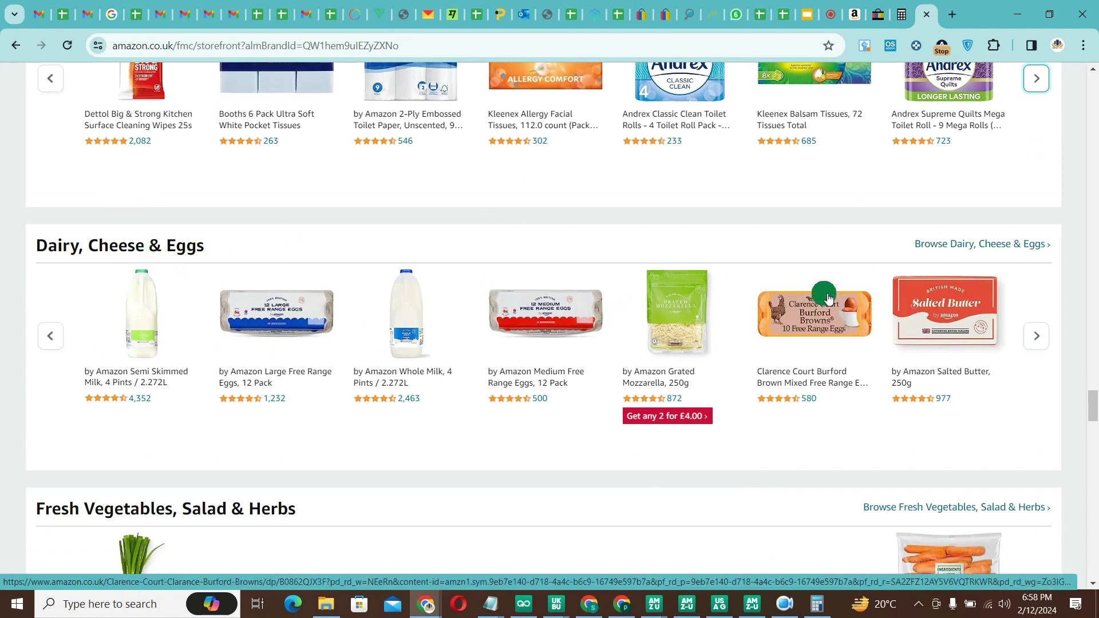
Review the storefront sections in reverse, from Kitchen Roll, Toilet Roll & Tissues back to Home Care & Cleaning.
{"action": "scroll", "coordinate": [830, 293], "scroll_direction": "up", "scroll_amount": 5}
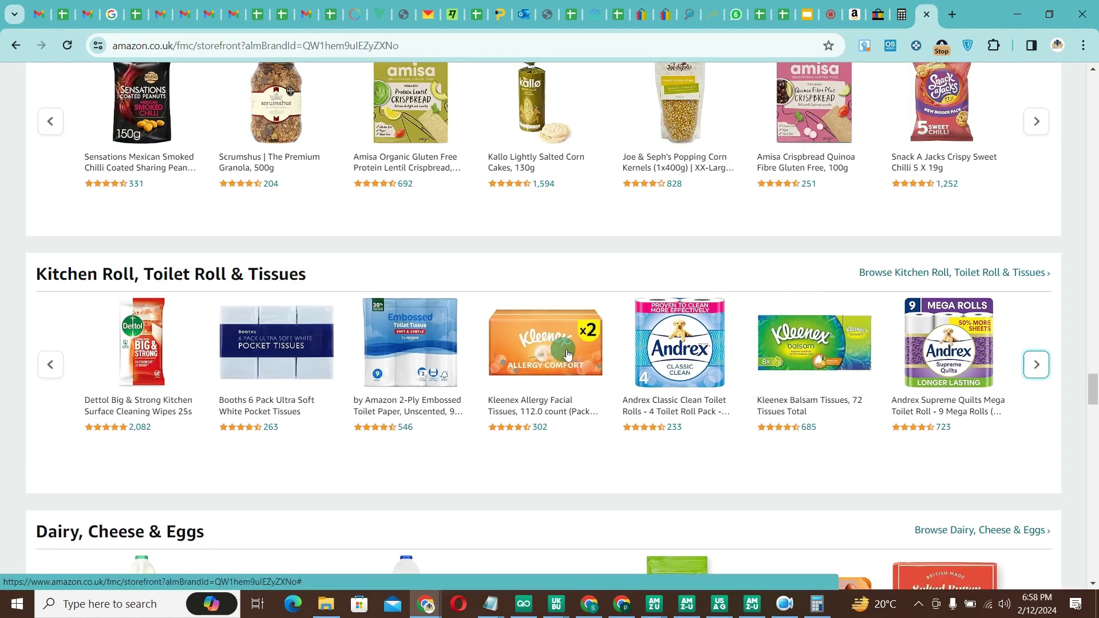
{"action": "scroll", "coordinate": [649, 396], "scroll_direction": "up", "scroll_amount": 5}
{"action": "scroll", "coordinate": [309, 372], "scroll_direction": "up", "scroll_amount": 5}
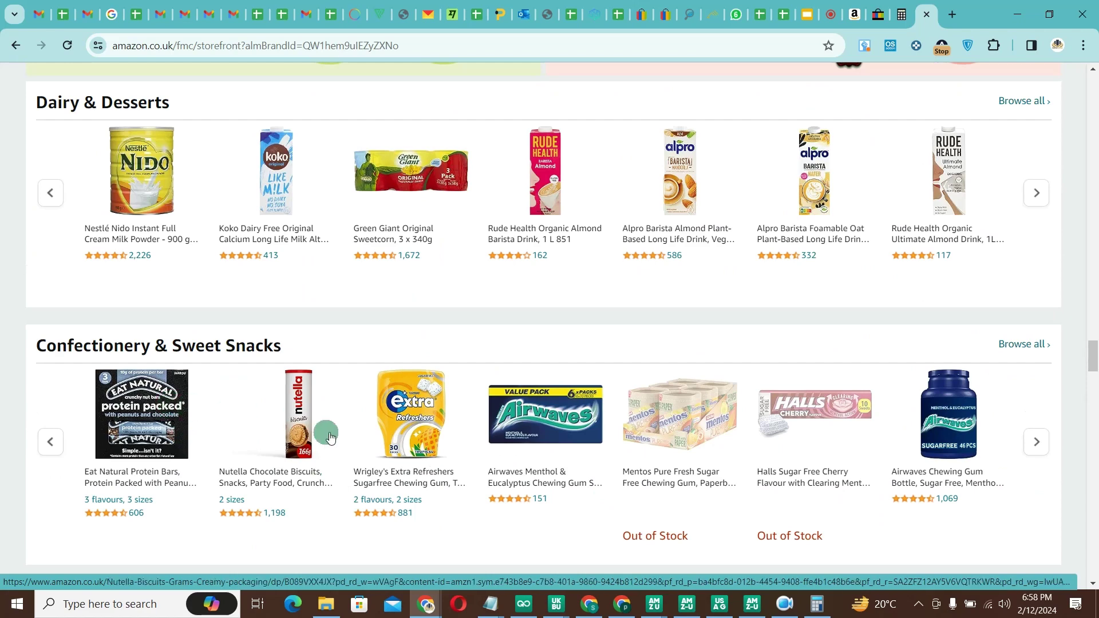
{"action": "scroll", "coordinate": [466, 451], "scroll_direction": "up", "scroll_amount": 5}
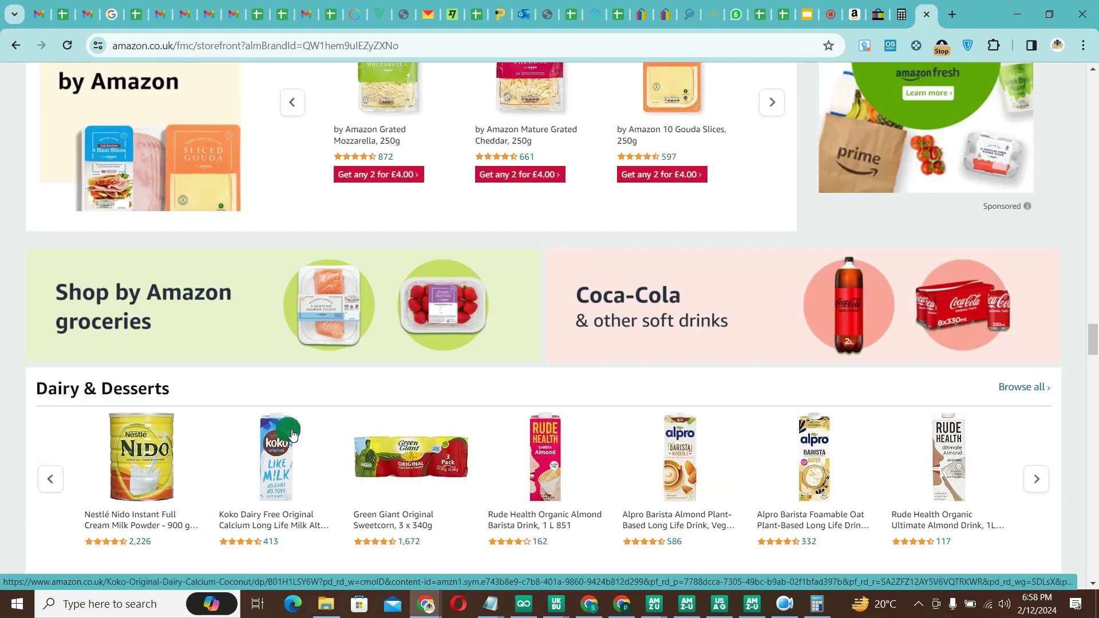
{"action": "scroll", "coordinate": [292, 435], "scroll_direction": "up", "scroll_amount": 10}
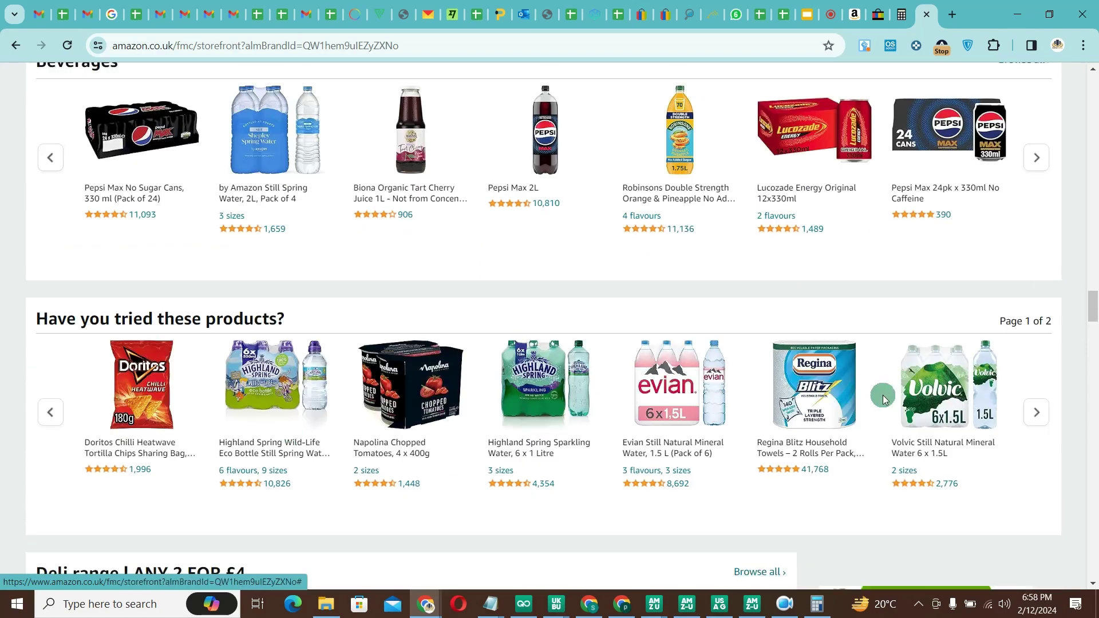
{"action": "scroll", "coordinate": [383, 381], "scroll_direction": "up", "scroll_amount": 5}
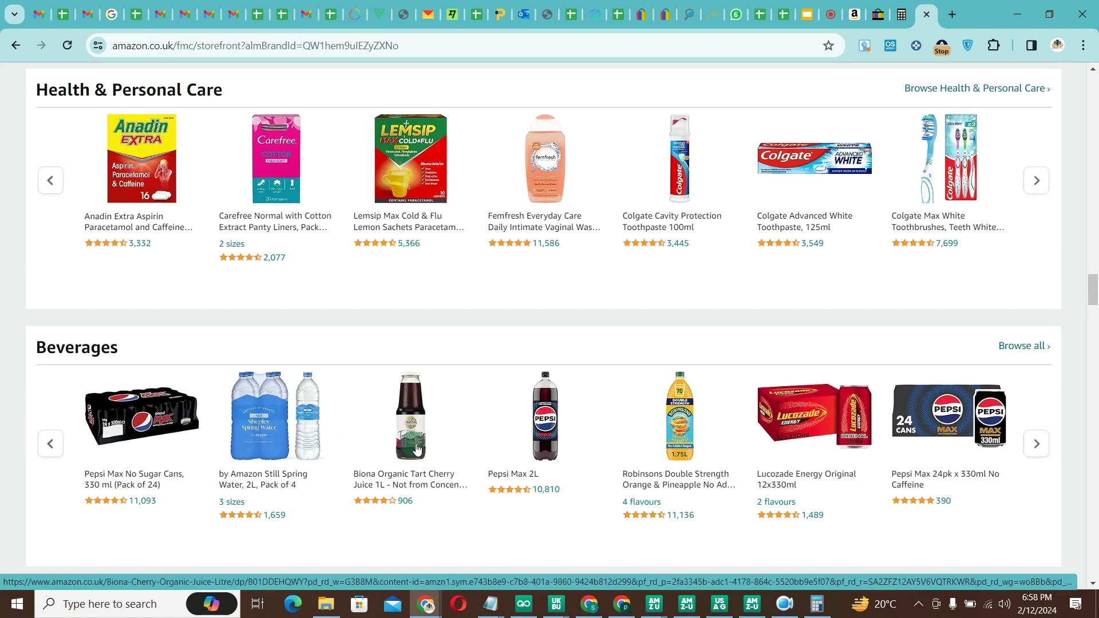
{"action": "scroll", "coordinate": [383, 475], "scroll_direction": "up", "scroll_amount": 5}
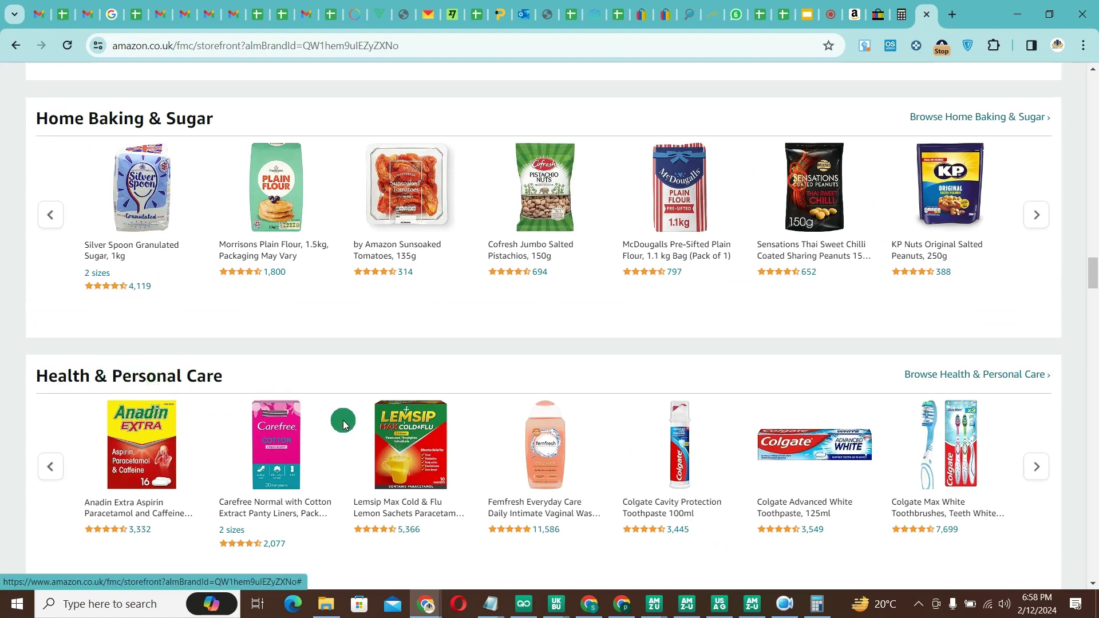
{"action": "scroll", "coordinate": [351, 434], "scroll_direction": "up", "scroll_amount": 5}
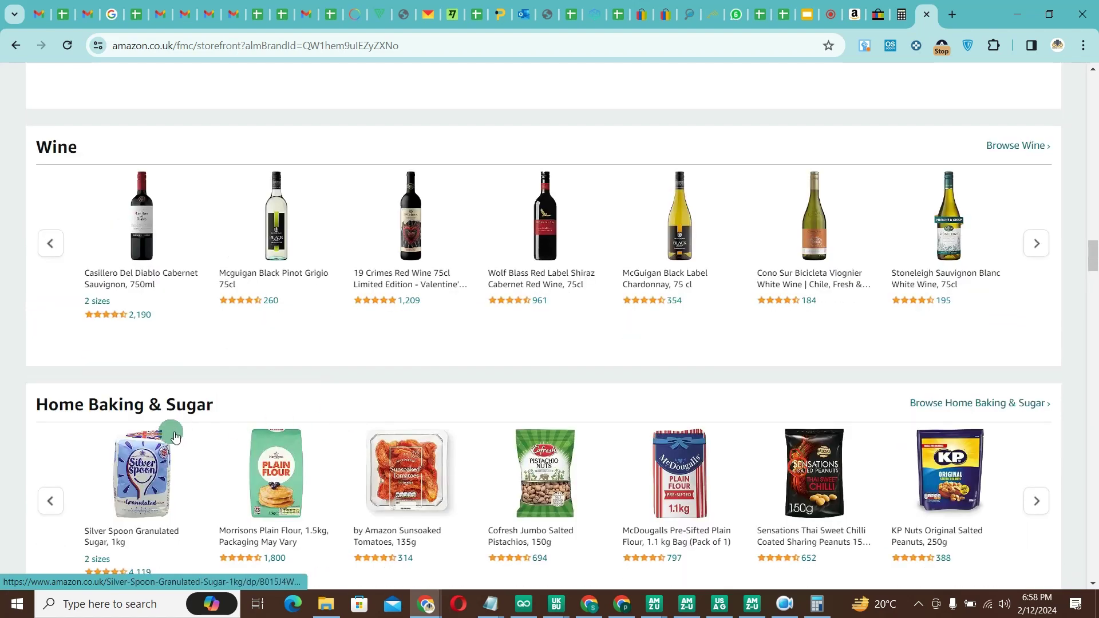
{"action": "scroll", "coordinate": [252, 445], "scroll_direction": "up", "scroll_amount": 5}
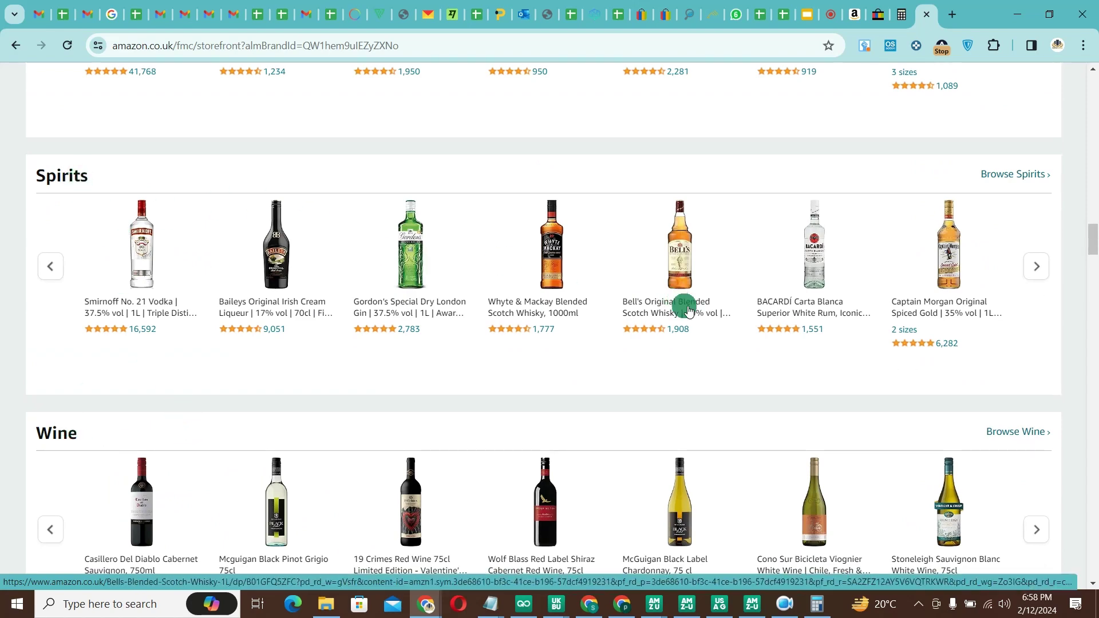
{"action": "scroll", "coordinate": [411, 342], "scroll_direction": "up", "scroll_amount": 5}
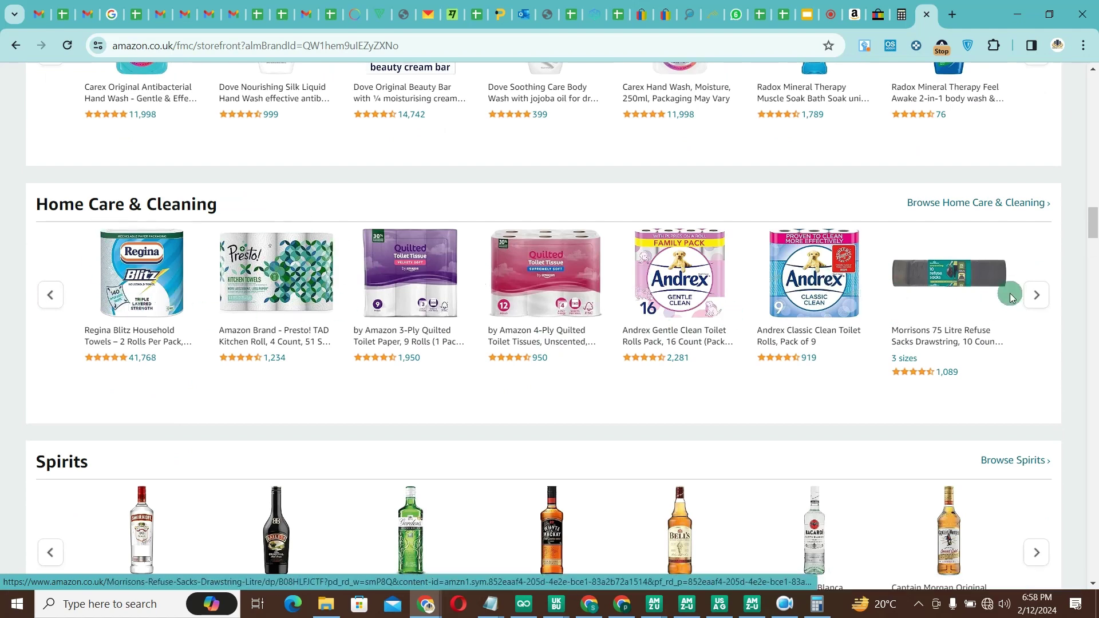
Show more products in Home Care & Cleaning and Beauty & Grooming, returning Beauty & Grooming to its first set.
{"action": "left_click", "coordinate": [1038, 294]}
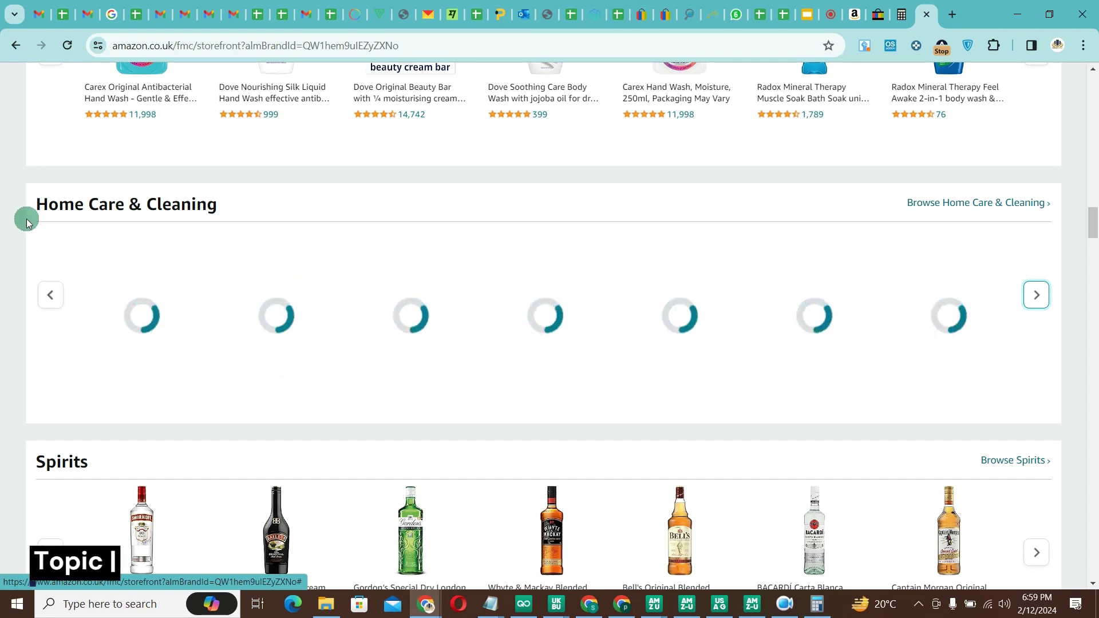
{"action": "scroll", "coordinate": [464, 293], "scroll_direction": "up", "scroll_amount": 5}
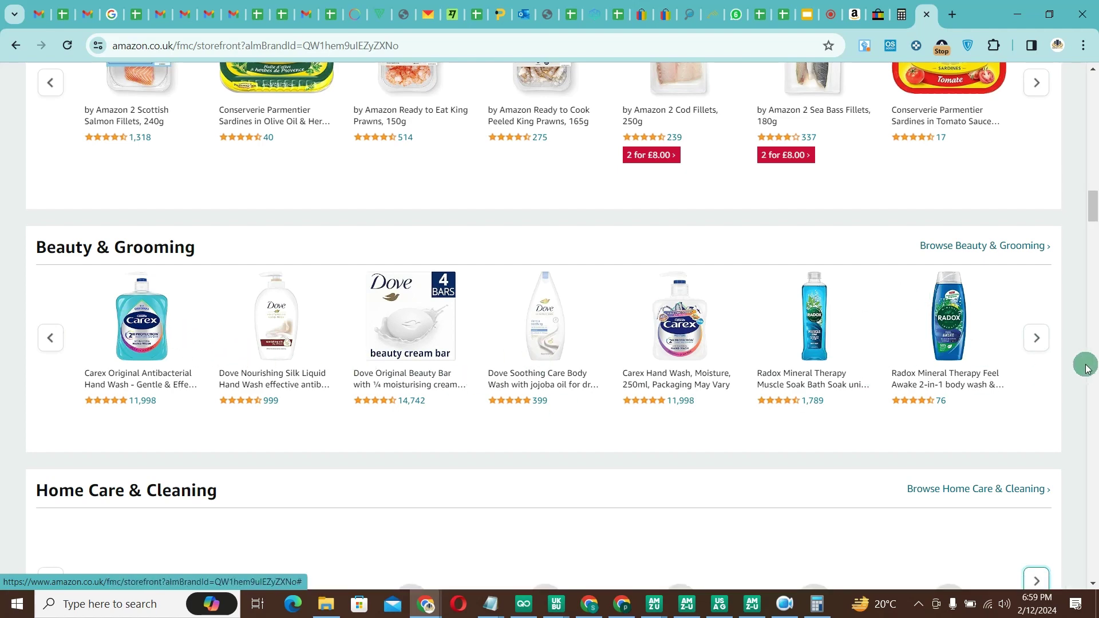
{"action": "left_click", "coordinate": [1048, 351]}
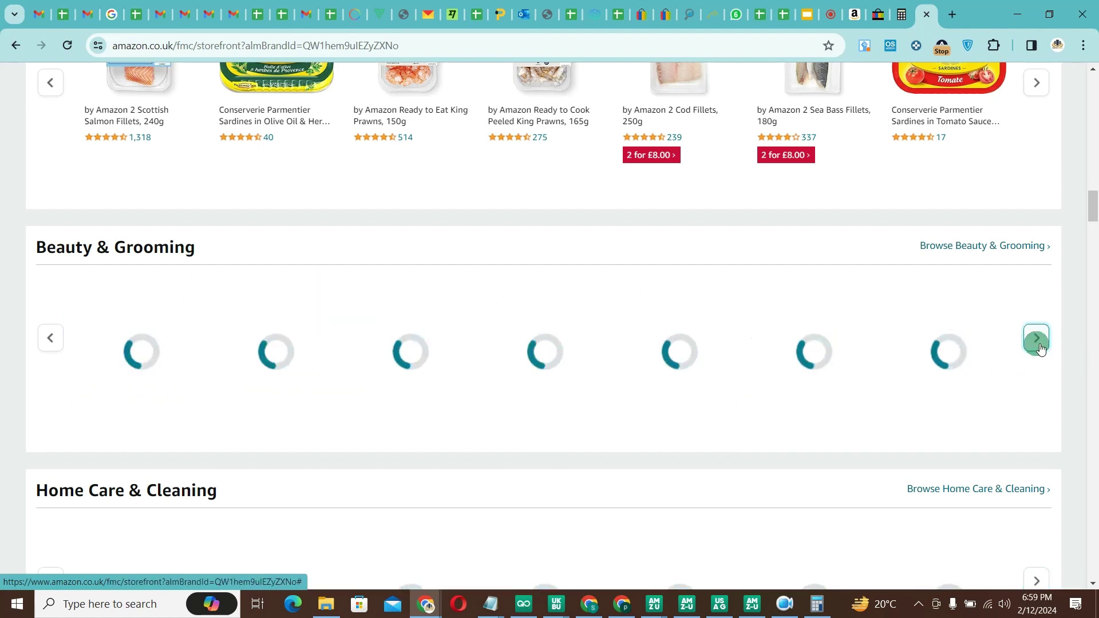
{"action": "left_click", "coordinate": [64, 339]}
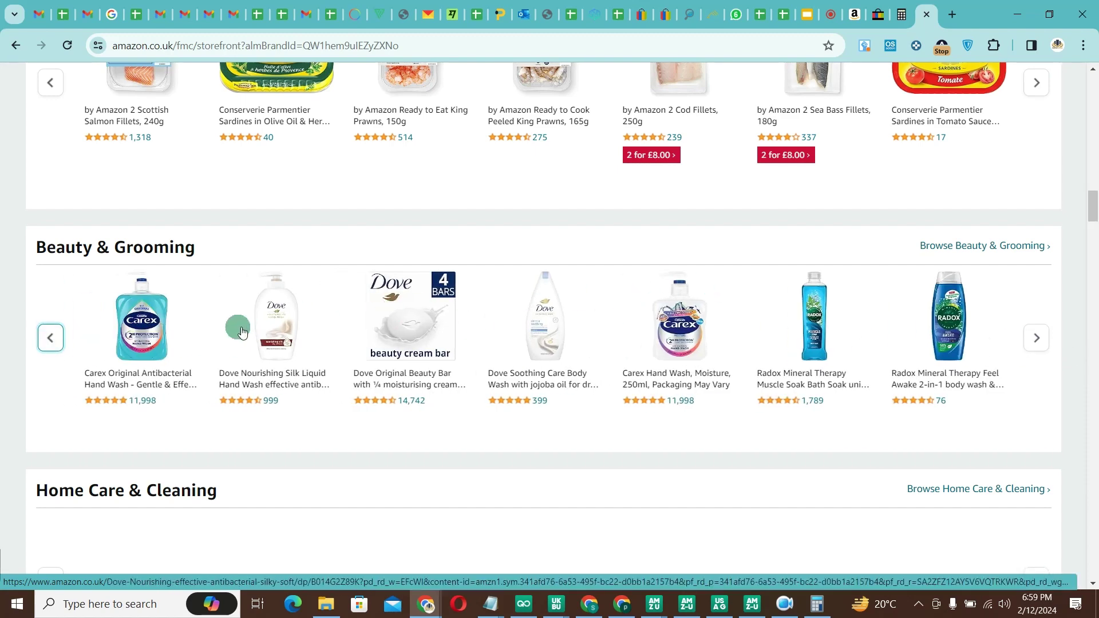
Skim the storefront from Seafood down to Tinned & Jarred Food and Condiments & Sauces and back to the soft drink and Mexican kit offer.
{"action": "scroll", "coordinate": [382, 367], "scroll_direction": "up", "scroll_amount": 5}
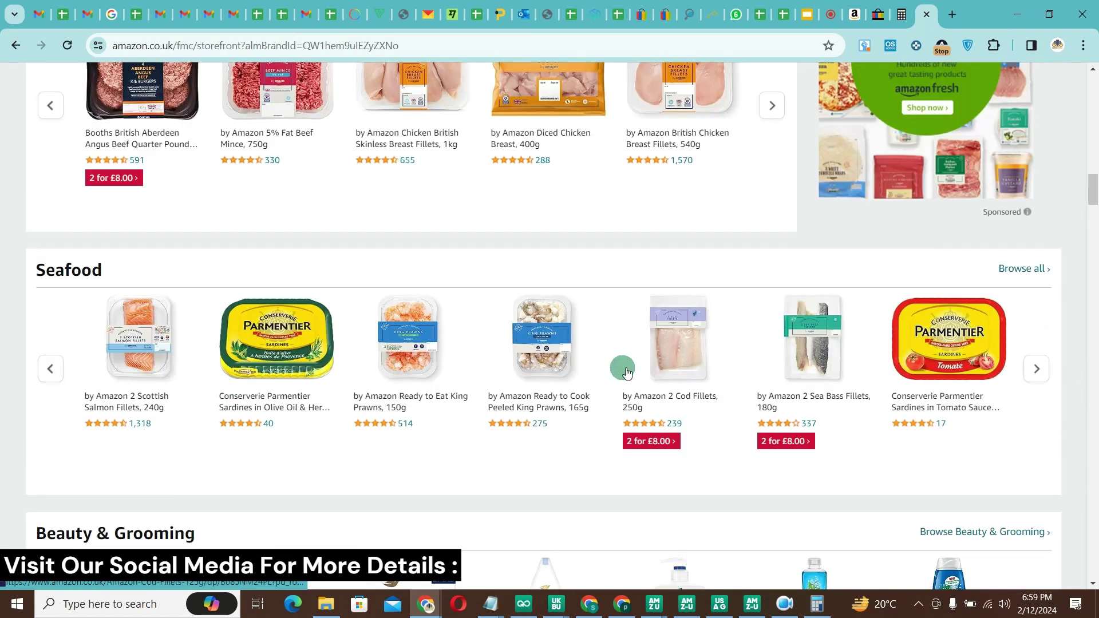
{"action": "scroll", "coordinate": [624, 374], "scroll_direction": "up", "scroll_amount": 10}
{"action": "scroll", "coordinate": [612, 375], "scroll_direction": "down", "scroll_amount": 20}
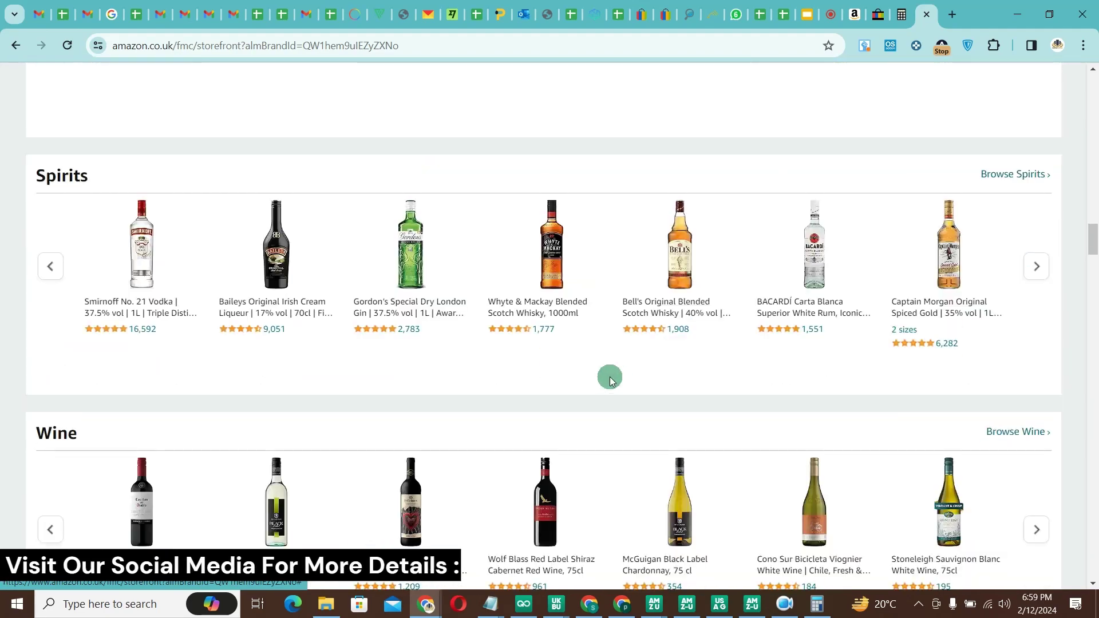
{"action": "scroll", "coordinate": [610, 380], "scroll_direction": "down", "scroll_amount": 20}
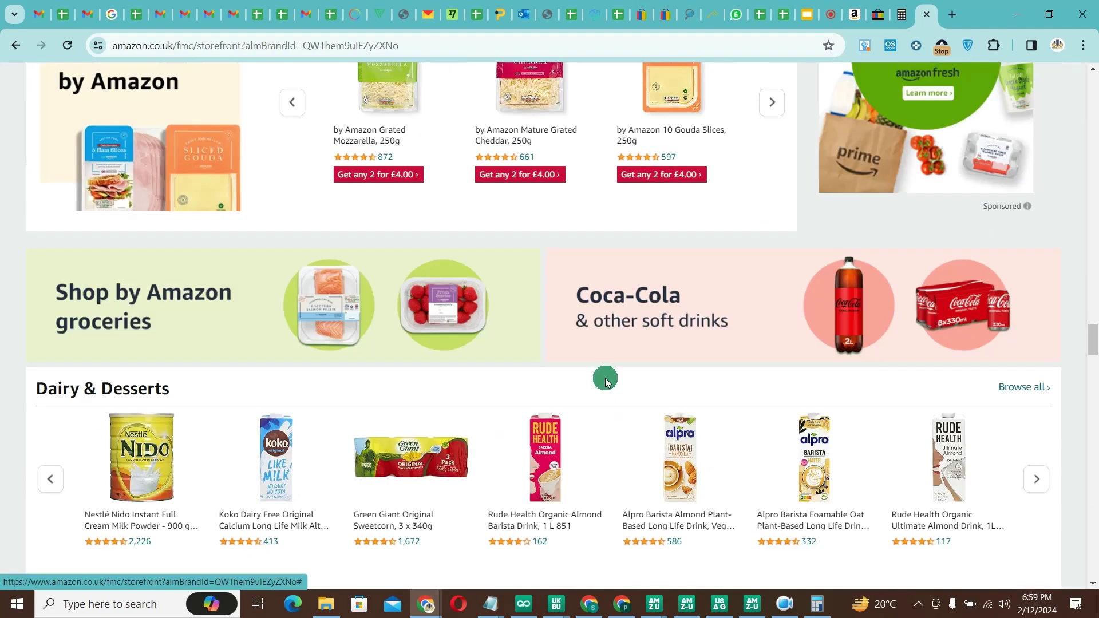
{"action": "scroll", "coordinate": [605, 381], "scroll_direction": "down", "scroll_amount": 15}
{"action": "scroll", "coordinate": [604, 382], "scroll_direction": "down", "scroll_amount": 14}
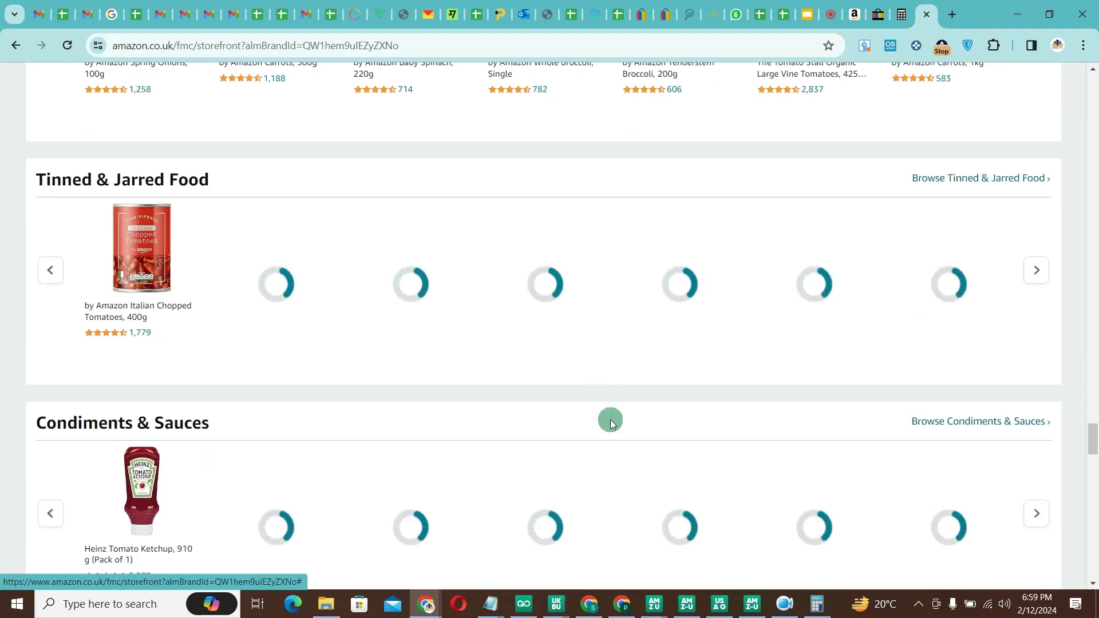
{"action": "scroll", "coordinate": [601, 410], "scroll_direction": "up", "scroll_amount": 20}
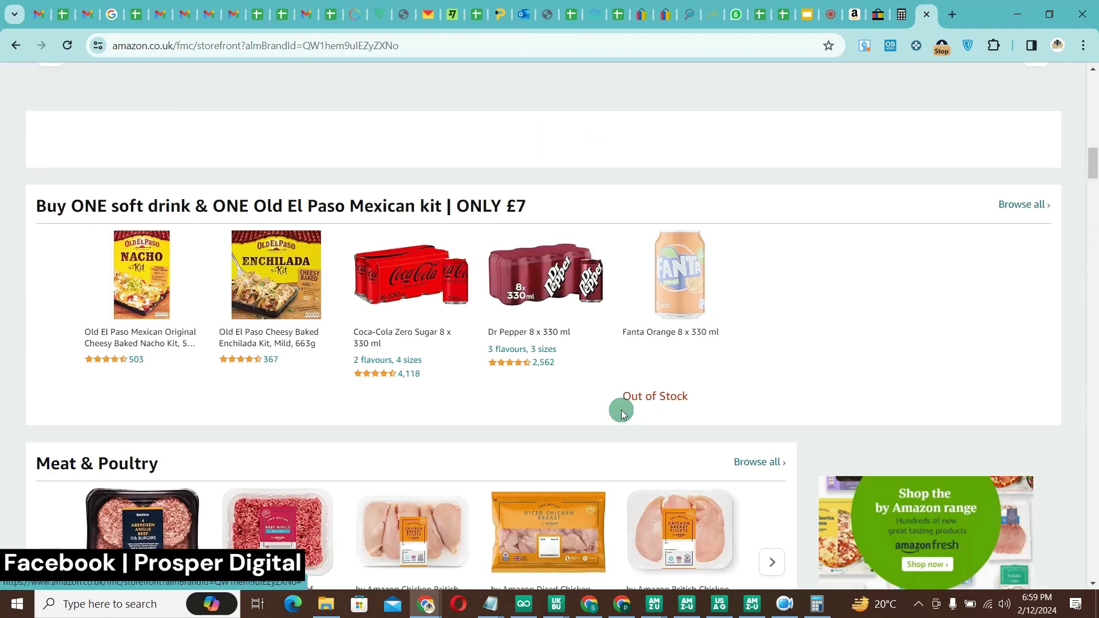
Review the storefront sections from Cooking Ingredients, Water and Fresh Fruits down to Wine and Home Baking & Sugar, returning to the opening banner.
{"action": "scroll", "coordinate": [623, 413], "scroll_direction": "up", "scroll_amount": 15}
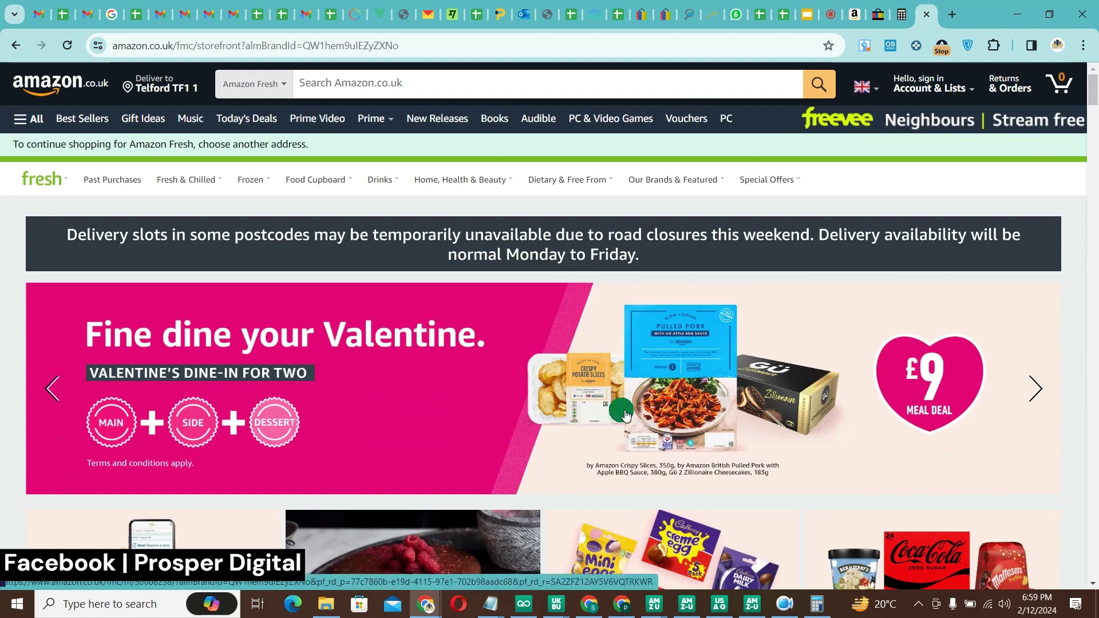
{"action": "scroll", "coordinate": [626, 414], "scroll_direction": "down", "scroll_amount": 8}
{"action": "scroll", "coordinate": [624, 414], "scroll_direction": "down", "scroll_amount": 5}
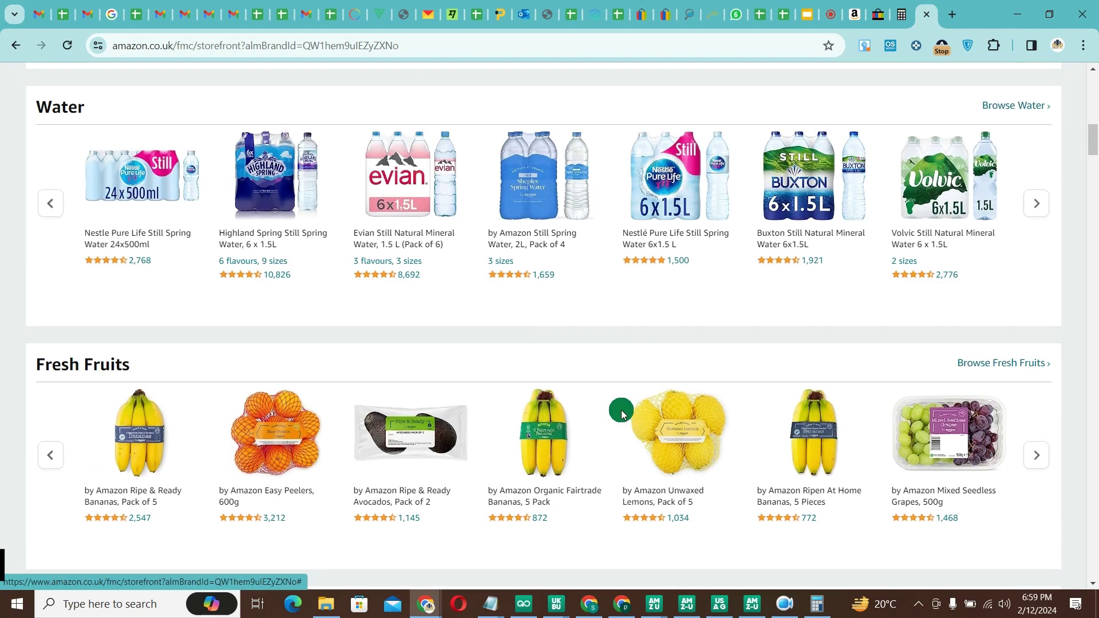
{"action": "scroll", "coordinate": [623, 413], "scroll_direction": "up", "scroll_amount": 5}
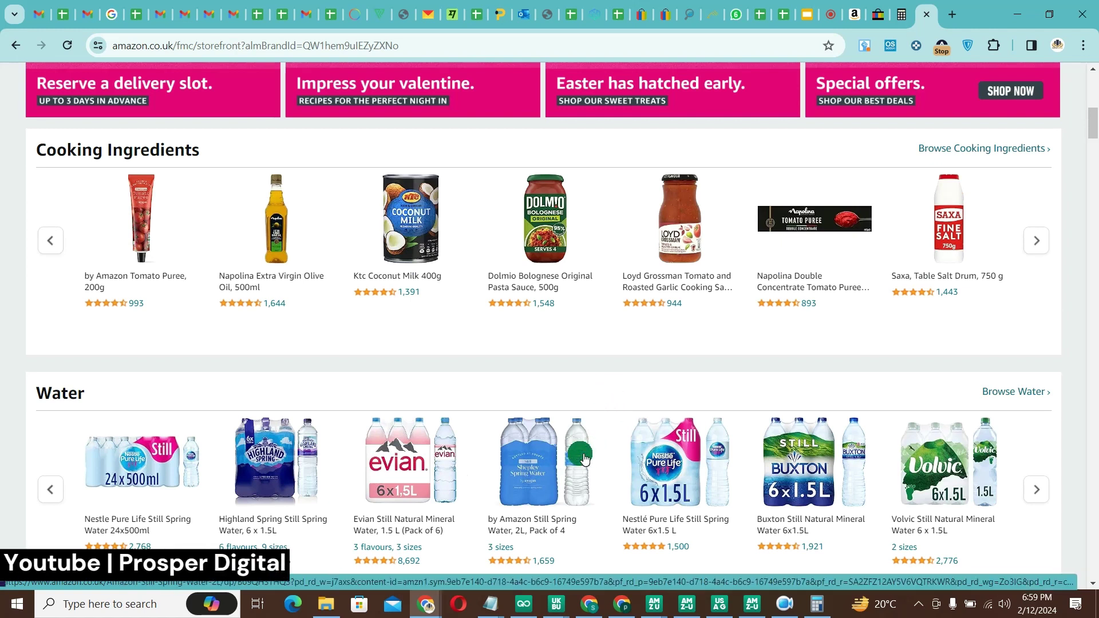
{"action": "scroll", "coordinate": [600, 370], "scroll_direction": "down", "scroll_amount": 5}
{"action": "left_click", "coordinate": [600, 369]}
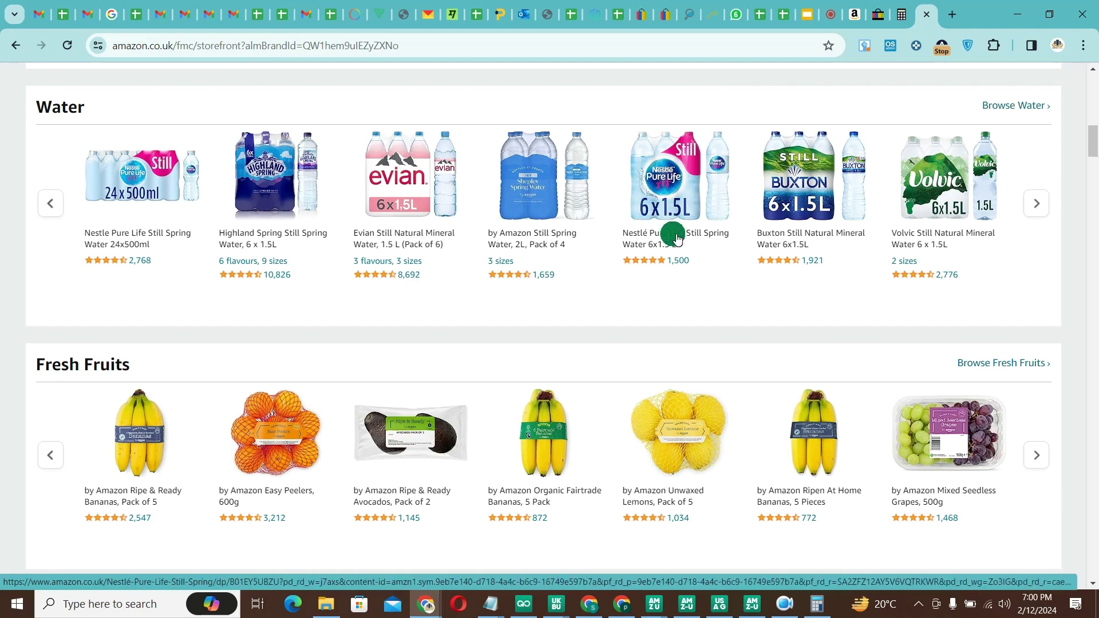
{"action": "scroll", "coordinate": [618, 371], "scroll_direction": "down", "scroll_amount": 10}
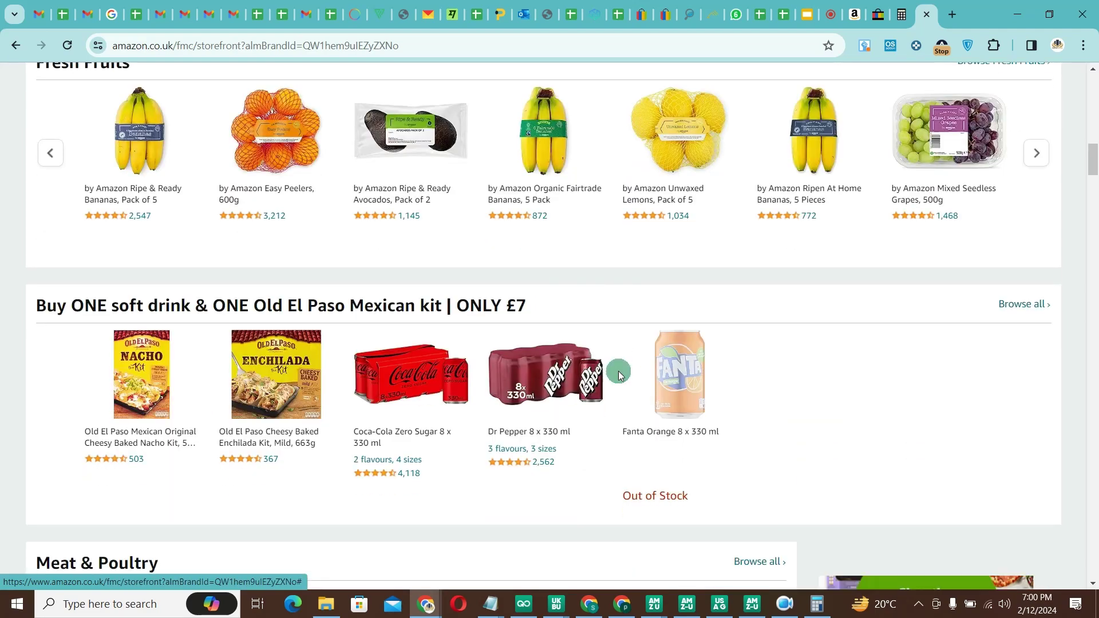
{"action": "scroll", "coordinate": [619, 374], "scroll_direction": "down", "scroll_amount": 15}
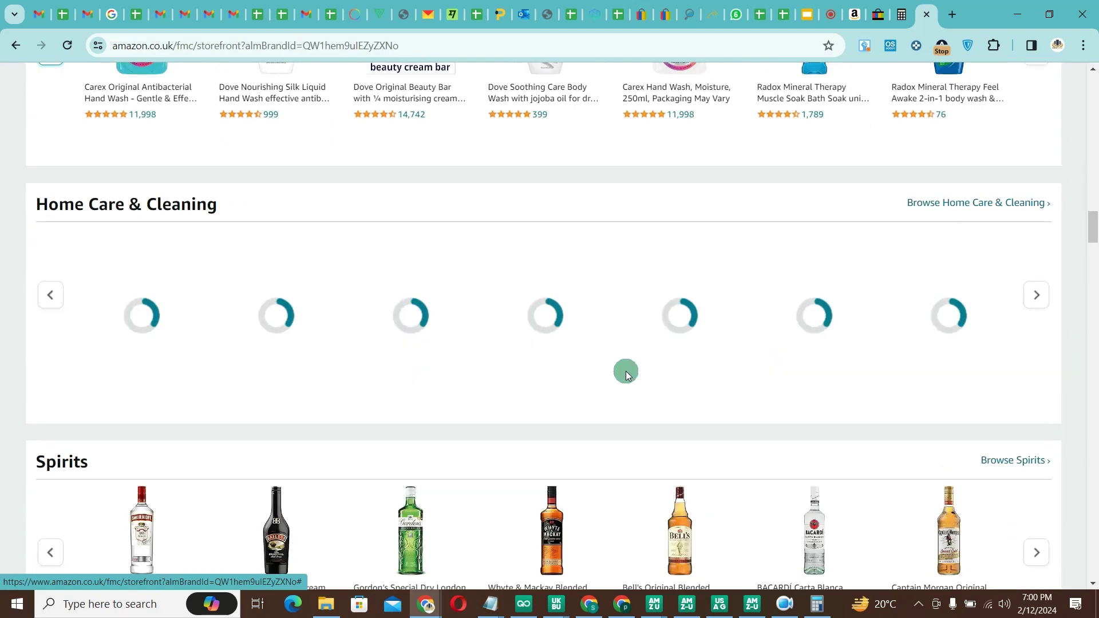
{"action": "scroll", "coordinate": [628, 374], "scroll_direction": "down", "scroll_amount": 10}
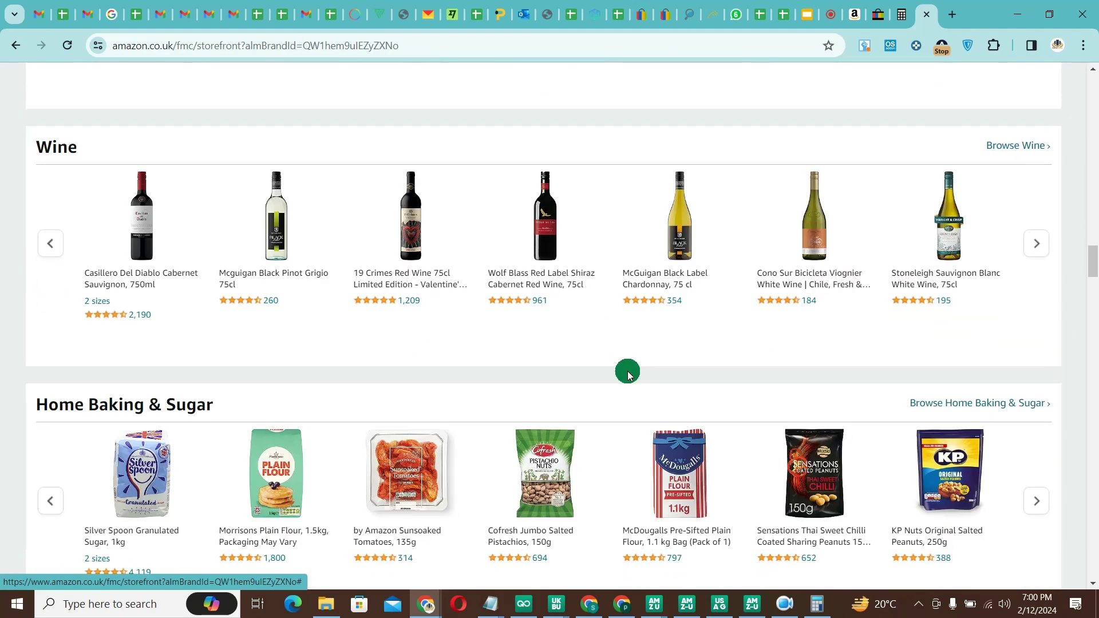
{"action": "scroll", "coordinate": [628, 373], "scroll_direction": "up", "scroll_amount": 20}
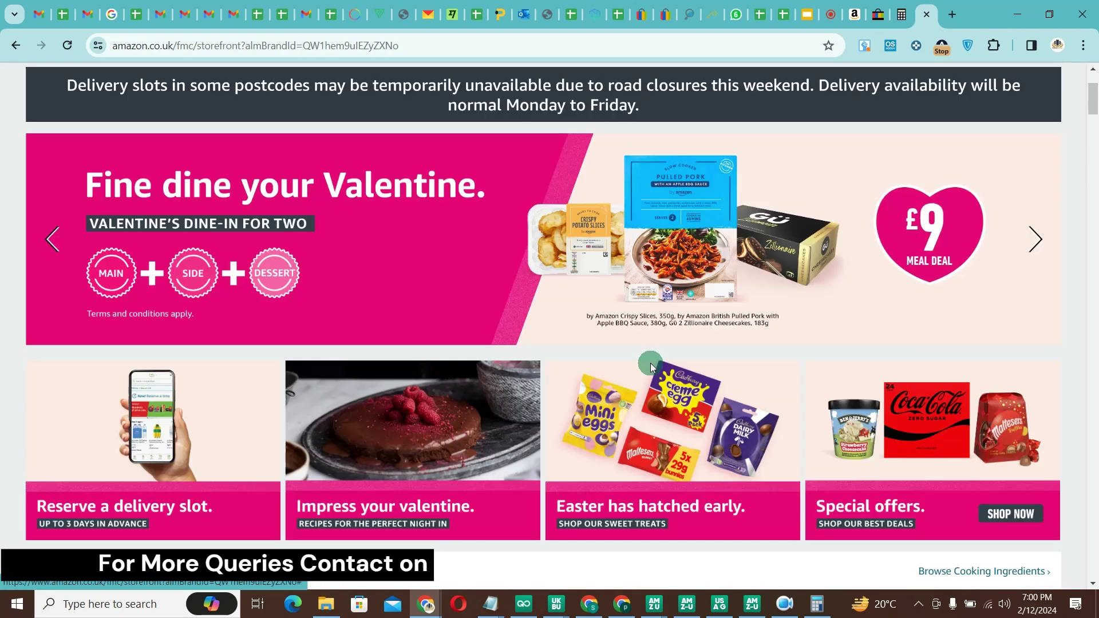
{"action": "scroll", "coordinate": [651, 366], "scroll_direction": "up", "scroll_amount": 3}
Check the Google Meet call and return to the Amazon Fresh storefront.
{"action": "left_click", "coordinate": [831, 14]}
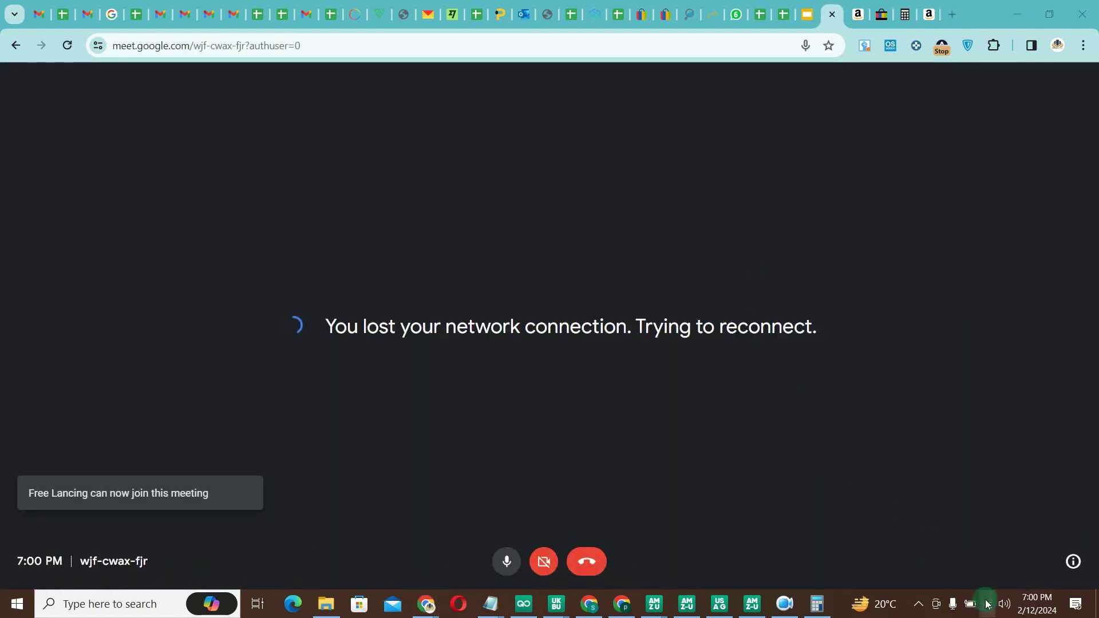
{"action": "left_click", "coordinate": [791, 606]}
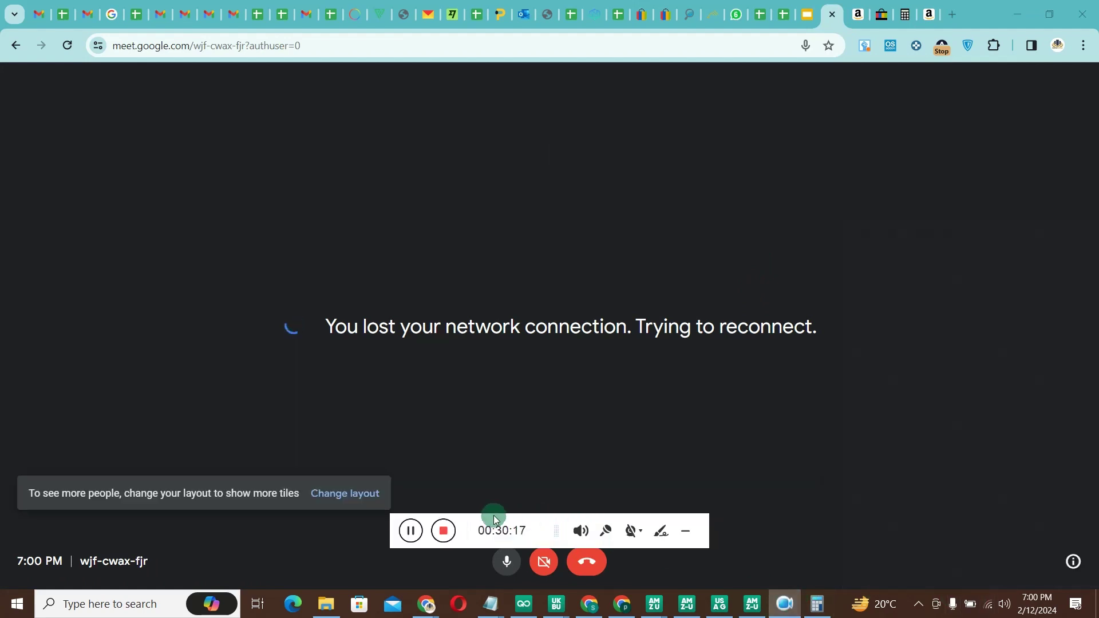
{"action": "left_click", "coordinate": [418, 533]}
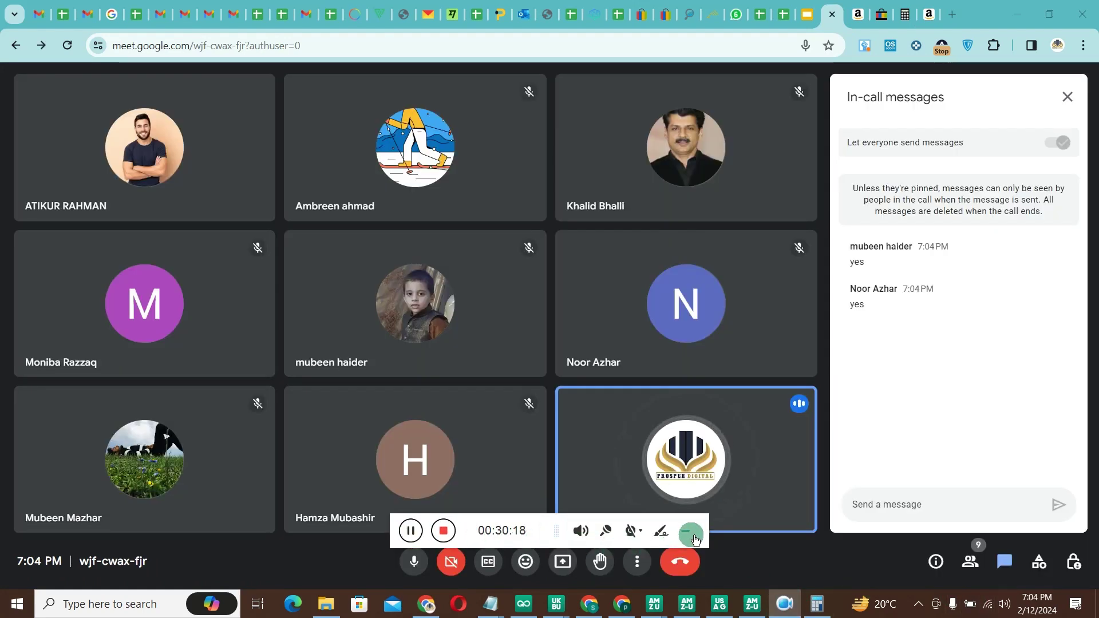
{"action": "left_click", "coordinate": [930, 12]}
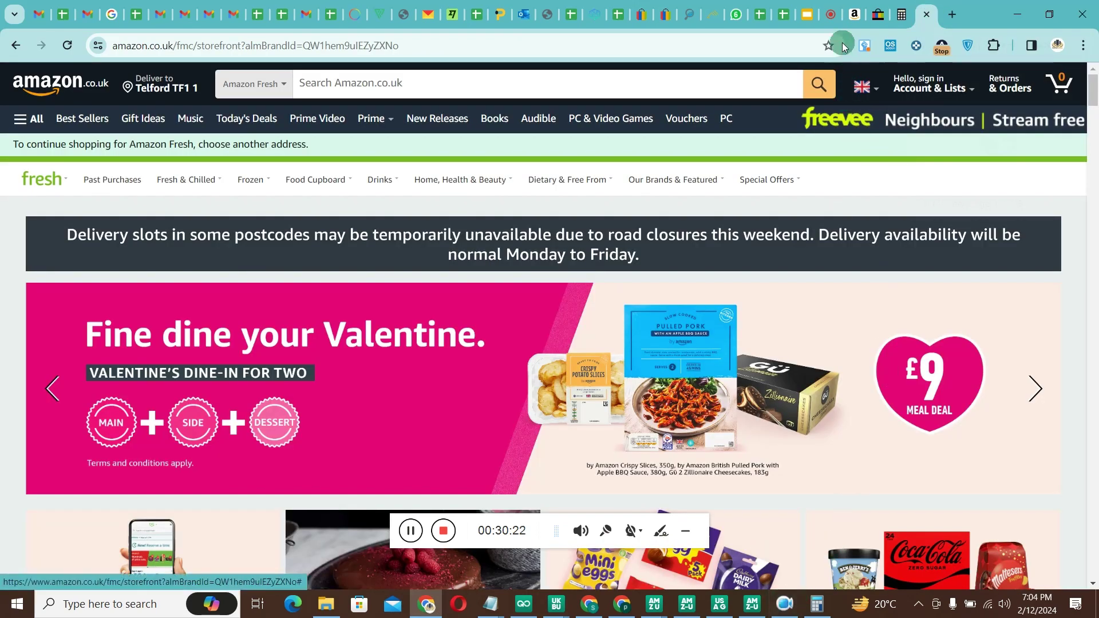
{"action": "left_click", "coordinate": [832, 16]}
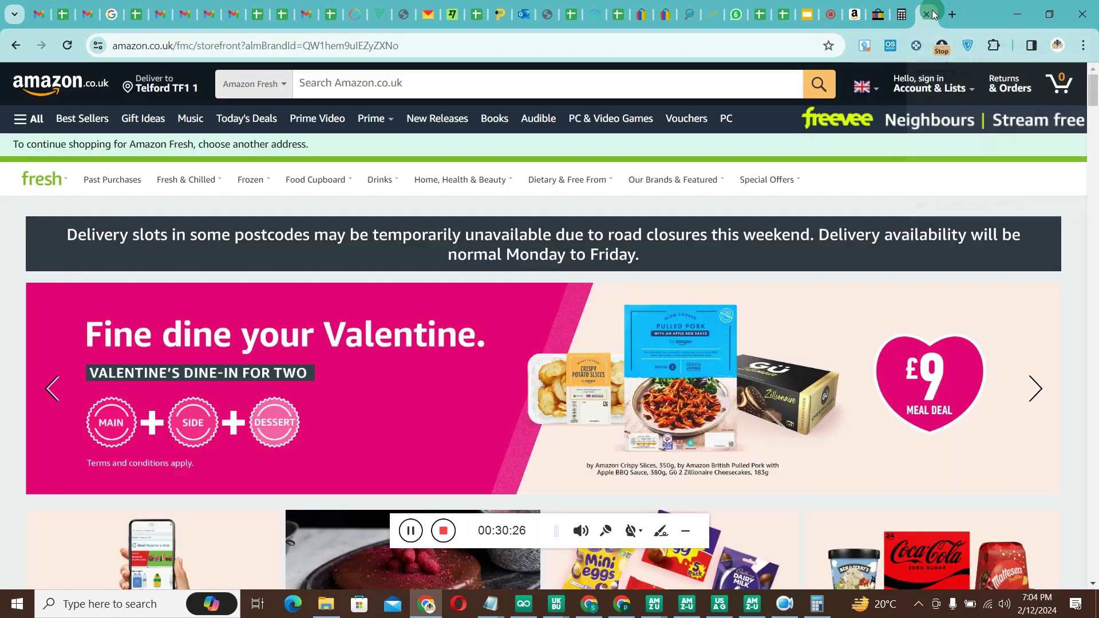
{"action": "left_click", "coordinate": [931, 13]}
Open Dolmio Bolognese Original Pasta Sauce, 500g from Cooking Ingredients in a new tab and reapply the Telford postcode as its delivery location.
{"action": "mouse_move", "coordinate": [930, 85]}
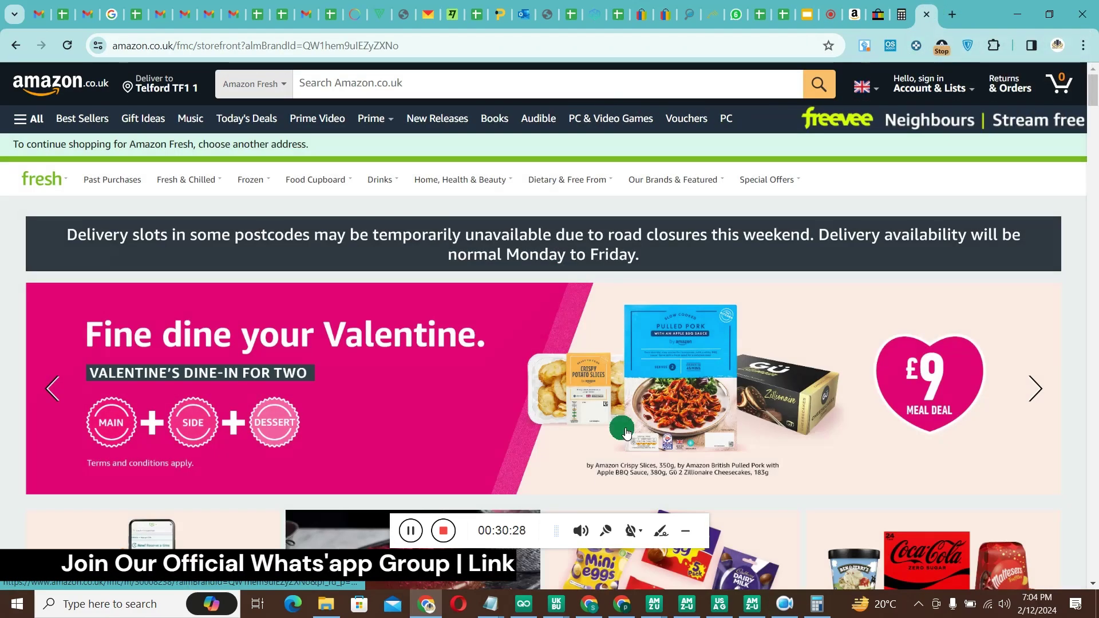
{"action": "scroll", "coordinate": [627, 432], "scroll_direction": "down", "scroll_amount": 5}
{"action": "scroll", "coordinate": [627, 432], "scroll_direction": "down", "scroll_amount": 5}
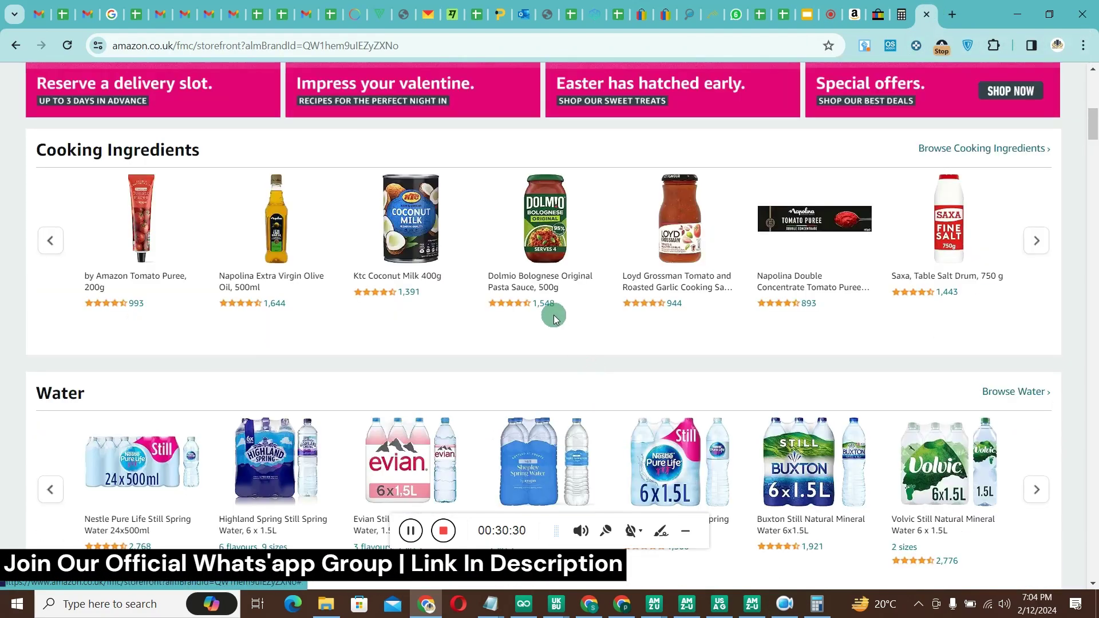
{"action": "right_click", "coordinate": [540, 285]}
{"action": "left_click", "coordinate": [573, 296]}
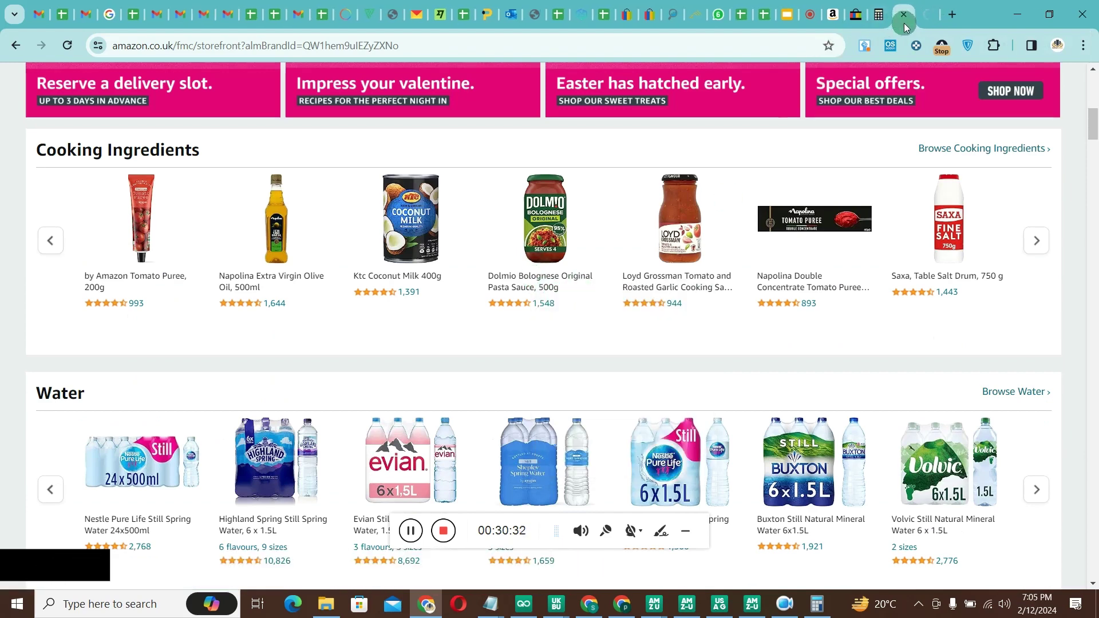
{"action": "left_click", "coordinate": [928, 23]}
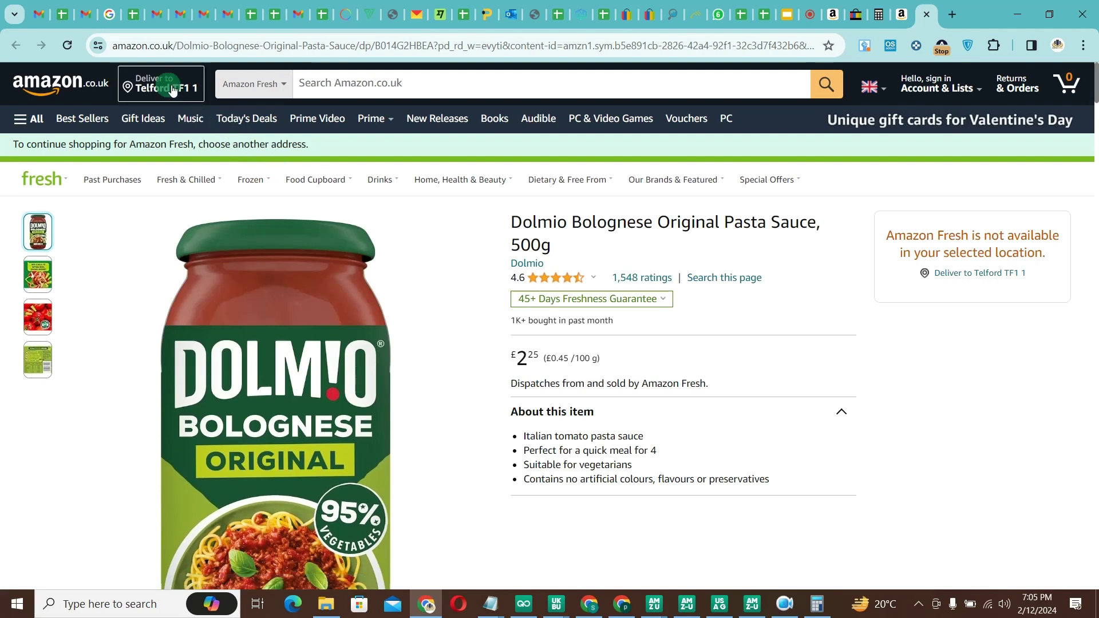
{"action": "left_click", "coordinate": [172, 90]}
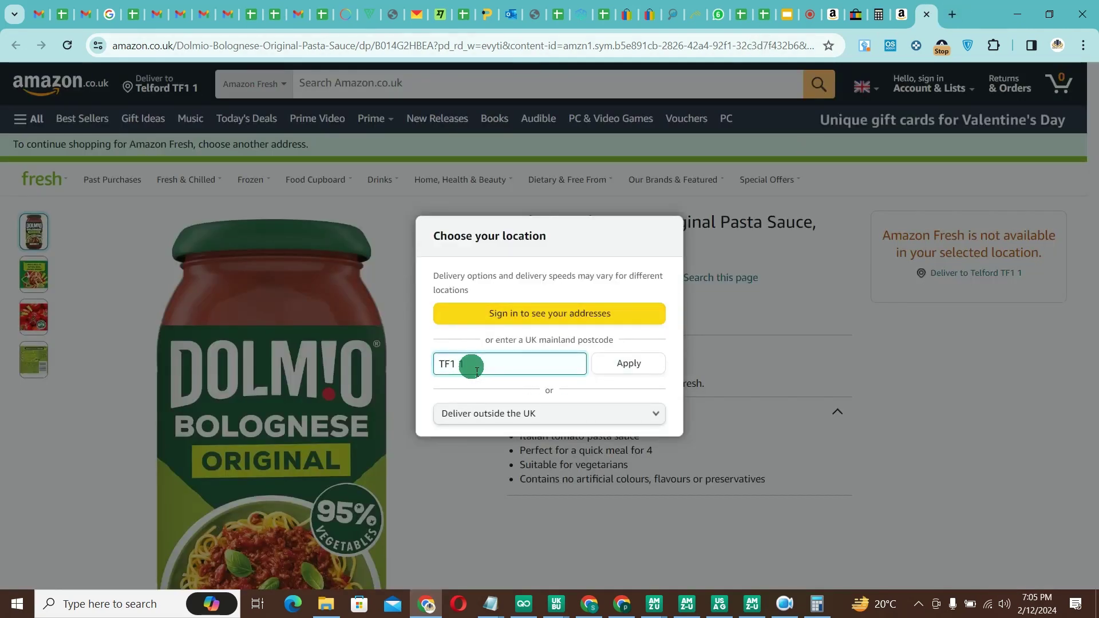
{"action": "left_click", "coordinate": [630, 373]}
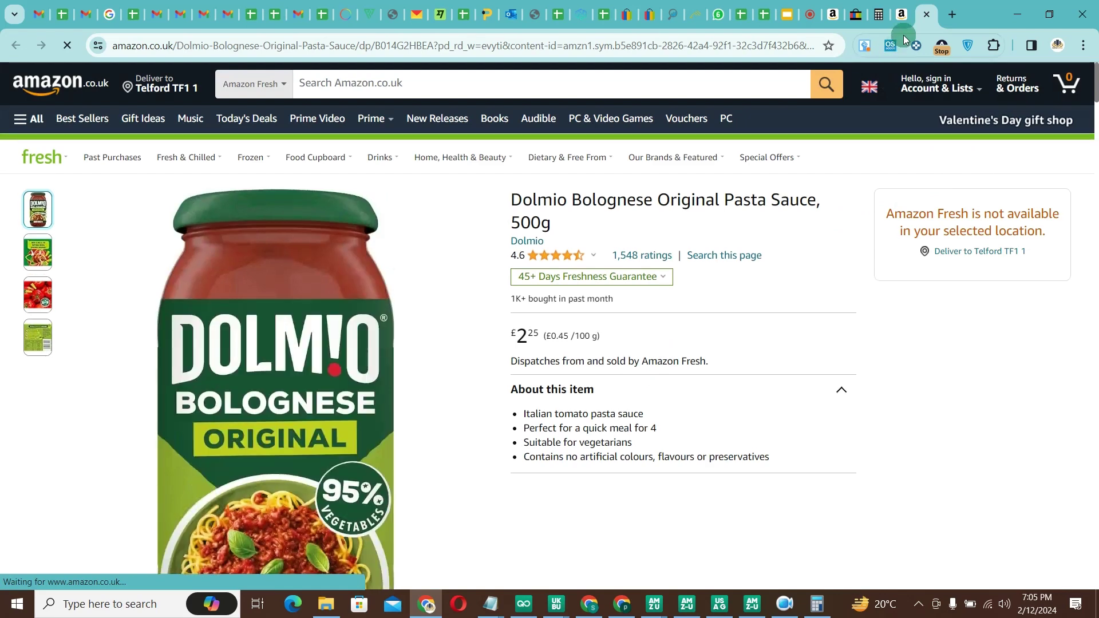
Search Google in a new tab for "postcode of london".
{"action": "left_click", "coordinate": [952, 15]}
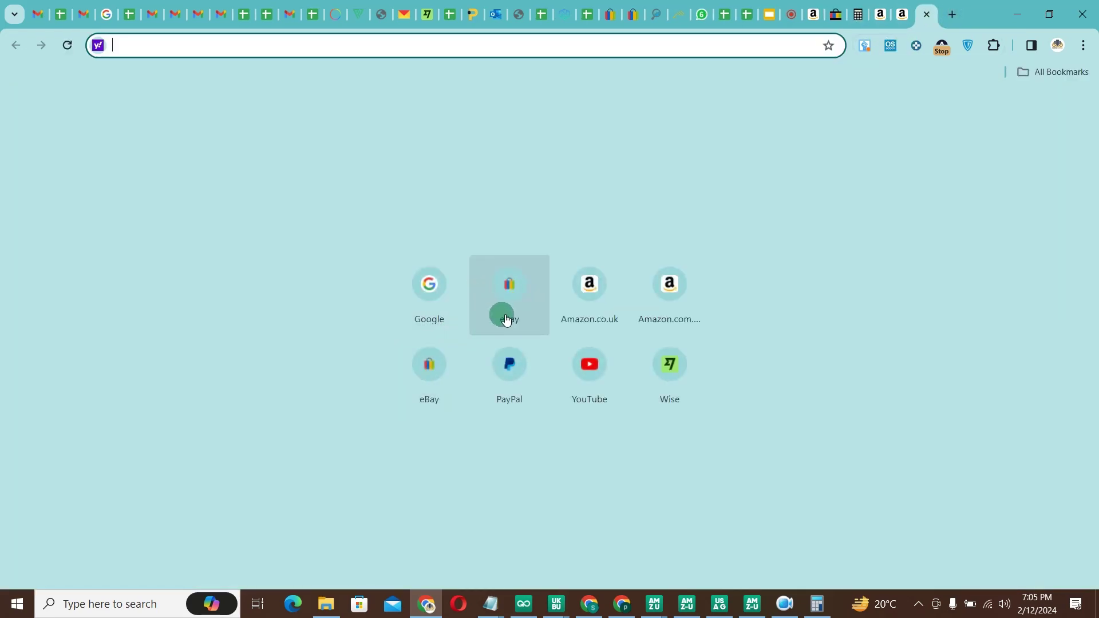
{"action": "left_click", "coordinate": [442, 293]}
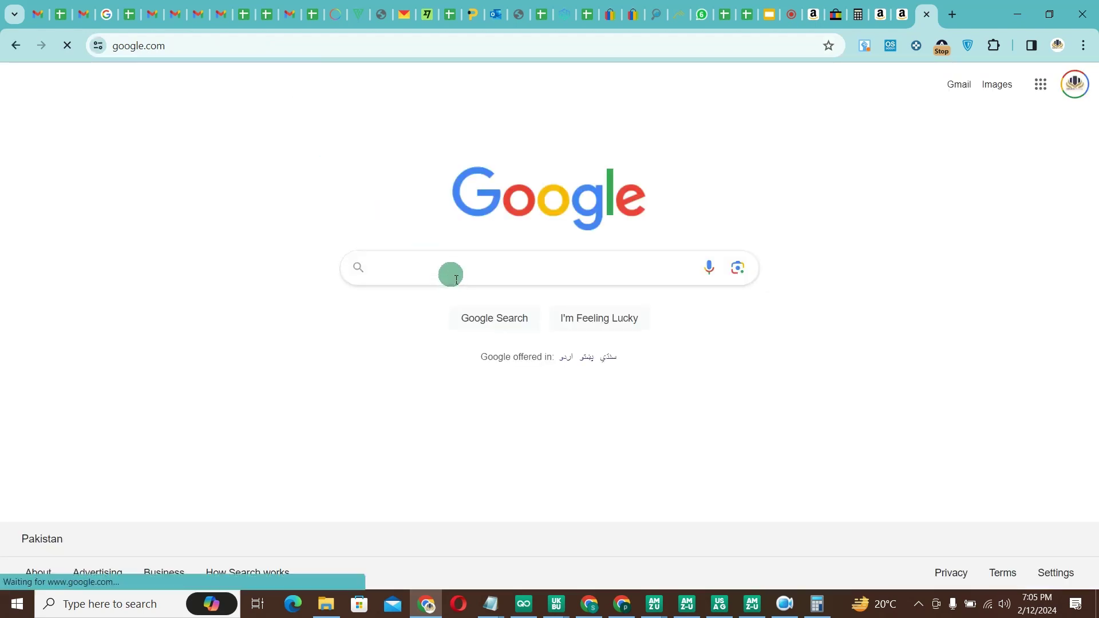
{"action": "left_click", "coordinate": [459, 273]}
{"action": "type", "text": "os"}
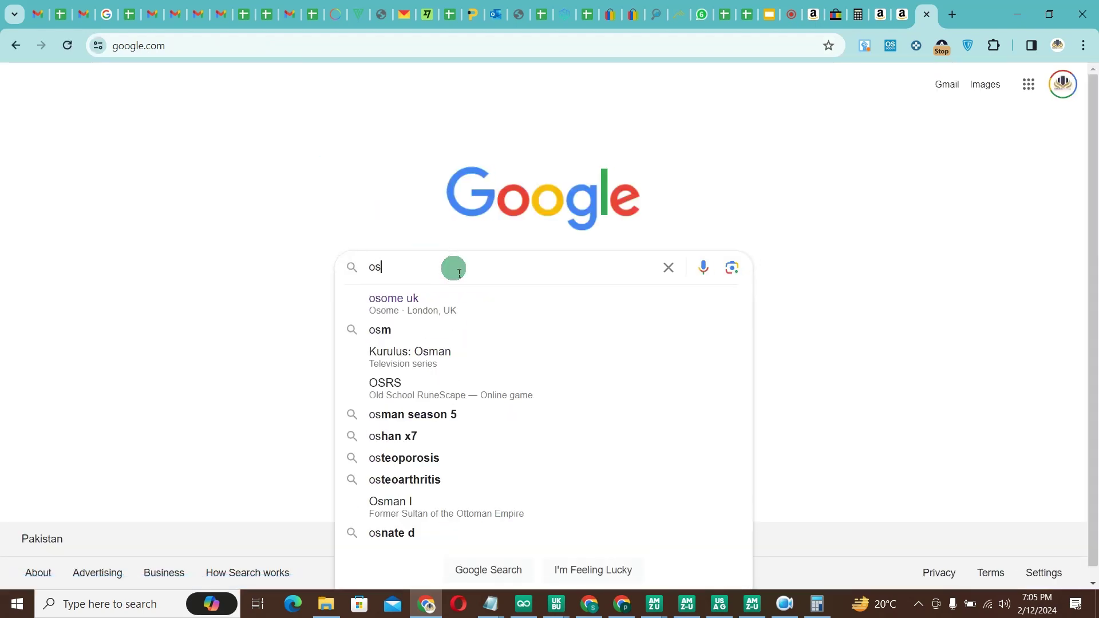
{"action": "key", "text": "BackSpace"}
{"action": "key", "text": "BackSpace"}
{"action": "type", "text": "postcode of "}
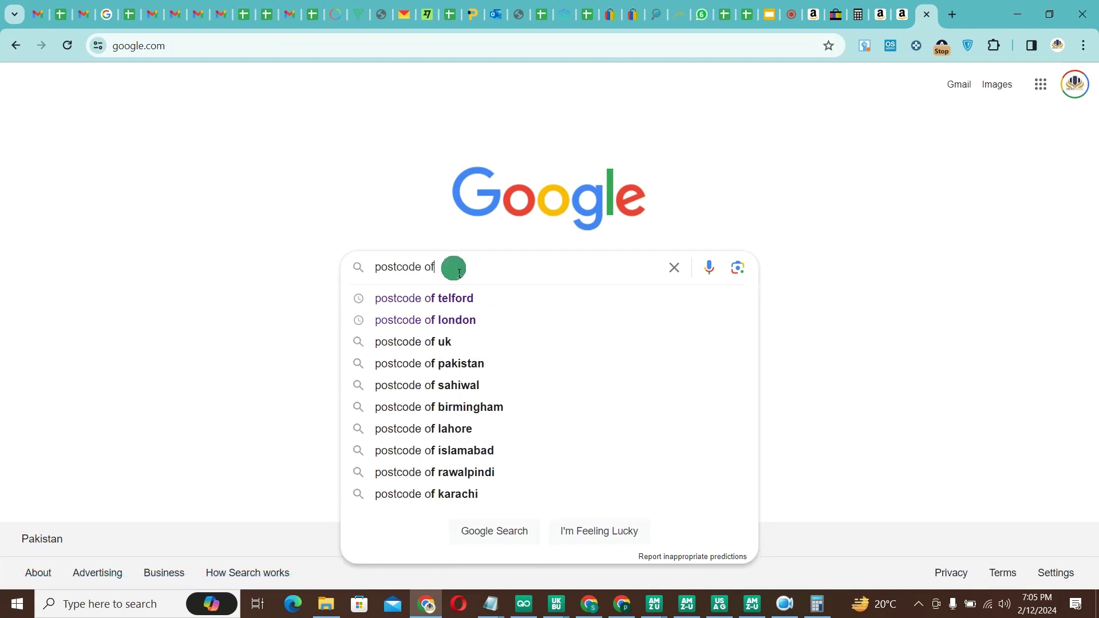
{"action": "type", "text": "london"}
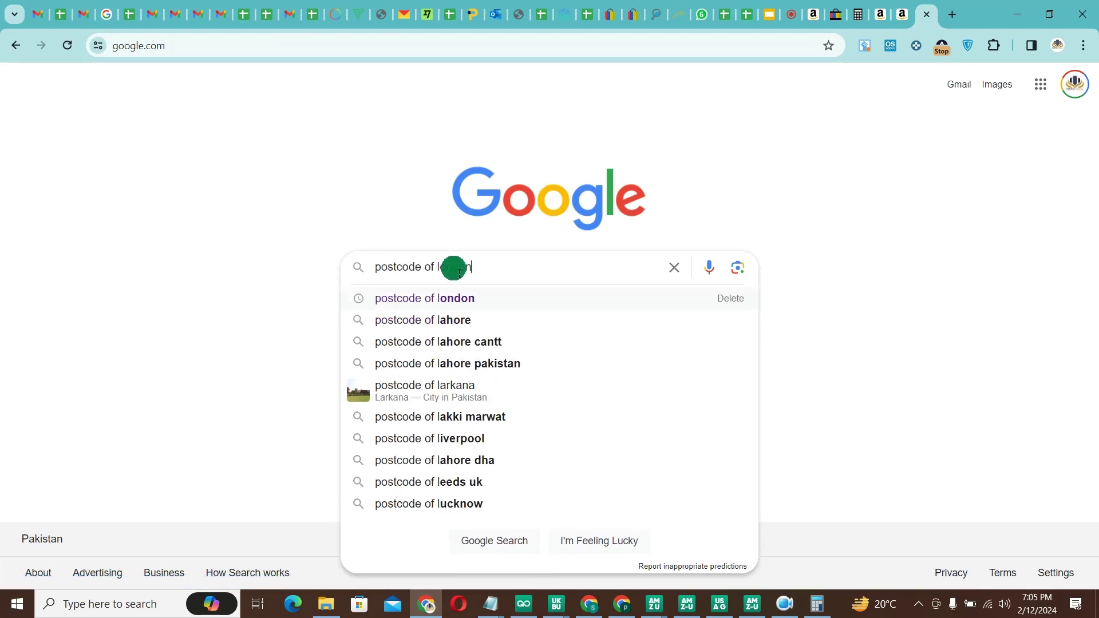
{"action": "key", "text": "Return"}
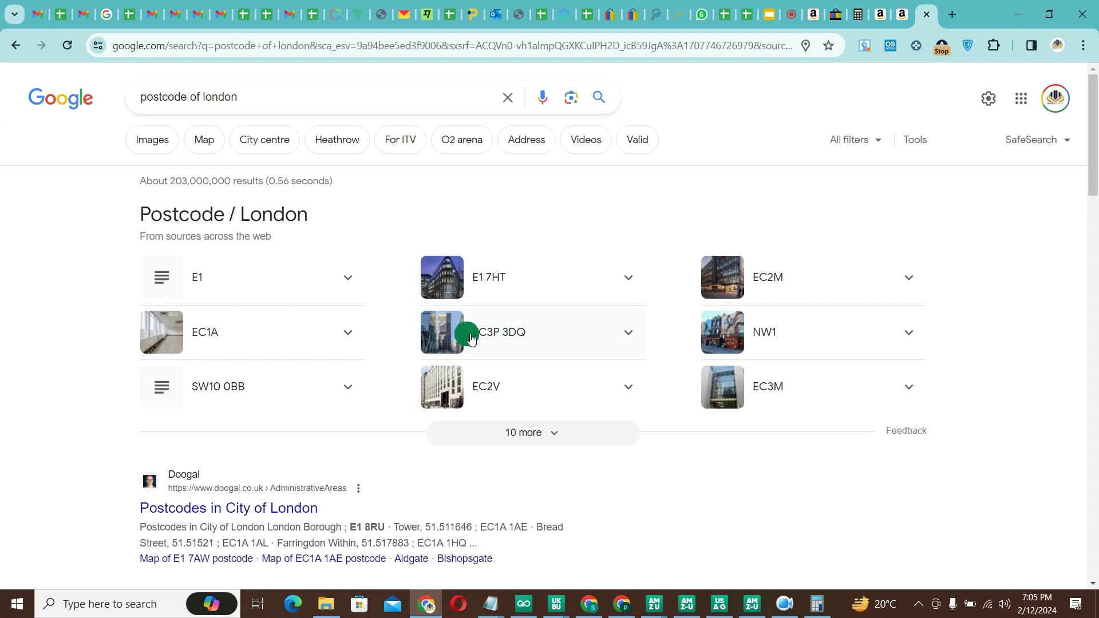
Try to set the pasta sauce page's delivery location to the London postcode ec3m.
{"action": "left_click", "coordinate": [882, 15]}
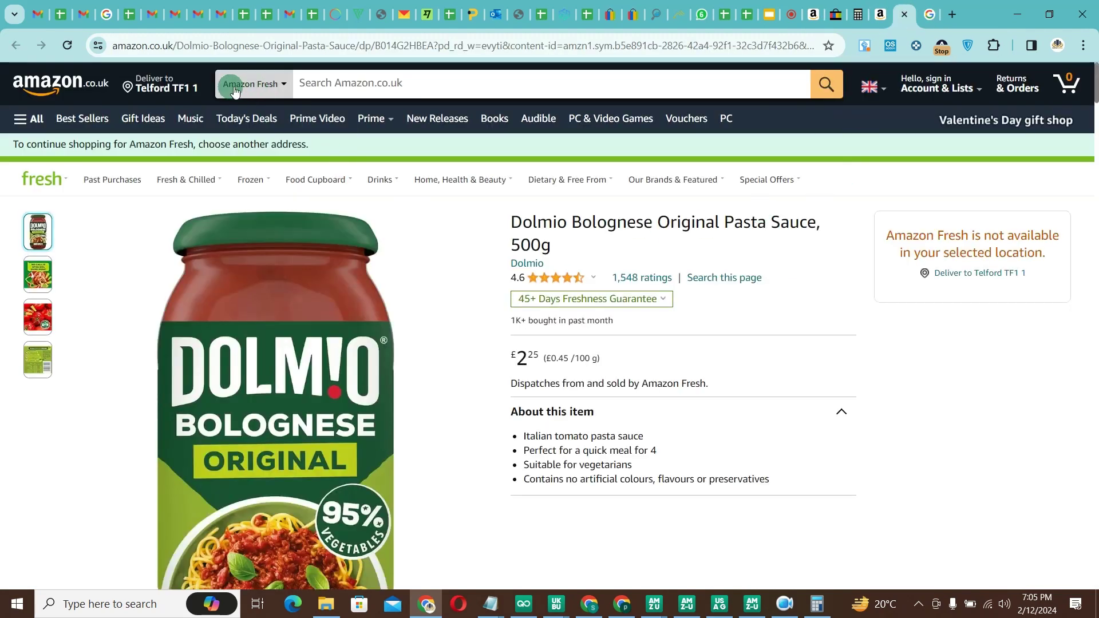
{"action": "left_click", "coordinate": [172, 86]}
{"action": "double_click", "coordinate": [533, 361]}
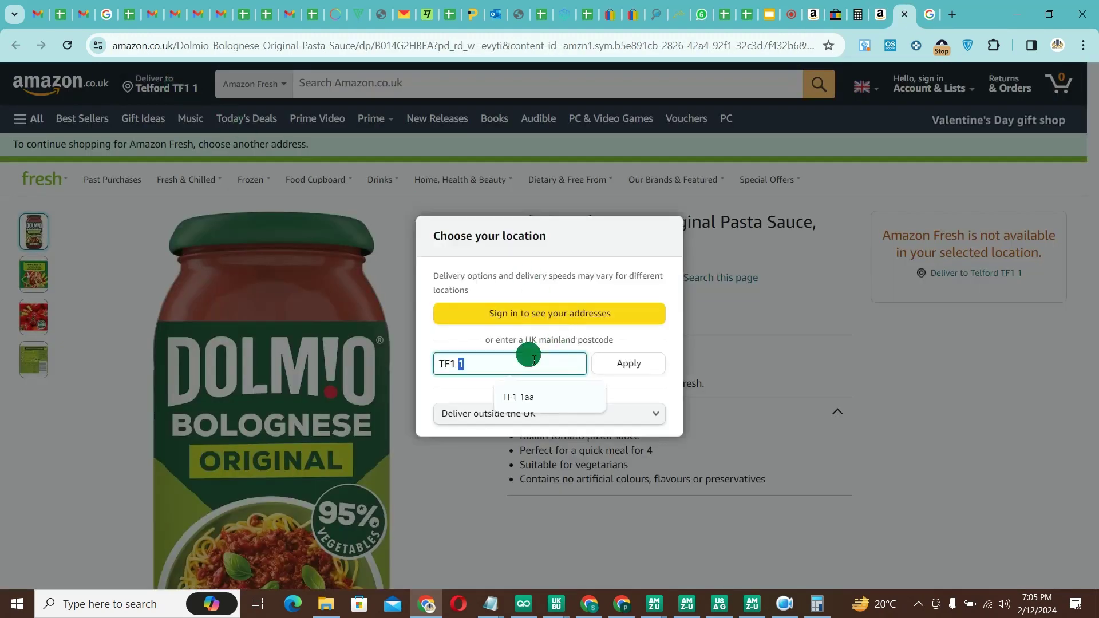
{"action": "type", "text": "ec3m"}
{"action": "left_click", "coordinate": [630, 363]}
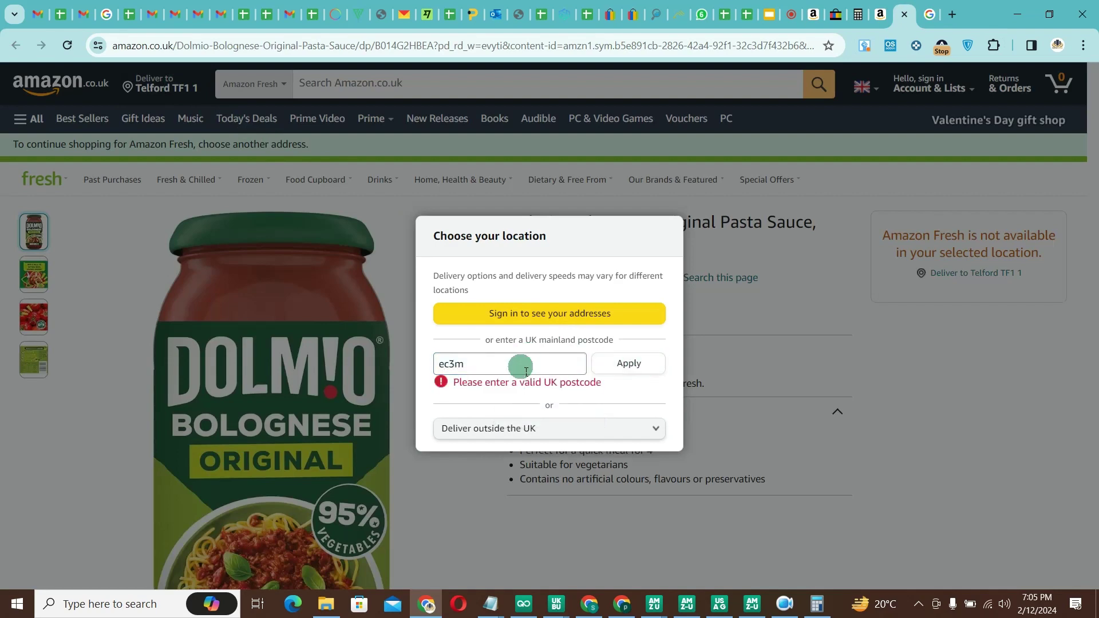
Take the postcode E1 8RU from the Doogal search result and try to apply it as the Amazon delivery location.
{"action": "left_click", "coordinate": [930, 14]}
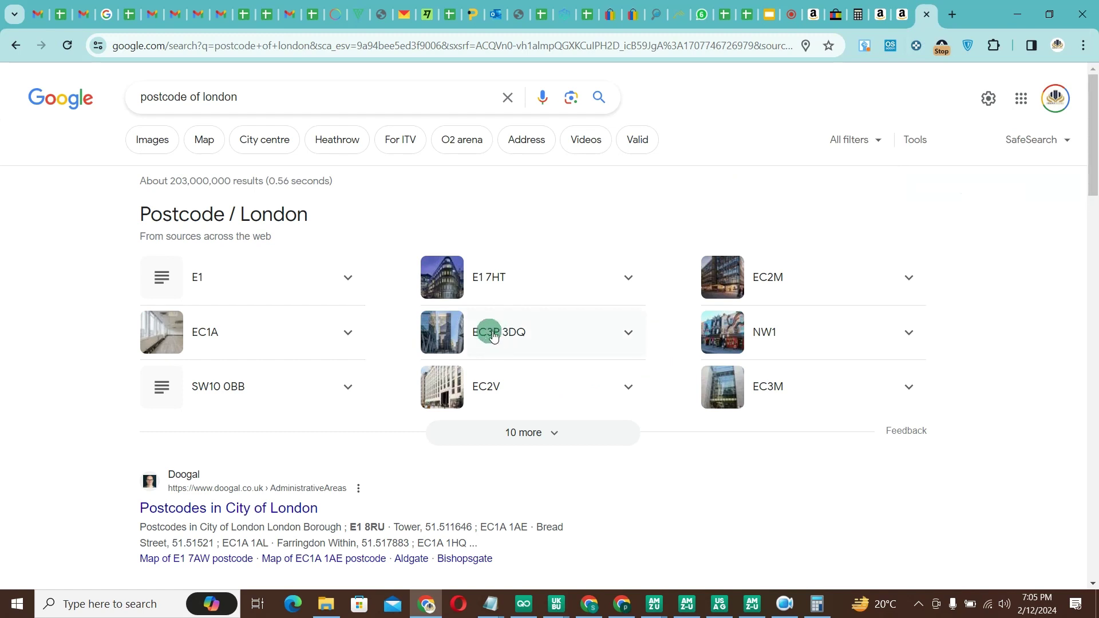
{"action": "scroll", "coordinate": [470, 375], "scroll_direction": "down", "scroll_amount": 5}
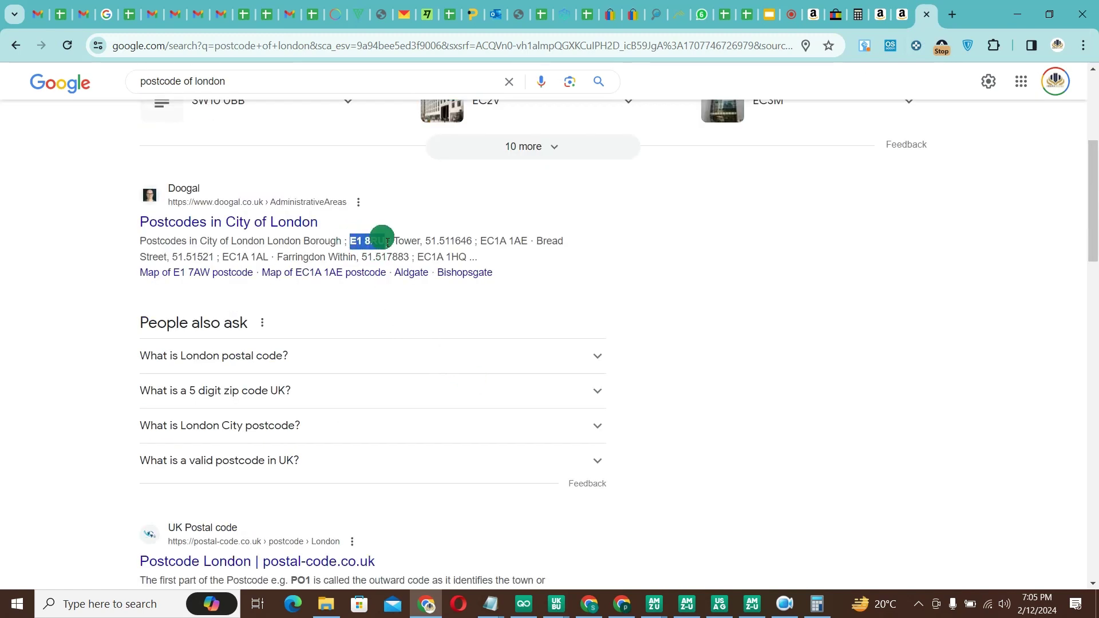
{"action": "left_click", "coordinate": [903, 13]}
{"action": "double_click", "coordinate": [498, 367]}
{"action": "type", "text": "E1 8RU"}
{"action": "left_click", "coordinate": [640, 364]}
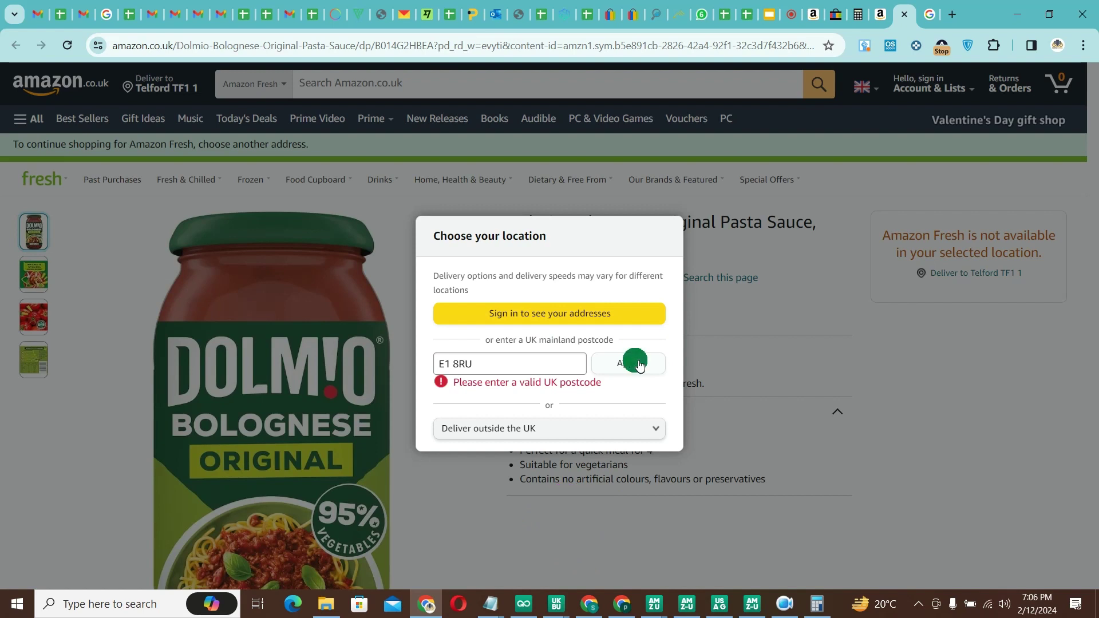
{"action": "left_click", "coordinate": [640, 364]}
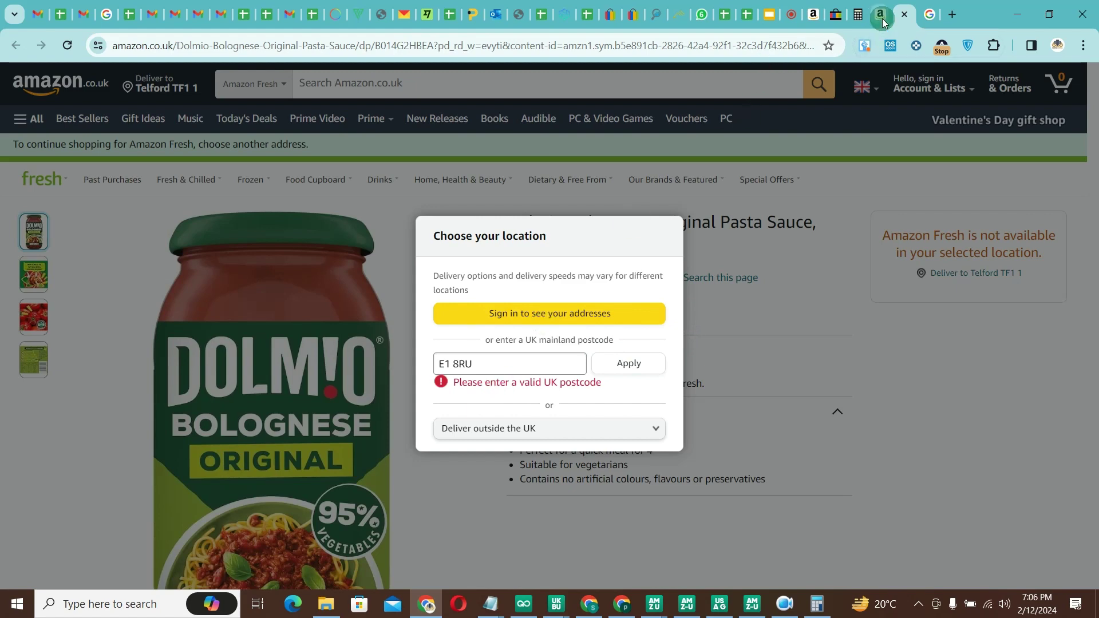
Look through the Google results and the answer on London postal codes for a complete London postcode.
{"action": "left_click", "coordinate": [927, 15]}
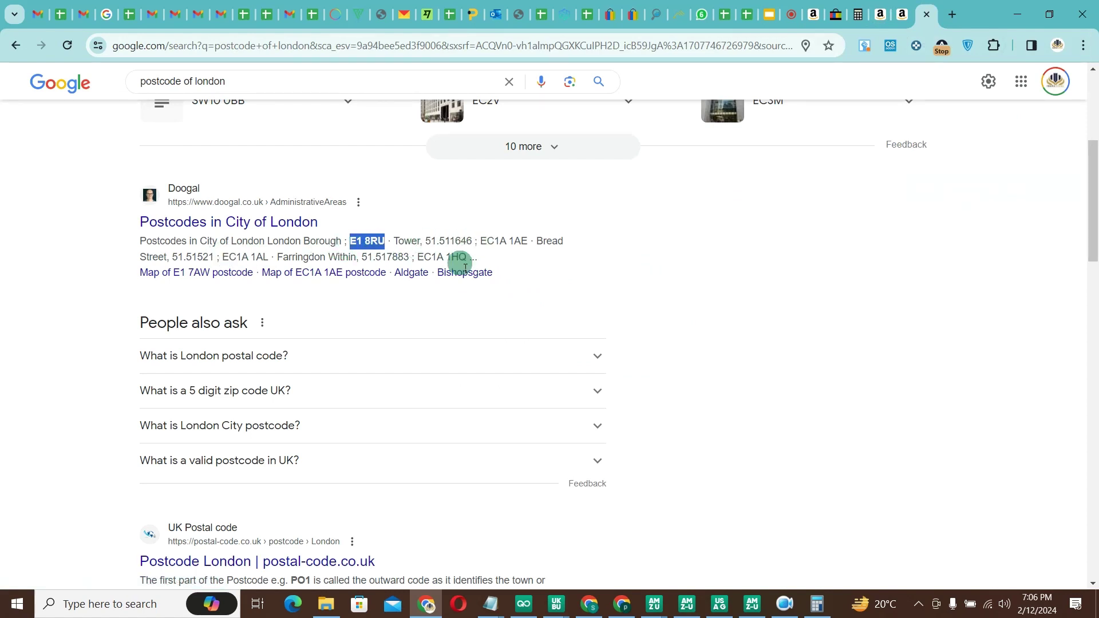
{"action": "left_click", "coordinate": [381, 345]}
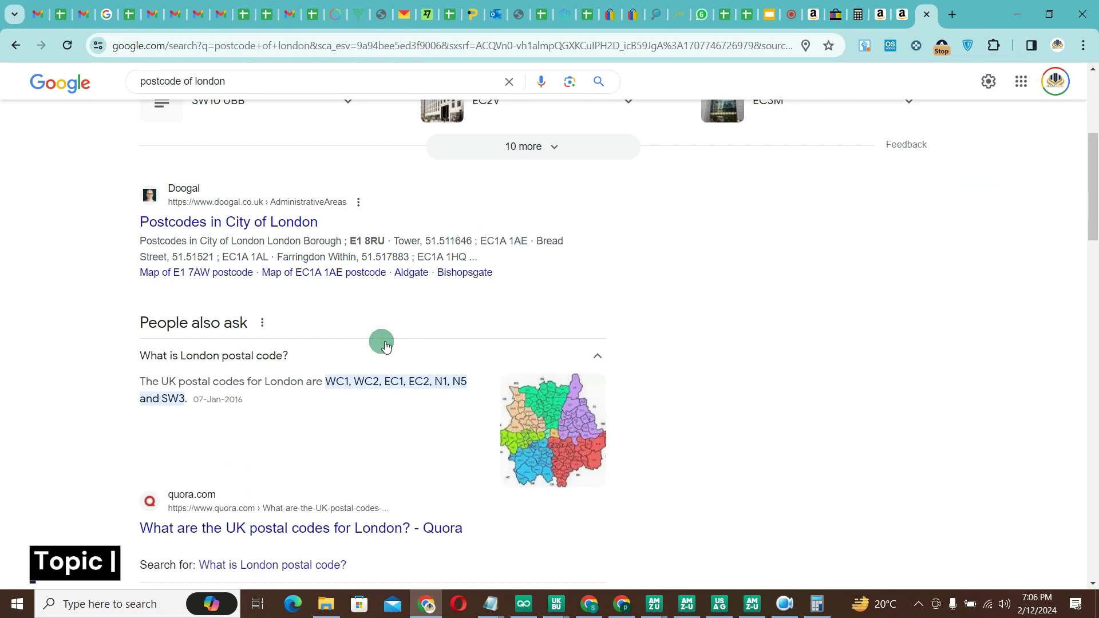
{"action": "scroll", "coordinate": [361, 383], "scroll_direction": "down", "scroll_amount": 6}
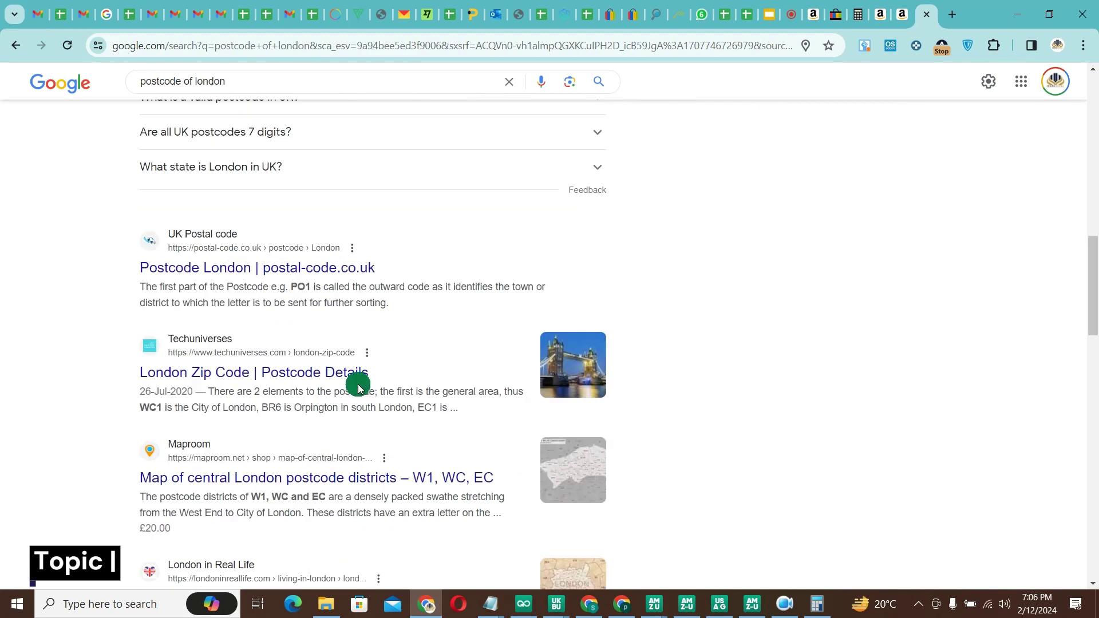
{"action": "scroll", "coordinate": [358, 388], "scroll_direction": "down", "scroll_amount": 15}
{"action": "scroll", "coordinate": [358, 388], "scroll_direction": "up", "scroll_amount": 10}
{"action": "scroll", "coordinate": [358, 387], "scroll_direction": "down", "scroll_amount": 5}
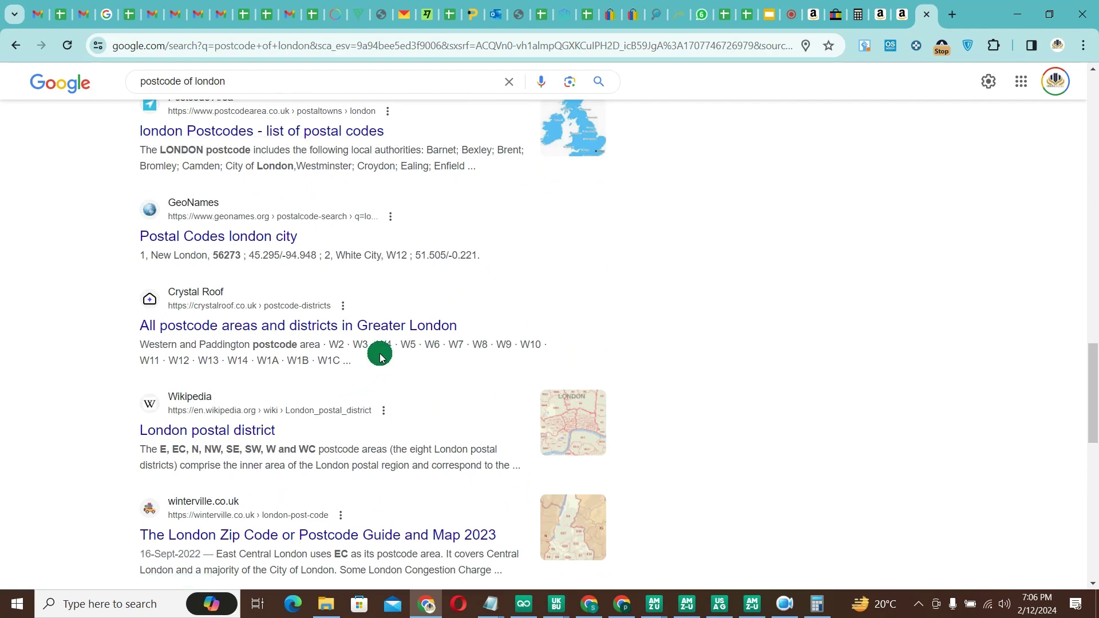
{"action": "scroll", "coordinate": [381, 358], "scroll_direction": "up", "scroll_amount": 18}
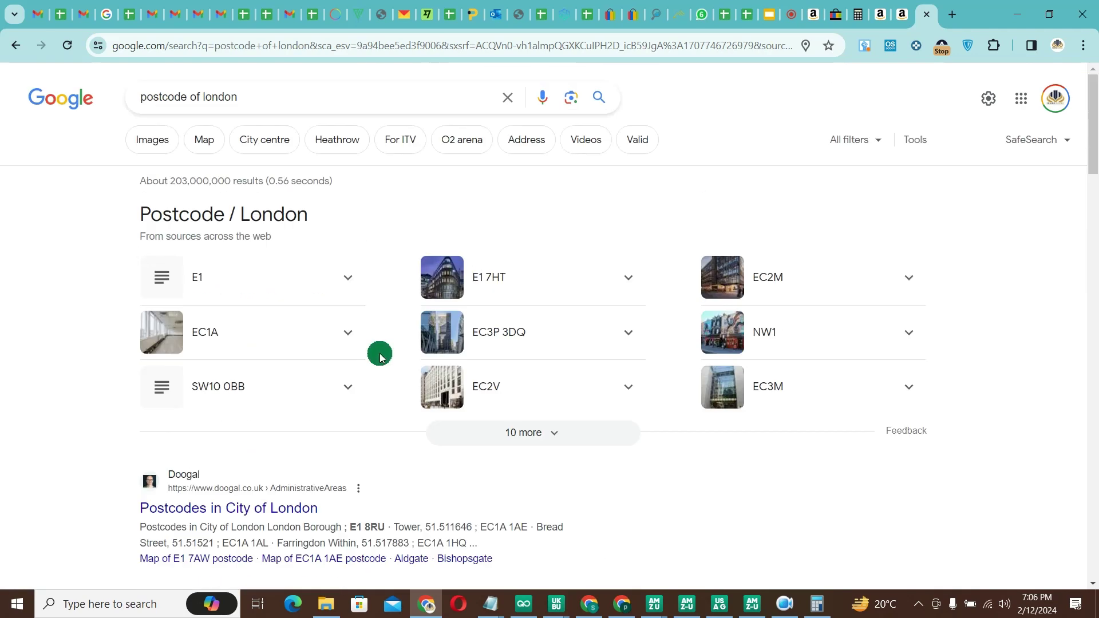
Take the postcode EC4M 9AG from Google's expanded London postcode list and apply it as the pasta sauce page's delivery location.
{"action": "left_click", "coordinate": [552, 432]}
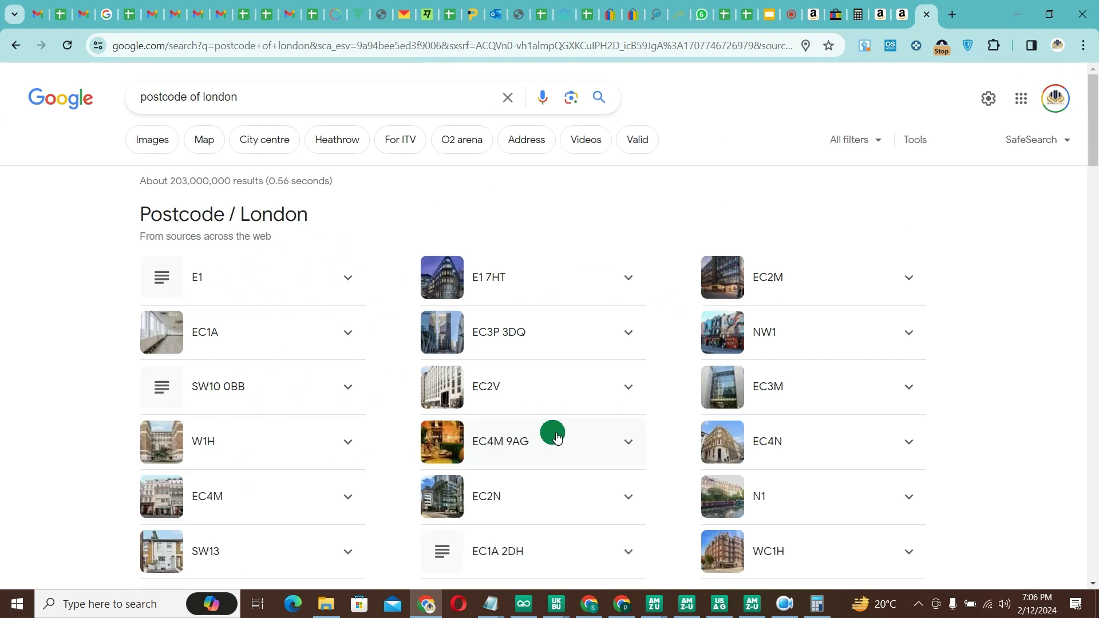
{"action": "left_click", "coordinate": [564, 441]}
{"action": "scroll", "coordinate": [561, 442], "scroll_direction": "down", "scroll_amount": 5}
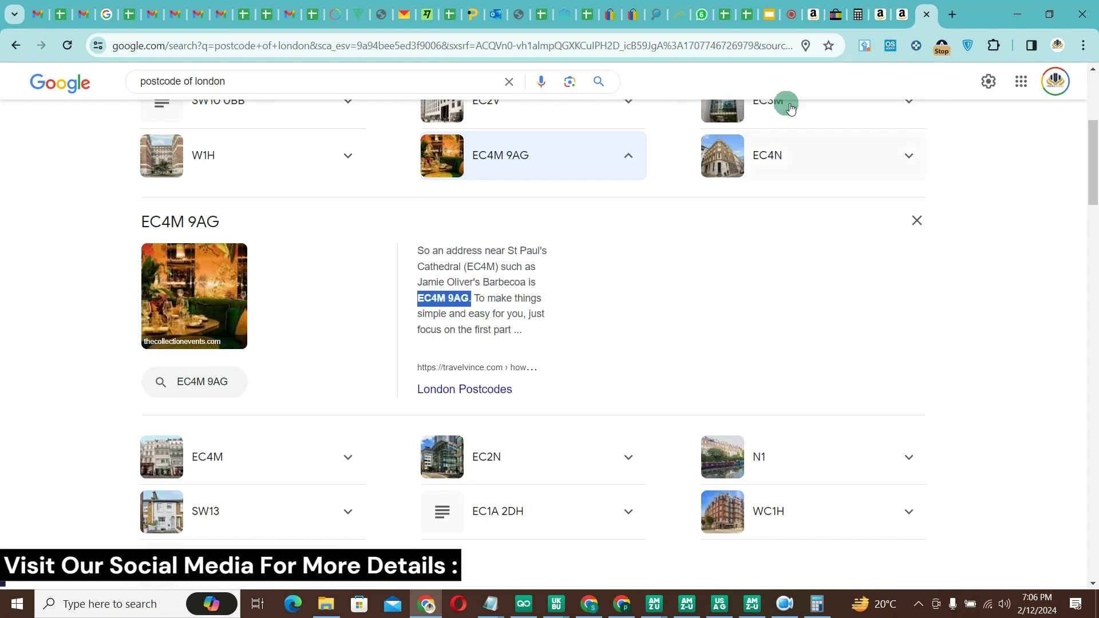
{"action": "left_click", "coordinate": [901, 22]}
{"action": "triple_click", "coordinate": [493, 366]}
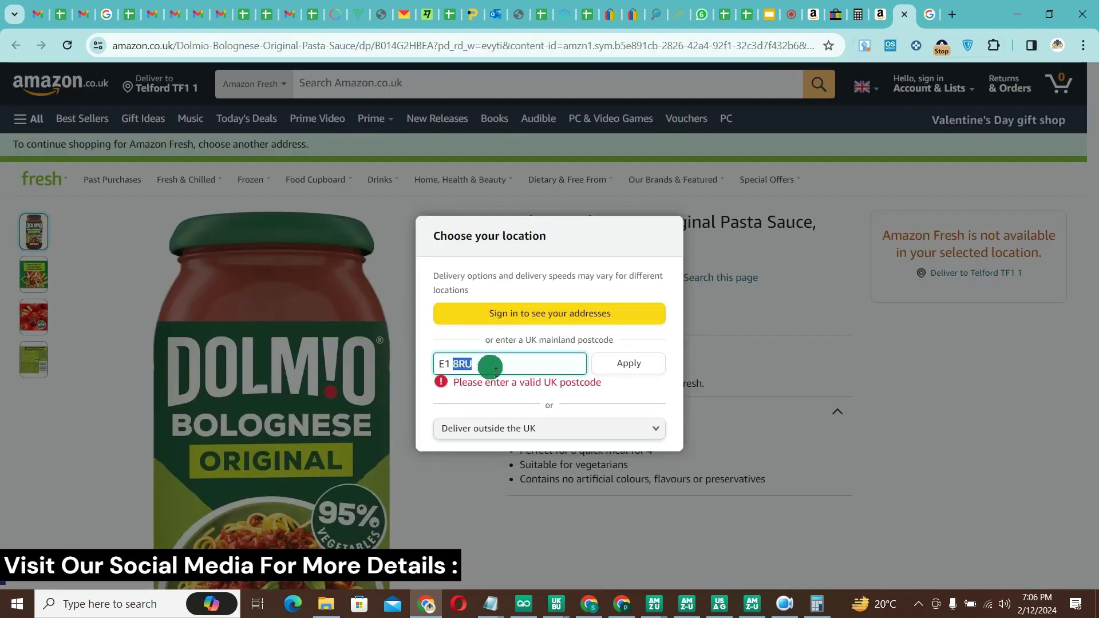
{"action": "type", "text": "EC4M 9AG."}
{"action": "left_click", "coordinate": [630, 363]}
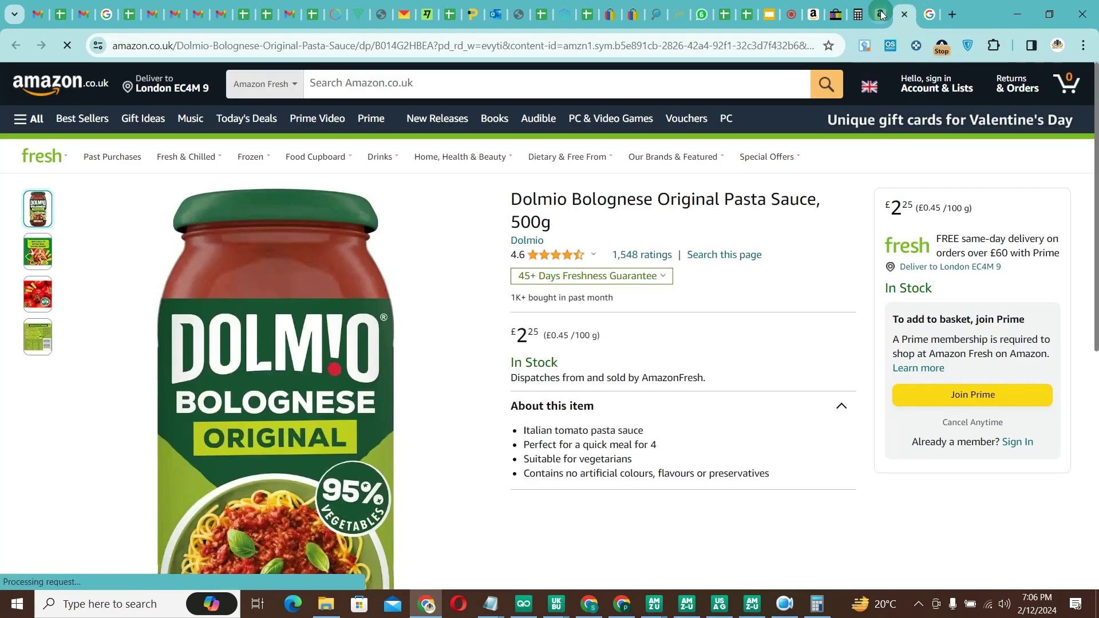
Share the entire screen in the Google Meet call.
{"action": "left_click", "coordinate": [792, 14]}
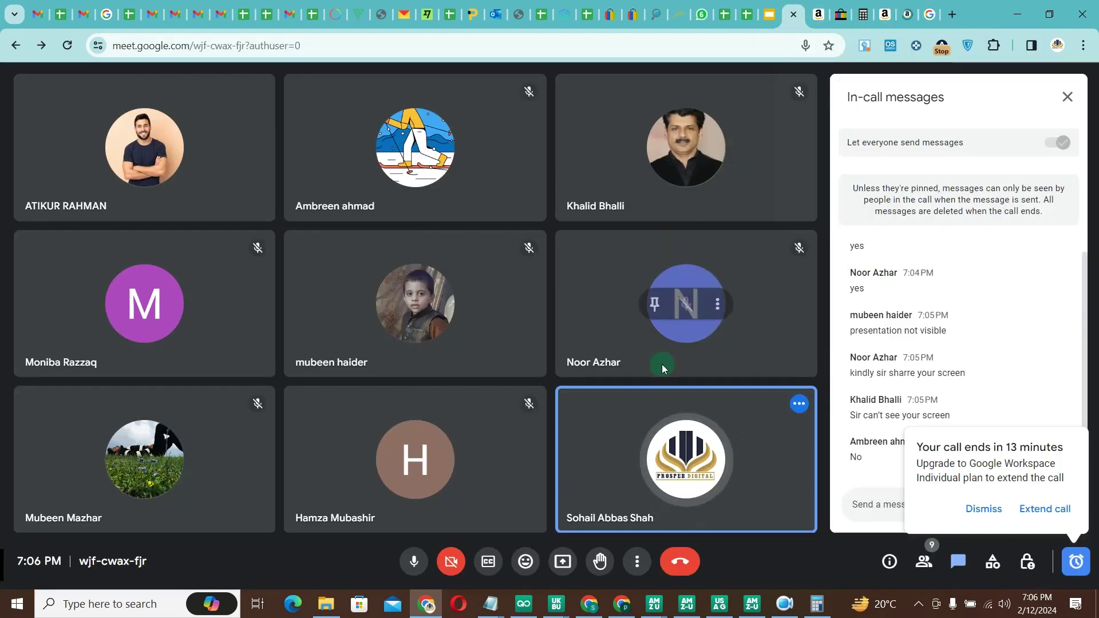
{"action": "left_click", "coordinate": [567, 564]}
{"action": "left_click", "coordinate": [664, 128]}
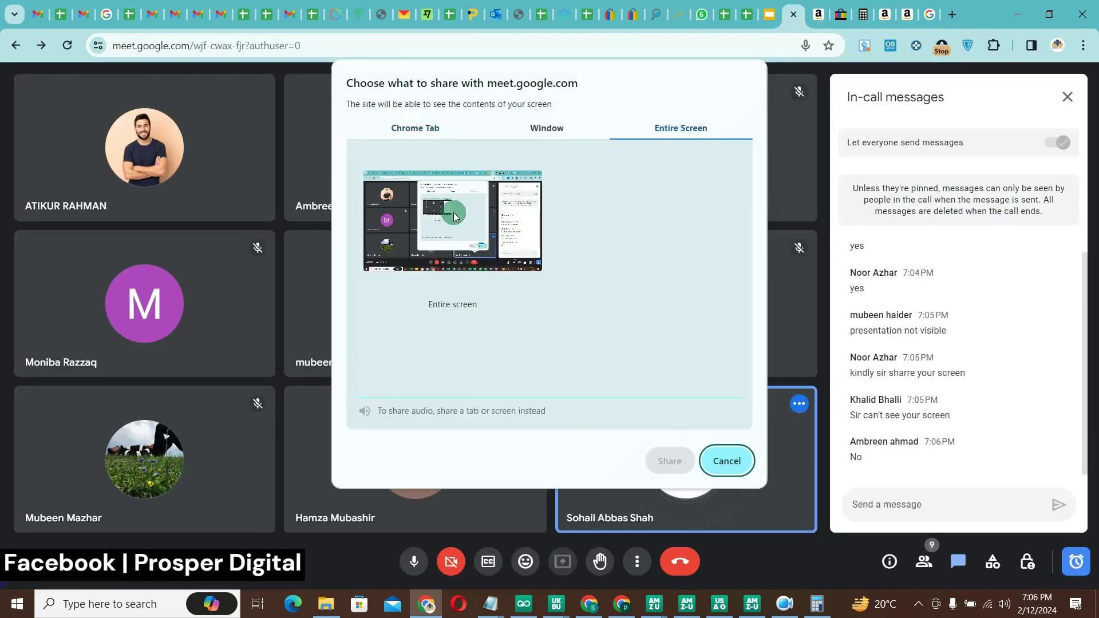
{"action": "left_click", "coordinate": [667, 458]}
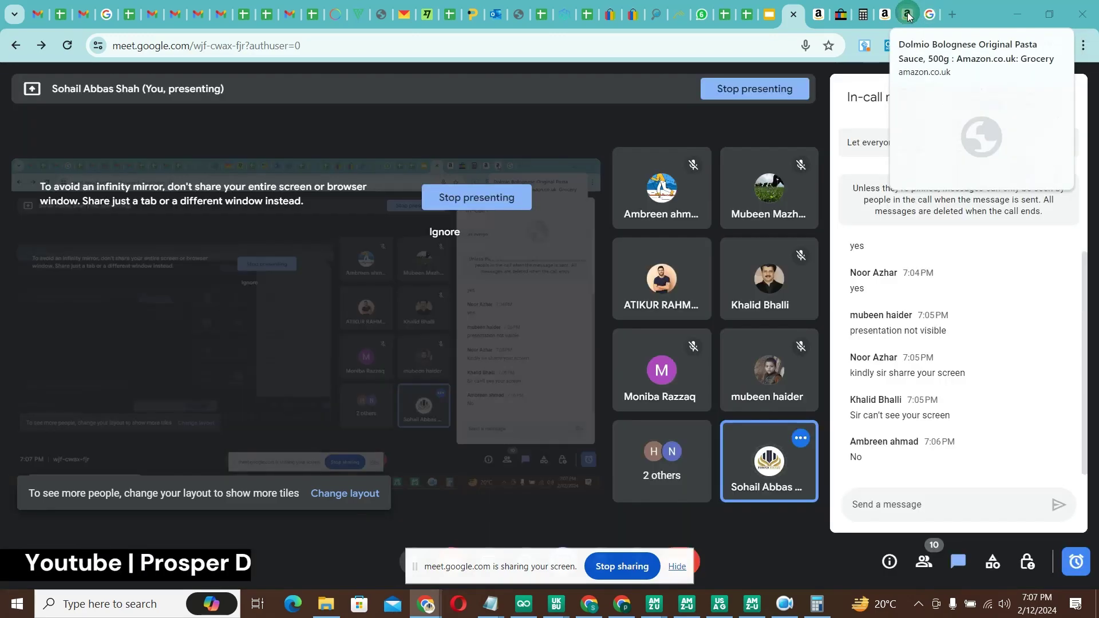
Browse the Amazon Fresh storefront's product rows, including Fresh Fruits, soft drinks and Meat & Poultry.
{"action": "left_click", "coordinate": [892, 22]}
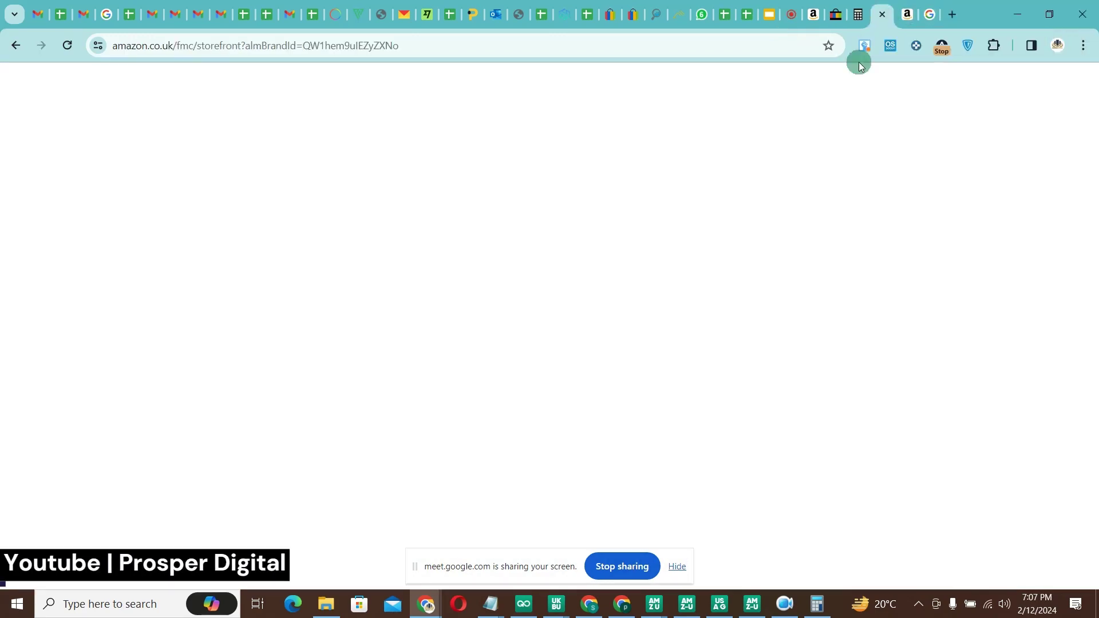
{"action": "scroll", "coordinate": [737, 324], "scroll_direction": "down", "scroll_amount": 10}
{"action": "scroll", "coordinate": [738, 325], "scroll_direction": "up", "scroll_amount": 15}
{"action": "scroll", "coordinate": [738, 325], "scroll_direction": "down", "scroll_amount": 12}
{"action": "scroll", "coordinate": [676, 298], "scroll_direction": "down", "scroll_amount": 5}
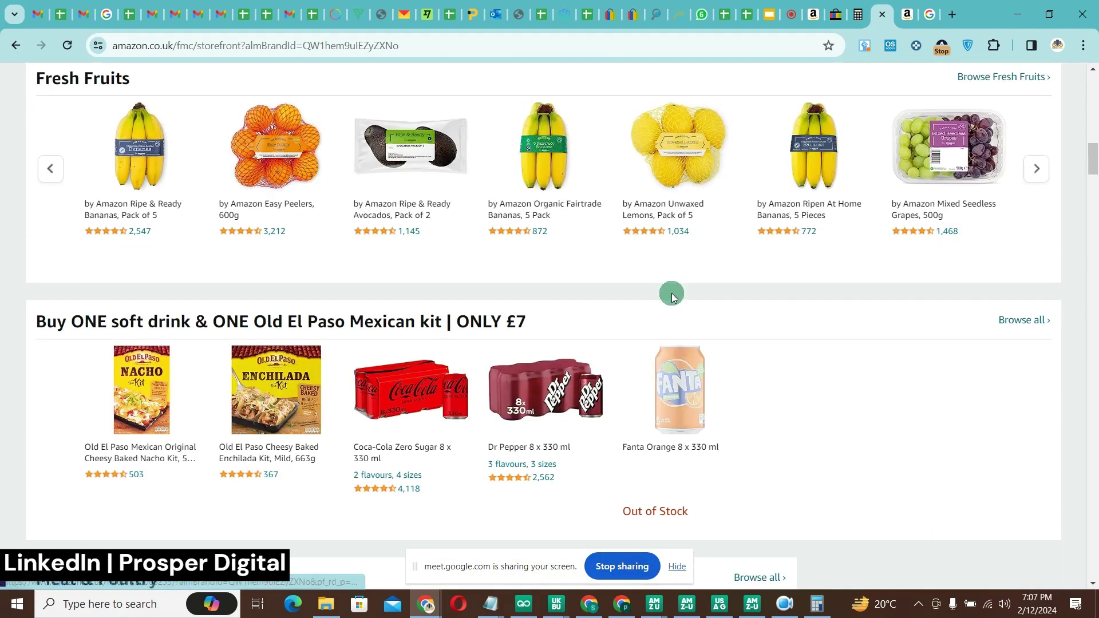
{"action": "scroll", "coordinate": [674, 298], "scroll_direction": "up", "scroll_amount": 6}
{"action": "scroll", "coordinate": [673, 296], "scroll_direction": "down", "scroll_amount": 3}
{"action": "scroll", "coordinate": [688, 269], "scroll_direction": "down", "scroll_amount": 8}
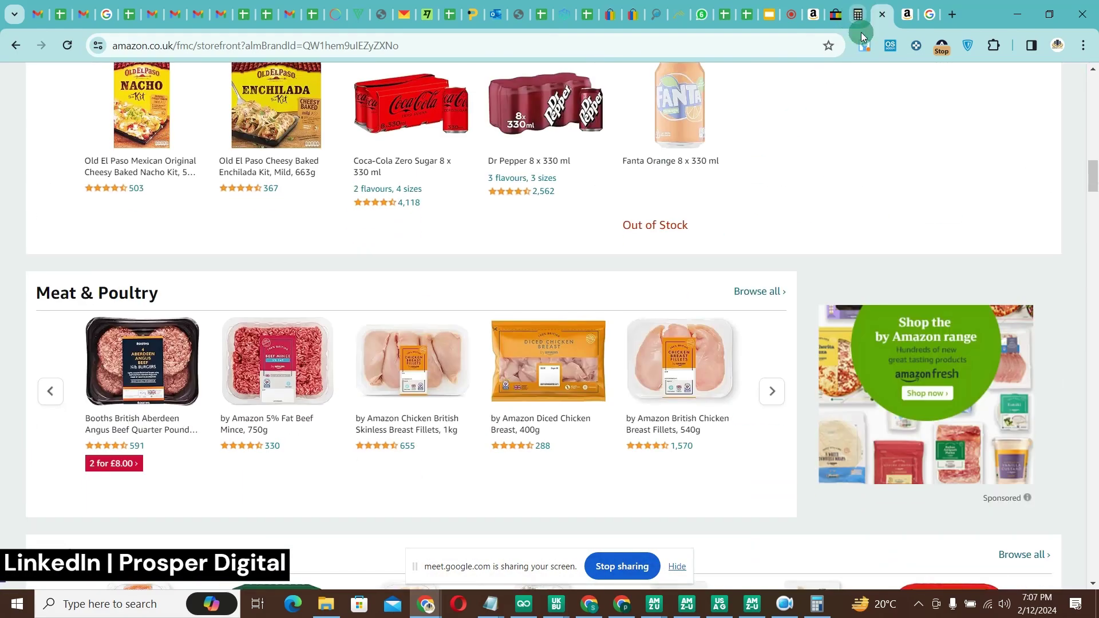
{"action": "scroll", "coordinate": [859, 172], "scroll_direction": "up", "scroll_amount": 5}
Examine the Dolmio pasta sauce page's free-delivery terms, Keepa price history and Freshness Guarantee.
{"action": "left_click", "coordinate": [908, 15]}
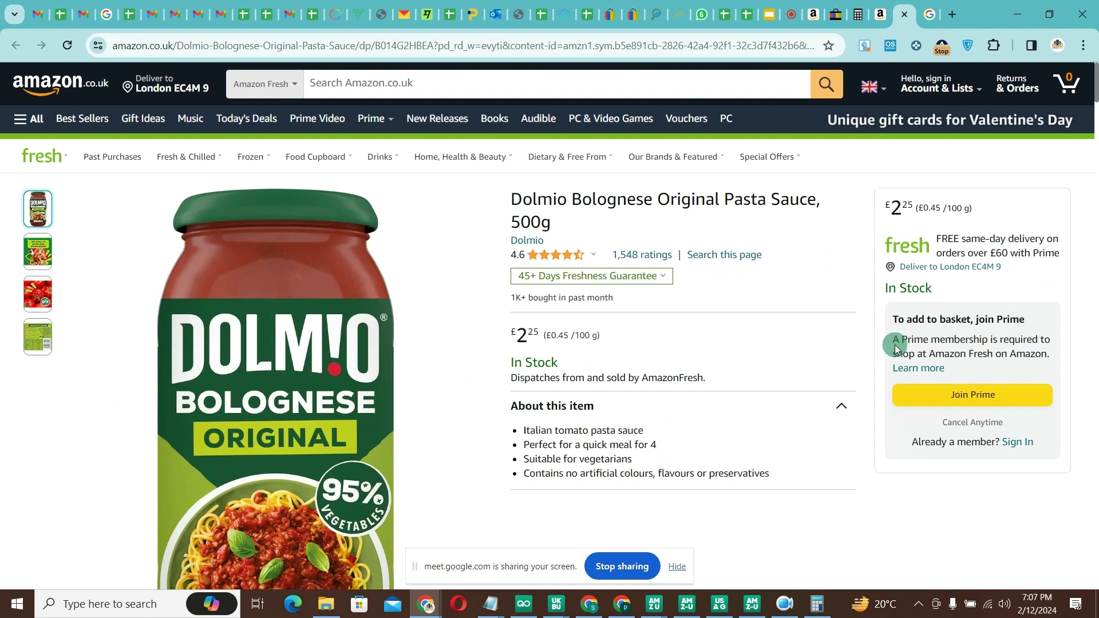
{"action": "left_click_drag", "start_coordinate": [937, 239], "coordinate": [997, 254]}
{"action": "scroll", "coordinate": [936, 273], "scroll_direction": "down", "scroll_amount": 4}
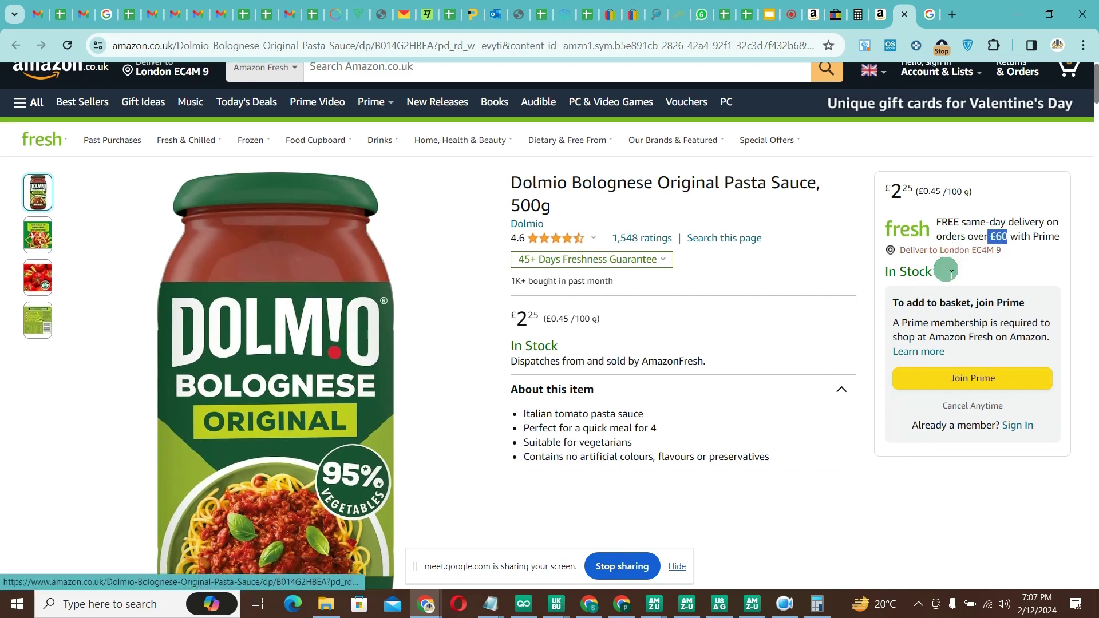
{"action": "scroll", "coordinate": [939, 273], "scroll_direction": "up", "scroll_amount": 4}
{"action": "scroll", "coordinate": [937, 278], "scroll_direction": "down", "scroll_amount": 8}
{"action": "scroll", "coordinate": [937, 279], "scroll_direction": "down", "scroll_amount": 2}
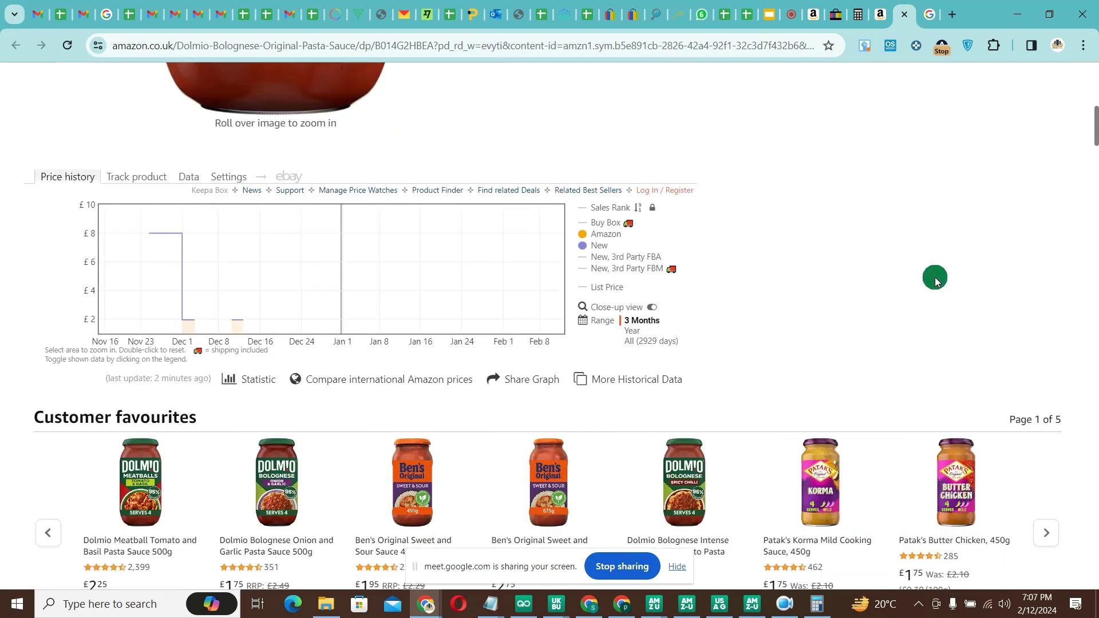
{"action": "scroll", "coordinate": [936, 279], "scroll_direction": "up", "scroll_amount": 10}
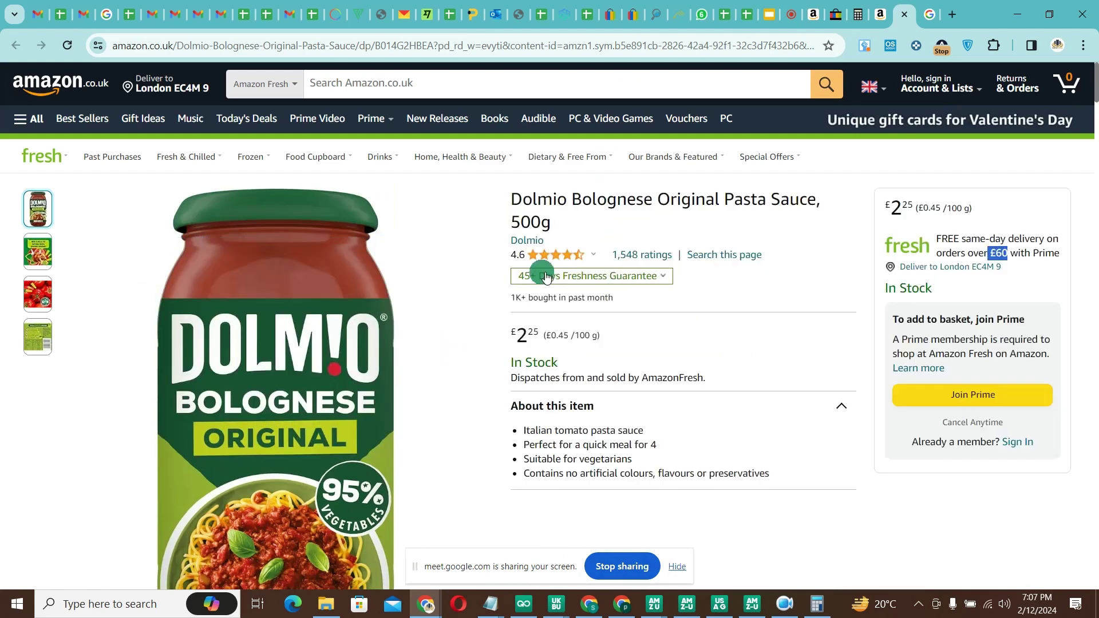
{"action": "left_click", "coordinate": [538, 275]}
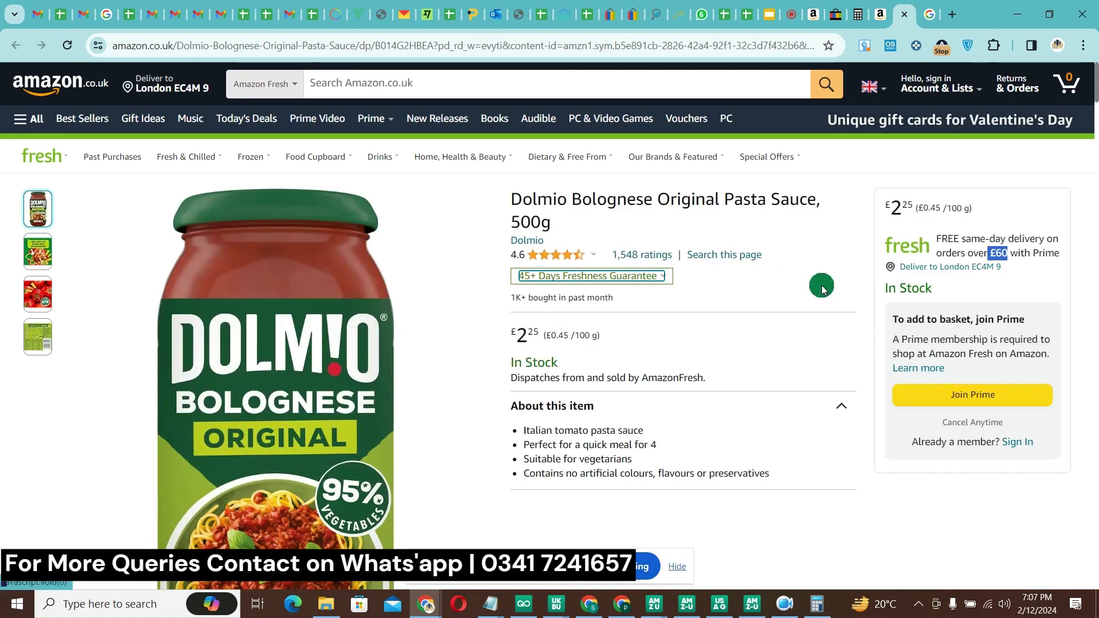
Close the pasta sauce page and open Radox Mineral Therapy Muscle Soak from the Fresh storefront's Beauty & Grooming row in a new tab.
{"action": "left_click", "coordinate": [905, 23]}
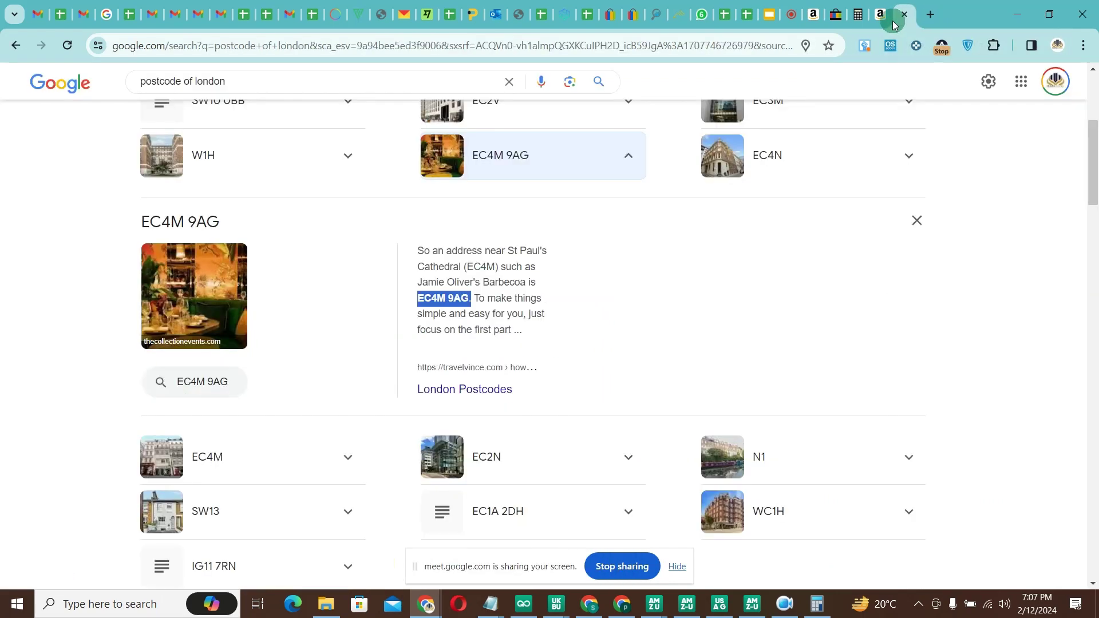
{"action": "key", "text": "ctrl+shift+t"}
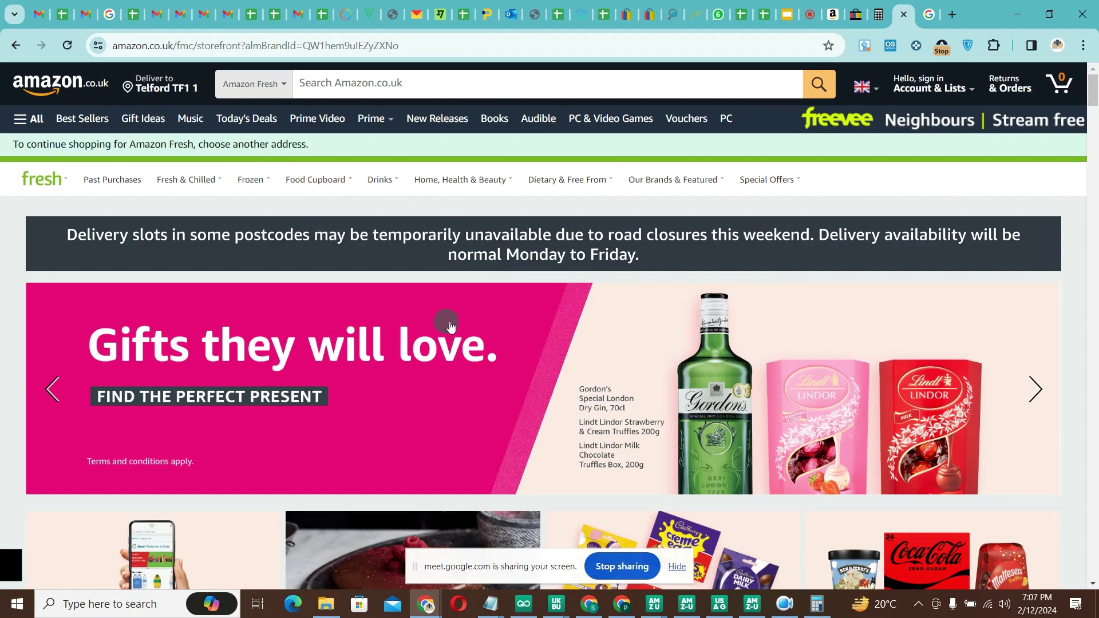
{"action": "scroll", "coordinate": [449, 324], "scroll_direction": "down", "scroll_amount": 15}
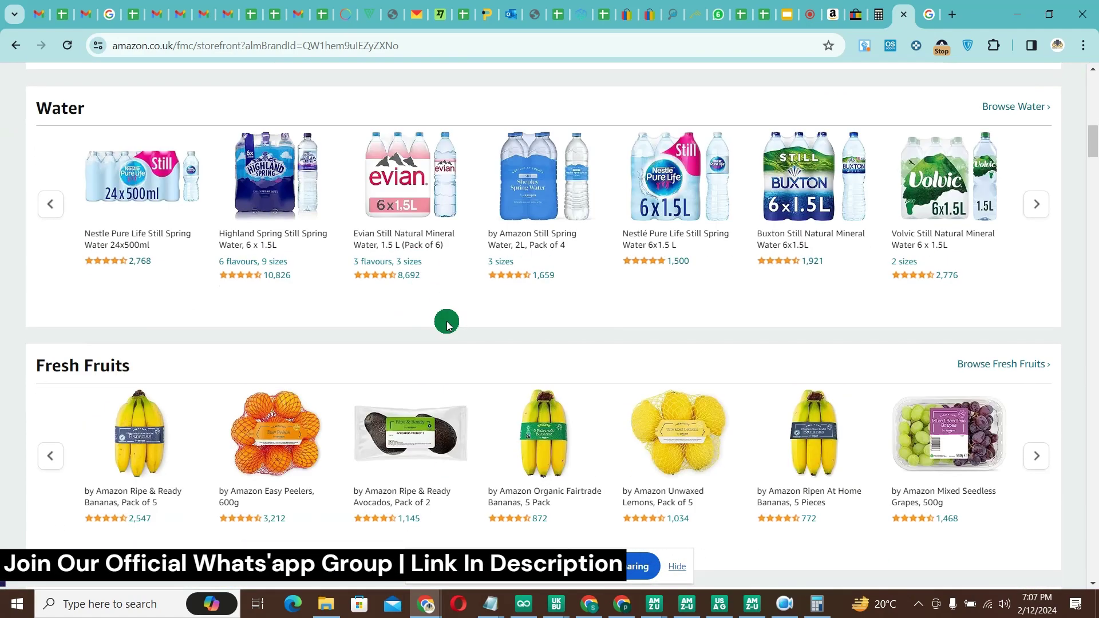
{"action": "scroll", "coordinate": [447, 324], "scroll_direction": "down", "scroll_amount": 15}
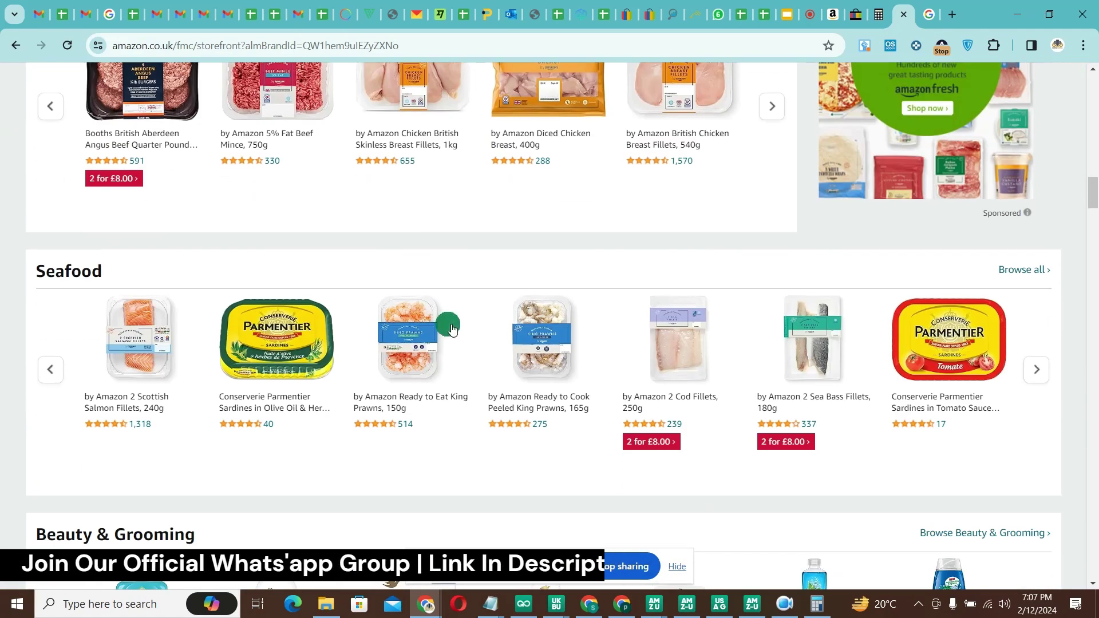
{"action": "scroll", "coordinate": [452, 327], "scroll_direction": "down", "scroll_amount": 5}
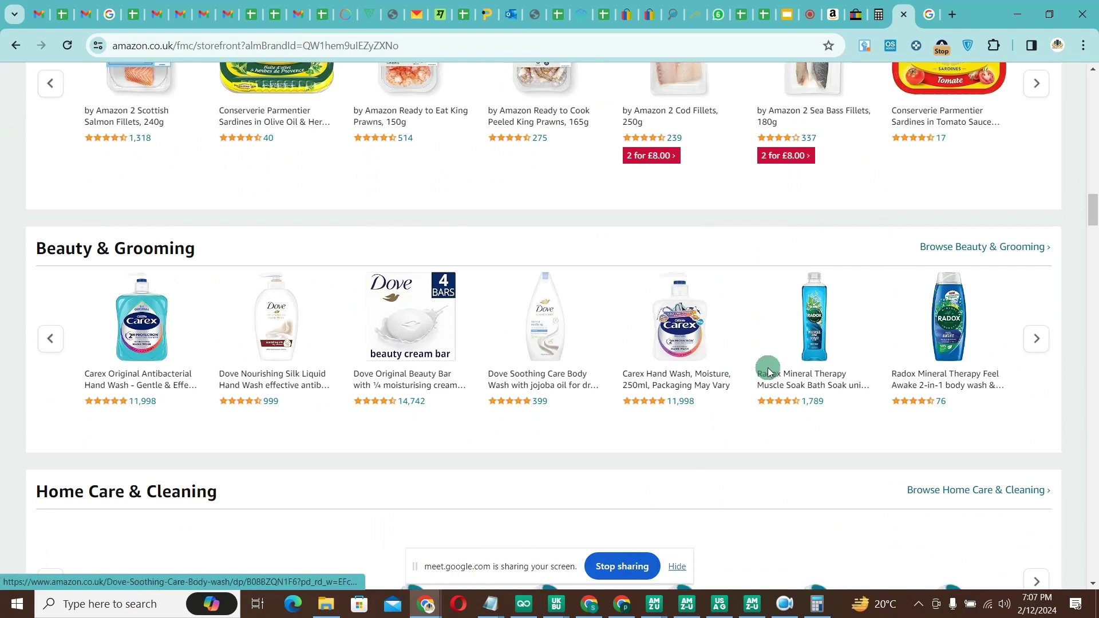
{"action": "right_click", "coordinate": [818, 381]}
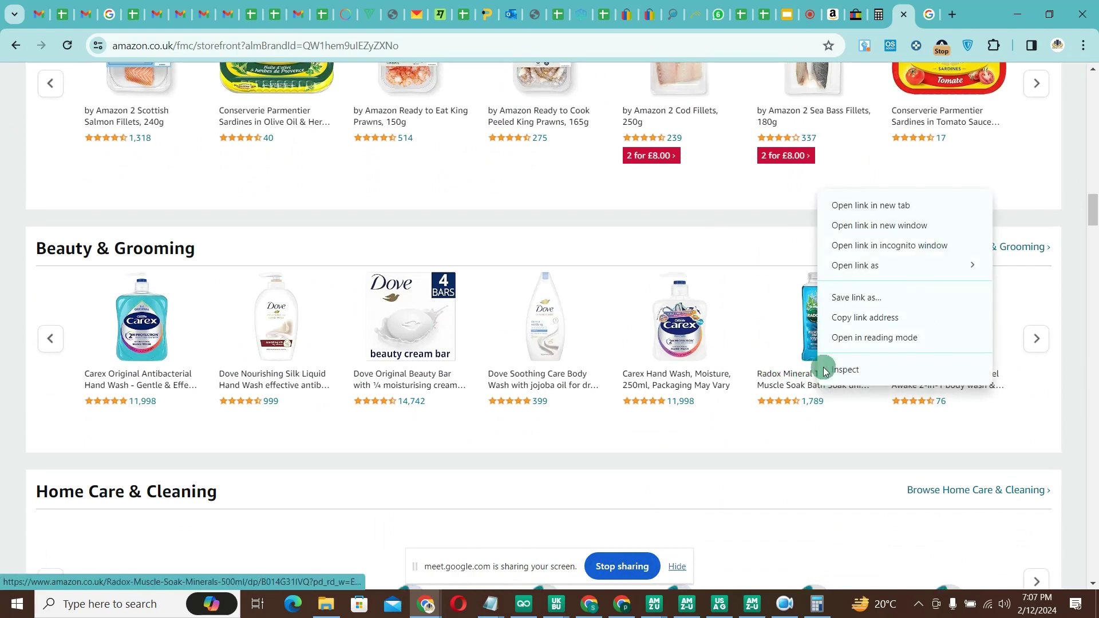
{"action": "left_click", "coordinate": [874, 213]}
{"action": "left_click", "coordinate": [900, 14]}
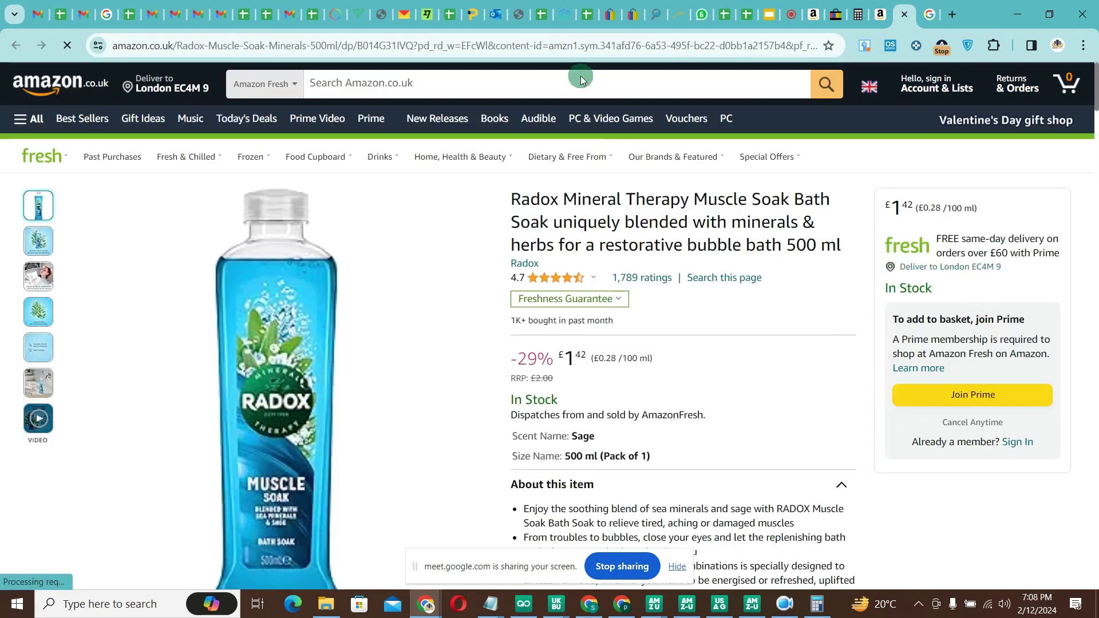
Examine the Radox bath soak's price and highlight the minimum order amount for free same-day delivery.
{"action": "scroll", "coordinate": [923, 338], "scroll_direction": "down", "scroll_amount": 5}
{"action": "scroll", "coordinate": [923, 337], "scroll_direction": "up", "scroll_amount": 5}
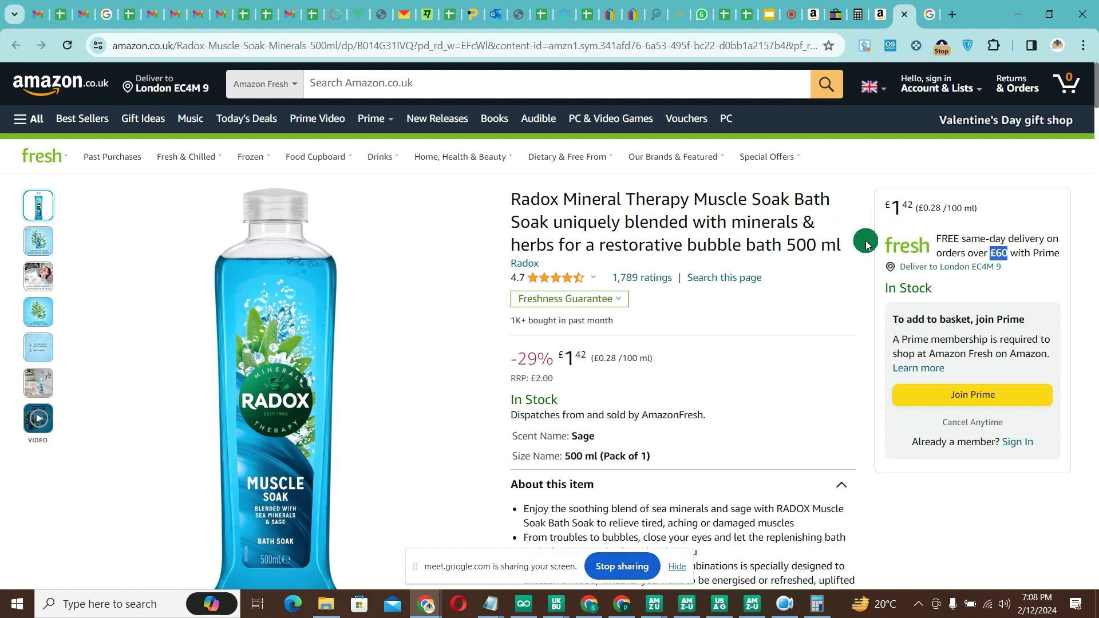
{"action": "double_click", "coordinate": [1005, 254]}
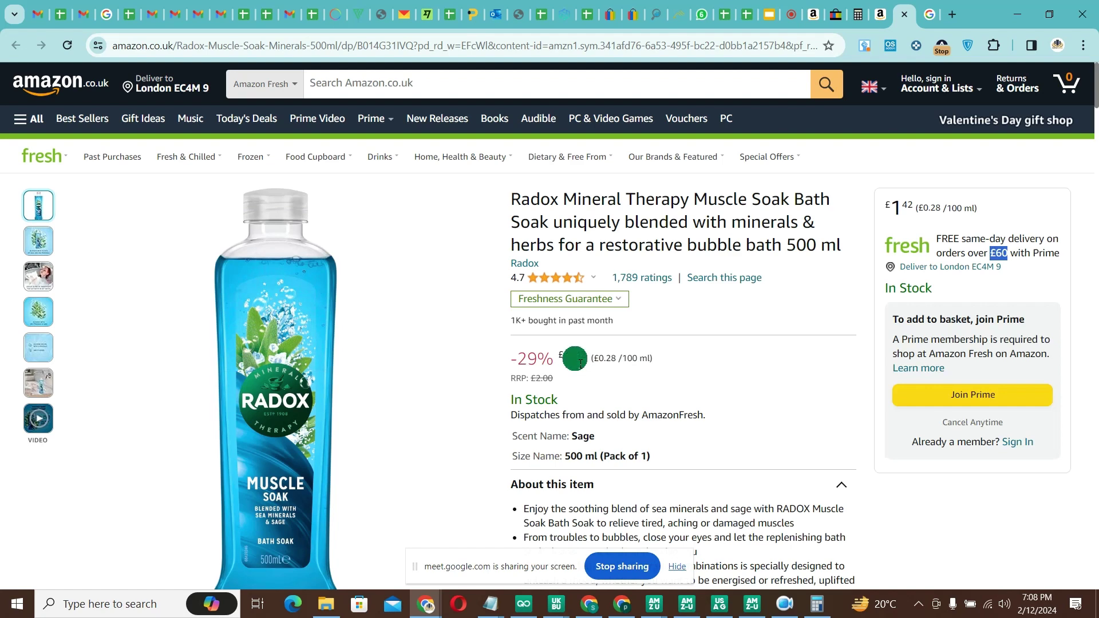
{"action": "scroll", "coordinate": [719, 380], "scroll_direction": "down", "scroll_amount": 3}
{"action": "scroll", "coordinate": [719, 379], "scroll_direction": "up", "scroll_amount": 3}
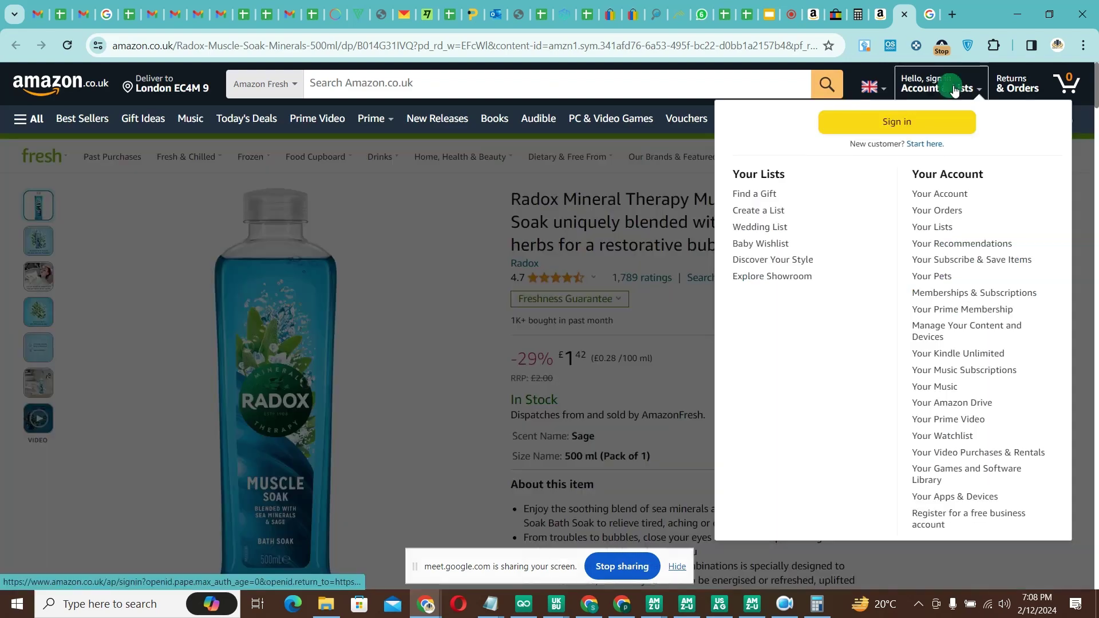
Close the Head & Shoulders shampoo page, open the Amazon UK homepage in a separate tab and return to the Fresh storefront.
{"action": "left_click", "coordinate": [881, 15]}
{"action": "scroll", "coordinate": [687, 277], "scroll_direction": "up", "scroll_amount": 15}
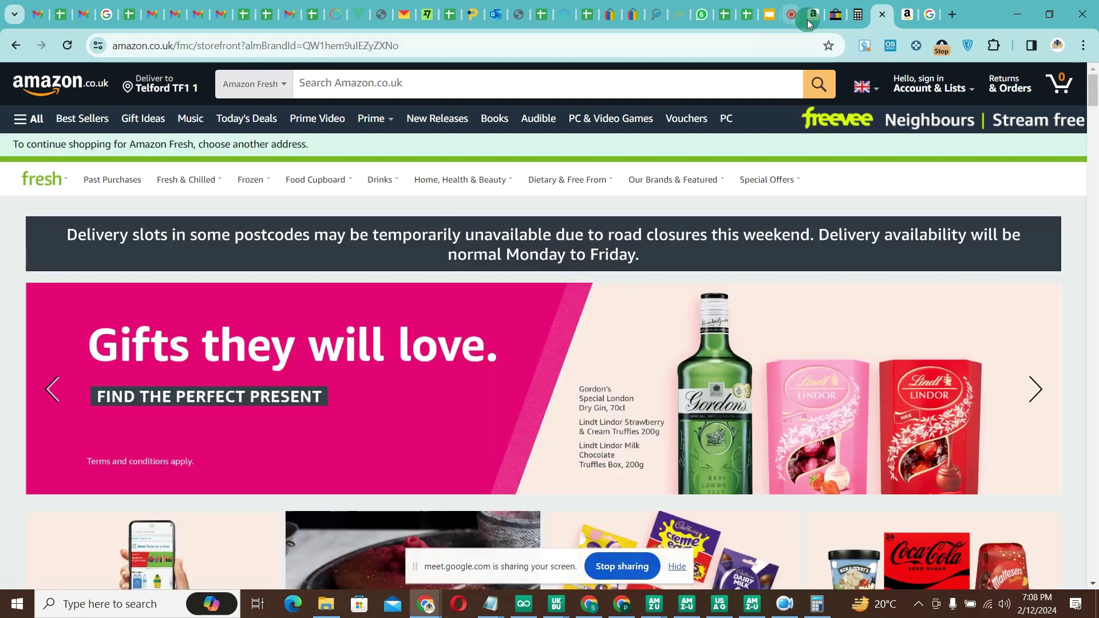
{"action": "left_click", "coordinate": [809, 16]}
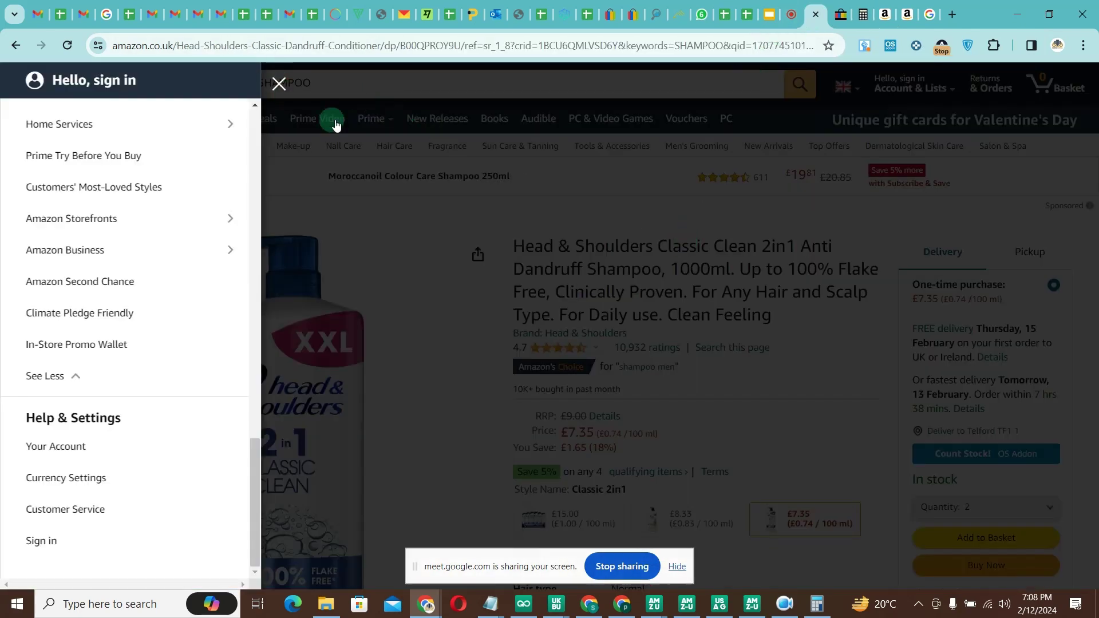
{"action": "left_click", "coordinate": [290, 97]}
{"action": "left_click", "coordinate": [829, 15]}
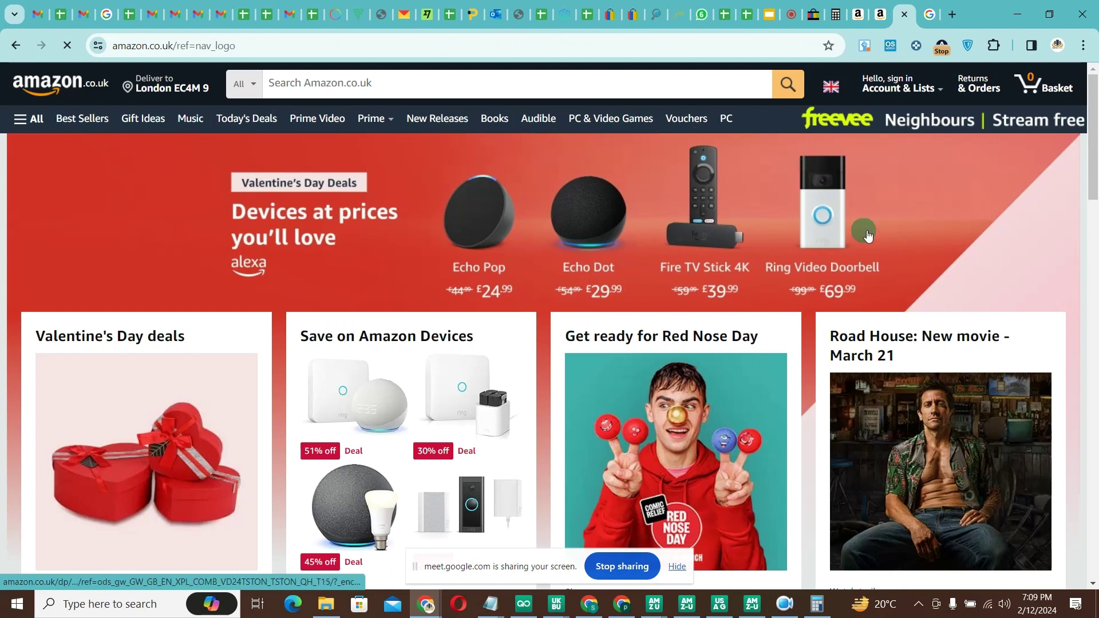
{"action": "left_click", "coordinate": [874, 17]}
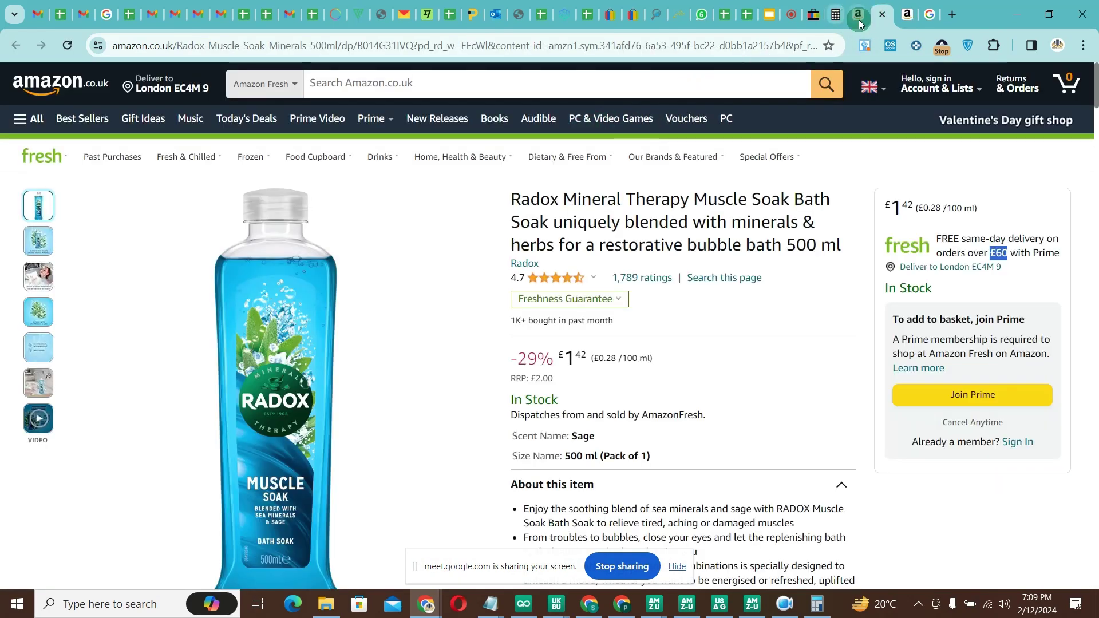
{"action": "left_click", "coordinate": [860, 18]}
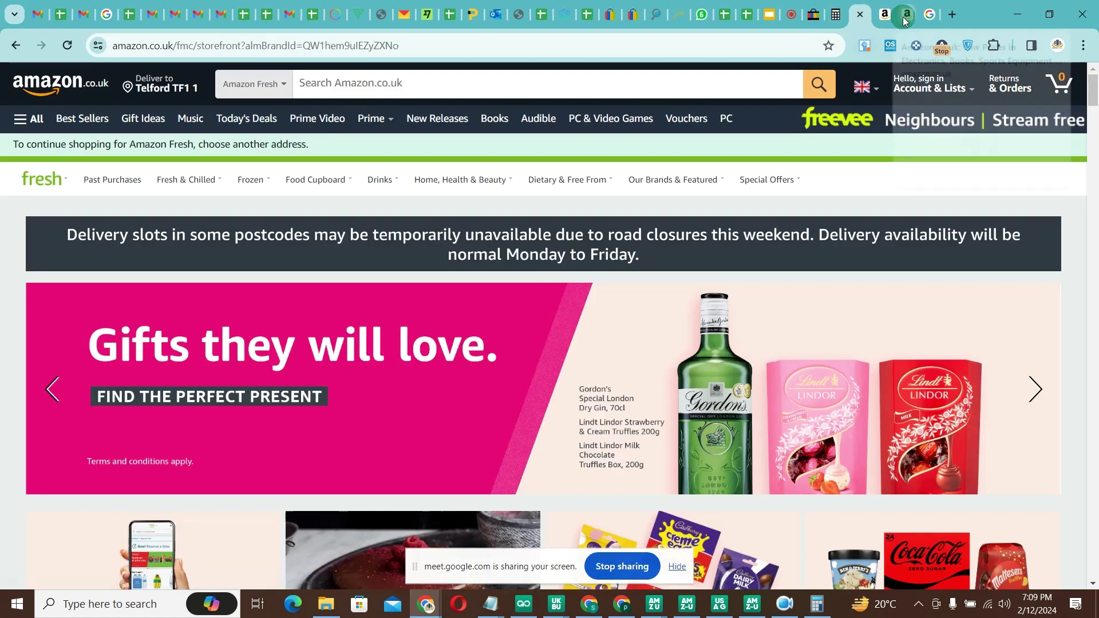
Copy the Radox Muscle Soak's full title from its Fresh page and search for it across all Amazon UK departments.
{"action": "left_click", "coordinate": [885, 16]}
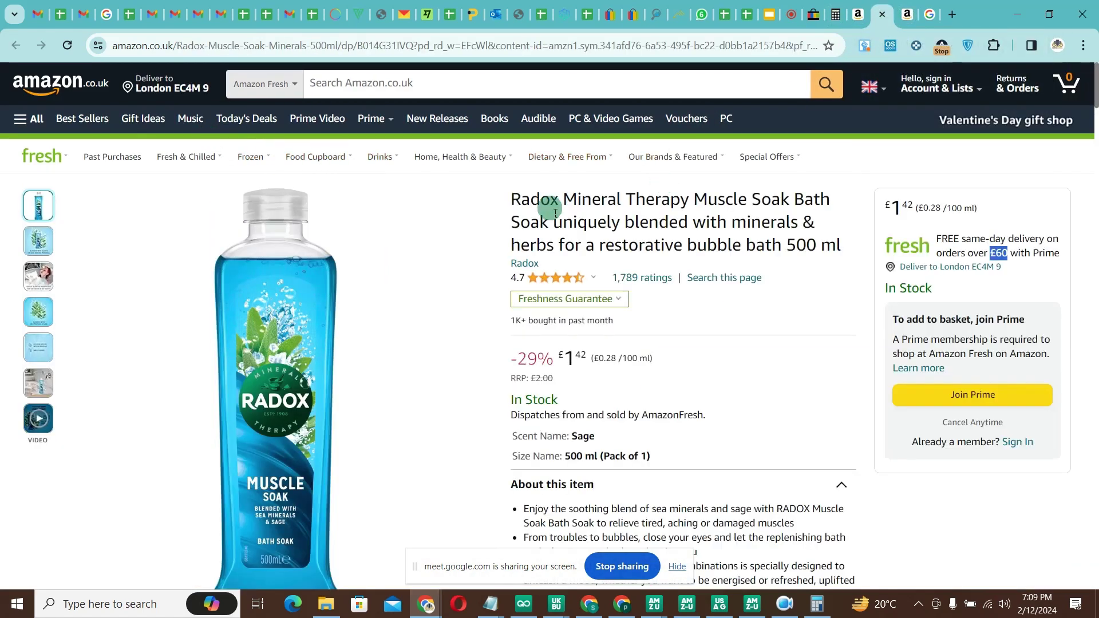
{"action": "left_click_drag", "start_coordinate": [503, 205], "coordinate": [835, 243]}
{"action": "right_click", "coordinate": [844, 248]}
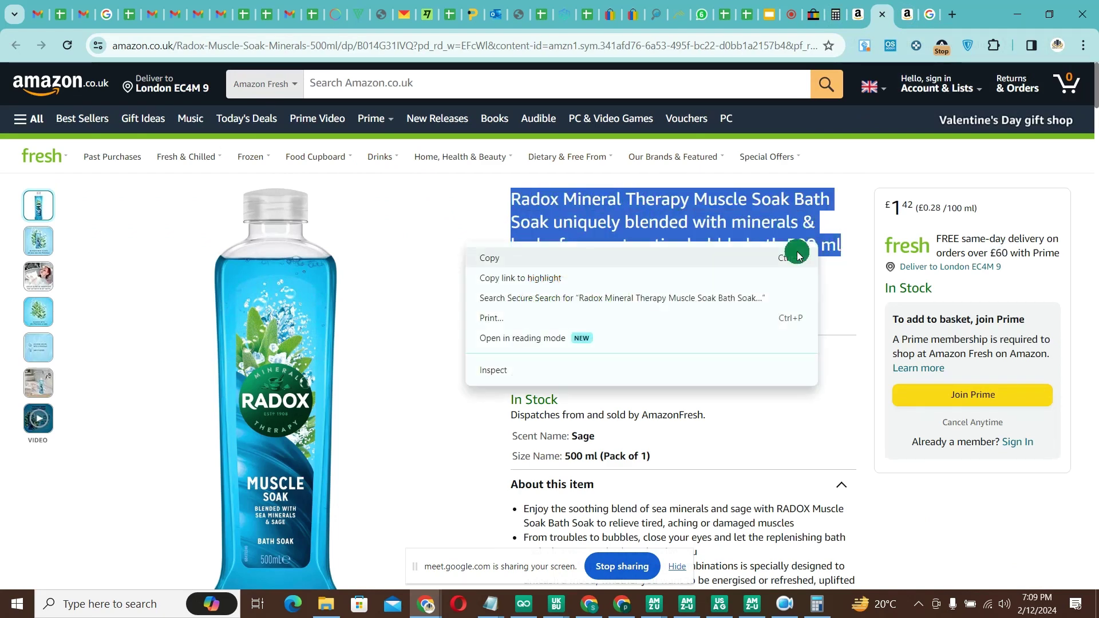
{"action": "left_click", "coordinate": [799, 252]}
{"action": "left_click", "coordinate": [907, 16]}
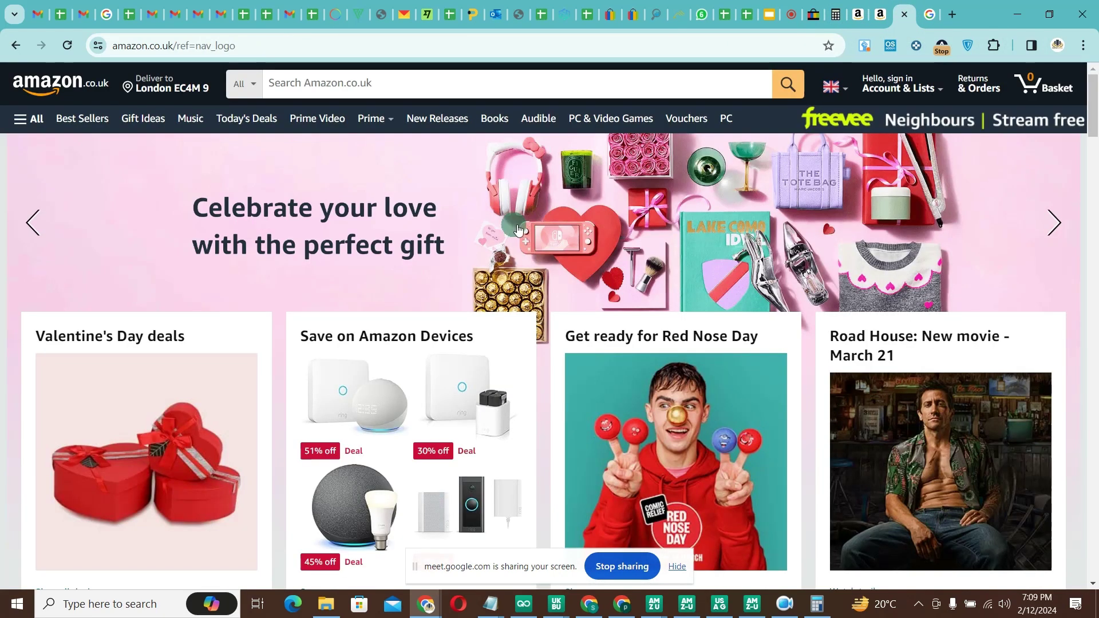
{"action": "right_click", "coordinate": [368, 89]}
{"action": "left_click", "coordinate": [400, 223]}
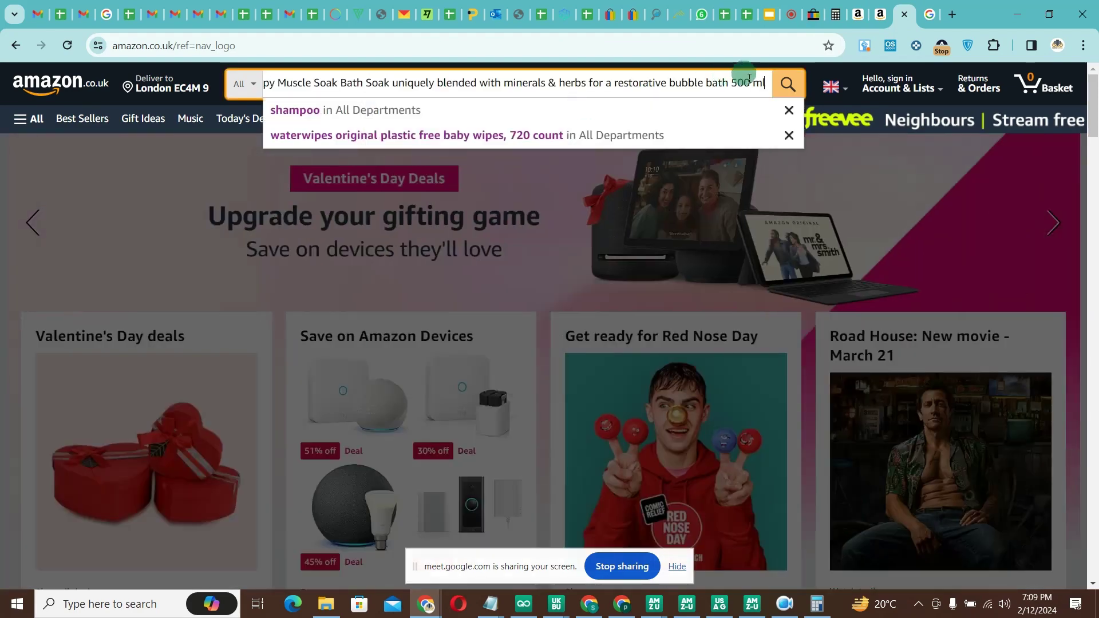
{"action": "left_click", "coordinate": [788, 84]}
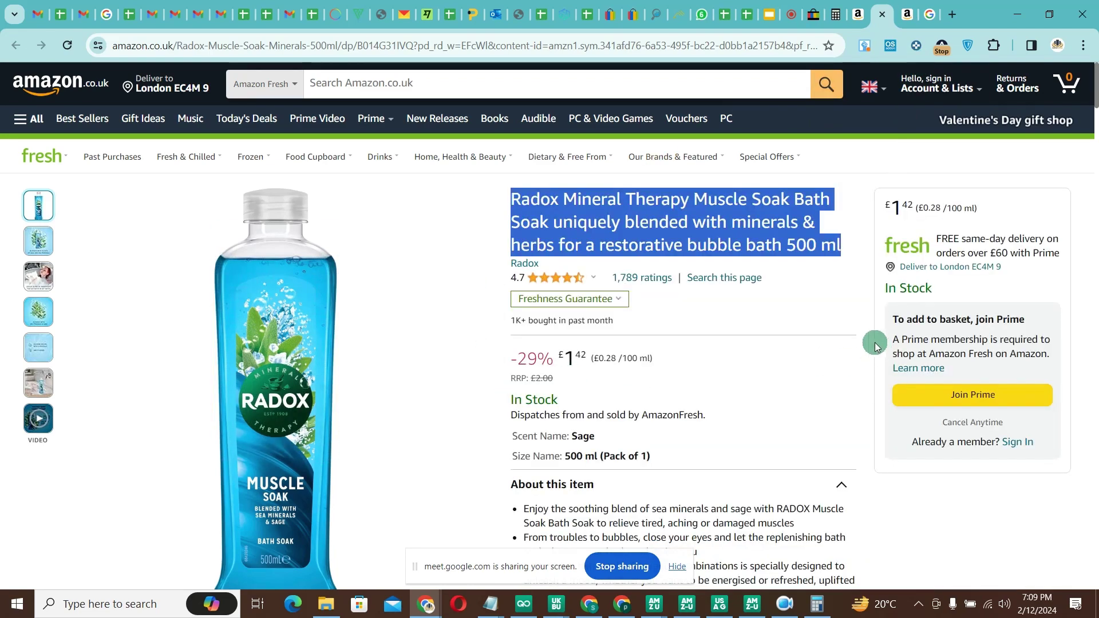
Compare the first row of search results with the Radox Muscle Soak's Fresh product page.
{"action": "left_click", "coordinate": [906, 14]}
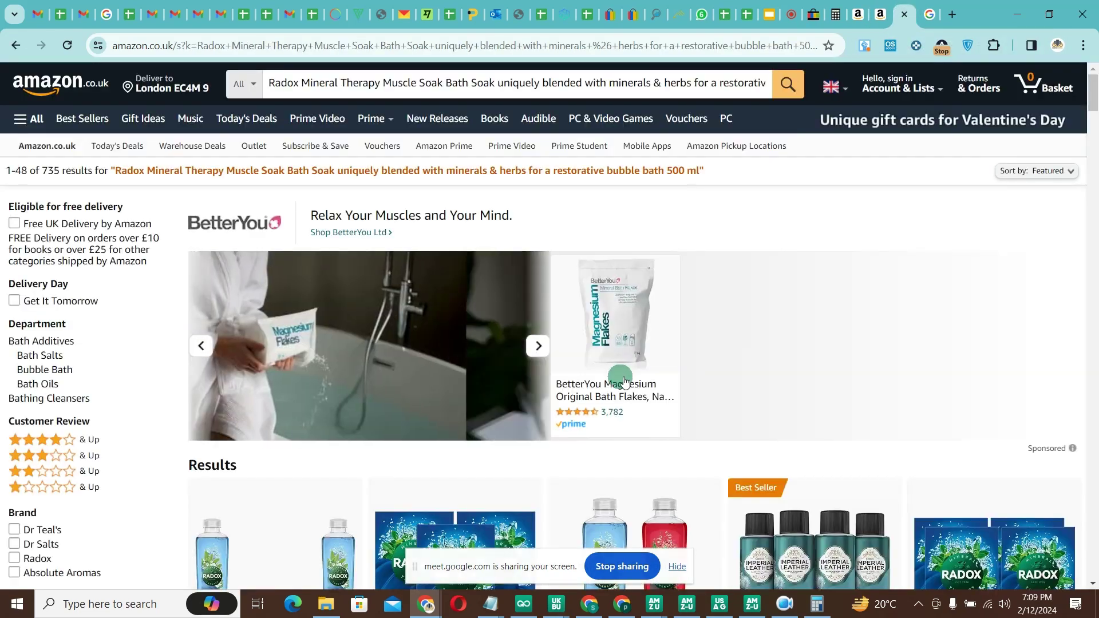
{"action": "scroll", "coordinate": [561, 391], "scroll_direction": "down", "scroll_amount": 3}
{"action": "scroll", "coordinate": [560, 386], "scroll_direction": "down", "scroll_amount": 7}
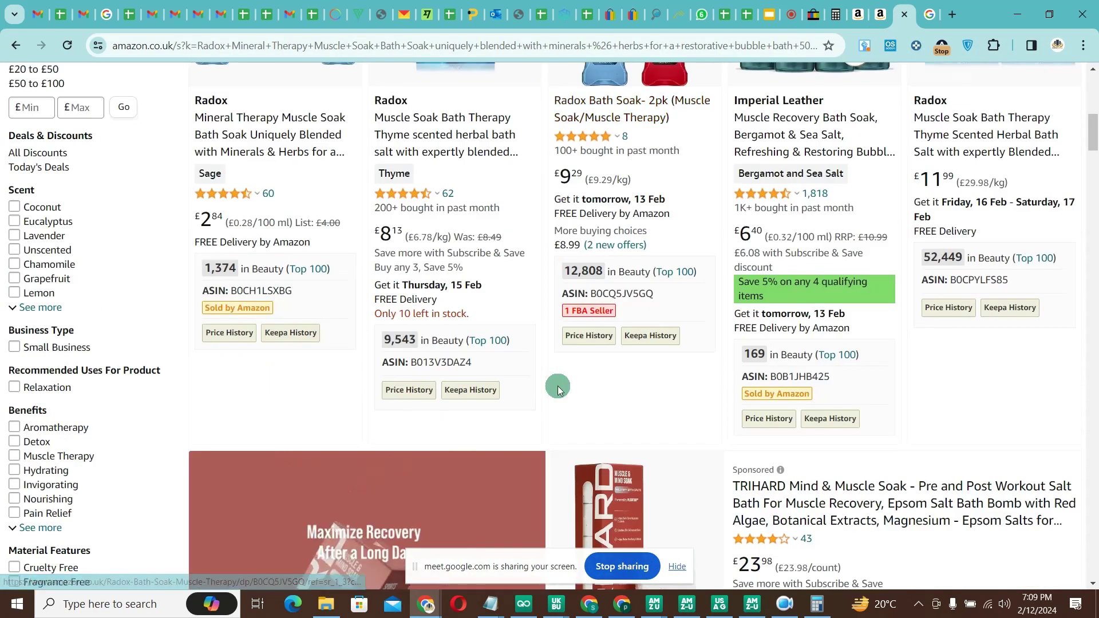
{"action": "scroll", "coordinate": [381, 401], "scroll_direction": "up", "scroll_amount": 5}
{"action": "left_click", "coordinate": [876, 17]}
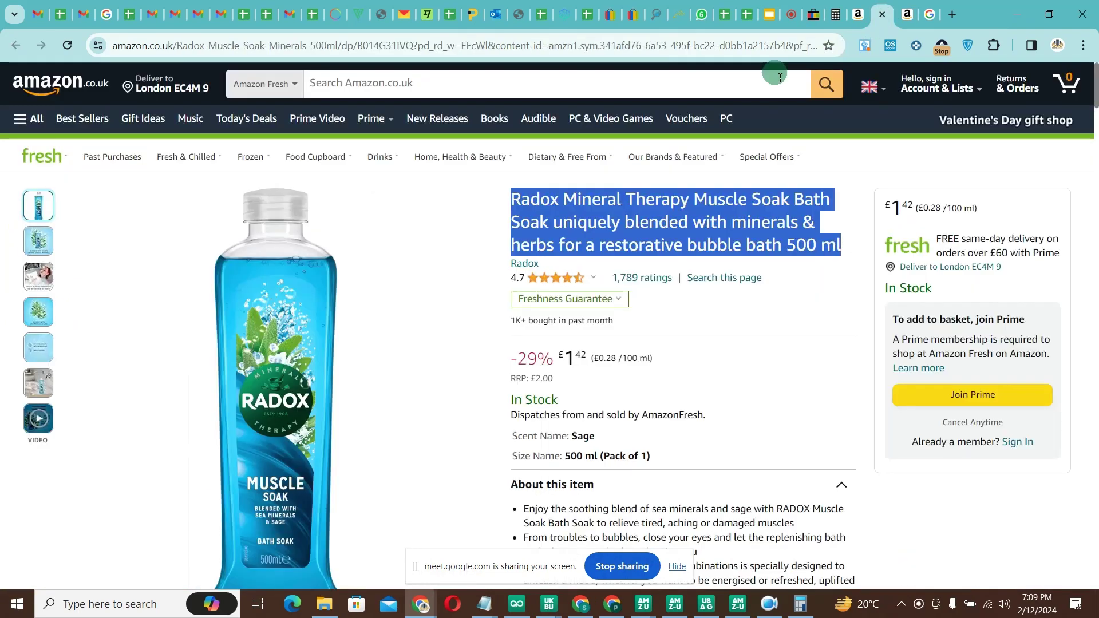
{"action": "scroll", "coordinate": [393, 356], "scroll_direction": "down", "scroll_amount": 5}
{"action": "scroll", "coordinate": [715, 318], "scroll_direction": "up", "scroll_amount": 5}
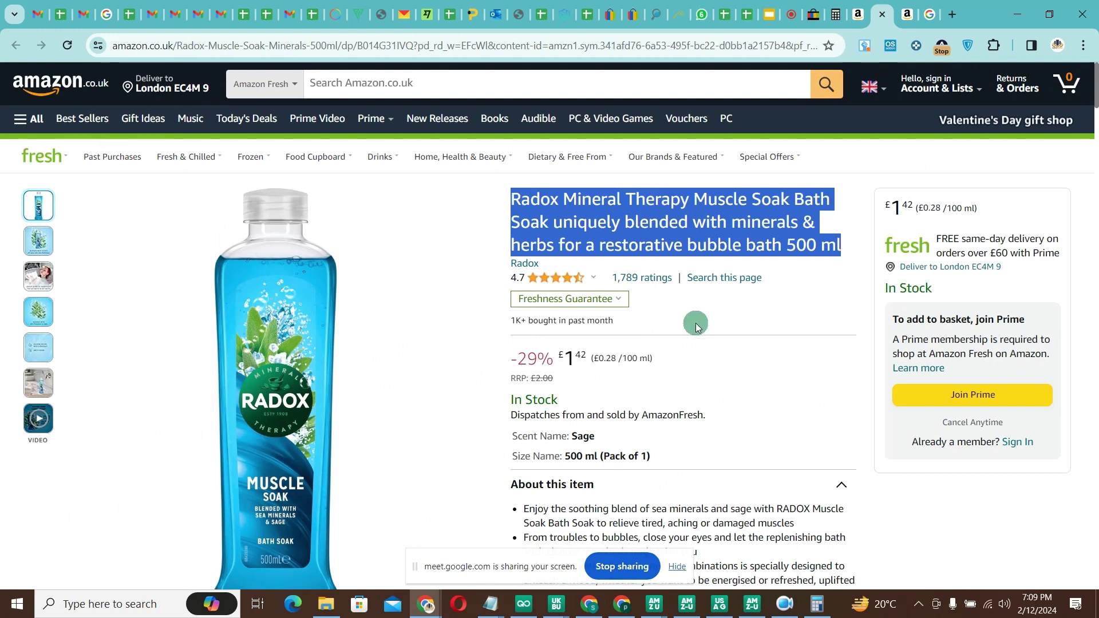
Look through the remaining search results for a matching Radox Muscle Soak listing, checking pack sizes, prices and delivery terms.
{"action": "key", "text": "ctrl+Tab"}
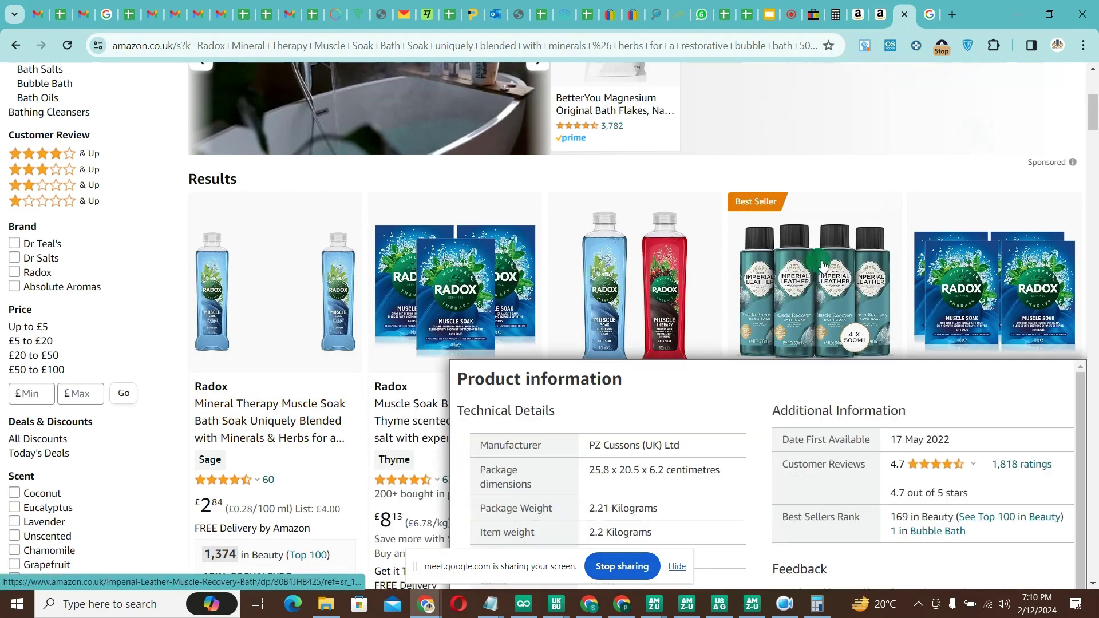
{"action": "scroll", "coordinate": [817, 260], "scroll_direction": "down", "scroll_amount": 5}
{"action": "scroll", "coordinate": [817, 260], "scroll_direction": "down", "scroll_amount": 20}
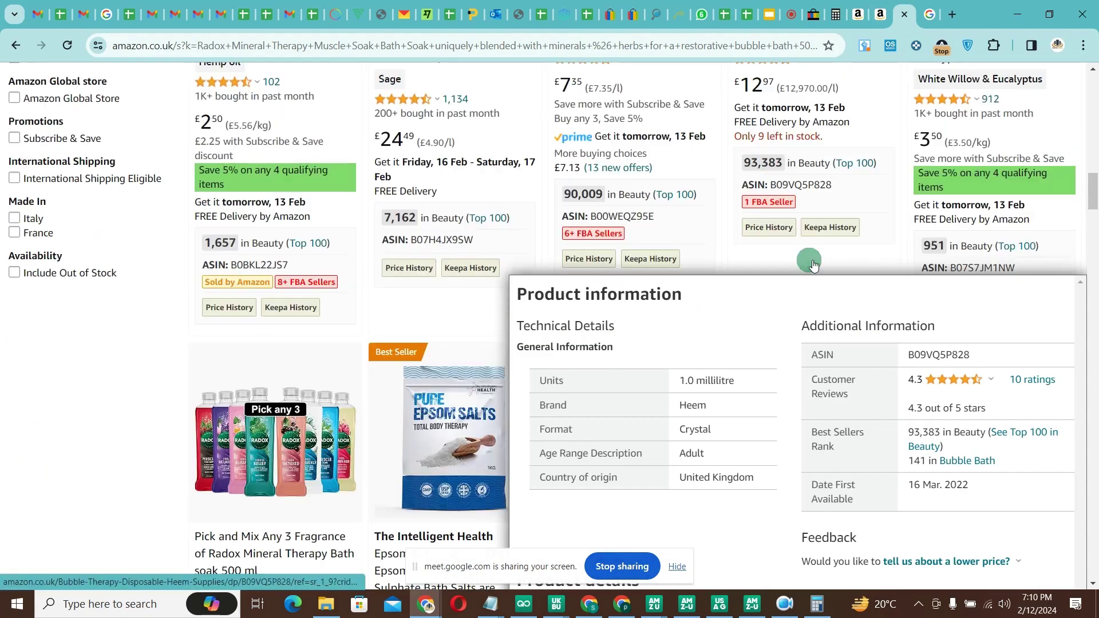
{"action": "scroll", "coordinate": [370, 396], "scroll_direction": "down", "scroll_amount": 17}
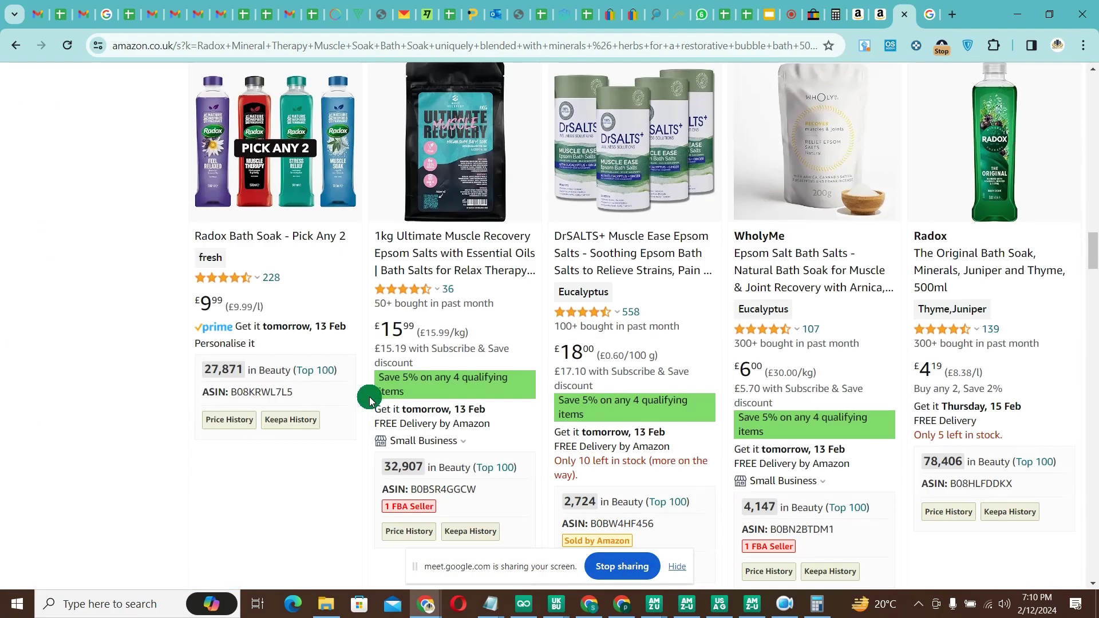
{"action": "scroll", "coordinate": [369, 396], "scroll_direction": "down", "scroll_amount": 5}
{"action": "scroll", "coordinate": [369, 401], "scroll_direction": "down", "scroll_amount": 15}
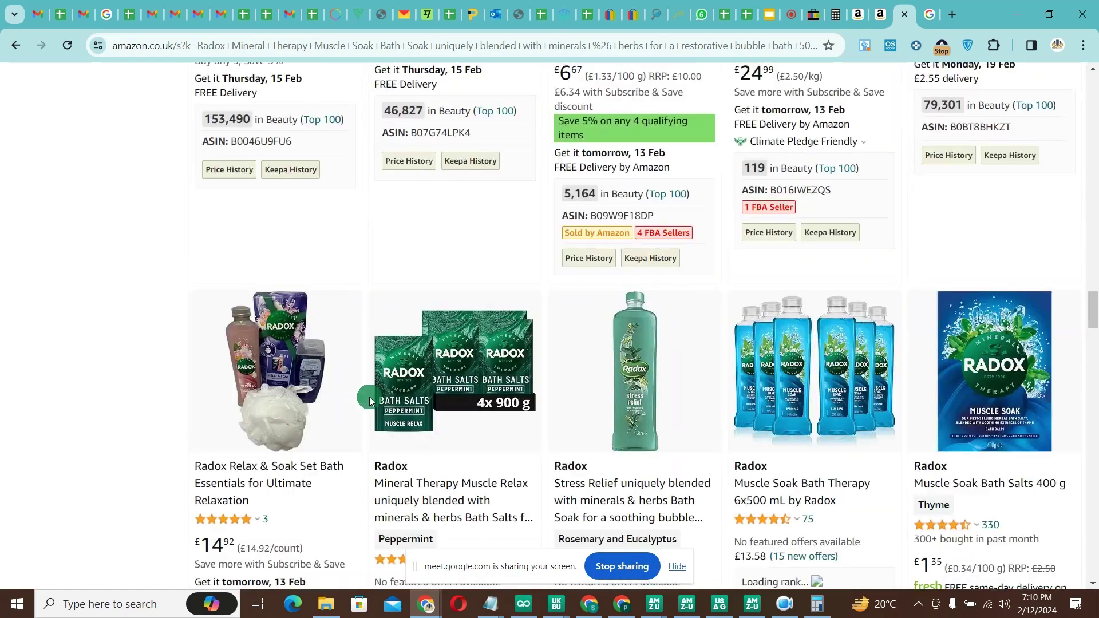
{"action": "scroll", "coordinate": [369, 400], "scroll_direction": "up", "scroll_amount": 10}
{"action": "scroll", "coordinate": [369, 401], "scroll_direction": "down", "scroll_amount": 5}
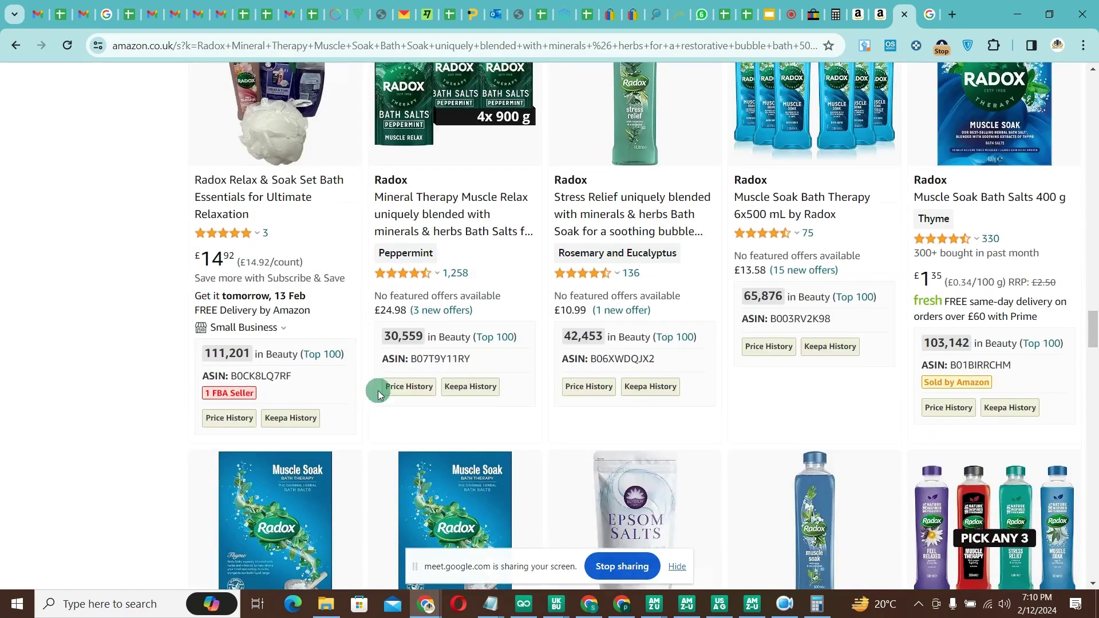
{"action": "scroll", "coordinate": [733, 234], "scroll_direction": "up", "scroll_amount": 5}
{"action": "scroll", "coordinate": [812, 356], "scroll_direction": "down", "scroll_amount": 15}
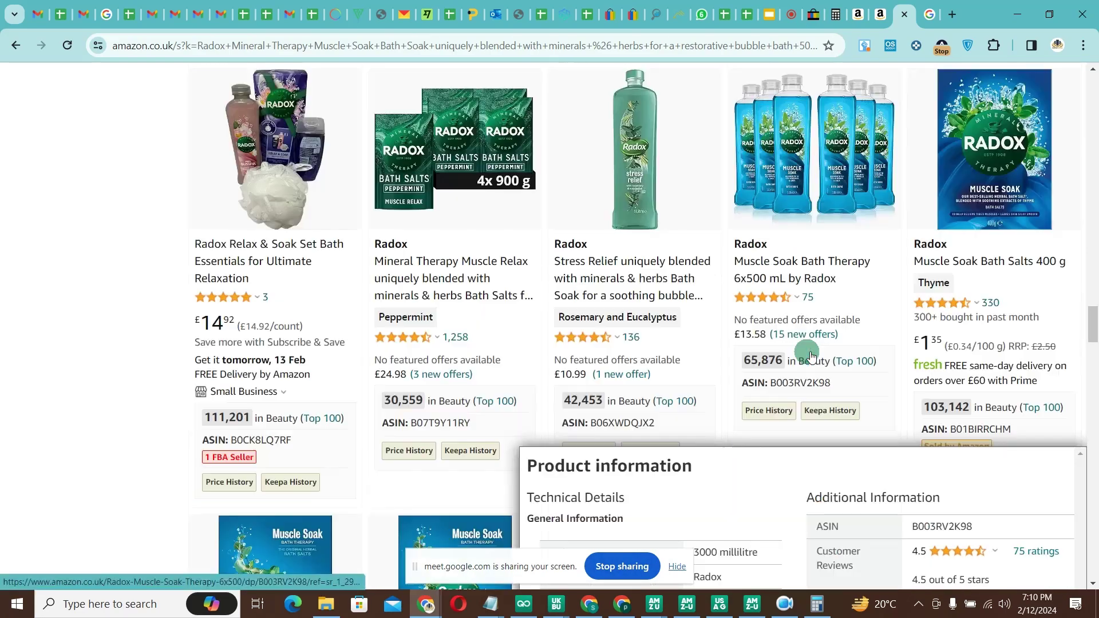
{"action": "scroll", "coordinate": [811, 356], "scroll_direction": "down", "scroll_amount": 15}
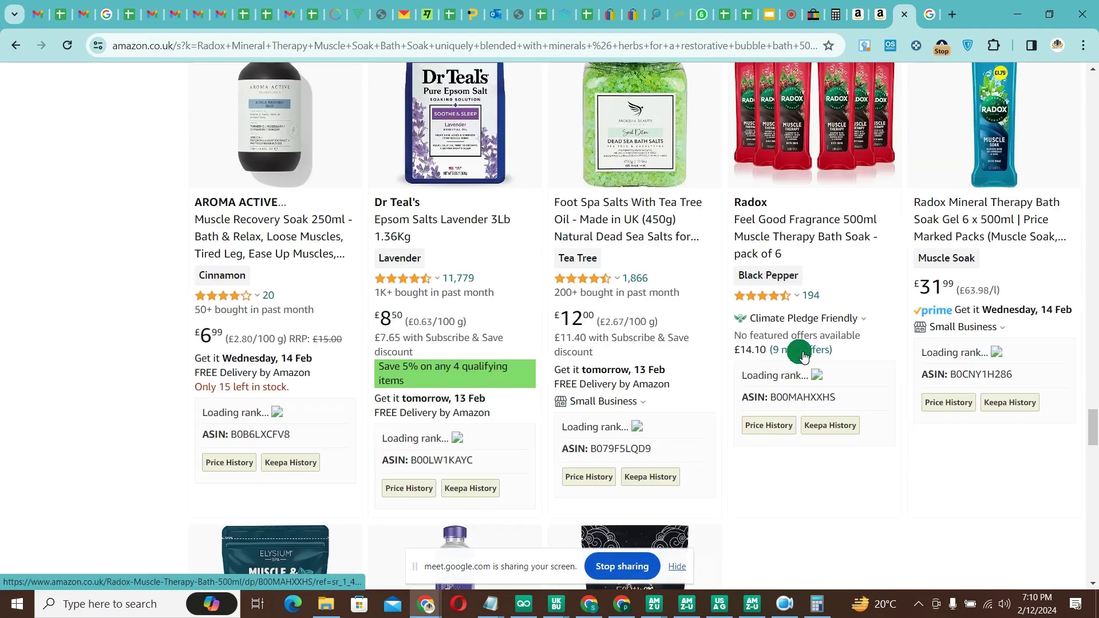
{"action": "scroll", "coordinate": [803, 356], "scroll_direction": "up", "scroll_amount": 5}
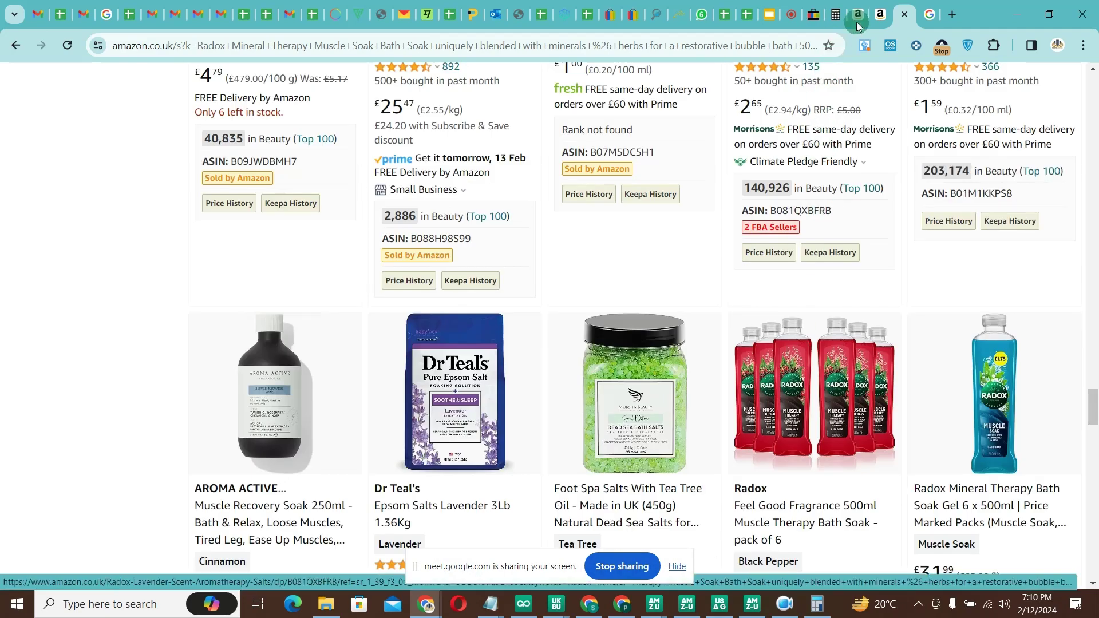
Open the first Radox Mineral Therapy Muscle Soak result in a new tab and place that tab beside the Fresh product page.
{"action": "left_click", "coordinate": [880, 15]}
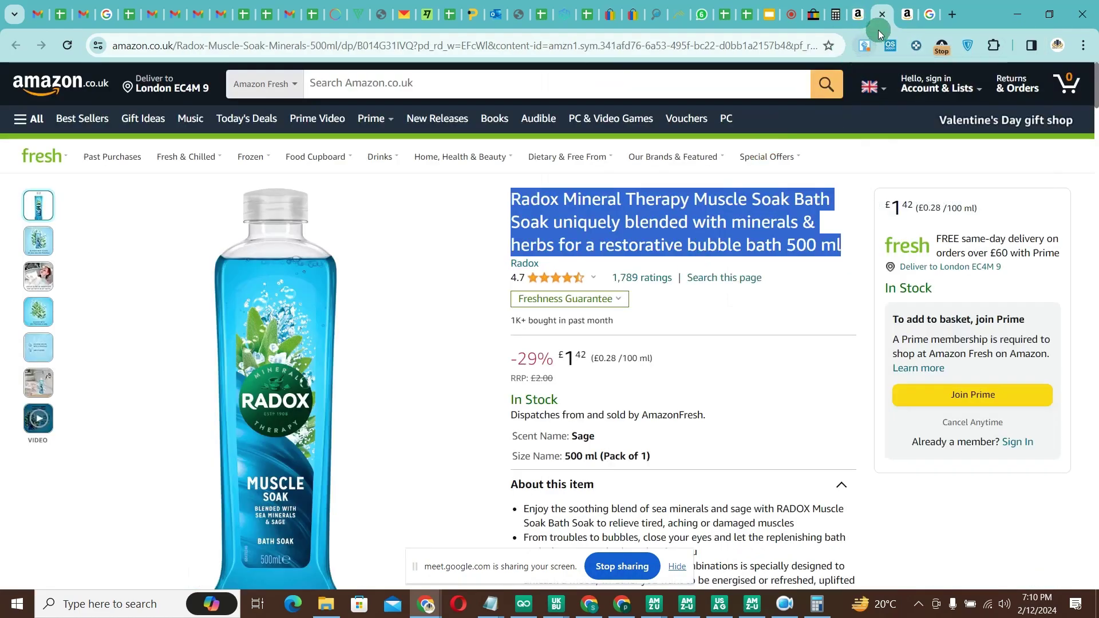
{"action": "left_click", "coordinate": [907, 17]}
{"action": "scroll", "coordinate": [827, 407], "scroll_direction": "down", "scroll_amount": 10}
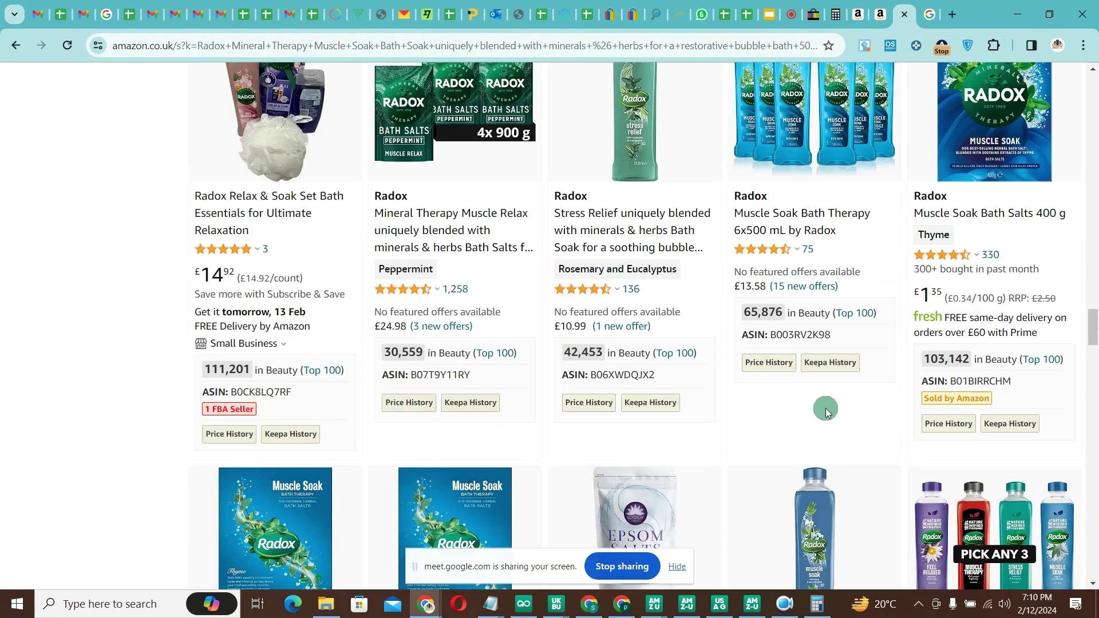
{"action": "scroll", "coordinate": [827, 407], "scroll_direction": "up", "scroll_amount": 15}
{"action": "scroll", "coordinate": [825, 410], "scroll_direction": "down", "scroll_amount": 5}
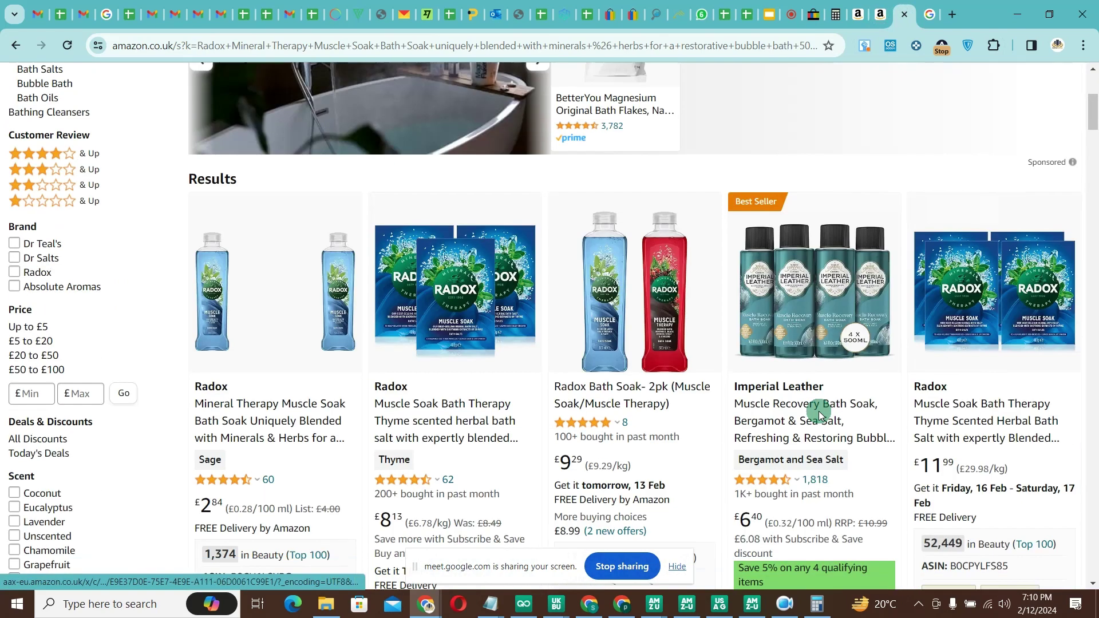
{"action": "right_click", "coordinate": [281, 408]}
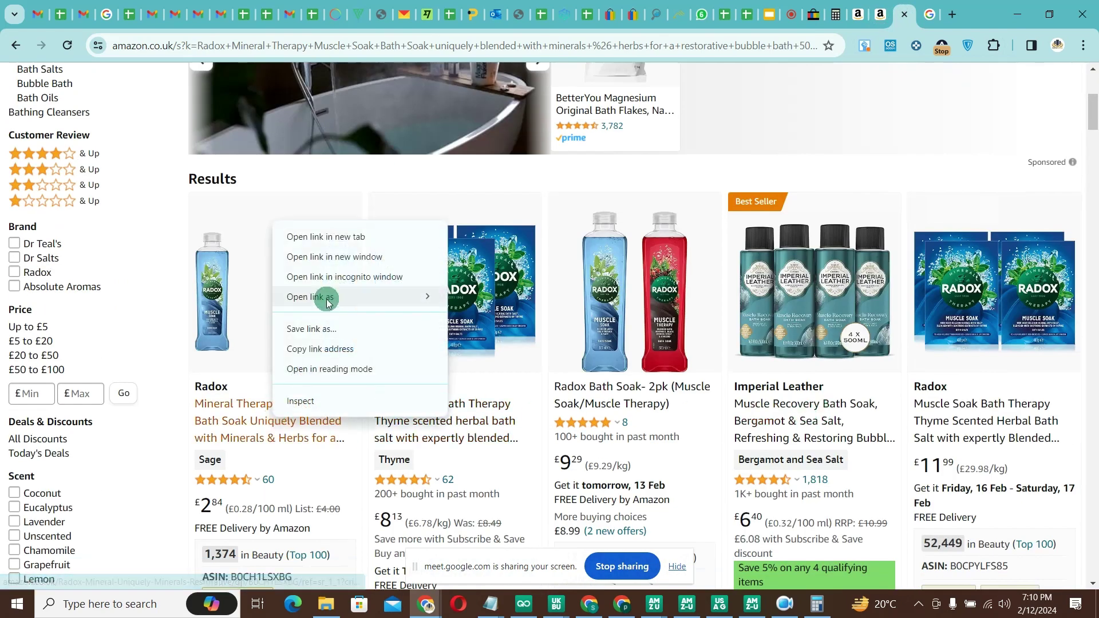
{"action": "left_click", "coordinate": [343, 239]}
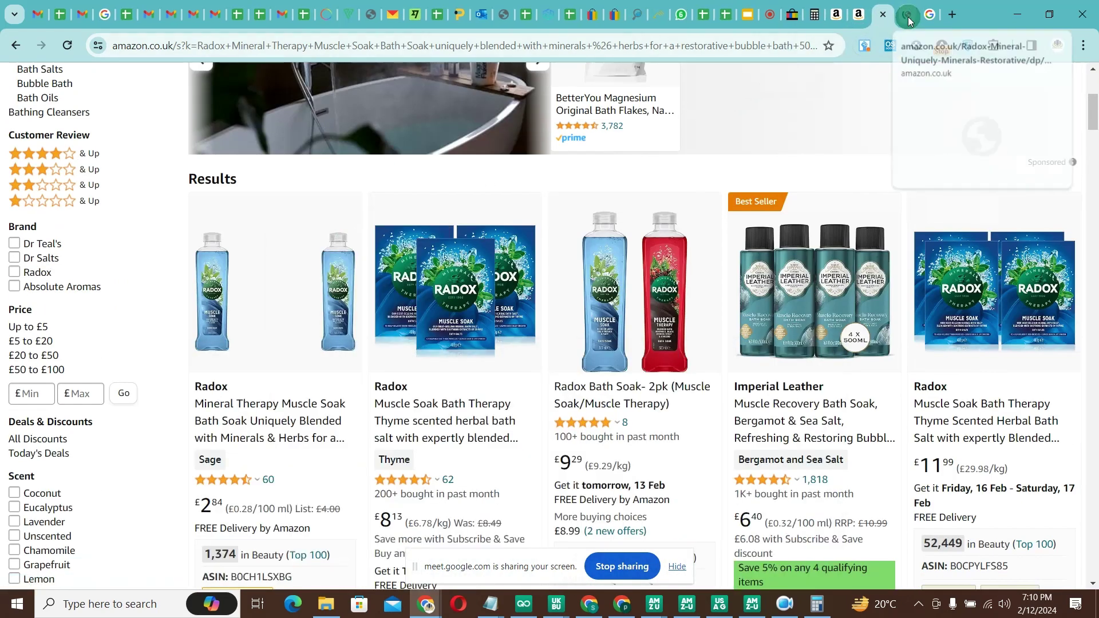
{"action": "left_click_drag", "start_coordinate": [905, 16], "coordinate": [881, 21]}
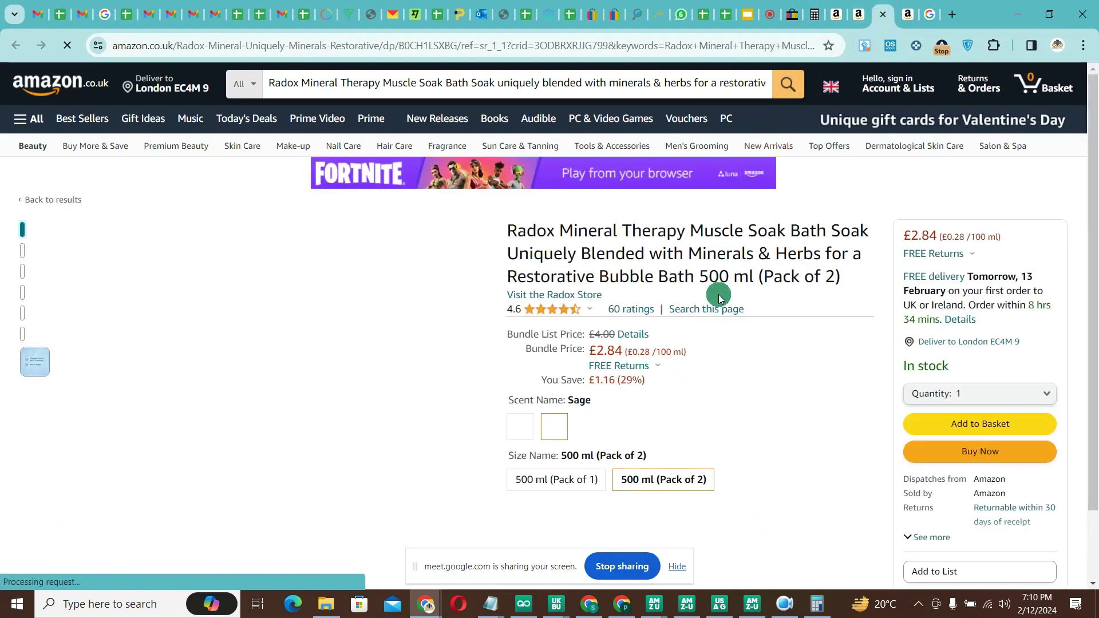
Compare the product images and pack sizes of the two-pack Radox listing and the single-bottle Fresh listing.
{"action": "left_click", "coordinate": [859, 14]}
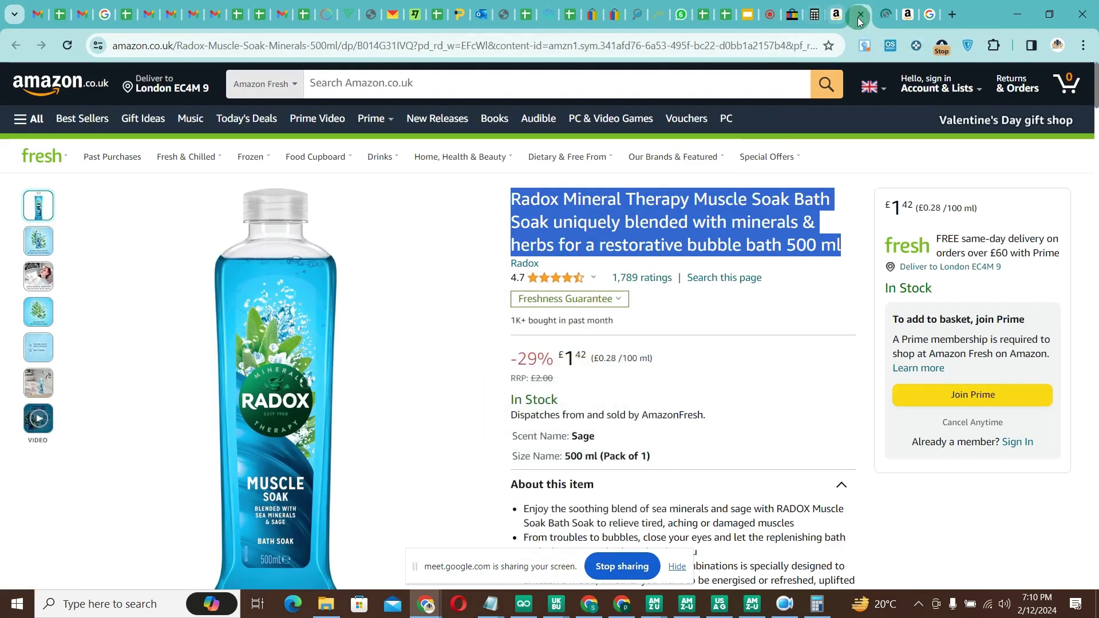
{"action": "left_click", "coordinate": [886, 14]}
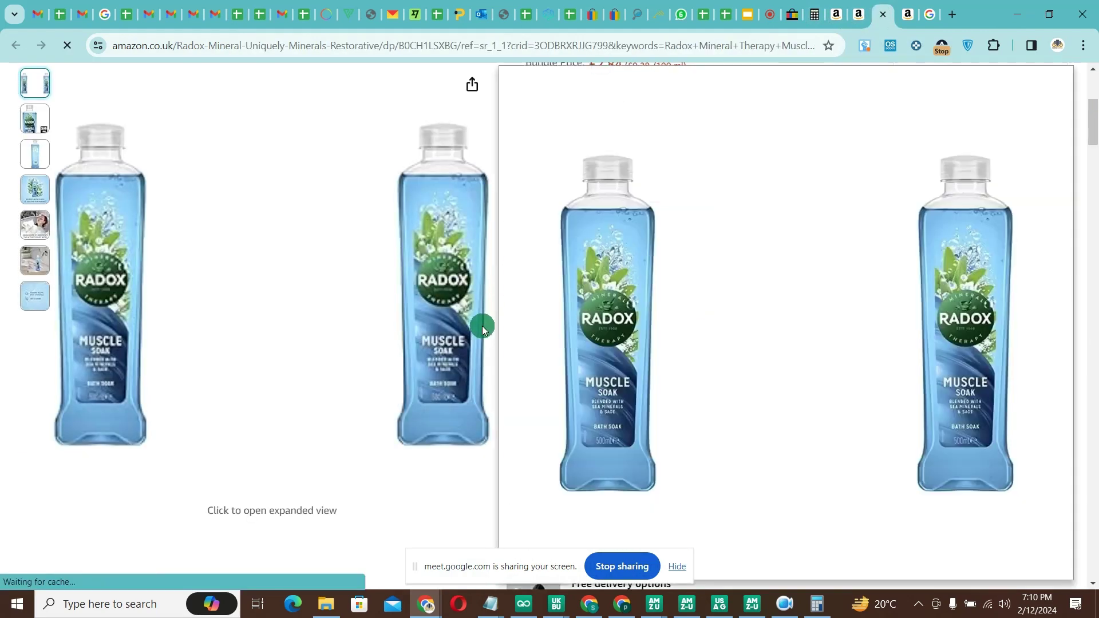
{"action": "left_click", "coordinate": [858, 14]}
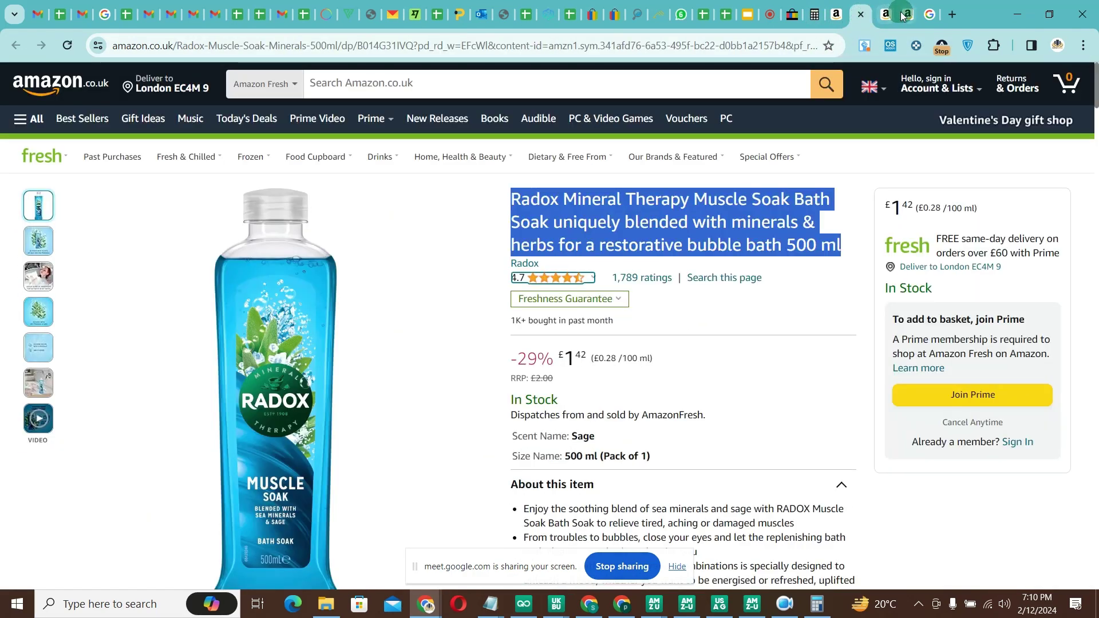
{"action": "left_click", "coordinate": [887, 16]}
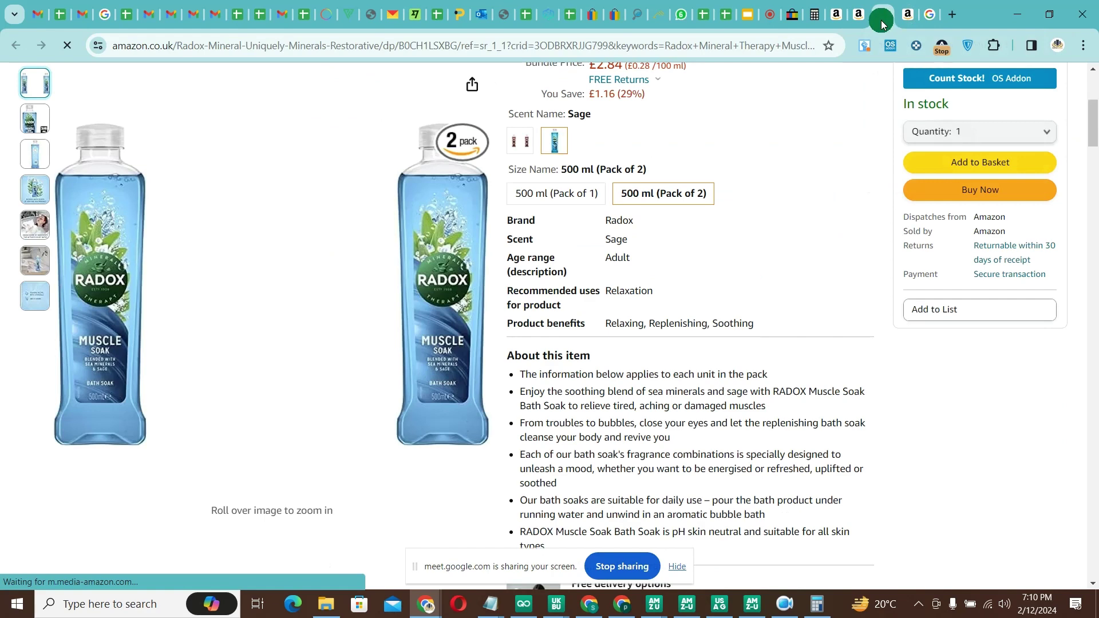
{"action": "left_click", "coordinate": [858, 18]}
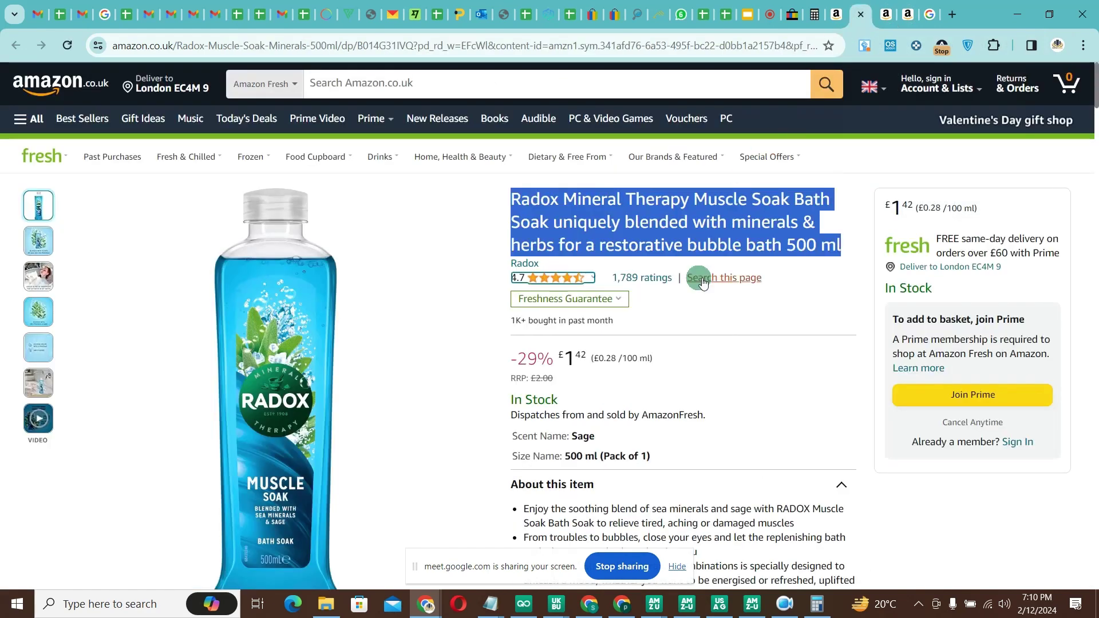
{"action": "scroll", "coordinate": [696, 287], "scroll_direction": "down", "scroll_amount": 5}
{"action": "scroll", "coordinate": [697, 287], "scroll_direction": "up", "scroll_amount": 5}
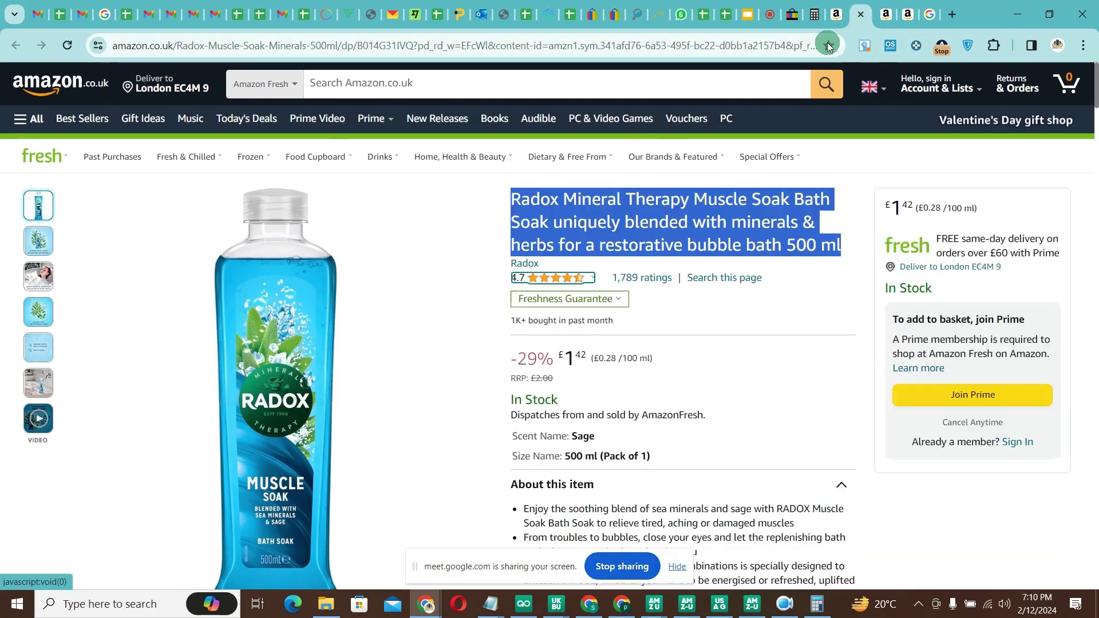
Check the star rating, price and delivery details of the Radox two-pack against those on the Fresh page.
{"action": "left_click", "coordinate": [836, 15]}
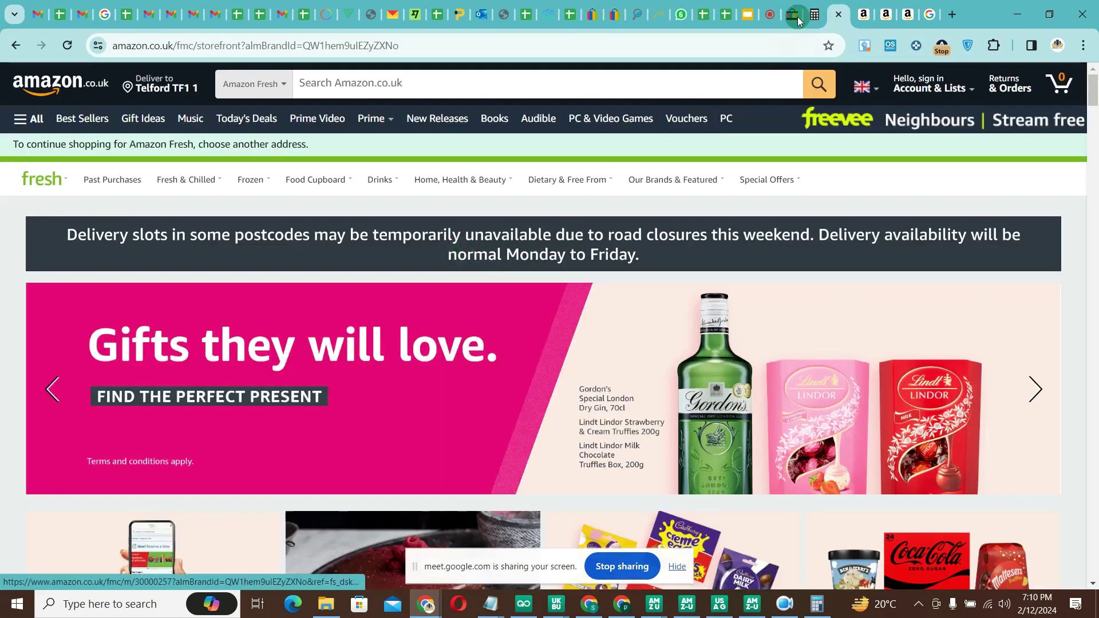
{"action": "left_click", "coordinate": [886, 14]}
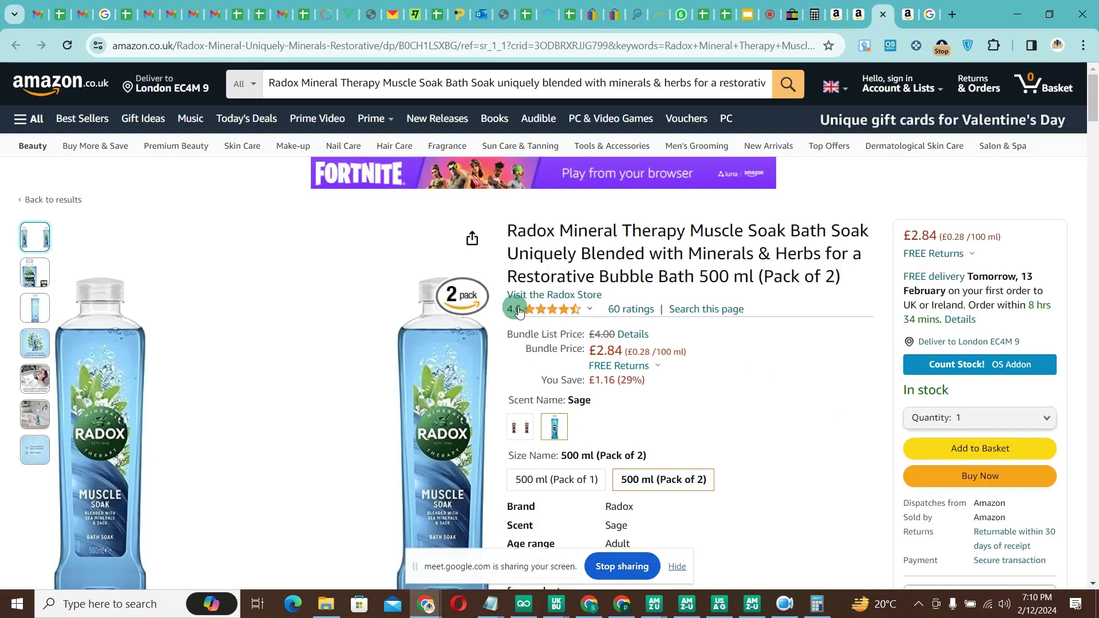
{"action": "scroll", "coordinate": [535, 324], "scroll_direction": "down", "scroll_amount": 5}
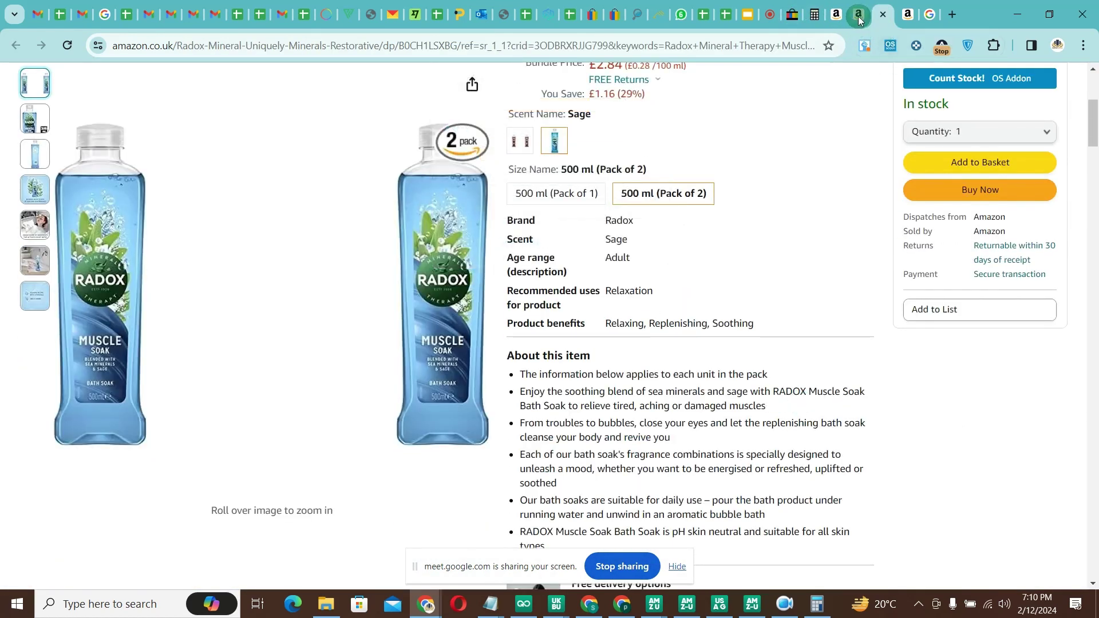
{"action": "left_click", "coordinate": [859, 17]}
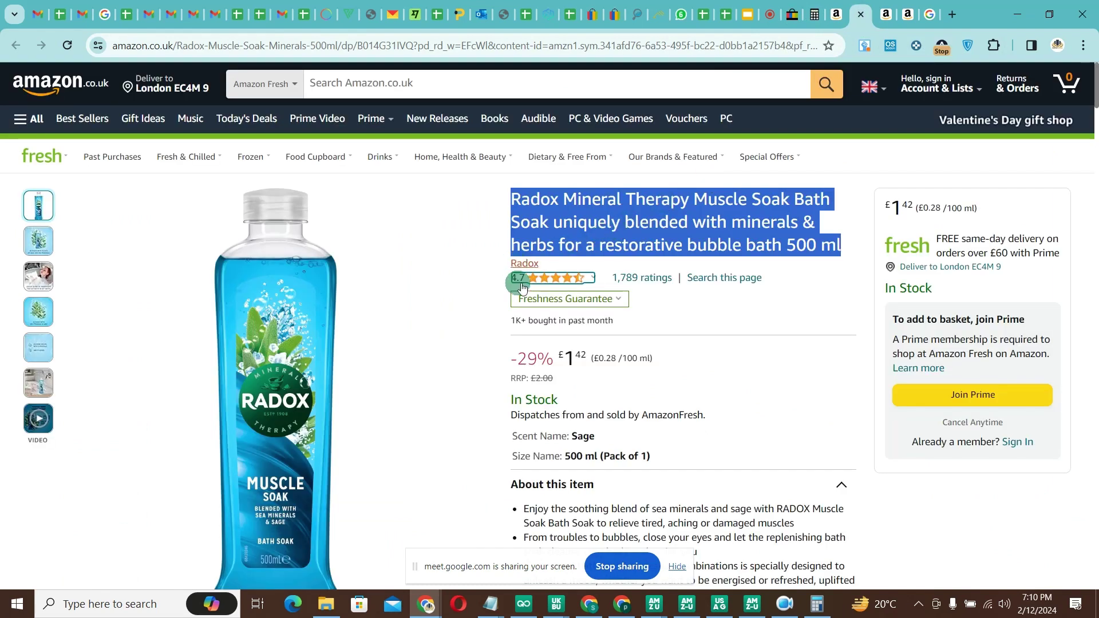
{"action": "left_click", "coordinate": [887, 15]}
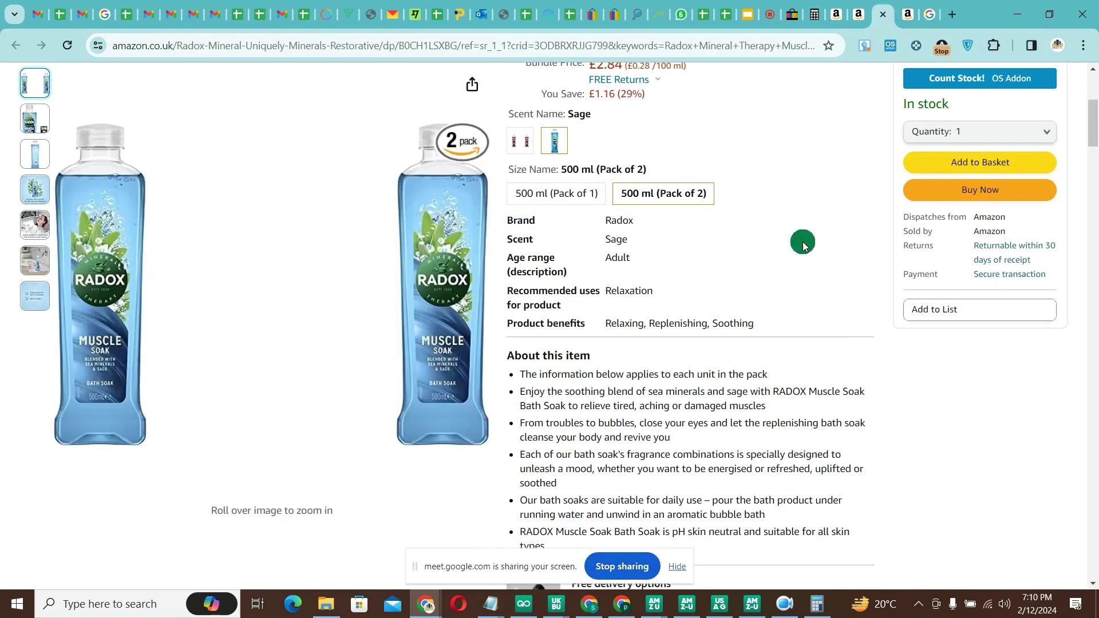
{"action": "scroll", "coordinate": [790, 245], "scroll_direction": "up", "scroll_amount": 5}
{"action": "left_click", "coordinate": [861, 20]}
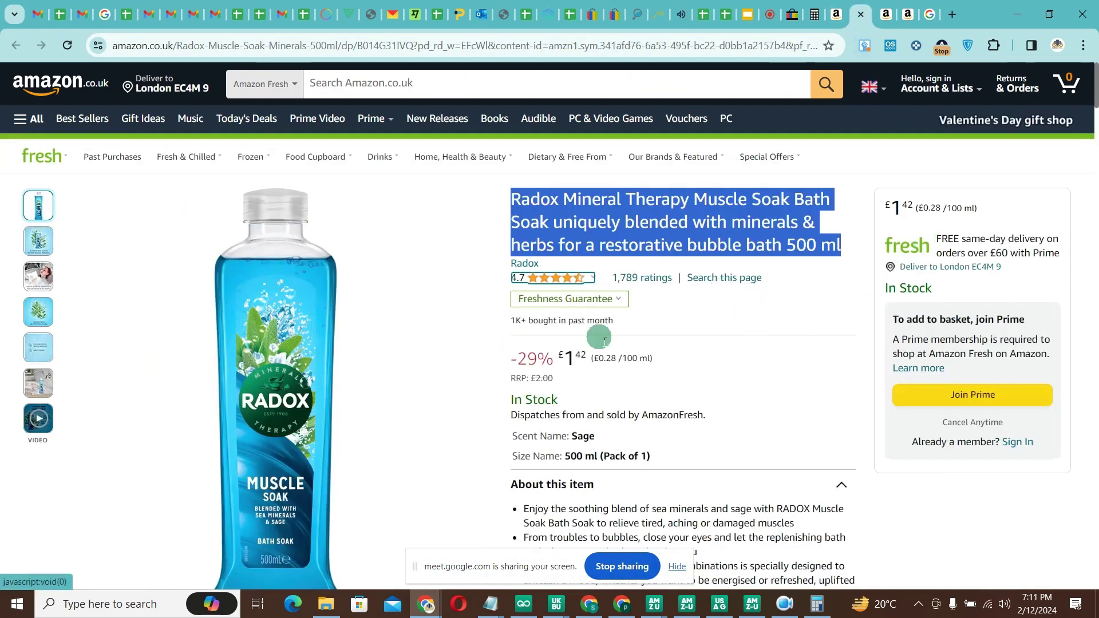
Switch to the Calculator and multiply the single Fresh bottle's price, 1.42, by 2 for comparison with the two-pack listing.
{"action": "left_click", "coordinate": [889, 14]}
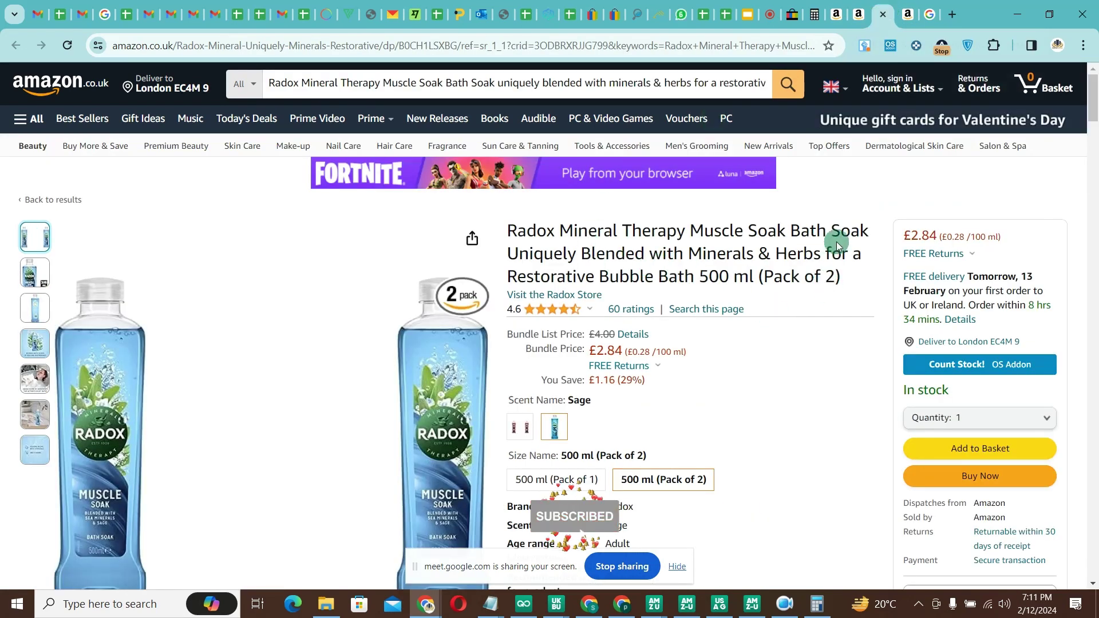
{"action": "left_click", "coordinate": [861, 14]}
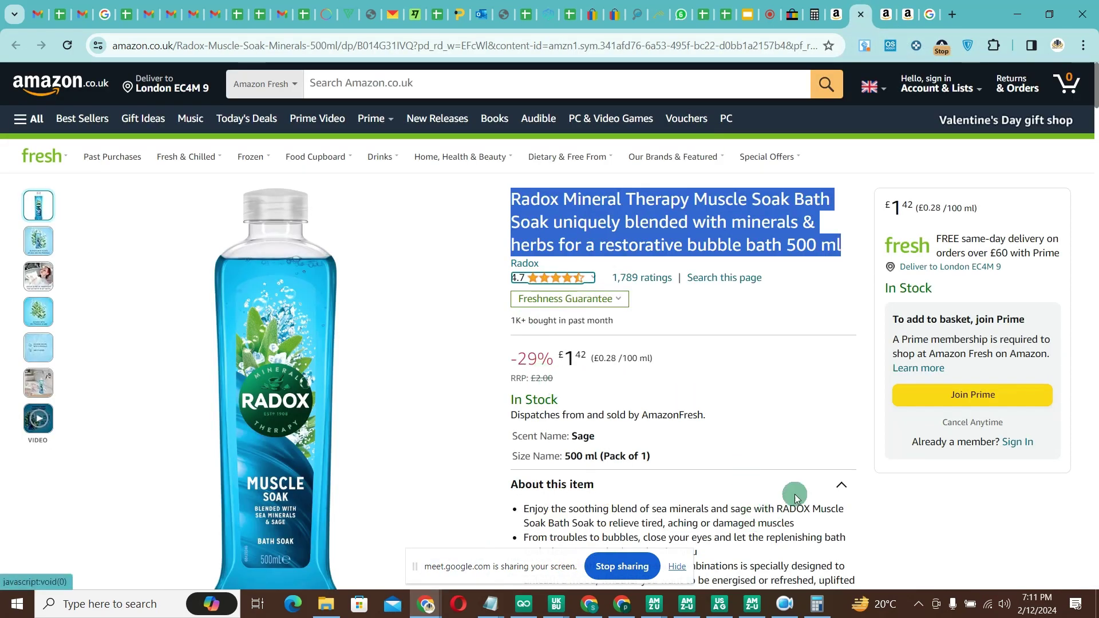
{"action": "left_click", "coordinate": [813, 600]}
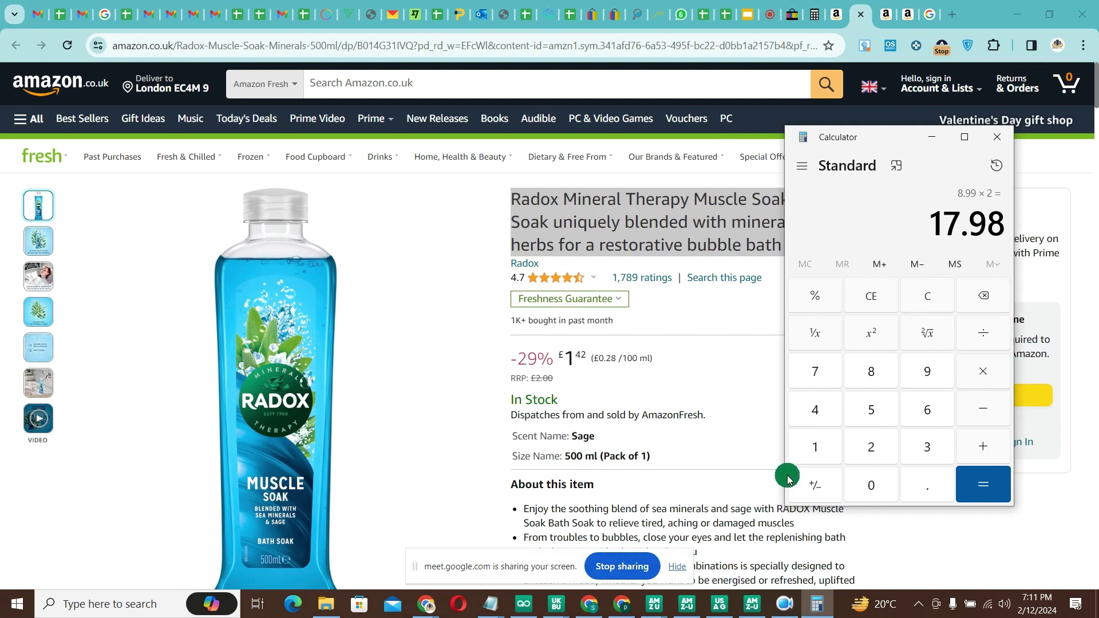
{"action": "type", "text": "1."}
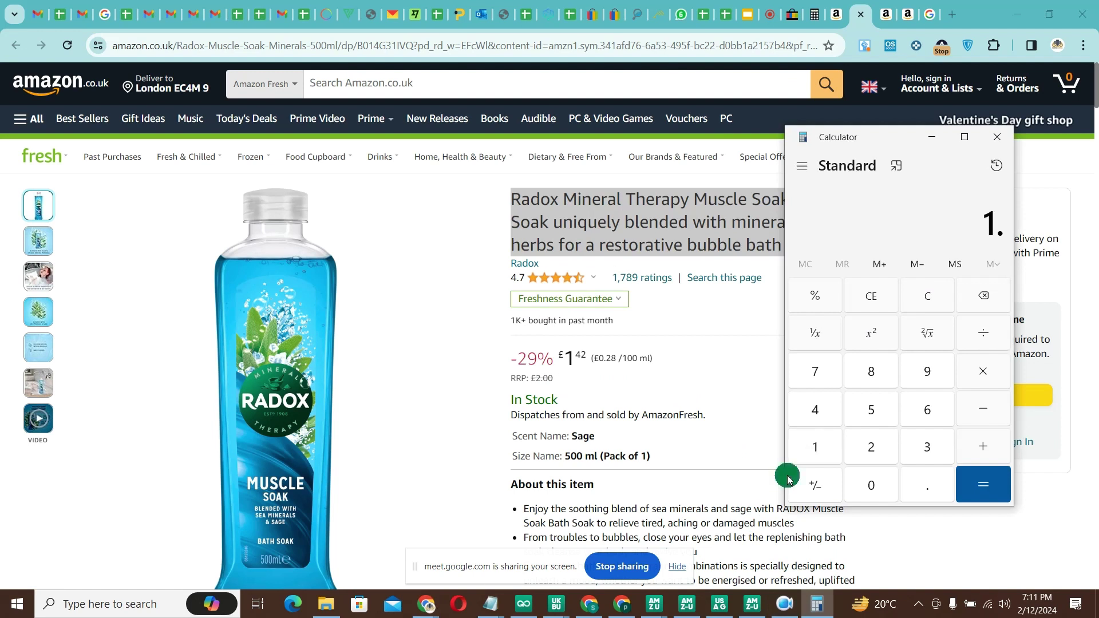
{"action": "key", "text": "Return"}
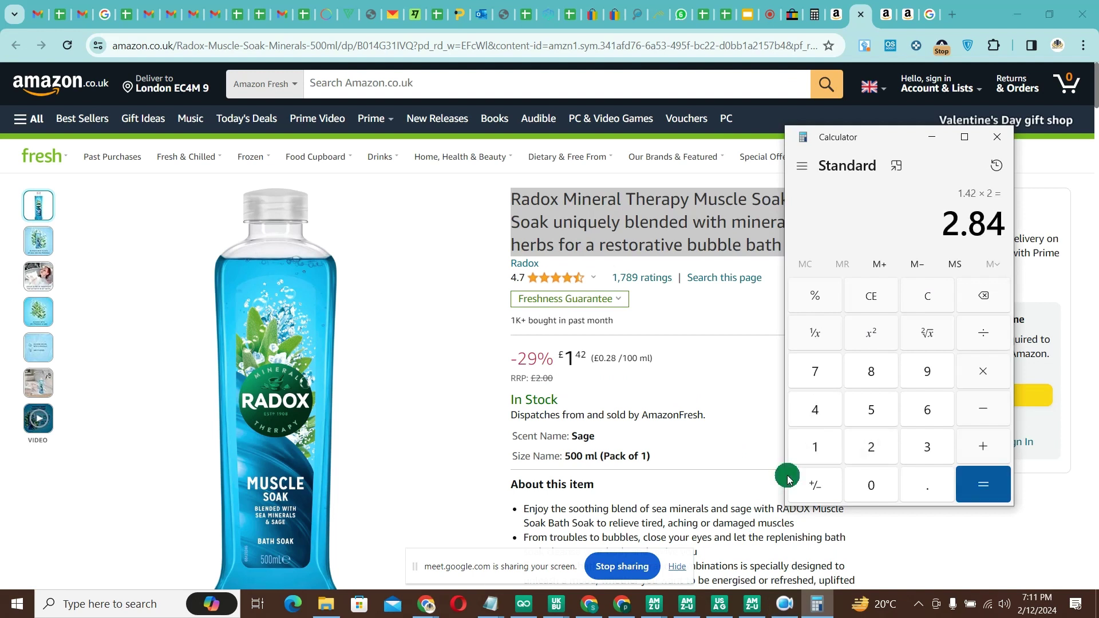
Check the bundle list price explanation and the product description on the regular Amazon two-pack Radox page.
{"action": "left_click", "coordinate": [886, 15]}
{"action": "left_click", "coordinate": [623, 332]}
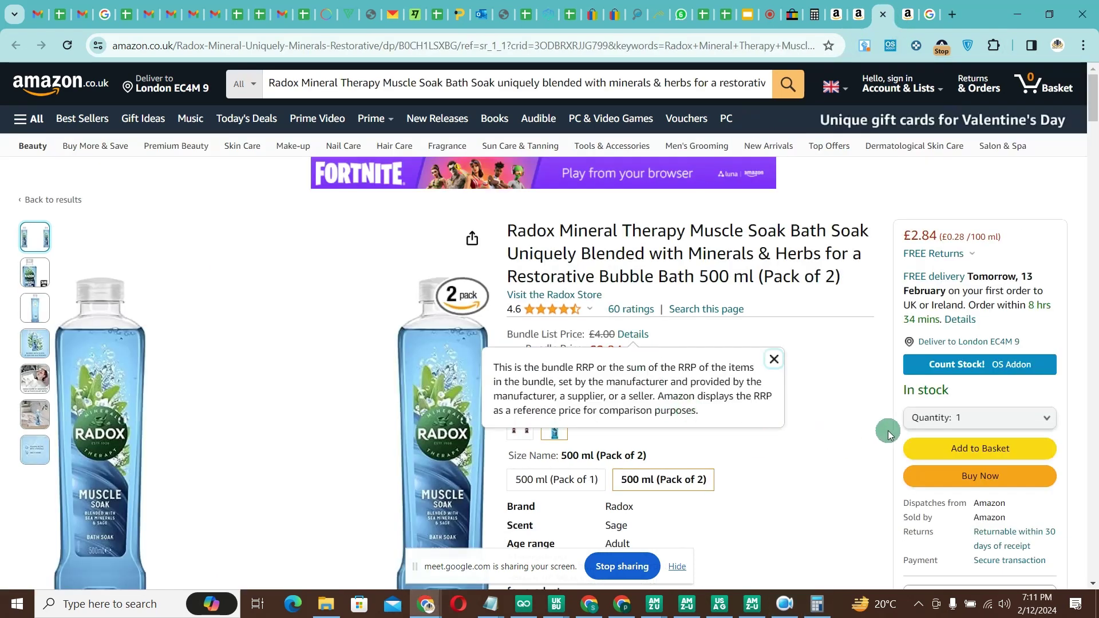
{"action": "left_click", "coordinate": [869, 456]}
{"action": "scroll", "coordinate": [793, 349], "scroll_direction": "down", "scroll_amount": 5}
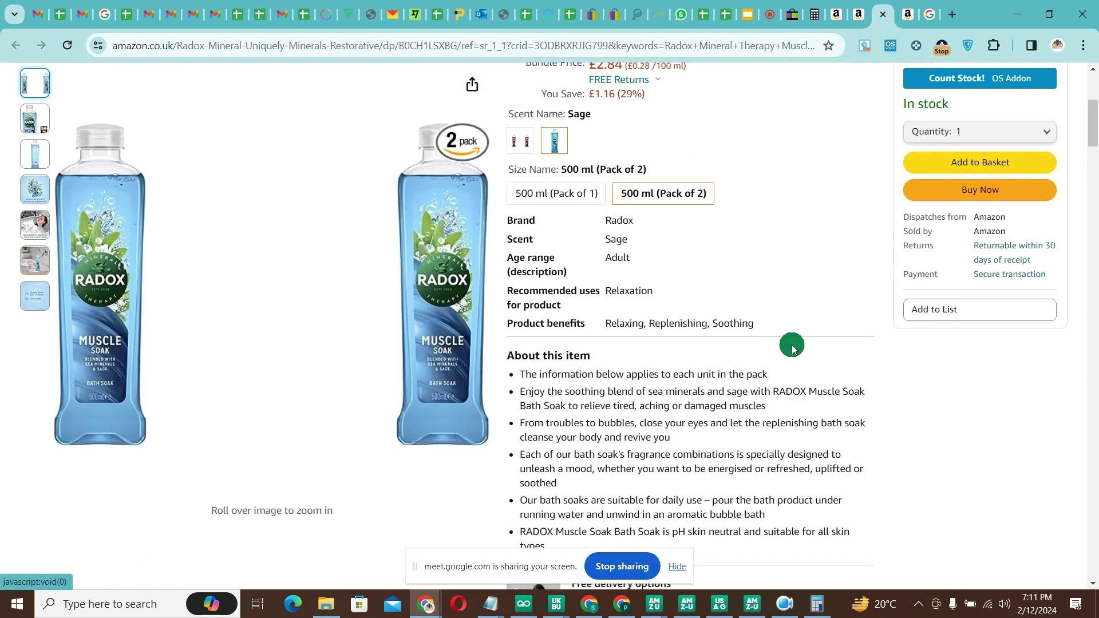
{"action": "scroll", "coordinate": [792, 350], "scroll_direction": "up", "scroll_amount": 6}
Compare the Fresh listing's title with the two-pack listing and view the order quantities offered for the two-pack.
{"action": "left_click", "coordinate": [856, 18]}
{"action": "triple_click", "coordinate": [692, 220]}
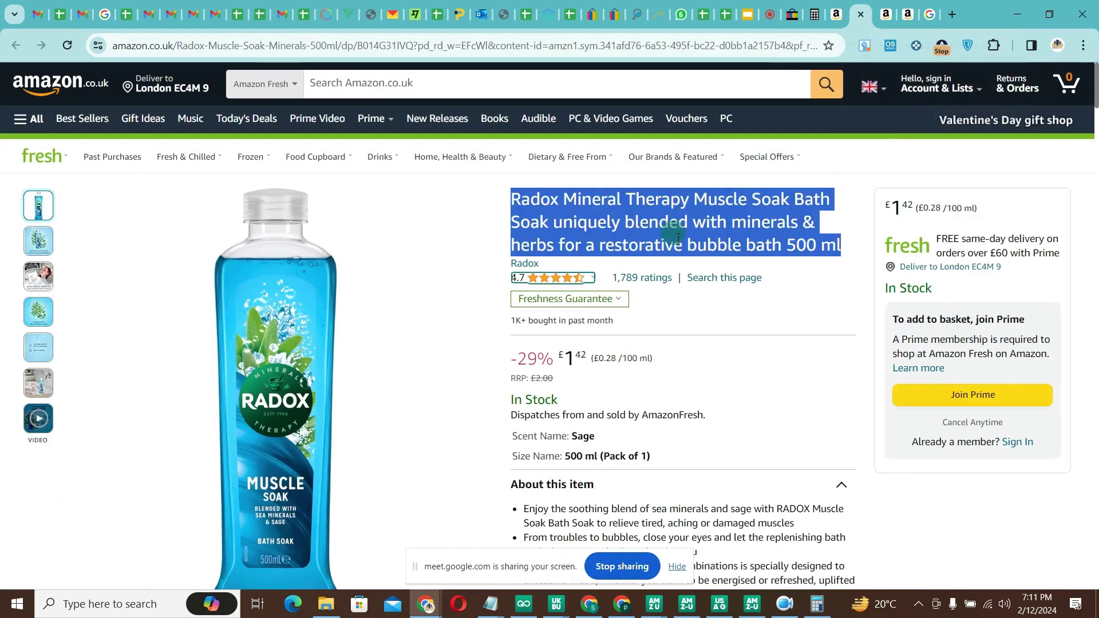
{"action": "left_click", "coordinate": [886, 14]}
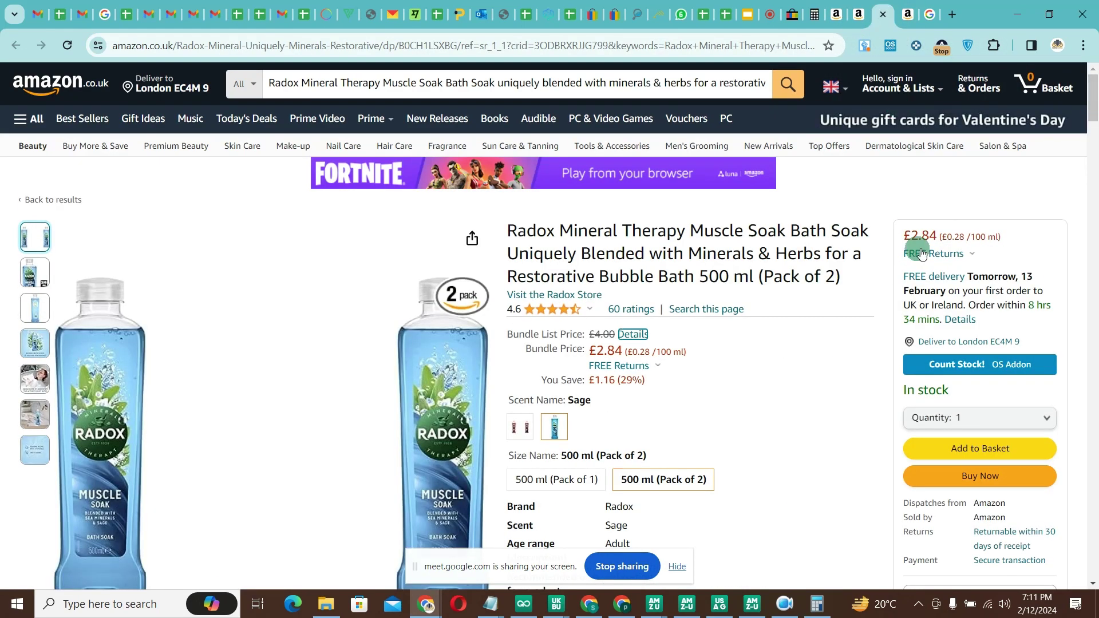
{"action": "left_click", "coordinate": [996, 417]}
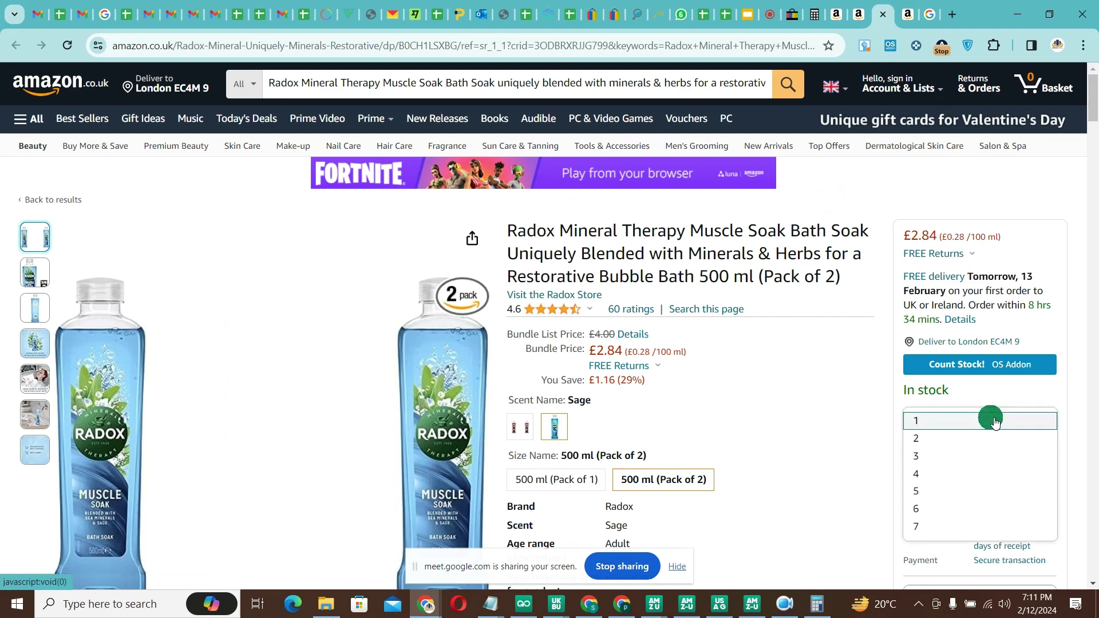
{"action": "left_click", "coordinate": [868, 412]}
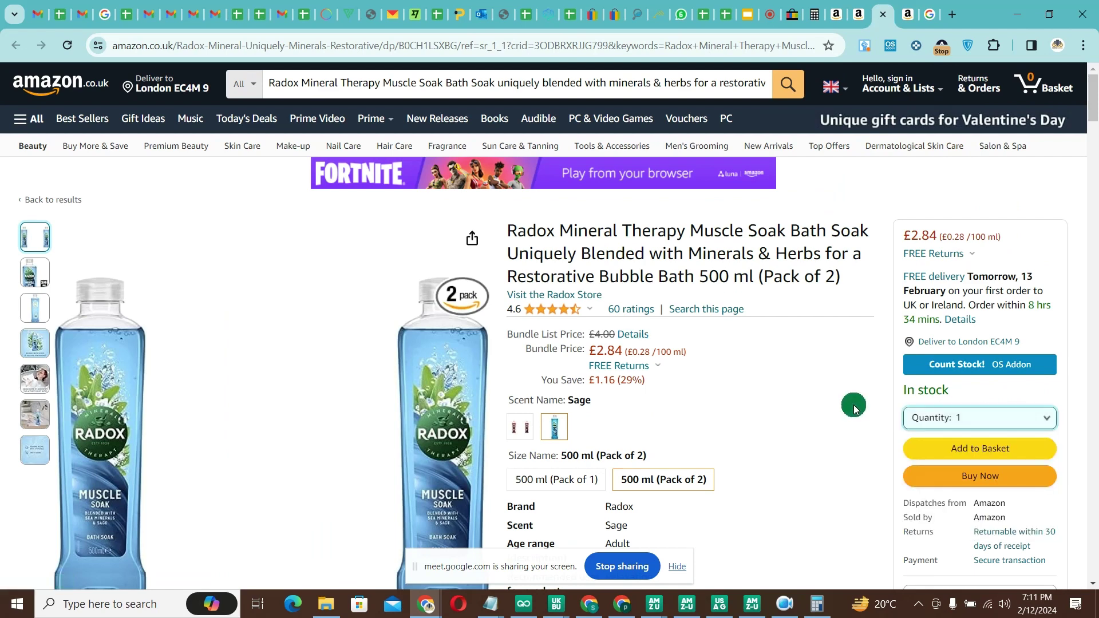
{"action": "scroll", "coordinate": [853, 407], "scroll_direction": "down", "scroll_amount": 5}
{"action": "scroll", "coordinate": [852, 400], "scroll_direction": "up", "scroll_amount": 5}
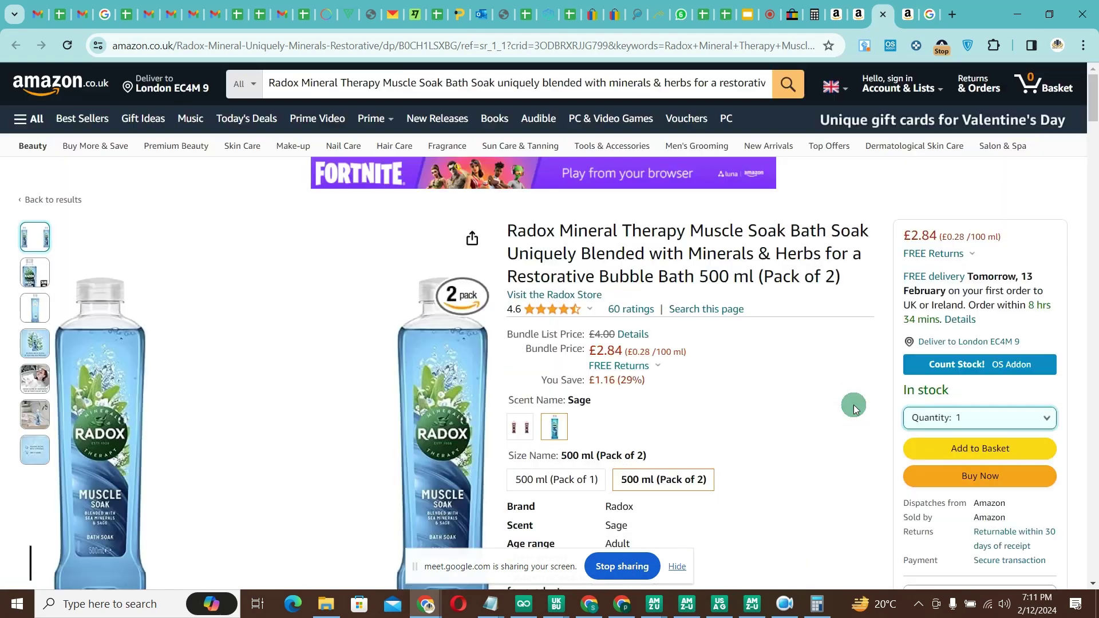
Copy the full Radox Mineral Therapy Muscle Soak title from the Amazon Fresh product page.
{"action": "left_click", "coordinate": [884, 26]}
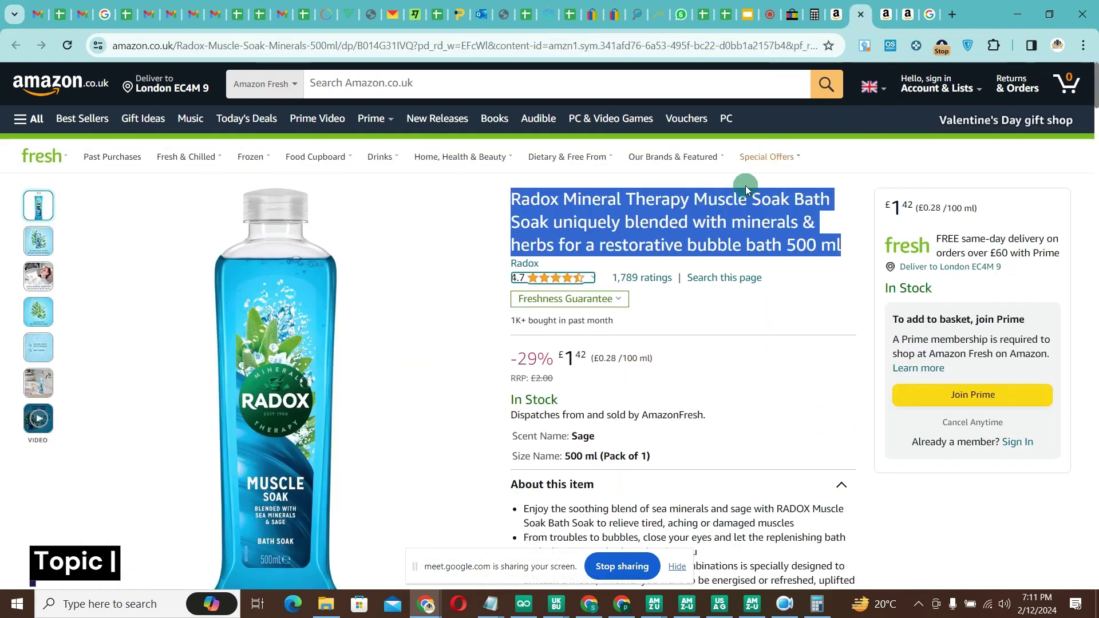
{"action": "right_click", "coordinate": [679, 218]}
{"action": "left_click", "coordinate": [691, 233]}
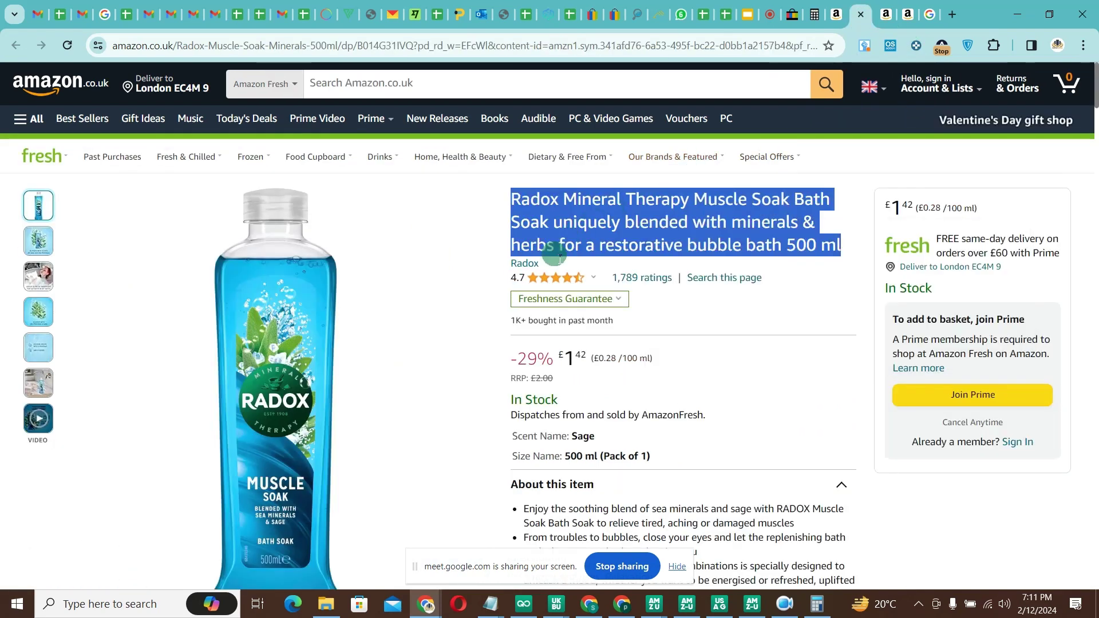
{"action": "mouse_move", "coordinate": [677, 171]}
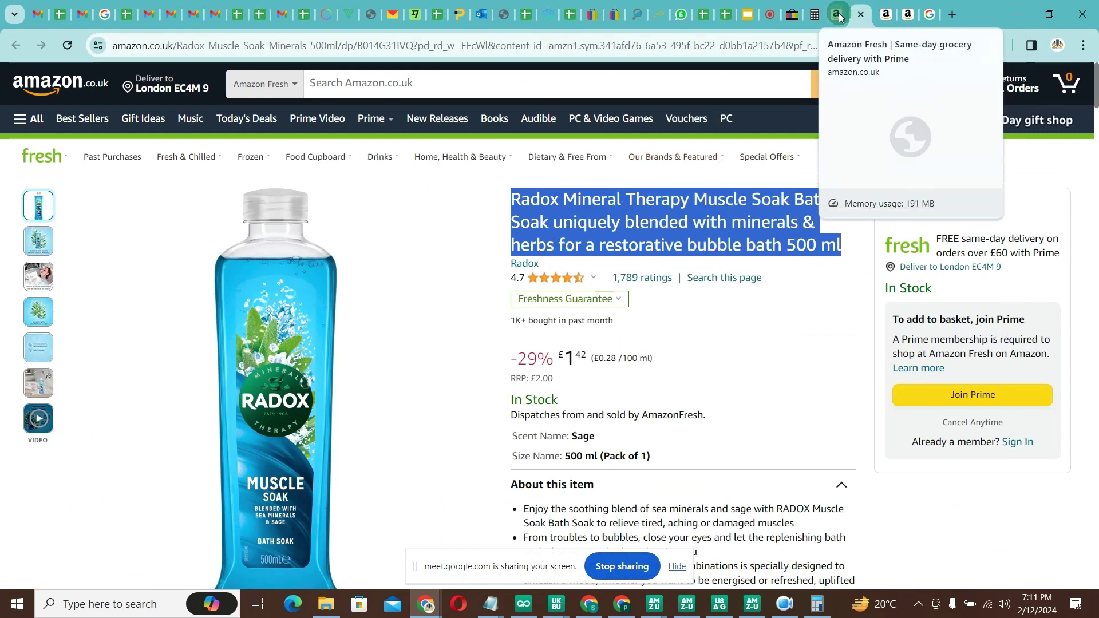
Switch to the eBay UK sold-listings page and search for the copied Radox Muscle Soak title in place of the shampoo query.
{"action": "left_click", "coordinate": [771, 23]}
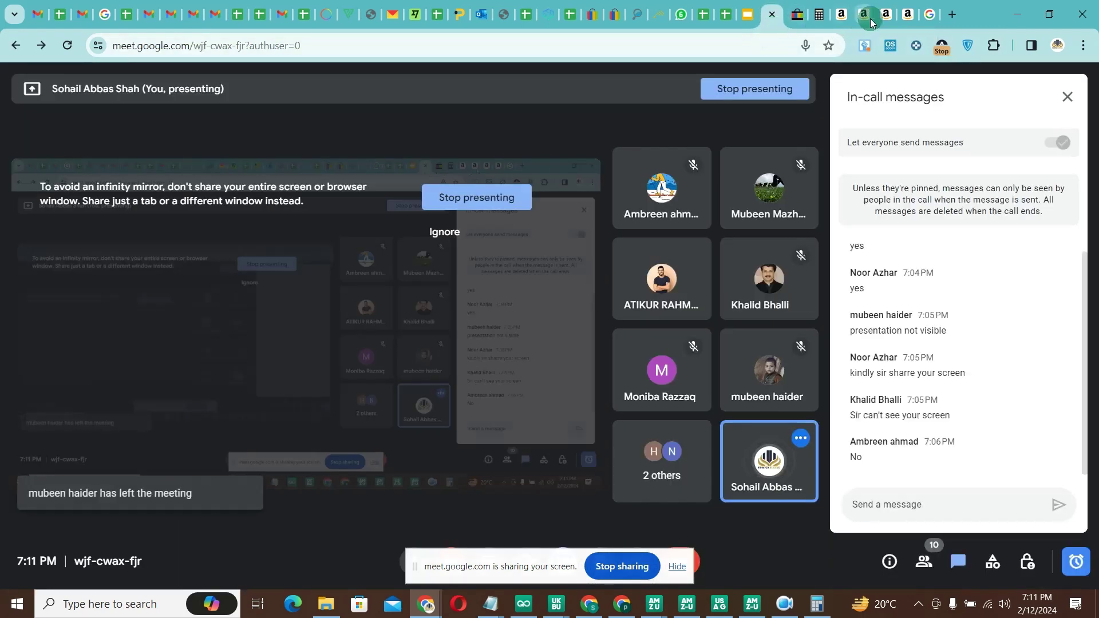
{"action": "left_click", "coordinate": [865, 15]}
{"action": "left_click", "coordinate": [796, 15]}
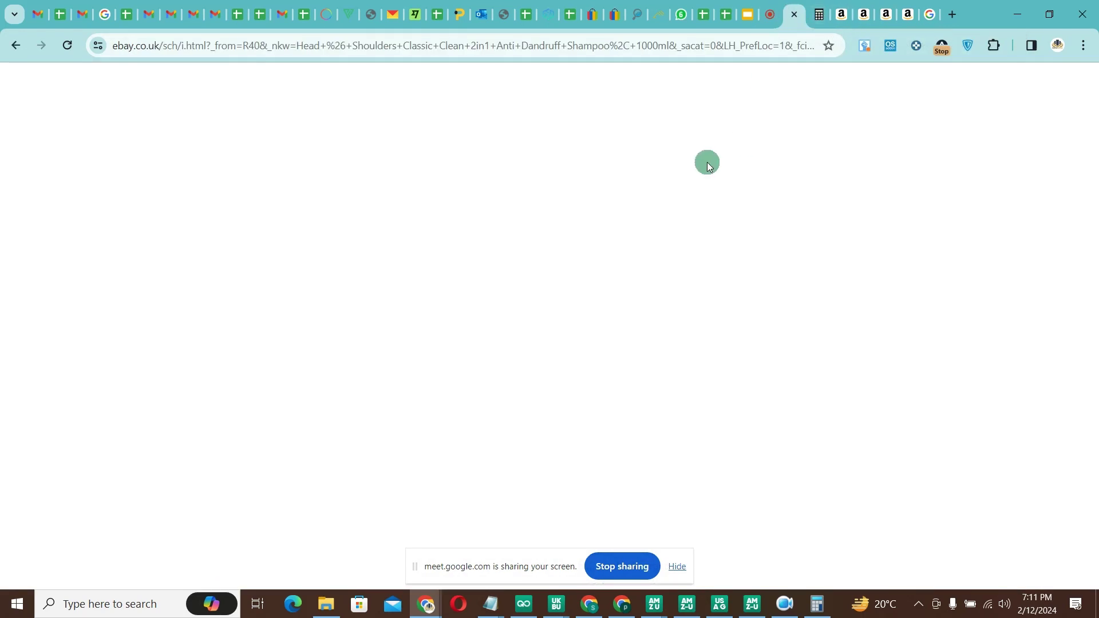
{"action": "triple_click", "coordinate": [477, 111]}
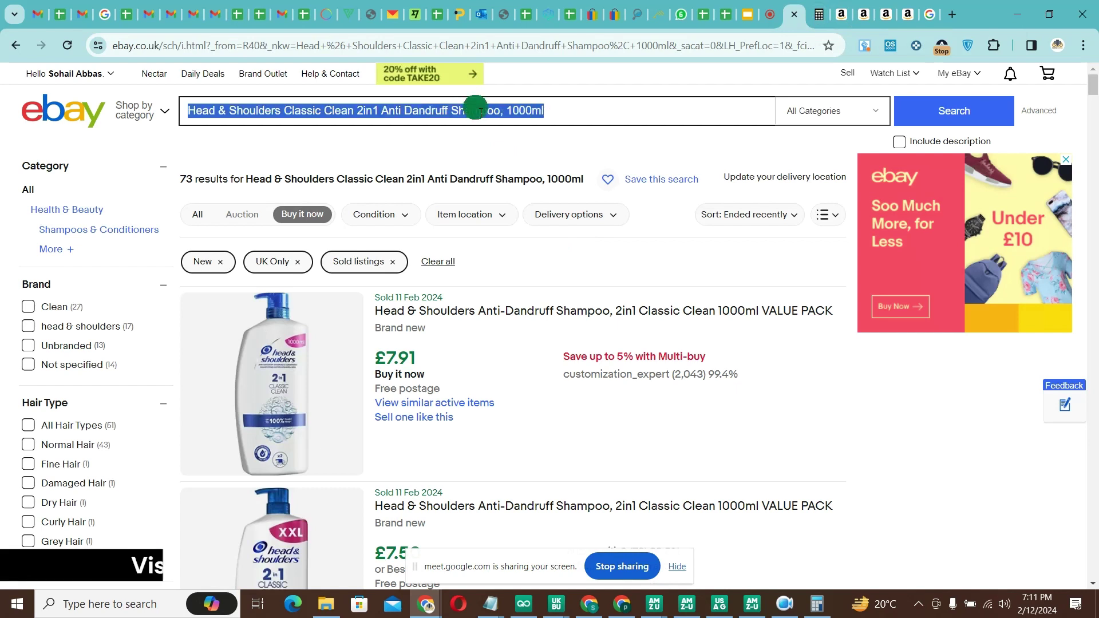
{"action": "key", "text": "ctrl+v"}
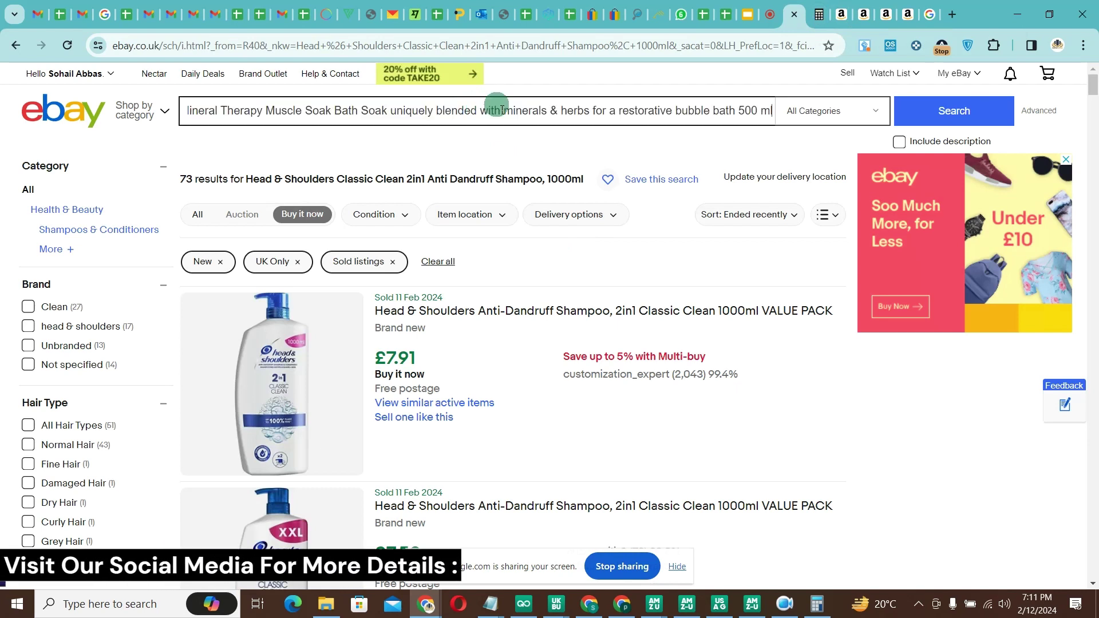
{"action": "key", "text": "Return"}
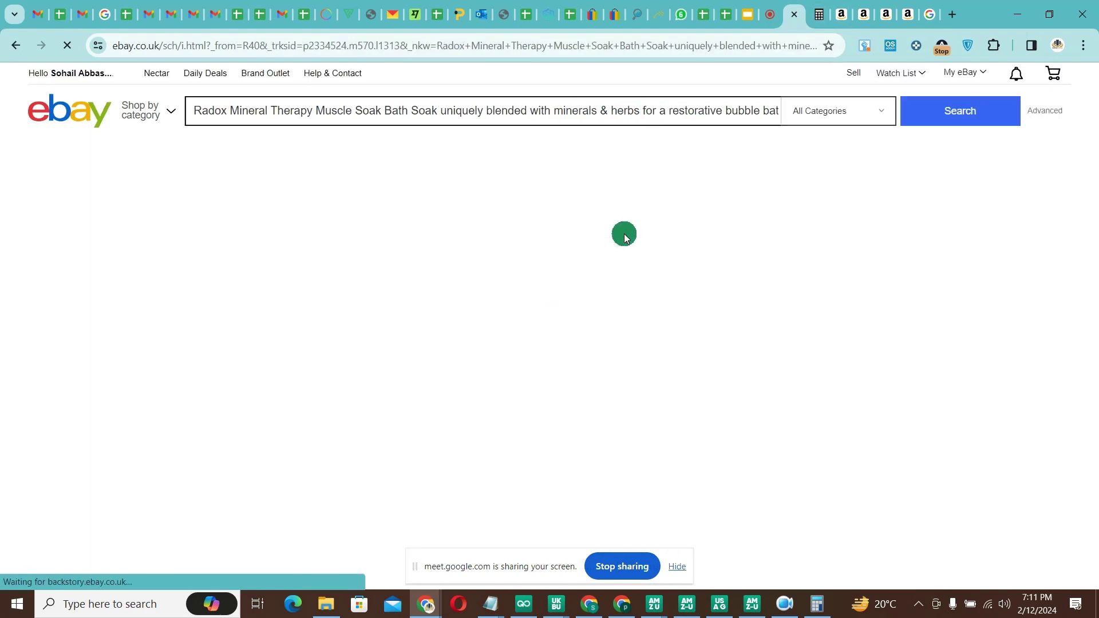
Examine the eBay sold Radox listings for sale dates, pack sizes and prices, and compare them with both Amazon product pages.
{"action": "scroll", "coordinate": [555, 218], "scroll_direction": "down", "scroll_amount": 5}
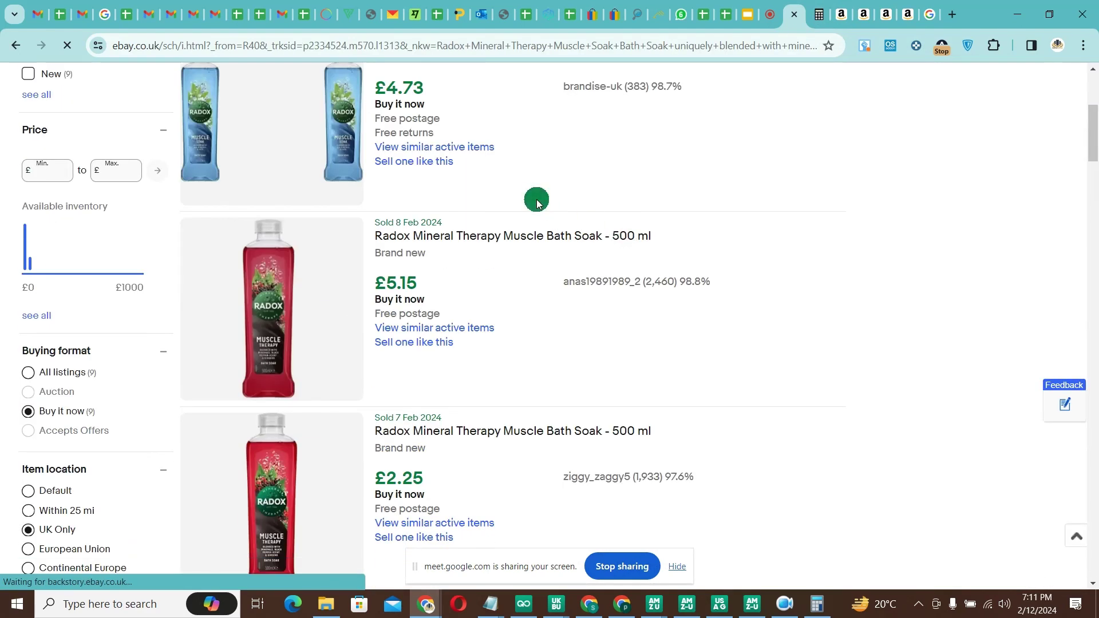
{"action": "scroll", "coordinate": [537, 203], "scroll_direction": "down", "scroll_amount": 10}
{"action": "scroll", "coordinate": [538, 204], "scroll_direction": "down", "scroll_amount": 20}
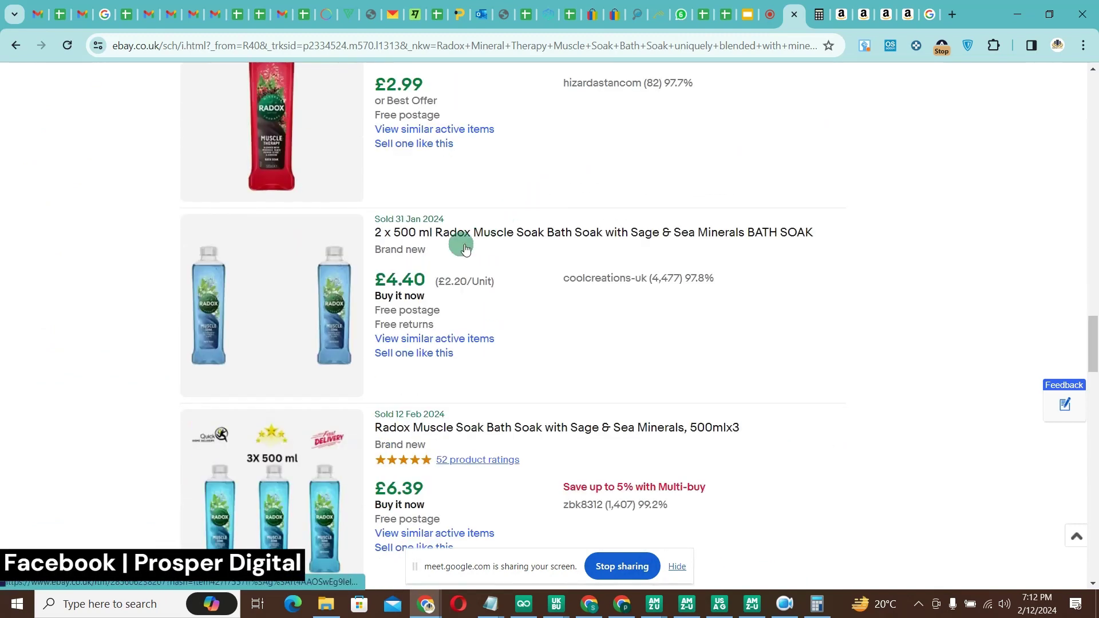
{"action": "scroll", "coordinate": [485, 223], "scroll_direction": "down", "scroll_amount": 12}
{"action": "scroll", "coordinate": [433, 261], "scroll_direction": "down", "scroll_amount": 5}
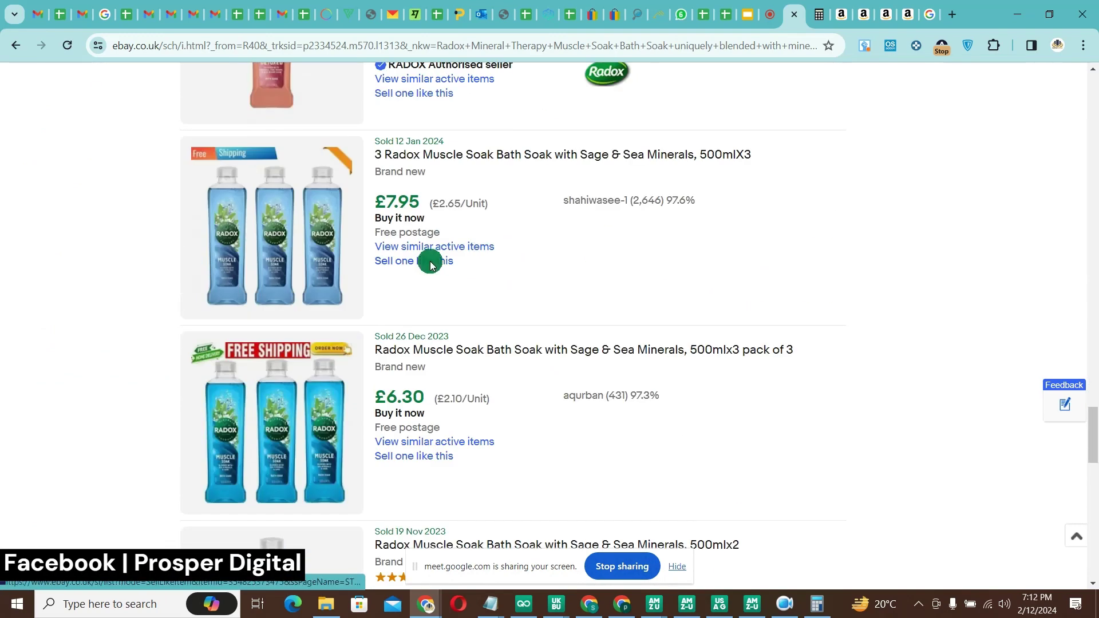
{"action": "scroll", "coordinate": [430, 258], "scroll_direction": "up", "scroll_amount": 4}
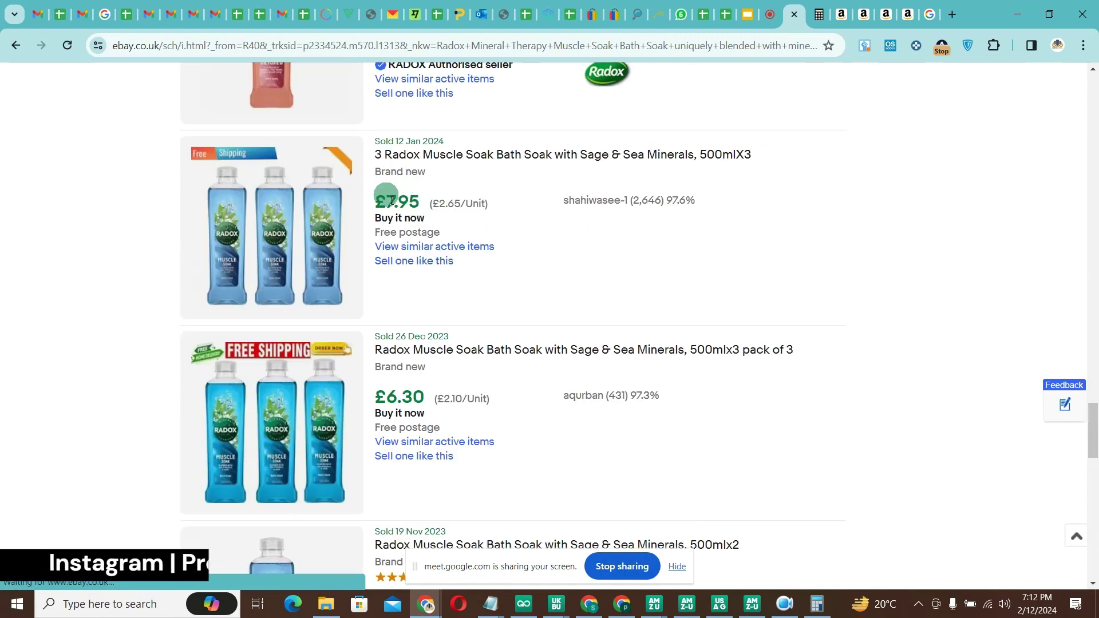
{"action": "scroll", "coordinate": [431, 226], "scroll_direction": "down", "scroll_amount": 5}
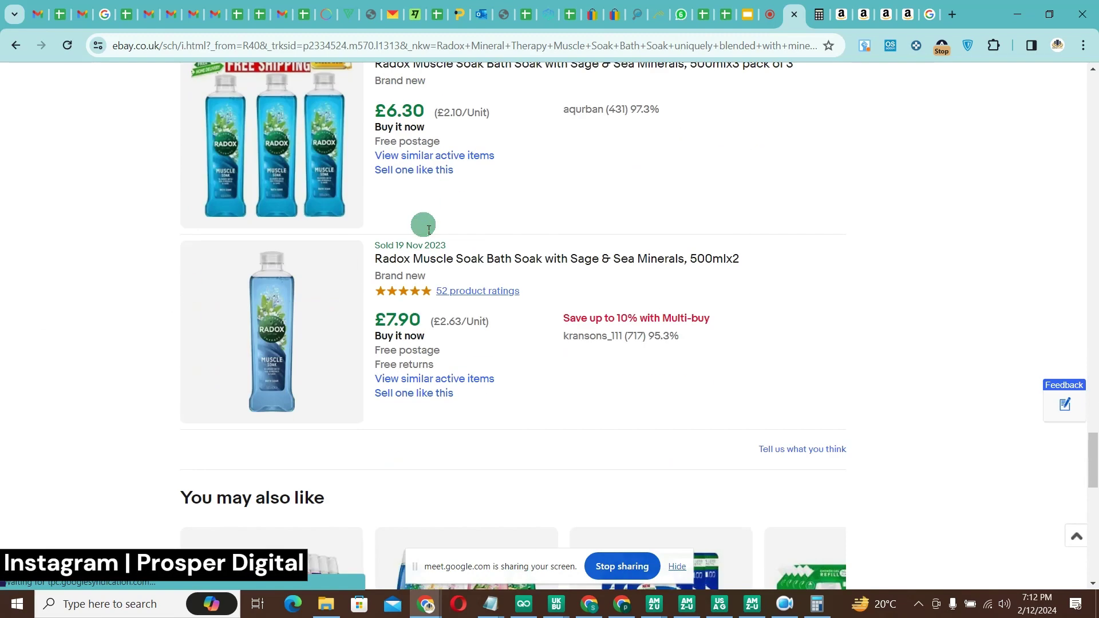
{"action": "scroll", "coordinate": [425, 210], "scroll_direction": "down", "scroll_amount": 13}
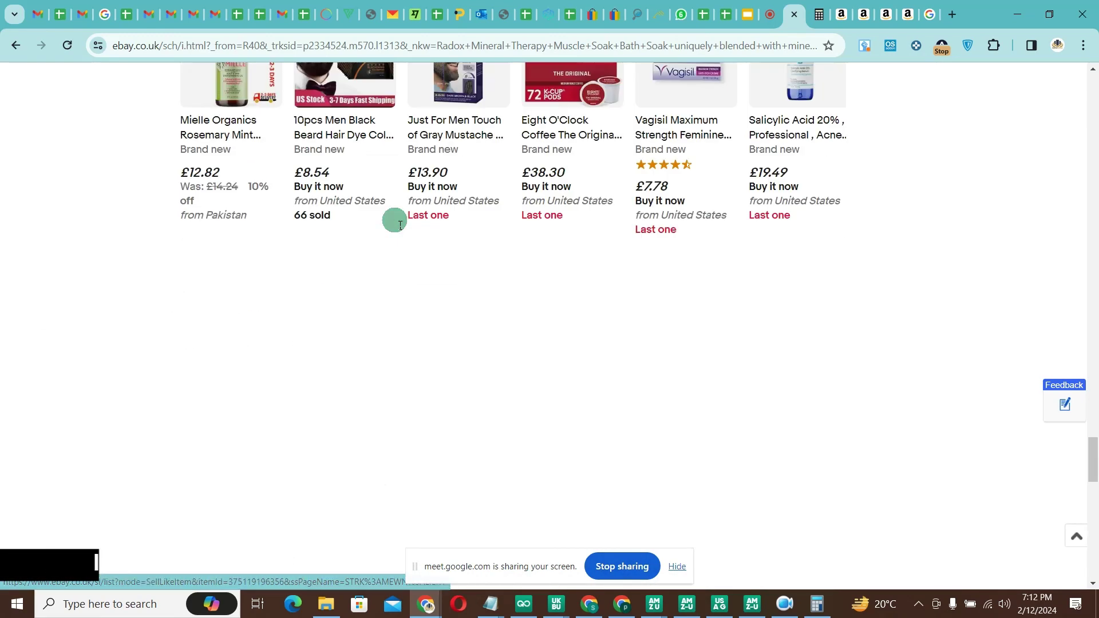
{"action": "scroll", "coordinate": [393, 221], "scroll_direction": "up", "scroll_amount": 20}
{"action": "scroll", "coordinate": [402, 222], "scroll_direction": "up", "scroll_amount": 15}
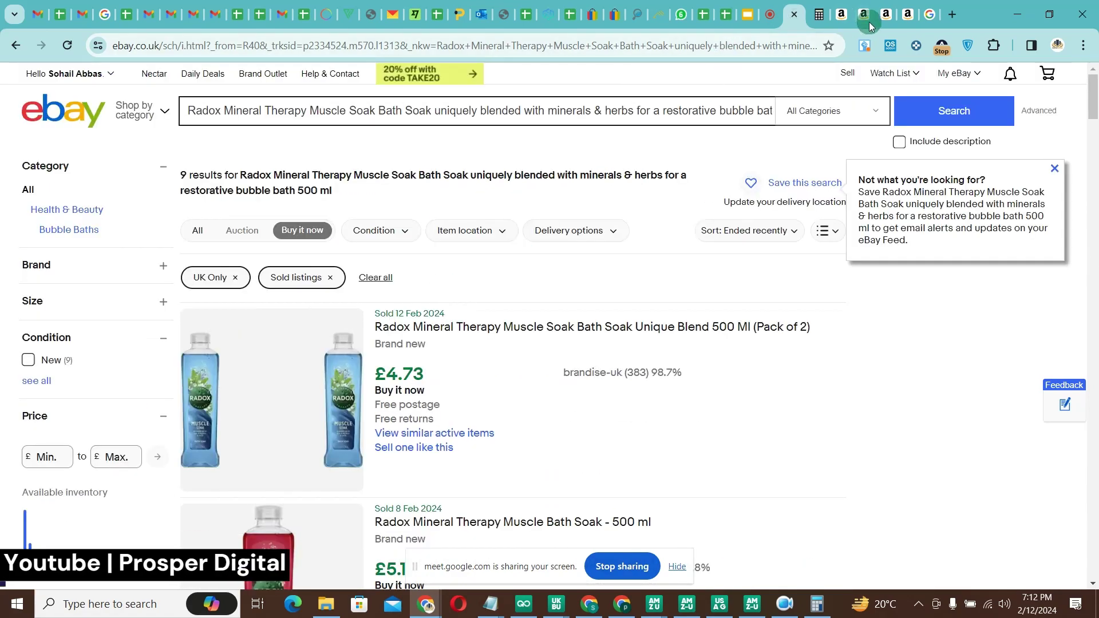
{"action": "left_click", "coordinate": [885, 15]}
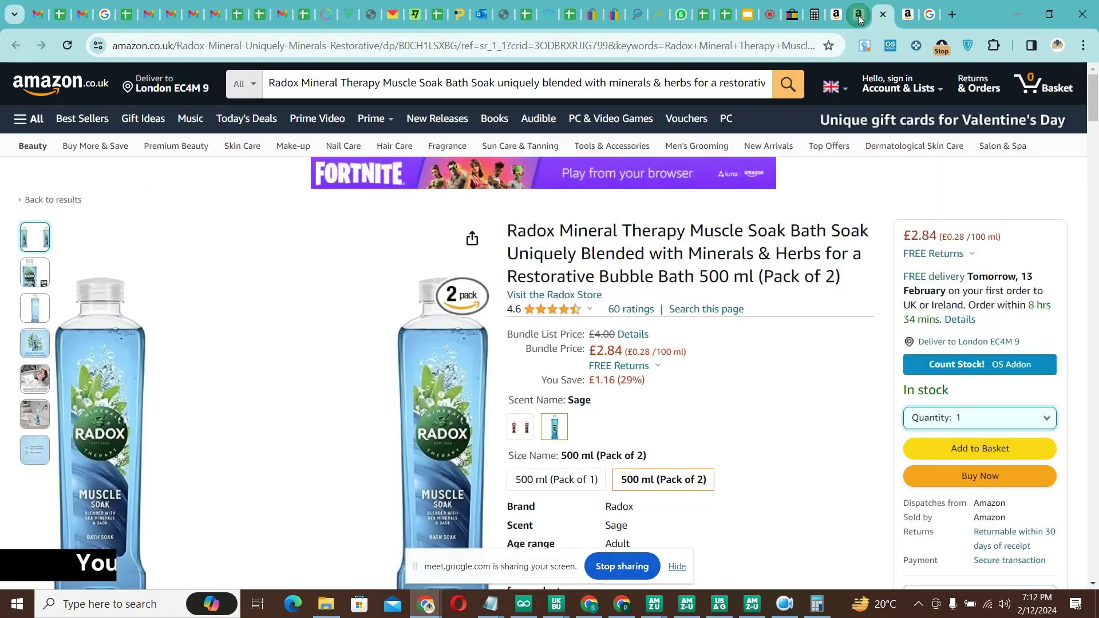
{"action": "left_click", "coordinate": [883, 15]}
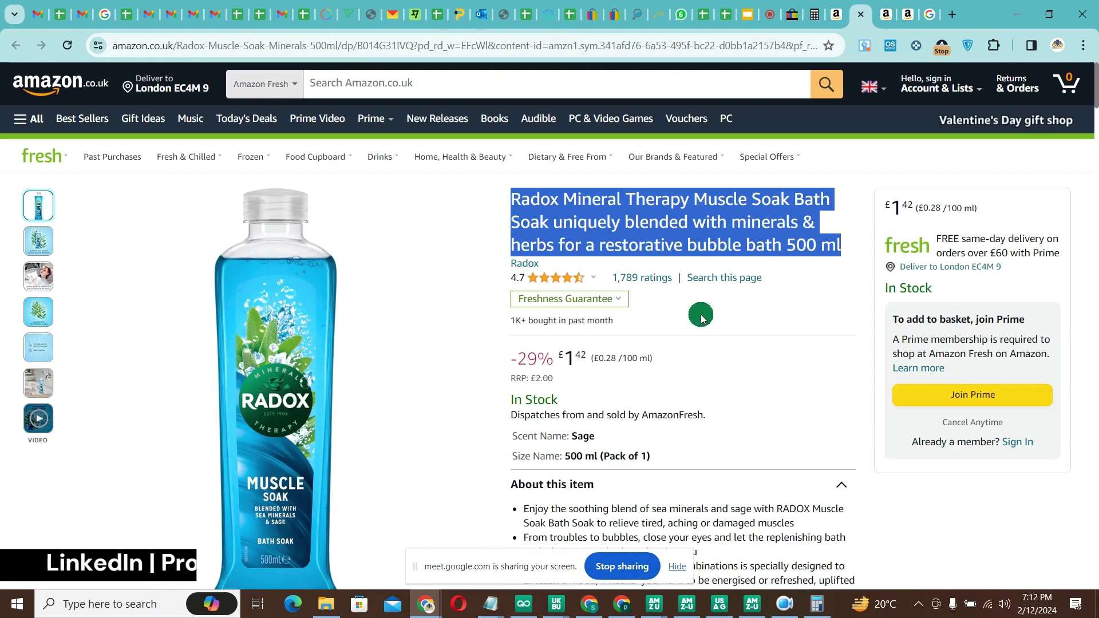
Return to the Amazon Fresh storefront and examine its product categories, from cooking ingredients and beauty to spirits, beverages and personal care.
{"action": "left_click", "coordinate": [832, 16]}
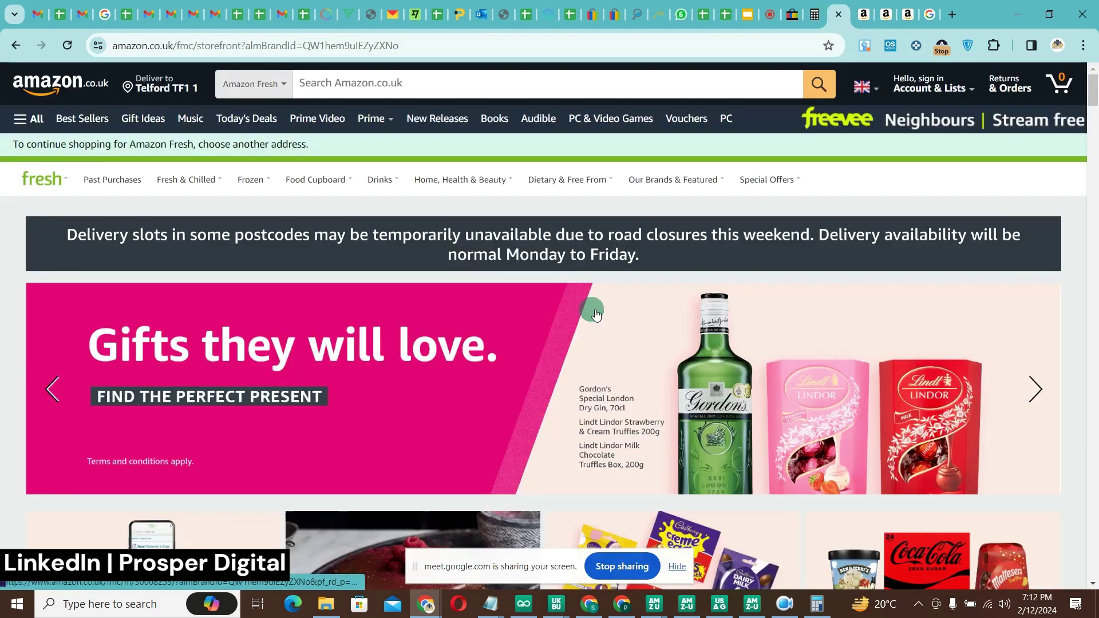
{"action": "scroll", "coordinate": [599, 318], "scroll_direction": "down", "scroll_amount": 8}
{"action": "left_click", "coordinate": [615, 292]}
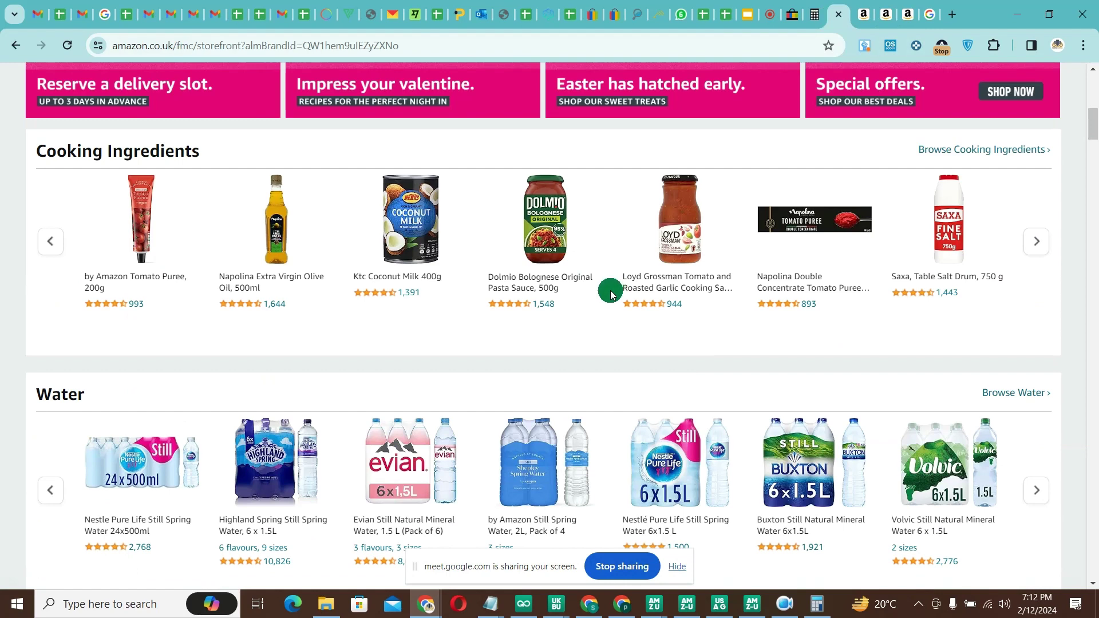
{"action": "scroll", "coordinate": [608, 290], "scroll_direction": "down", "scroll_amount": 5}
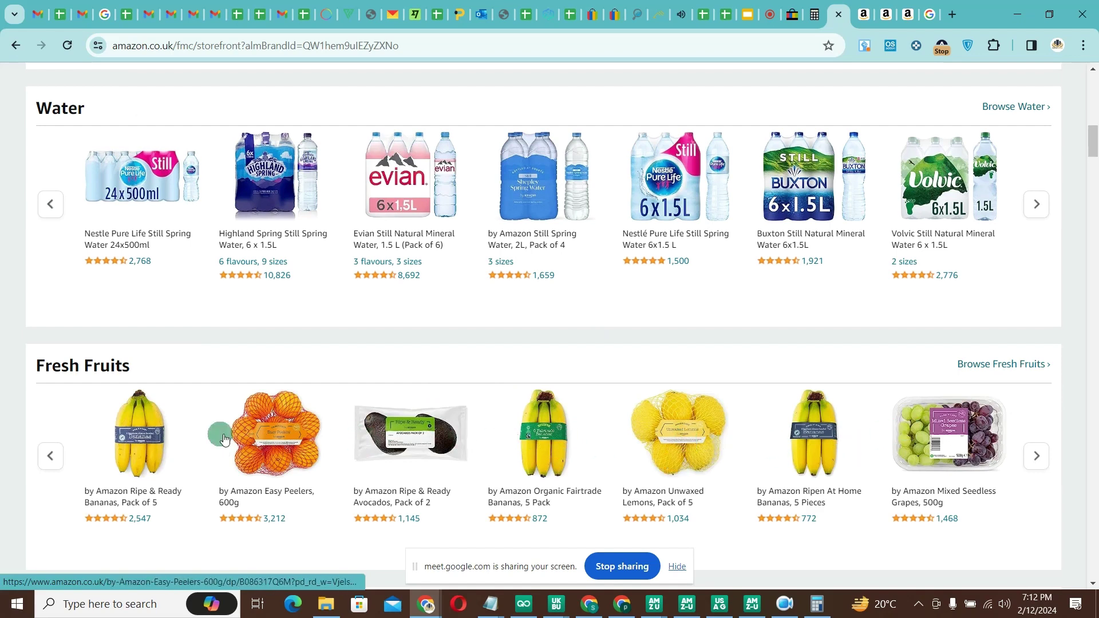
{"action": "left_click", "coordinate": [986, 482]}
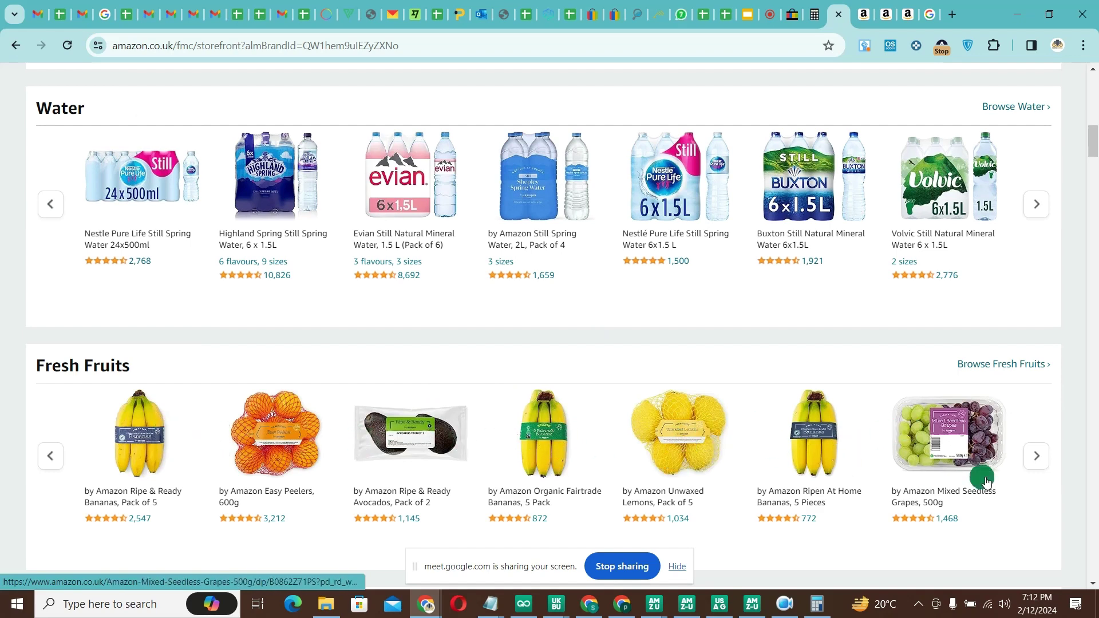
{"action": "scroll", "coordinate": [951, 457], "scroll_direction": "down", "scroll_amount": 5}
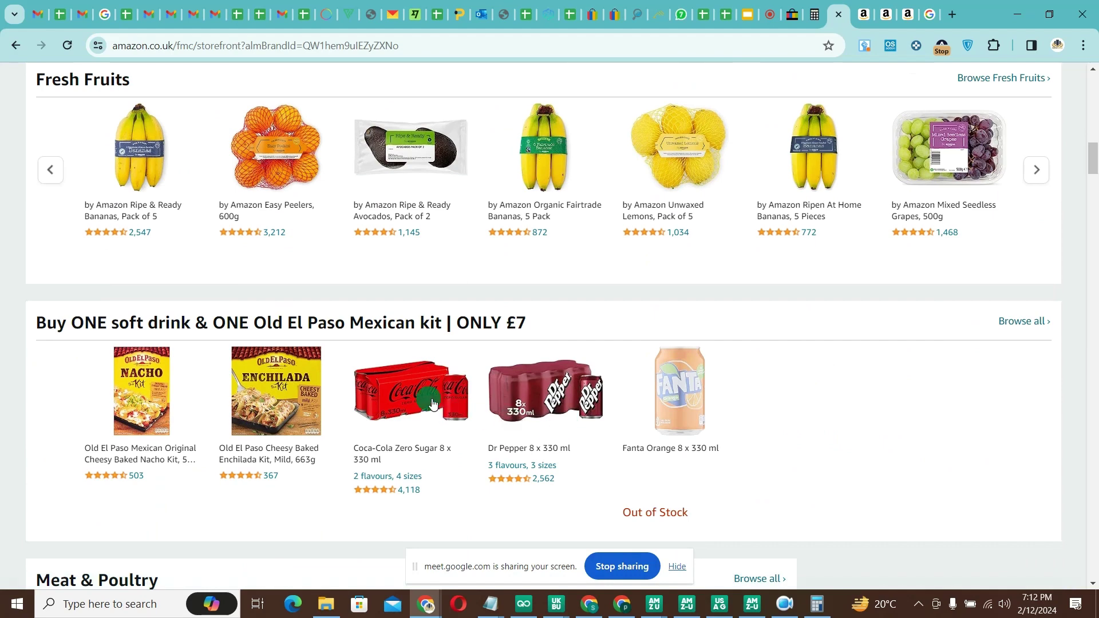
{"action": "scroll", "coordinate": [552, 410], "scroll_direction": "down", "scroll_amount": 5}
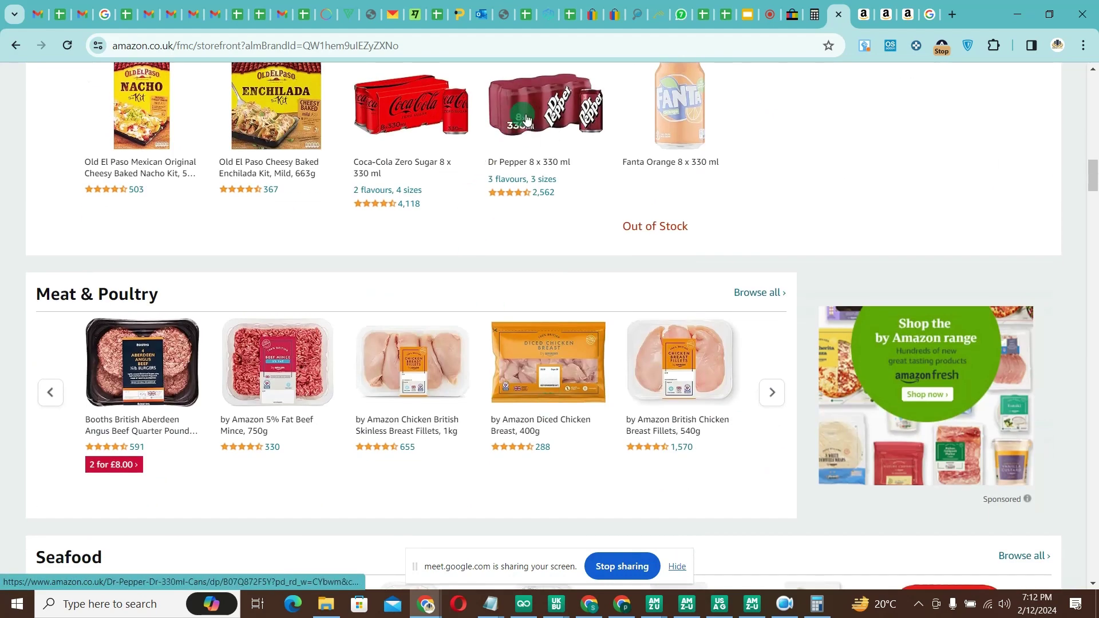
{"action": "scroll", "coordinate": [584, 263], "scroll_direction": "down", "scroll_amount": 10}
{"action": "scroll", "coordinate": [594, 278], "scroll_direction": "up", "scroll_amount": 5}
{"action": "scroll", "coordinate": [607, 361], "scroll_direction": "down", "scroll_amount": 5}
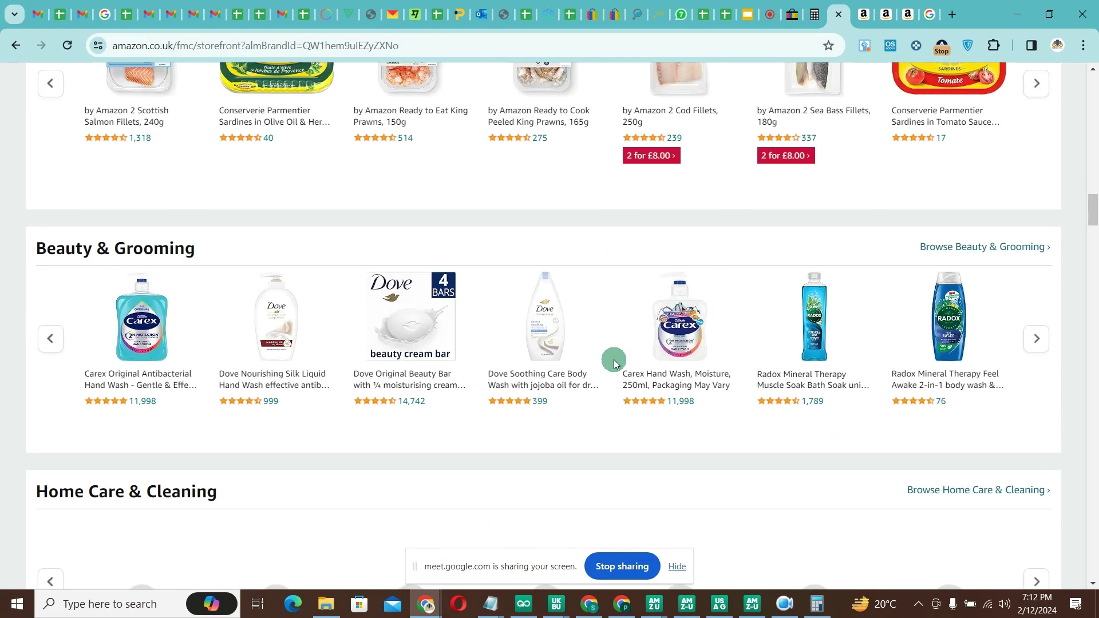
{"action": "scroll", "coordinate": [312, 348], "scroll_direction": "down", "scroll_amount": 10}
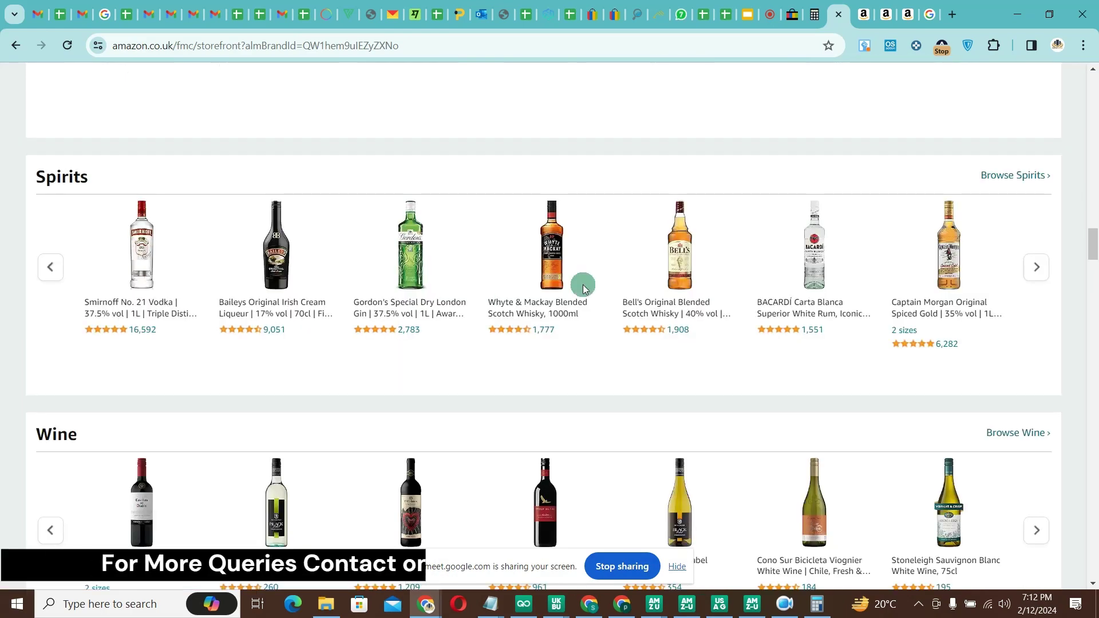
{"action": "scroll", "coordinate": [746, 366], "scroll_direction": "down", "scroll_amount": 10}
{"action": "scroll", "coordinate": [748, 371], "scroll_direction": "down", "scroll_amount": 5}
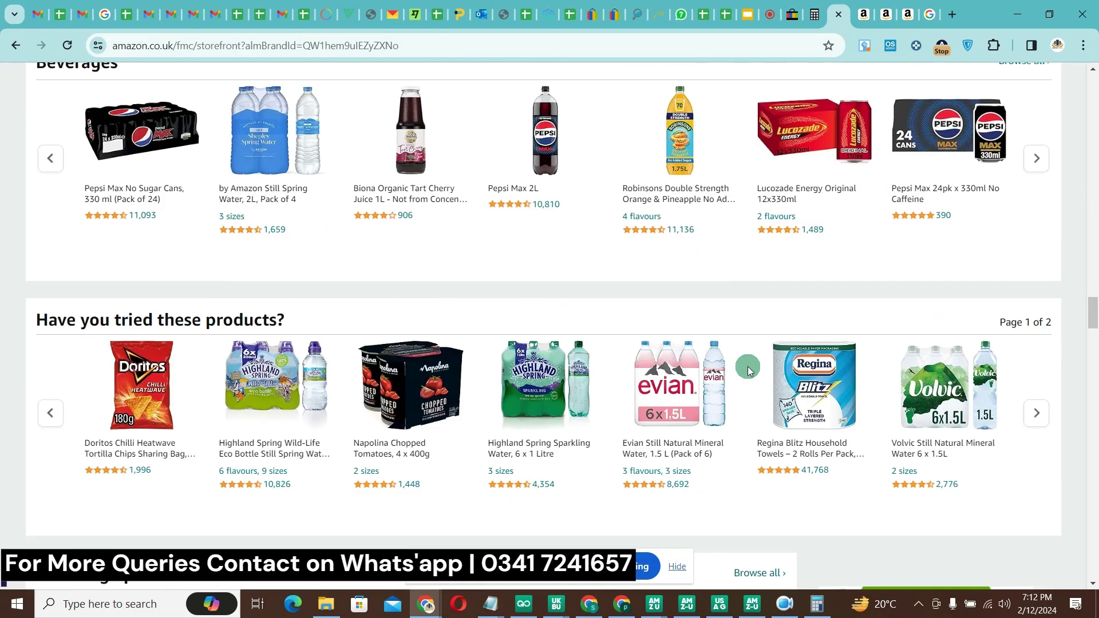
{"action": "scroll", "coordinate": [727, 346], "scroll_direction": "up", "scroll_amount": 15}
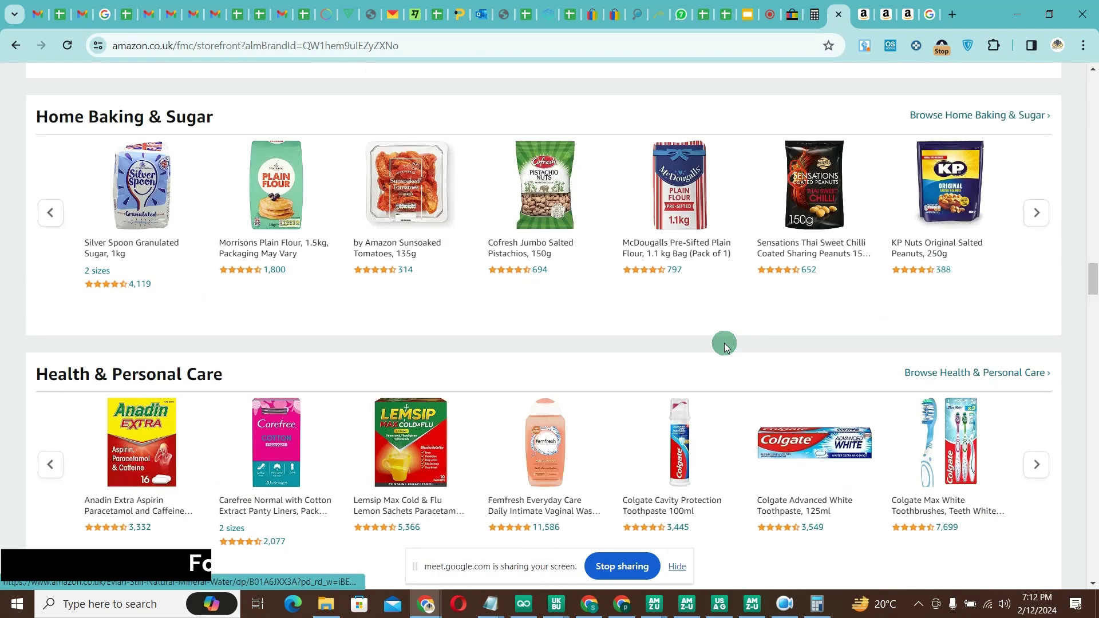
{"action": "scroll", "coordinate": [724, 348], "scroll_direction": "up", "scroll_amount": 20}
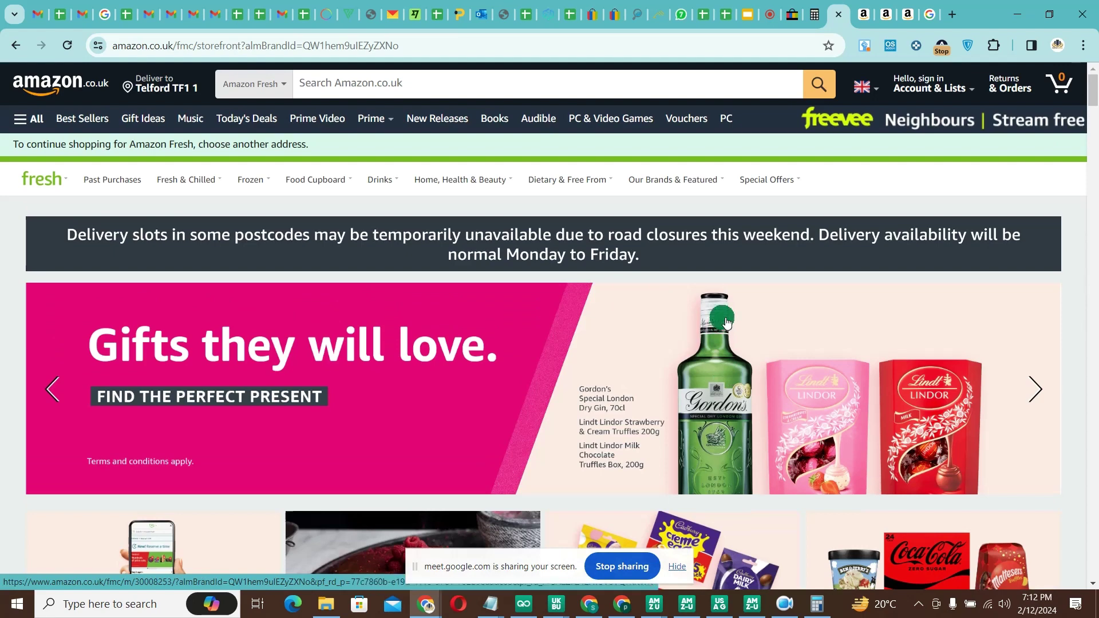
Search Google for "morrisons on amazon" in place of the London postcode query and open the Amazon UK Morrisons storefront.
{"action": "left_click", "coordinate": [930, 15]}
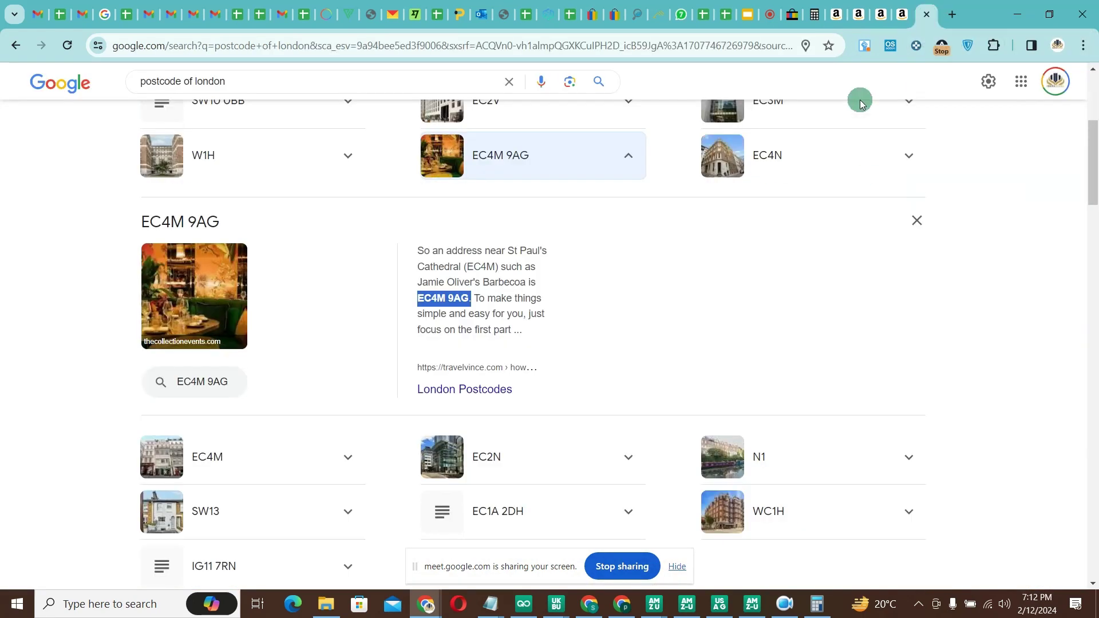
{"action": "scroll", "coordinate": [794, 274], "scroll_direction": "up", "scroll_amount": 7}
{"action": "left_click", "coordinate": [367, 100]}
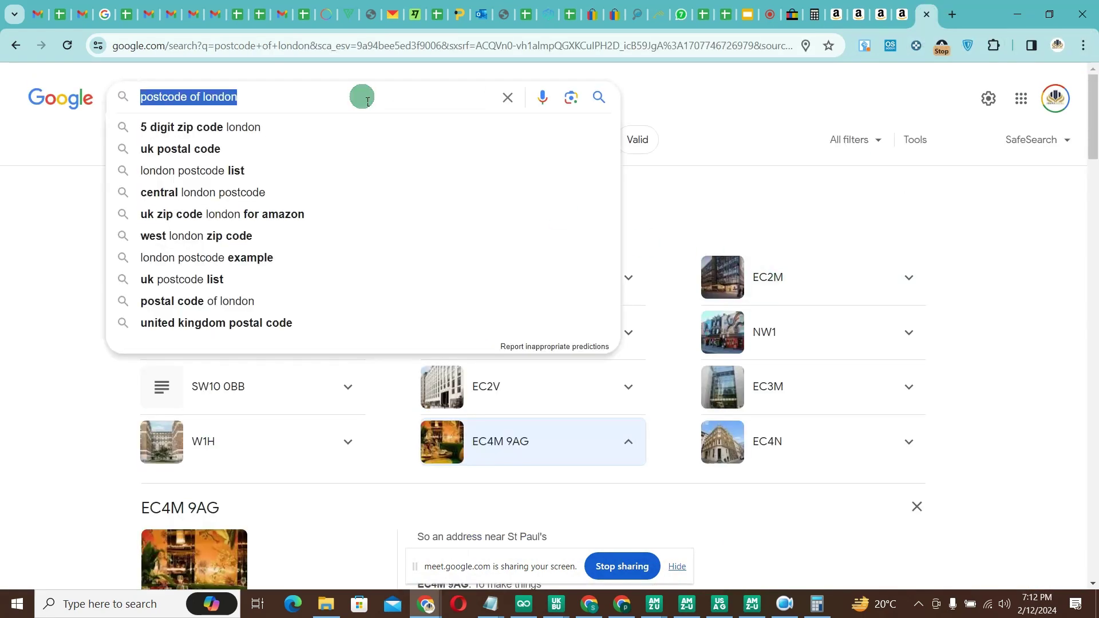
{"action": "type", "text": "morri"}
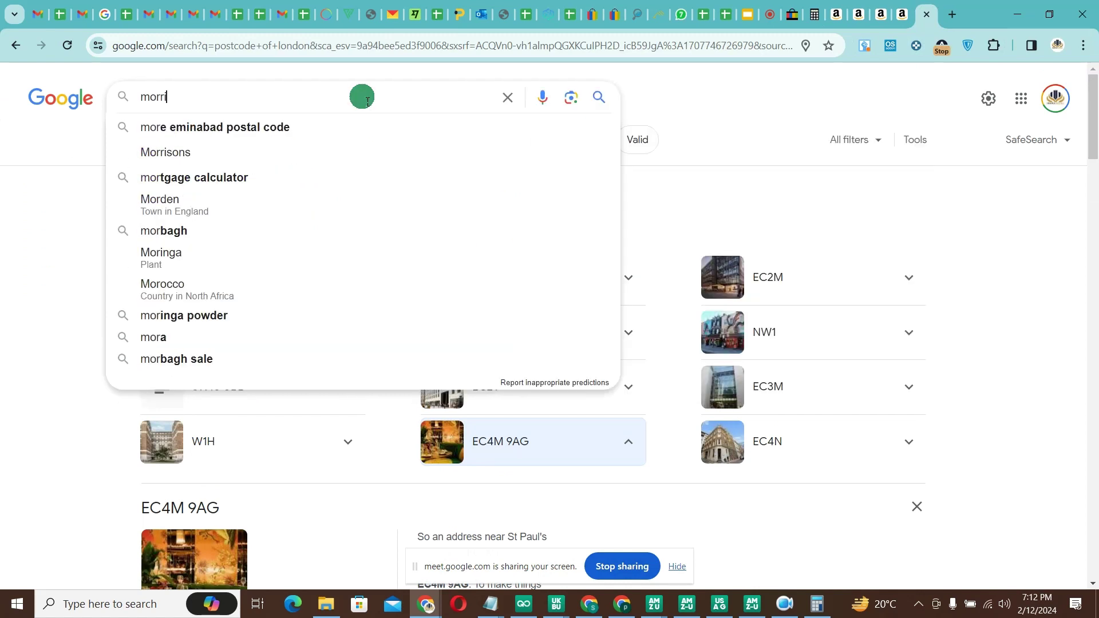
{"action": "type", "text": "sons i"}
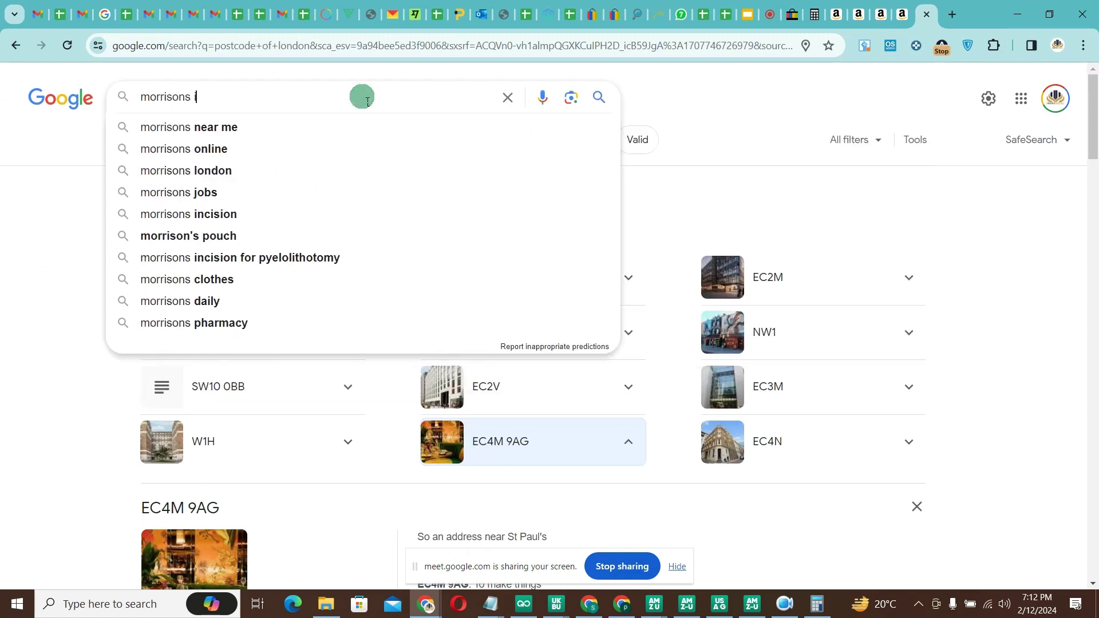
{"action": "key", "text": "BackSpace"}
{"action": "type", "text": "on amaz"}
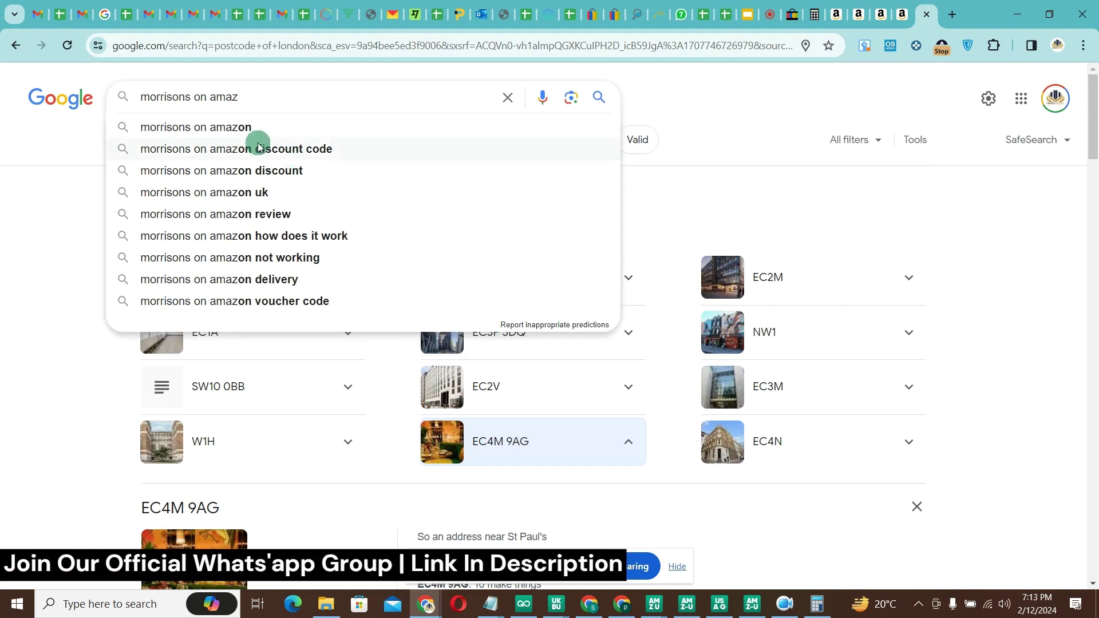
{"action": "left_click", "coordinate": [228, 126]}
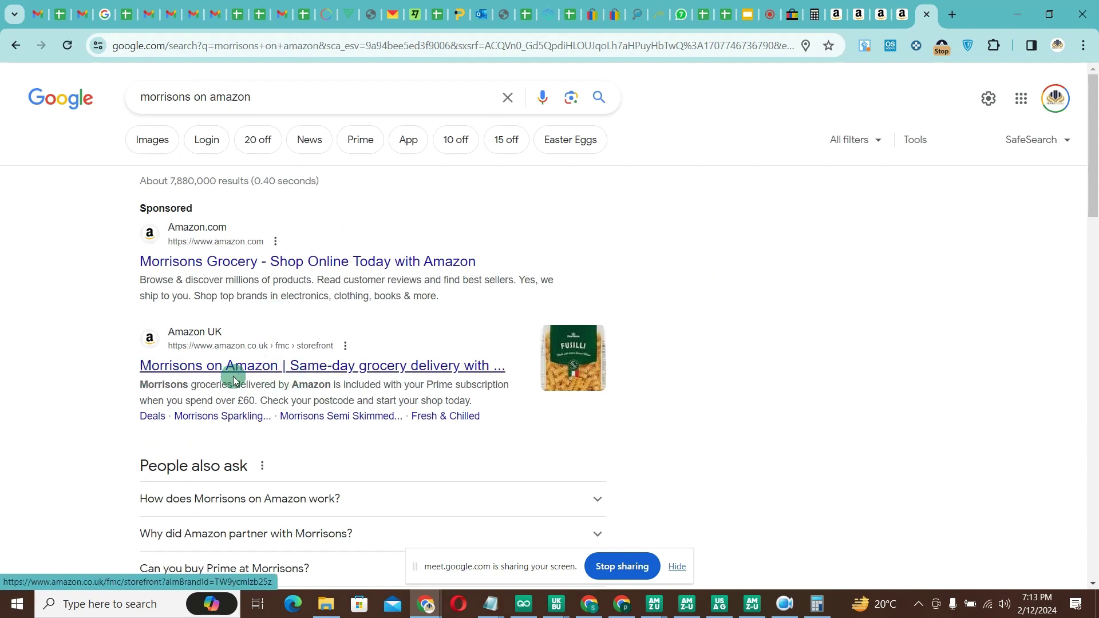
{"action": "left_click", "coordinate": [265, 375]}
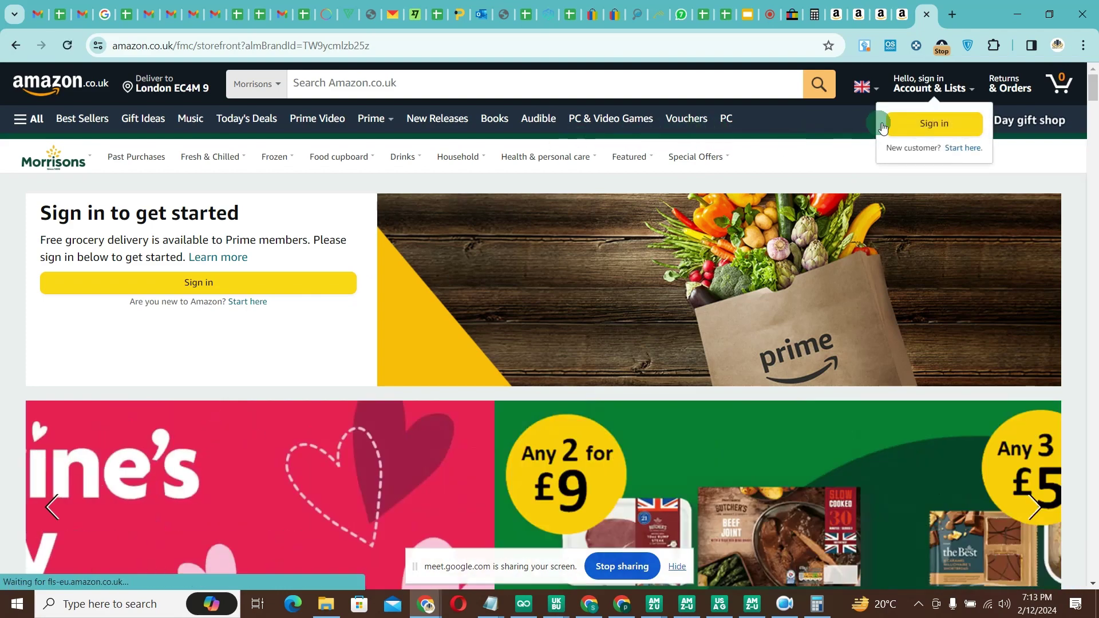
Examine the Morrisons storefront's categories for product prices and discounts, focusing on the Beauty & Grooming and Hair Care ranges.
{"action": "scroll", "coordinate": [516, 271], "scroll_direction": "down", "scroll_amount": 5}
{"action": "scroll", "coordinate": [516, 271], "scroll_direction": "down", "scroll_amount": 5}
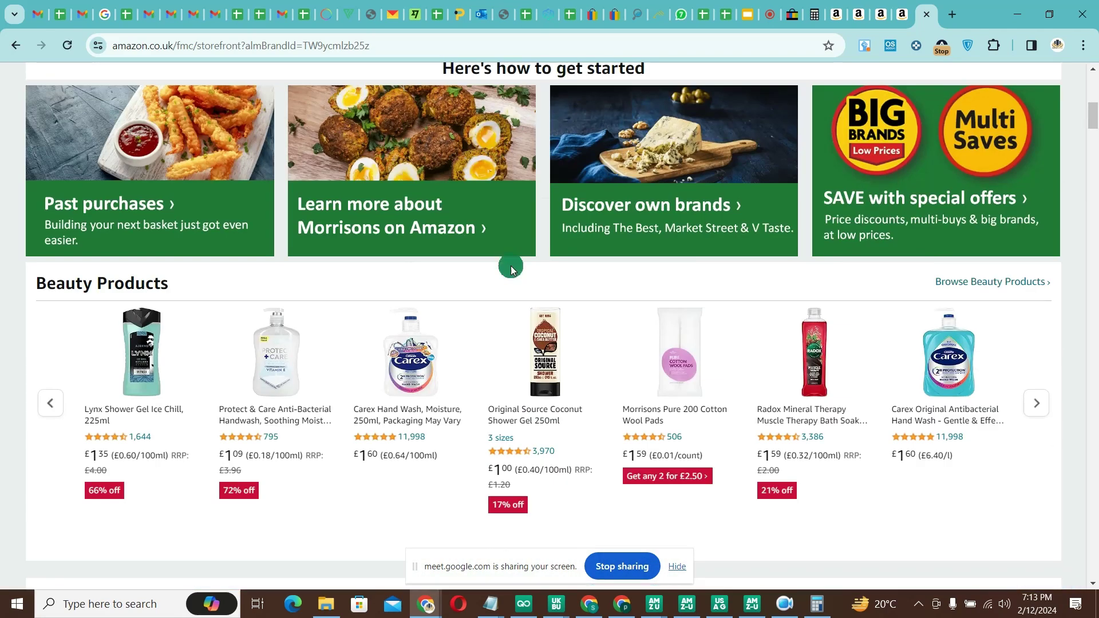
{"action": "scroll", "coordinate": [511, 269], "scroll_direction": "down", "scroll_amount": 5}
{"action": "scroll", "coordinate": [692, 245], "scroll_direction": "down", "scroll_amount": 5}
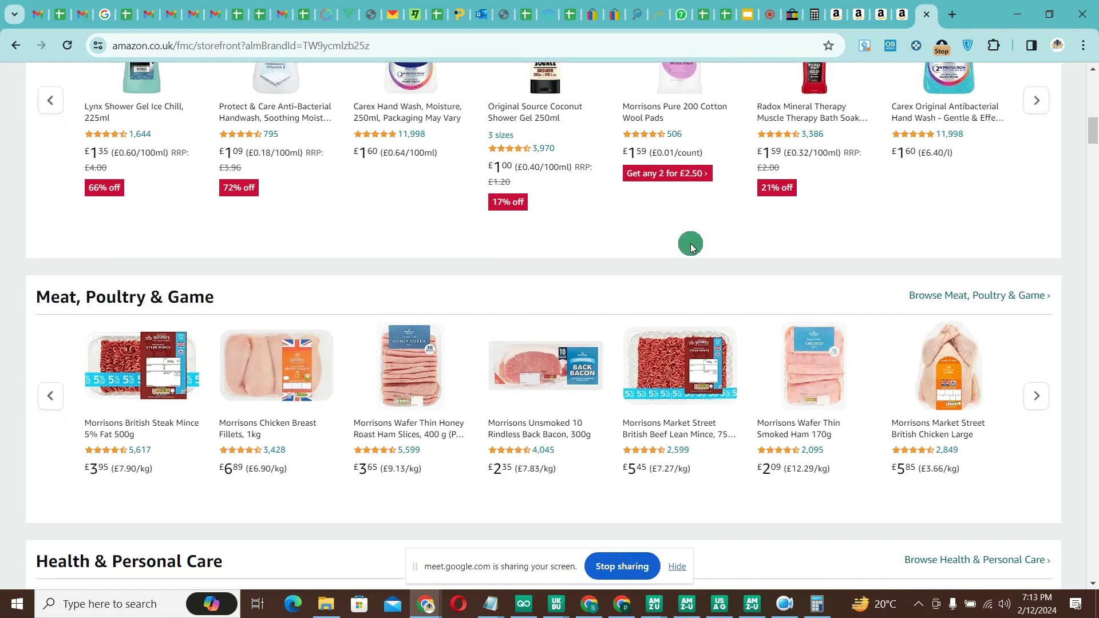
{"action": "scroll", "coordinate": [691, 246], "scroll_direction": "down", "scroll_amount": 5}
{"action": "scroll", "coordinate": [690, 247], "scroll_direction": "down", "scroll_amount": 5}
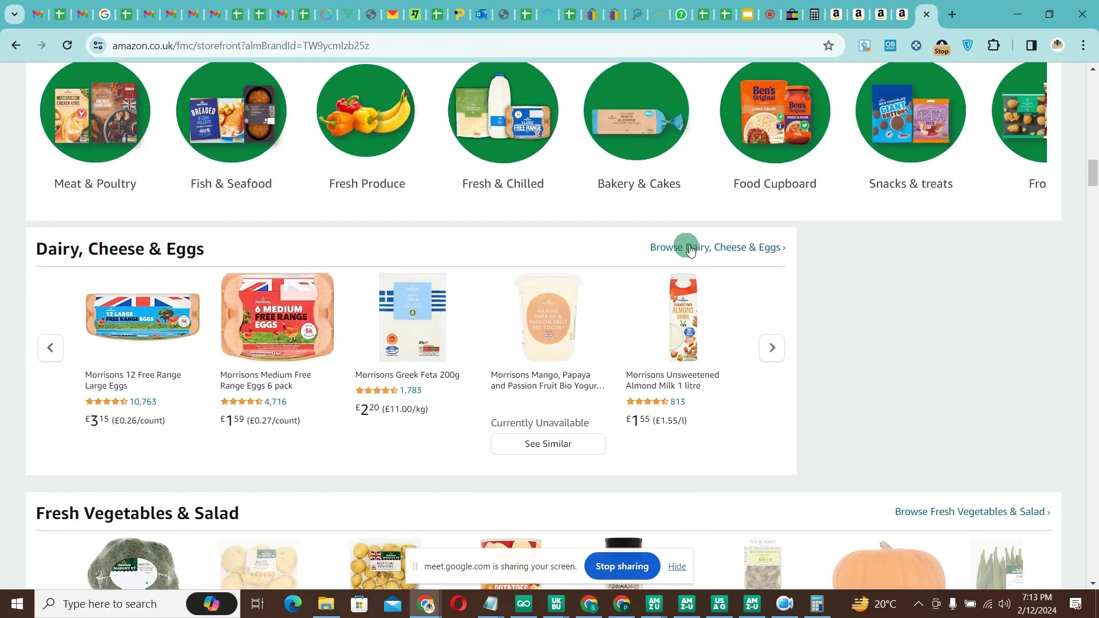
{"action": "scroll", "coordinate": [687, 249], "scroll_direction": "down", "scroll_amount": 5}
{"action": "scroll", "coordinate": [688, 249], "scroll_direction": "down", "scroll_amount": 5}
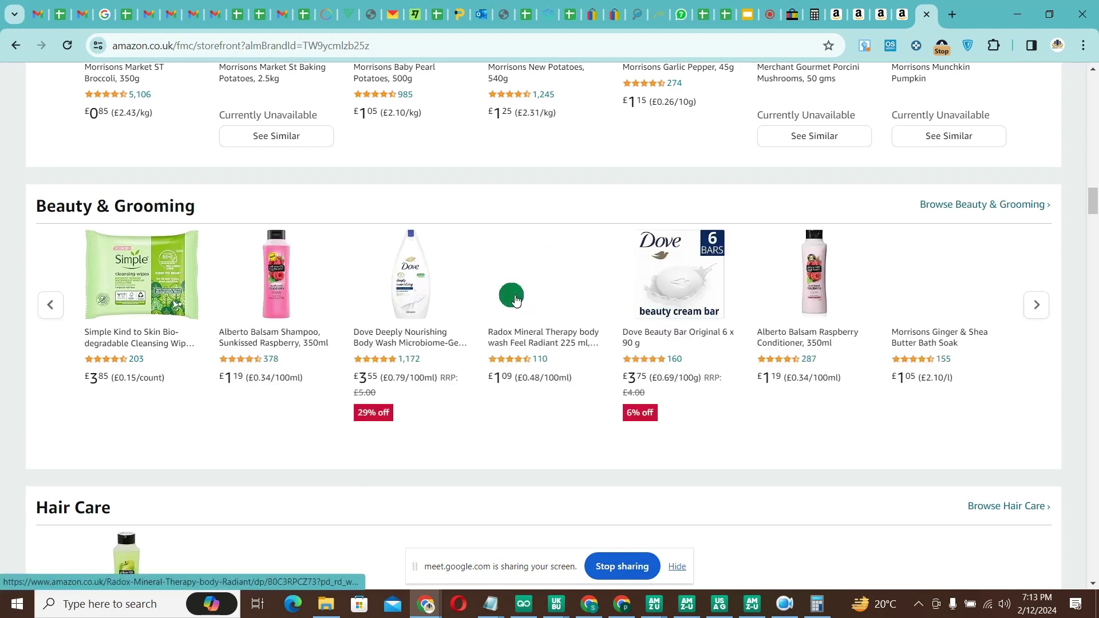
{"action": "scroll", "coordinate": [515, 300], "scroll_direction": "down", "scroll_amount": 5}
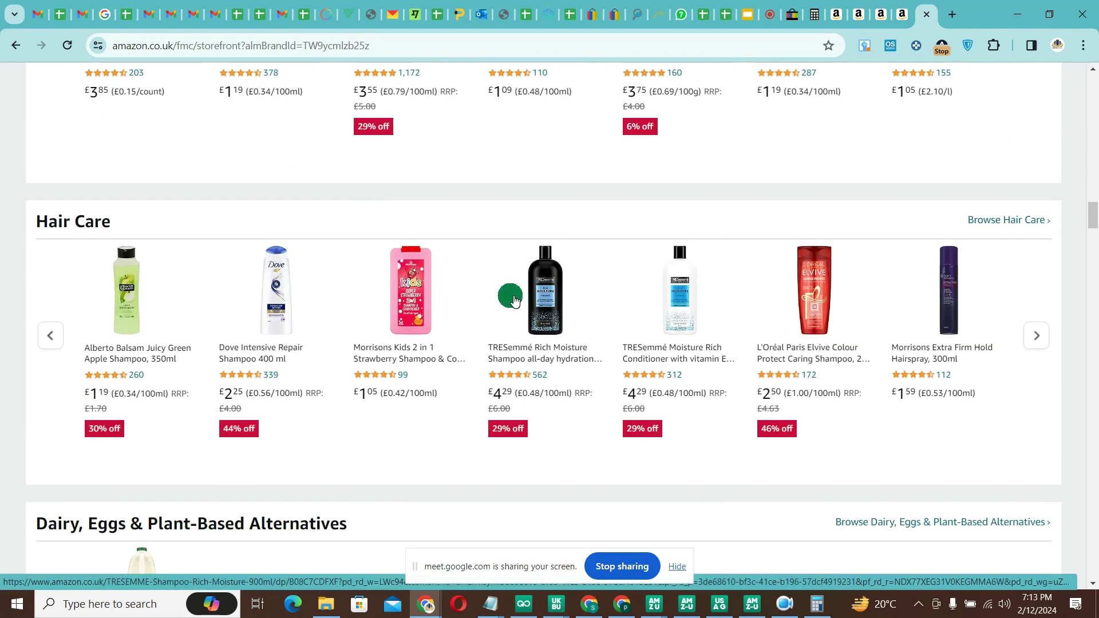
{"action": "scroll", "coordinate": [515, 299], "scroll_direction": "up", "scroll_amount": 5}
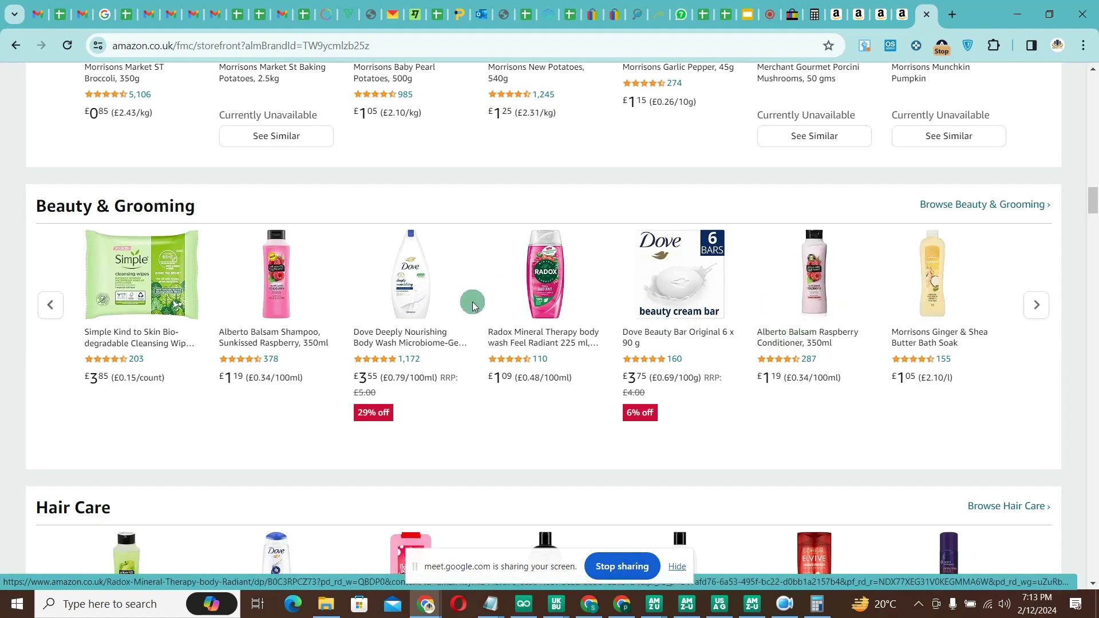
{"action": "scroll", "coordinate": [570, 278], "scroll_direction": "down", "scroll_amount": 10}
{"action": "scroll", "coordinate": [570, 278], "scroll_direction": "up", "scroll_amount": 5}
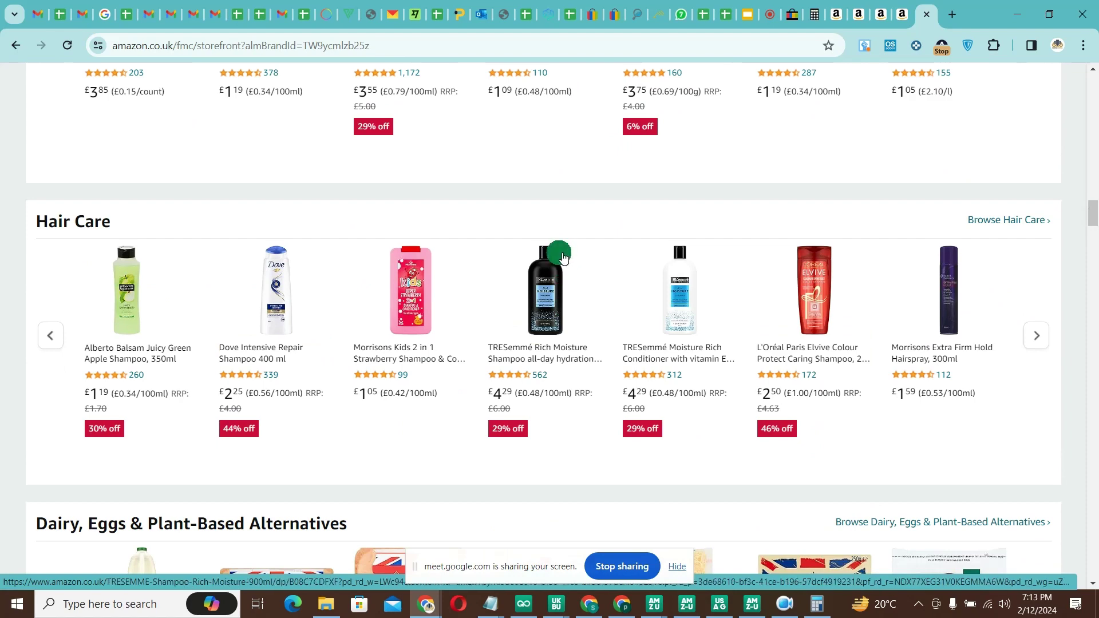
{"action": "scroll", "coordinate": [562, 258], "scroll_direction": "down", "scroll_amount": 5}
{"action": "scroll", "coordinate": [561, 257], "scroll_direction": "up", "scroll_amount": 10}
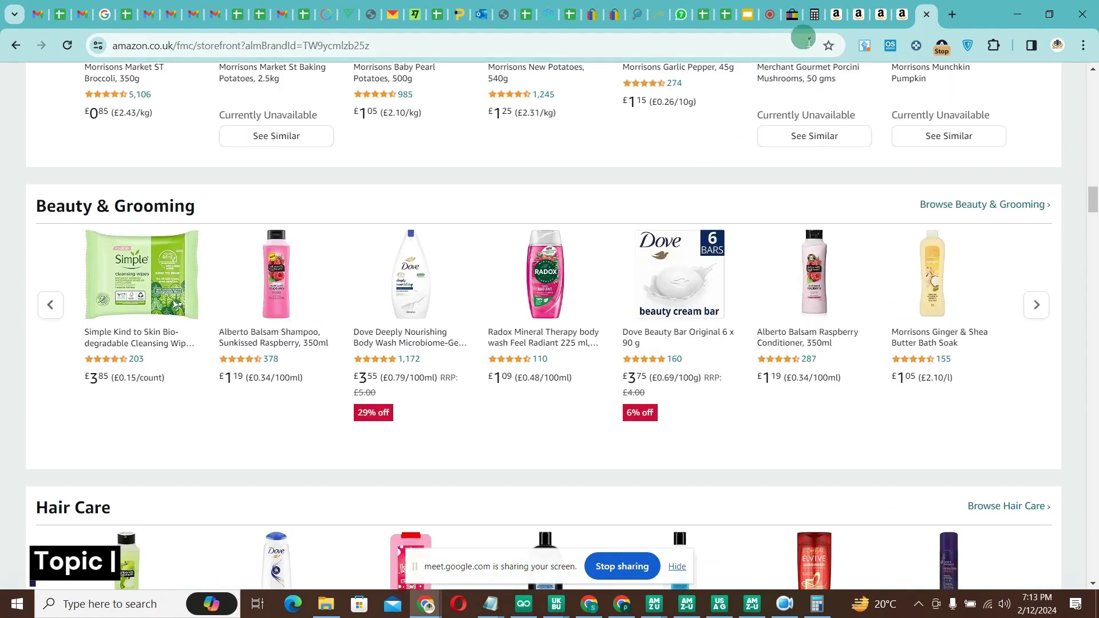
Compare the price and seller details of the Radox Muscle Soak two-pack listing with the Amazon Fresh single-bottle listing.
{"action": "left_click", "coordinate": [881, 17]}
{"action": "mouse_move", "coordinate": [903, 93]}
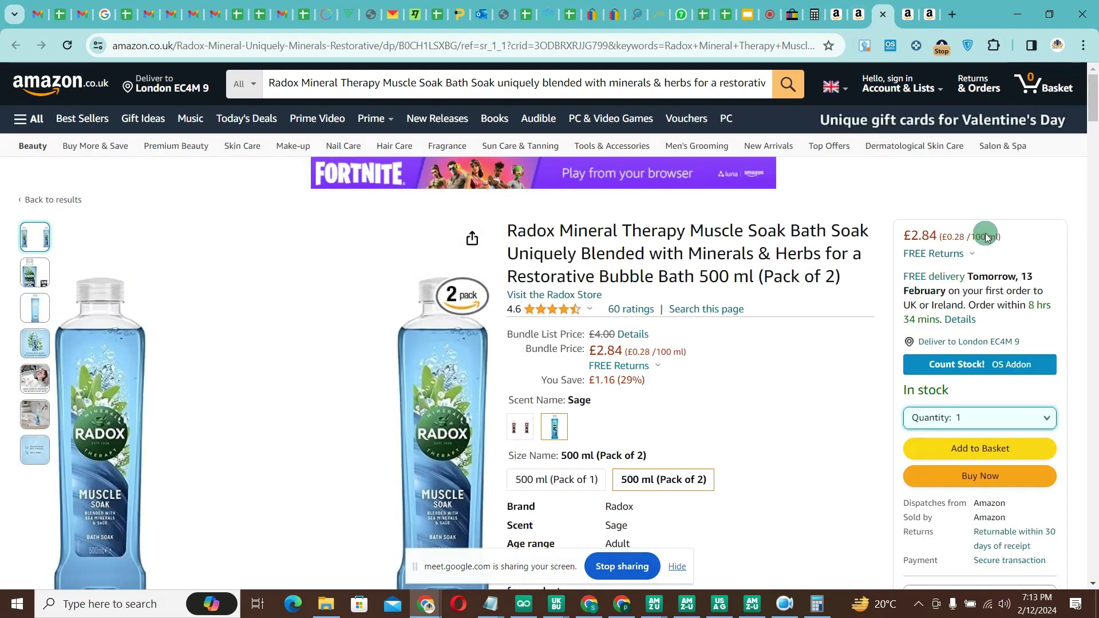
{"action": "left_click", "coordinate": [859, 16]}
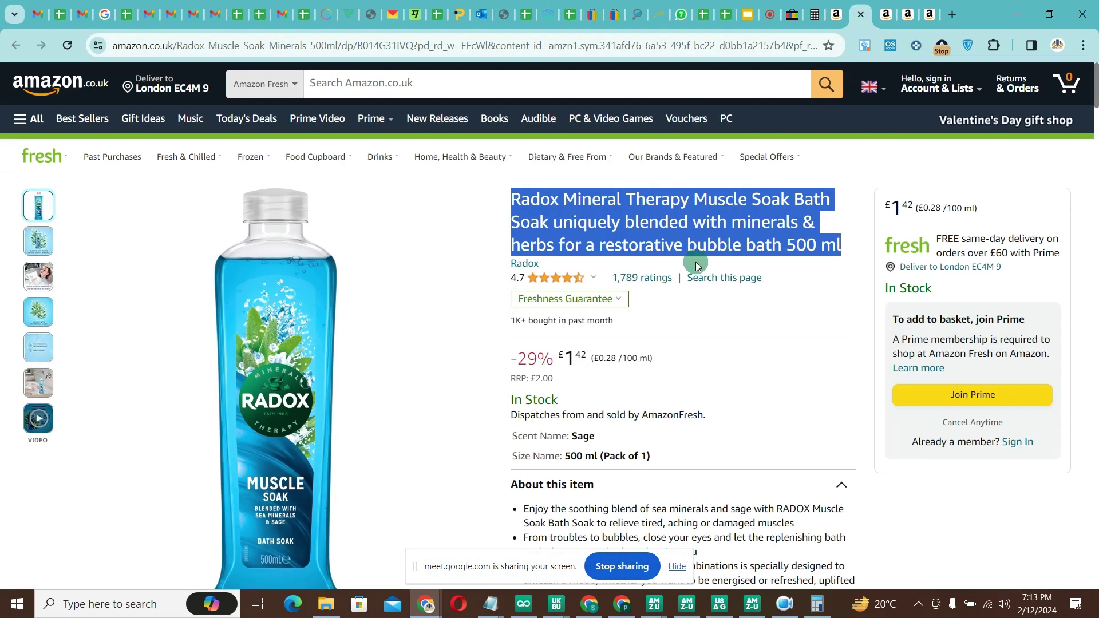
{"action": "left_click", "coordinate": [886, 16]}
Examine the regular Amazon UK search results for Radox Muscle Soak, checking bundles, pack sizes, prices, sales ranks and FBA sellers.
{"action": "left_click", "coordinate": [908, 22]}
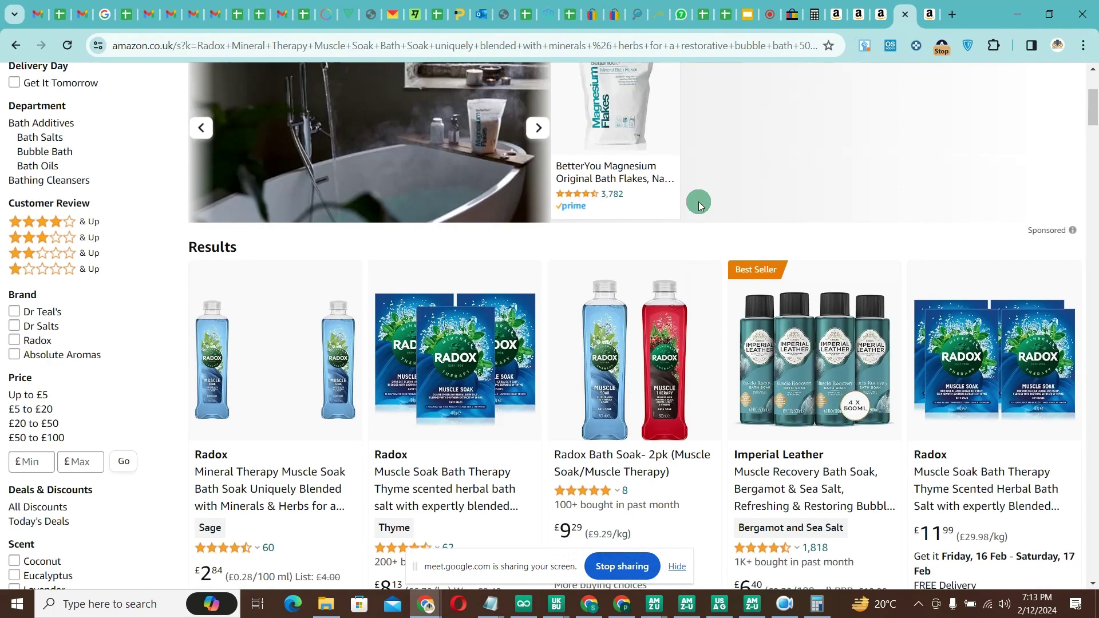
{"action": "scroll", "coordinate": [413, 349], "scroll_direction": "down", "scroll_amount": 8}
{"action": "scroll", "coordinate": [414, 349], "scroll_direction": "down", "scroll_amount": 5}
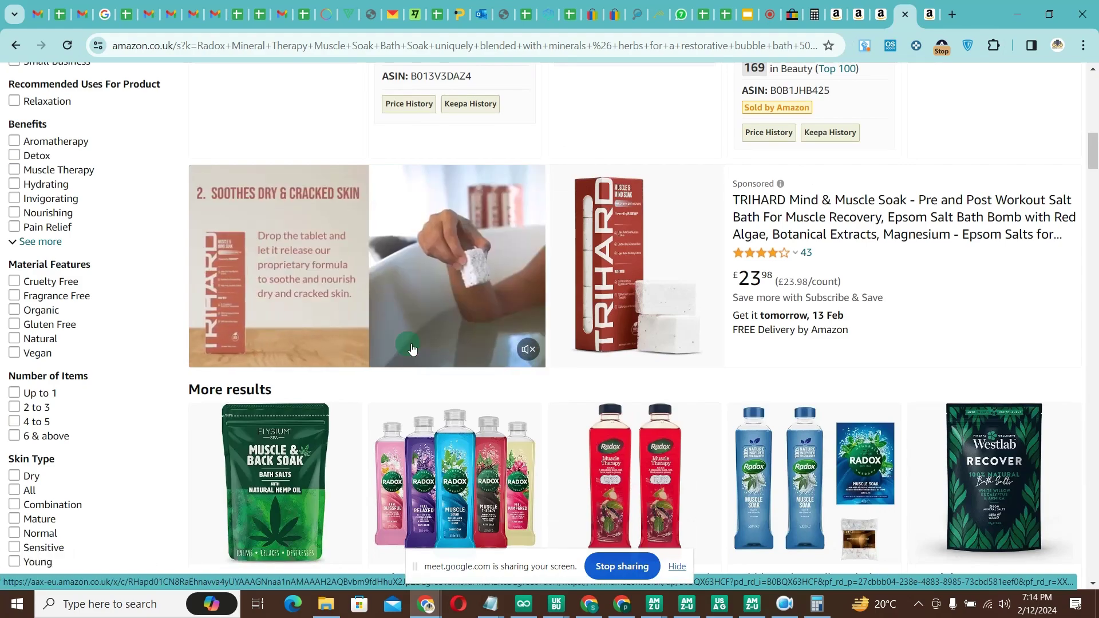
{"action": "scroll", "coordinate": [413, 349], "scroll_direction": "down", "scroll_amount": 5}
{"action": "scroll", "coordinate": [412, 348], "scroll_direction": "down", "scroll_amount": 15}
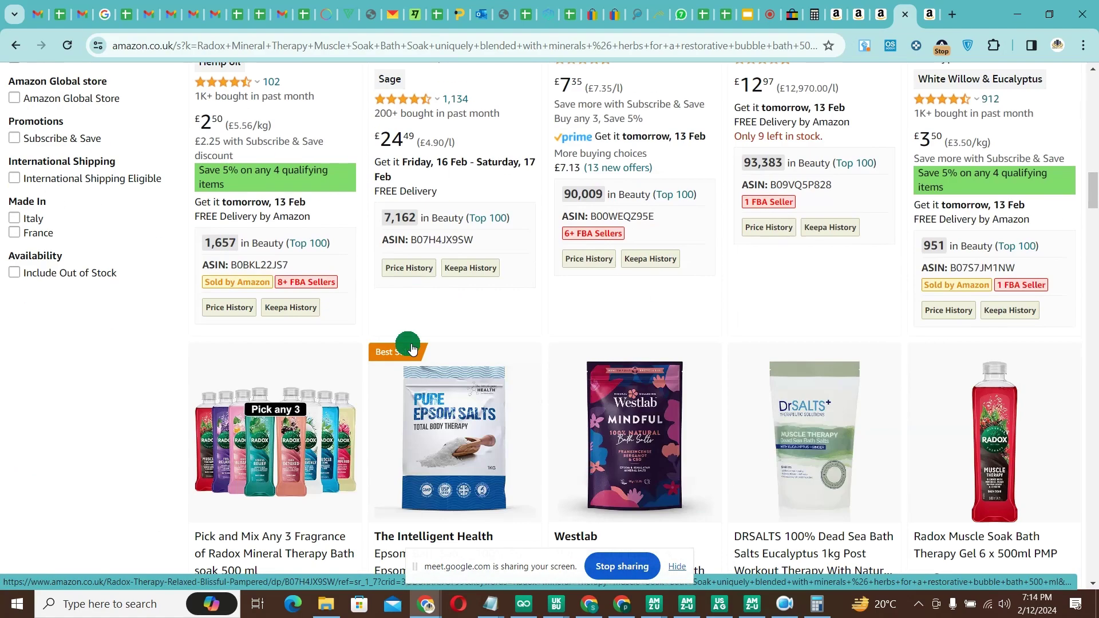
{"action": "scroll", "coordinate": [405, 352], "scroll_direction": "up", "scroll_amount": 20}
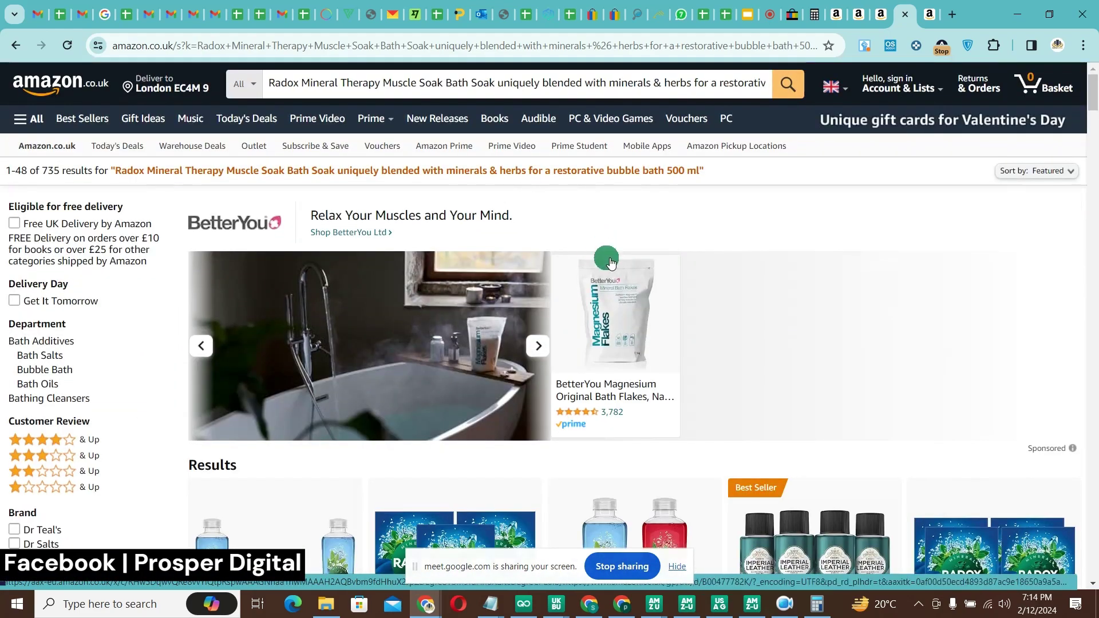
{"action": "scroll", "coordinate": [611, 262], "scroll_direction": "down", "scroll_amount": 20}
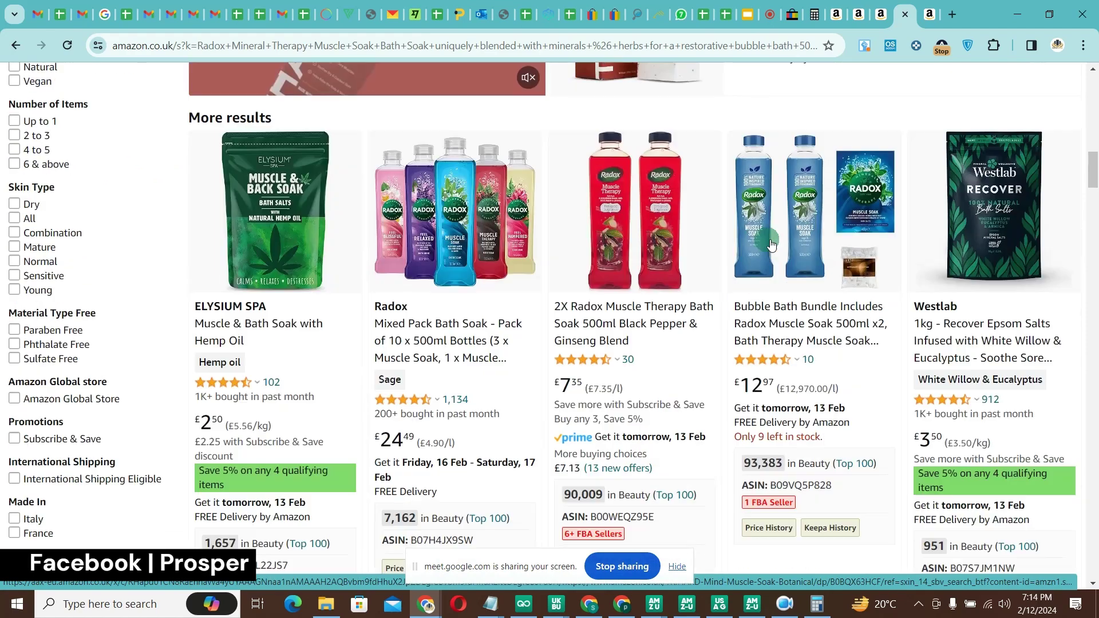
{"action": "mouse_move", "coordinate": [771, 243]}
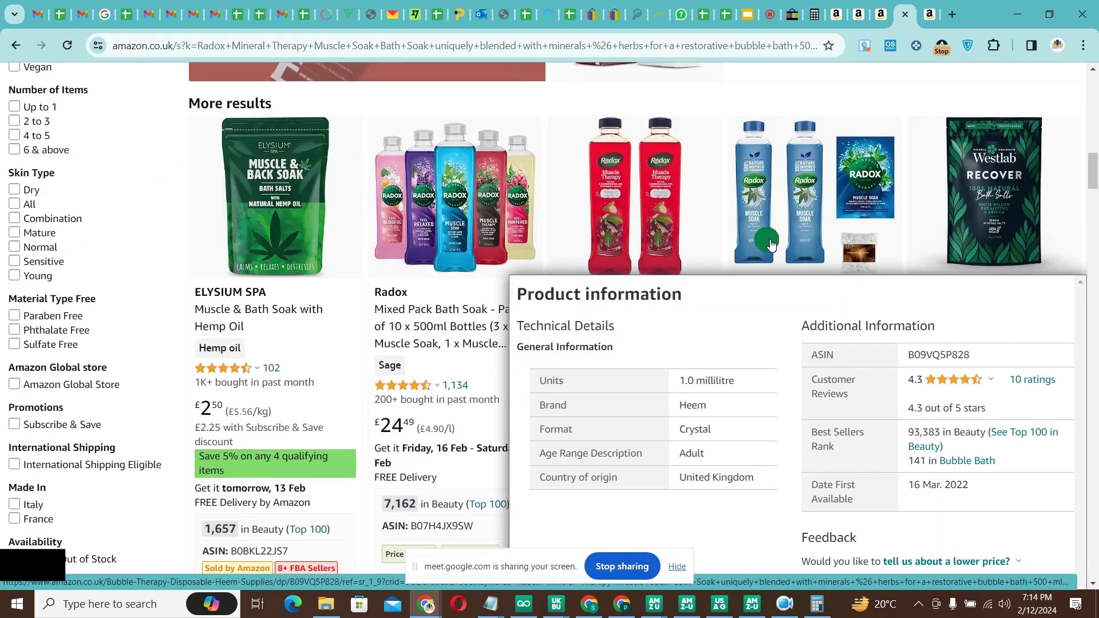
{"action": "mouse_move", "coordinate": [992, 215]}
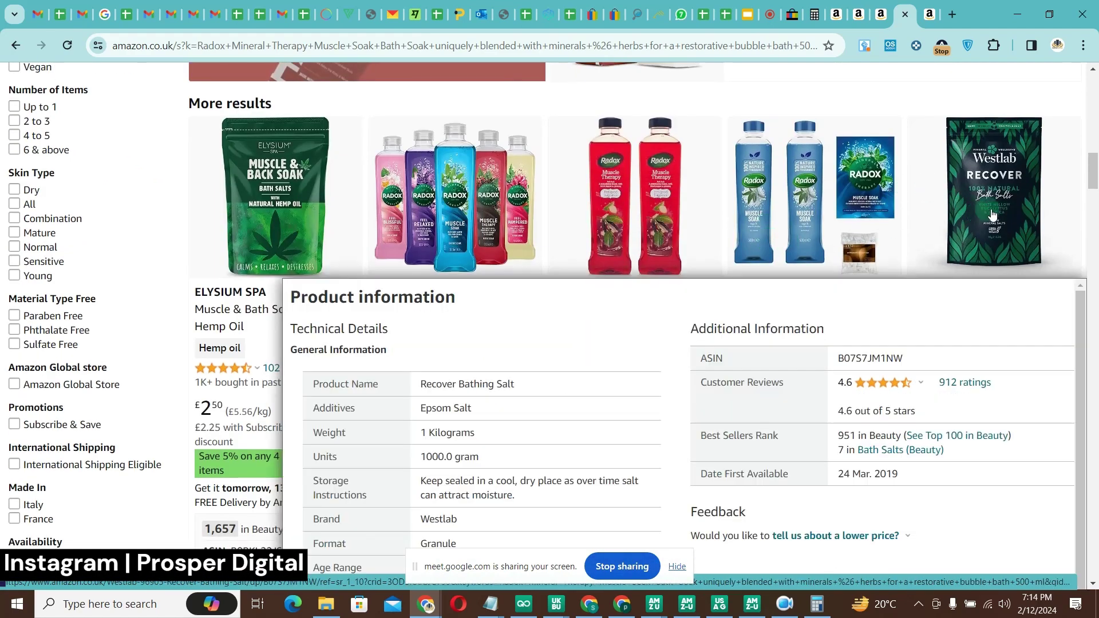
{"action": "scroll", "coordinate": [1064, 197], "scroll_direction": "down", "scroll_amount": 5}
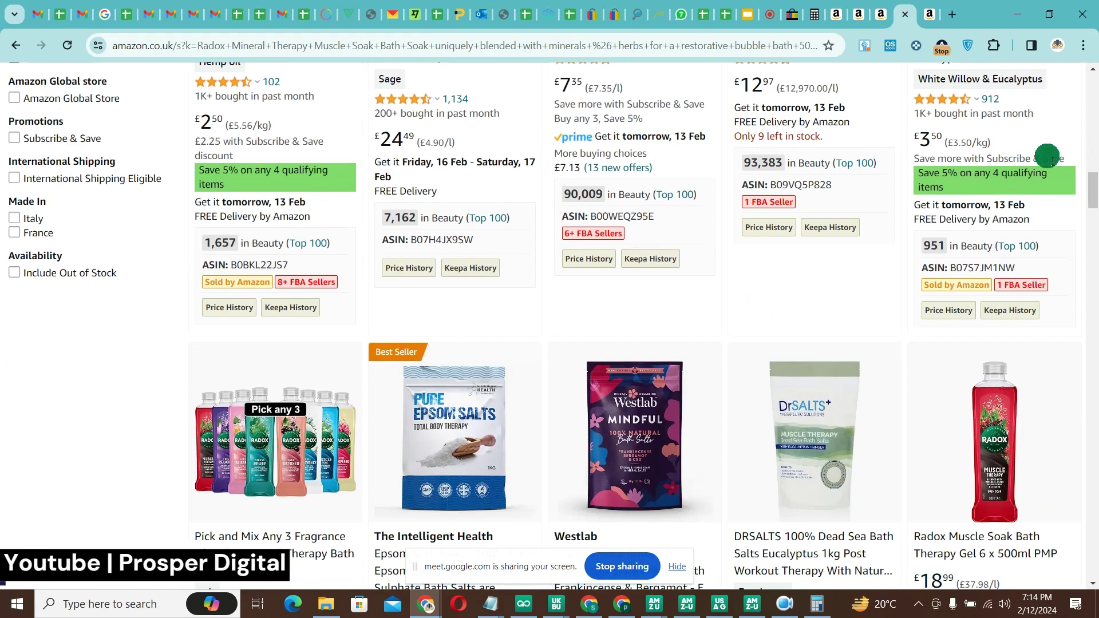
{"action": "scroll", "coordinate": [912, 230], "scroll_direction": "up", "scroll_amount": 20}
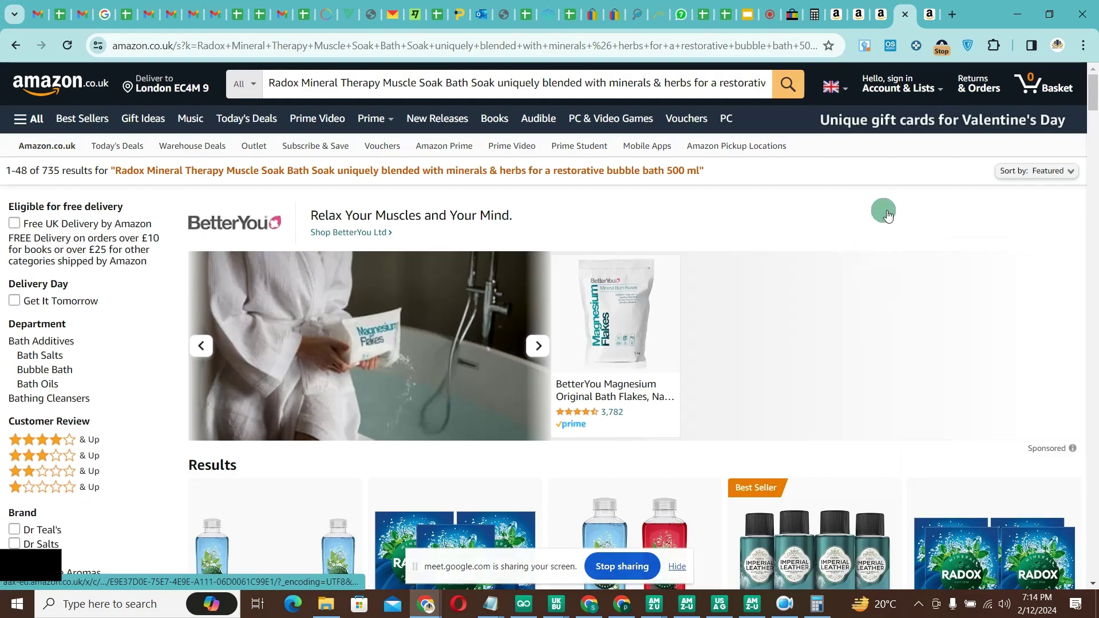
{"action": "scroll", "coordinate": [807, 248], "scroll_direction": "down", "scroll_amount": 5}
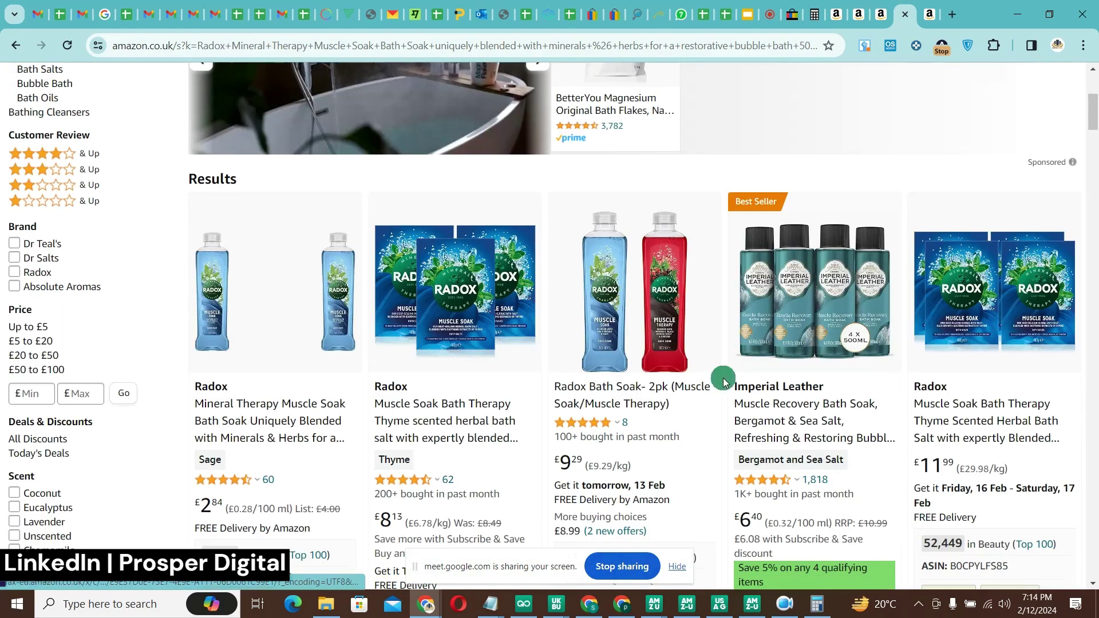
{"action": "scroll", "coordinate": [725, 382], "scroll_direction": "down", "scroll_amount": 20}
{"action": "scroll", "coordinate": [712, 386], "scroll_direction": "up", "scroll_amount": 20}
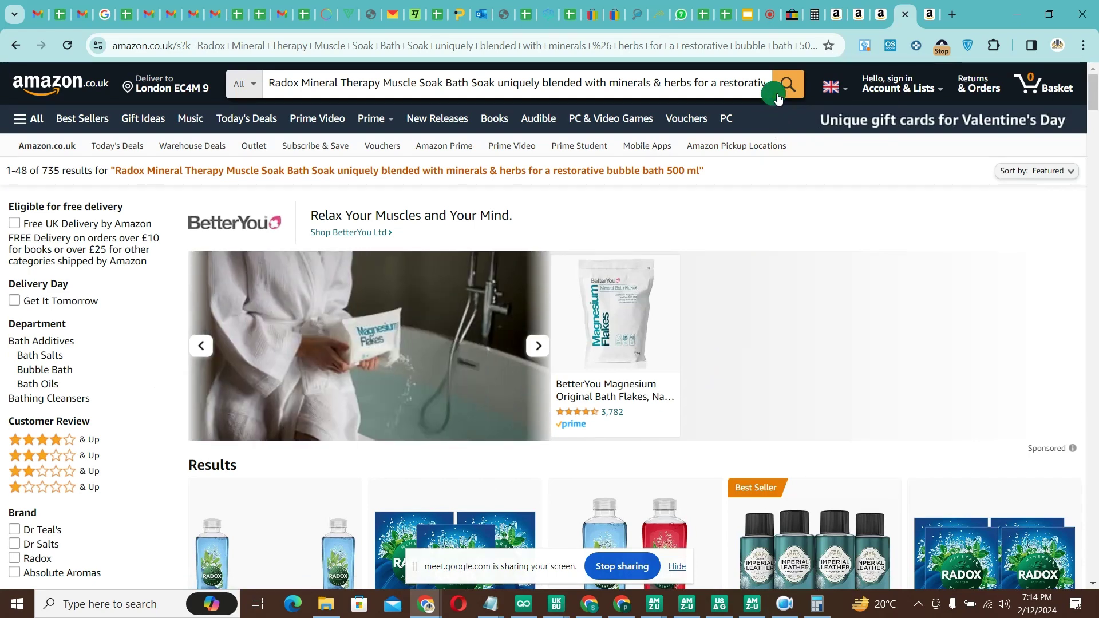
Switch to the Google Meet call to view the participants and in-call messages.
{"action": "left_click", "coordinate": [771, 24]}
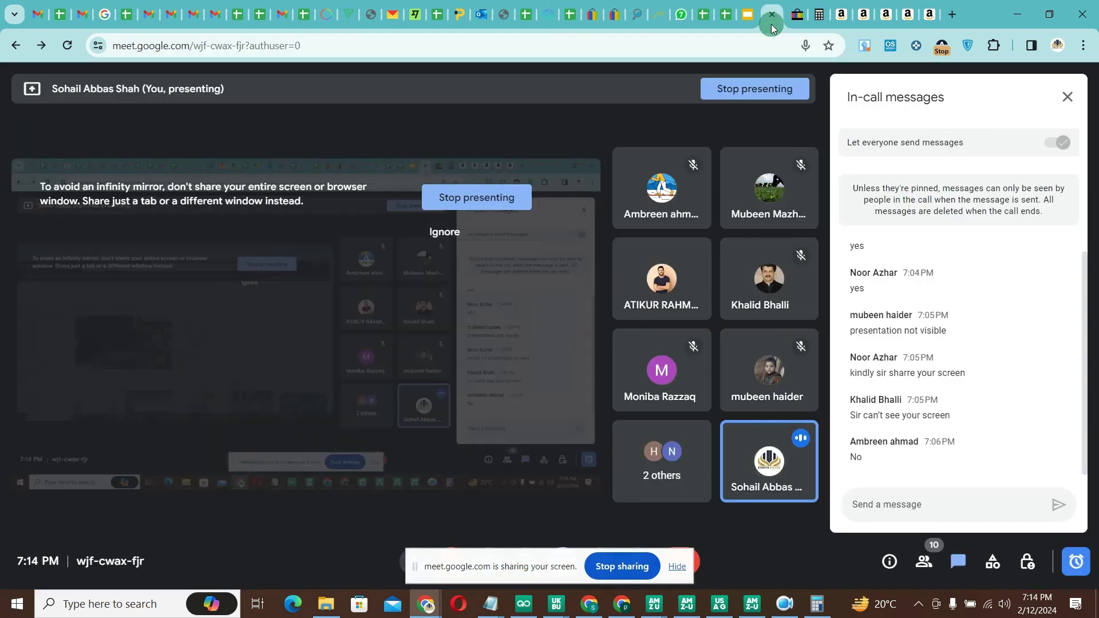